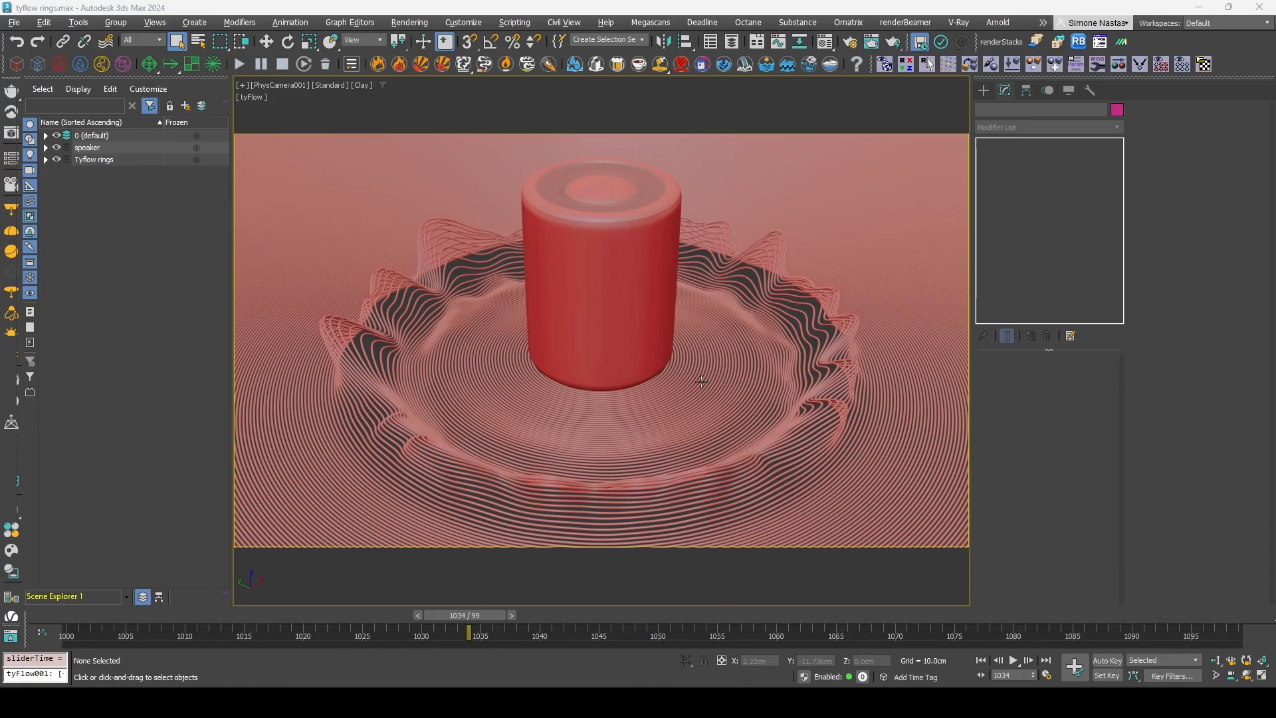
- Switch to the browser and examine the rippling rings in the Paperman Aura Studio video on Vimeo, around 00:26 to 00:29
mouse_move(847, 702)
left_click(838, 655)
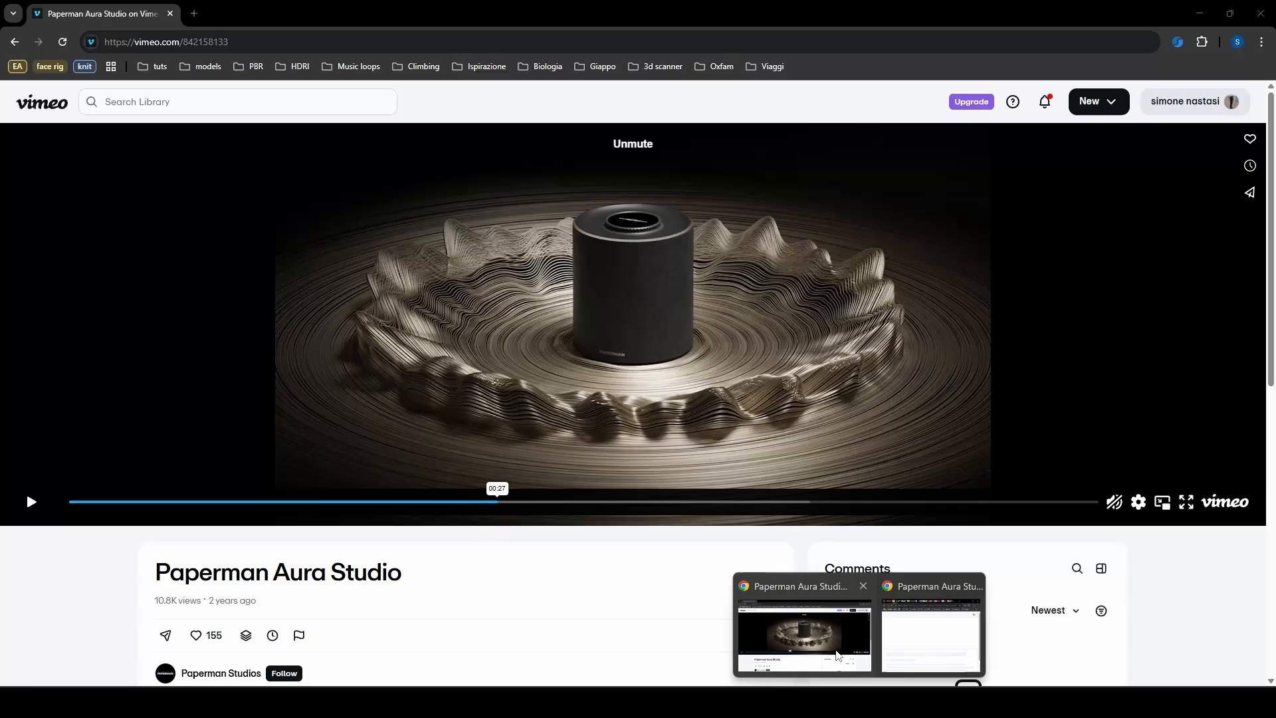
mouse_move(502, 489)
left_mouse_down()
mouse_move(486, 489)
mouse_move(512, 490)
mouse_move(499, 489)
left_mouse_up()
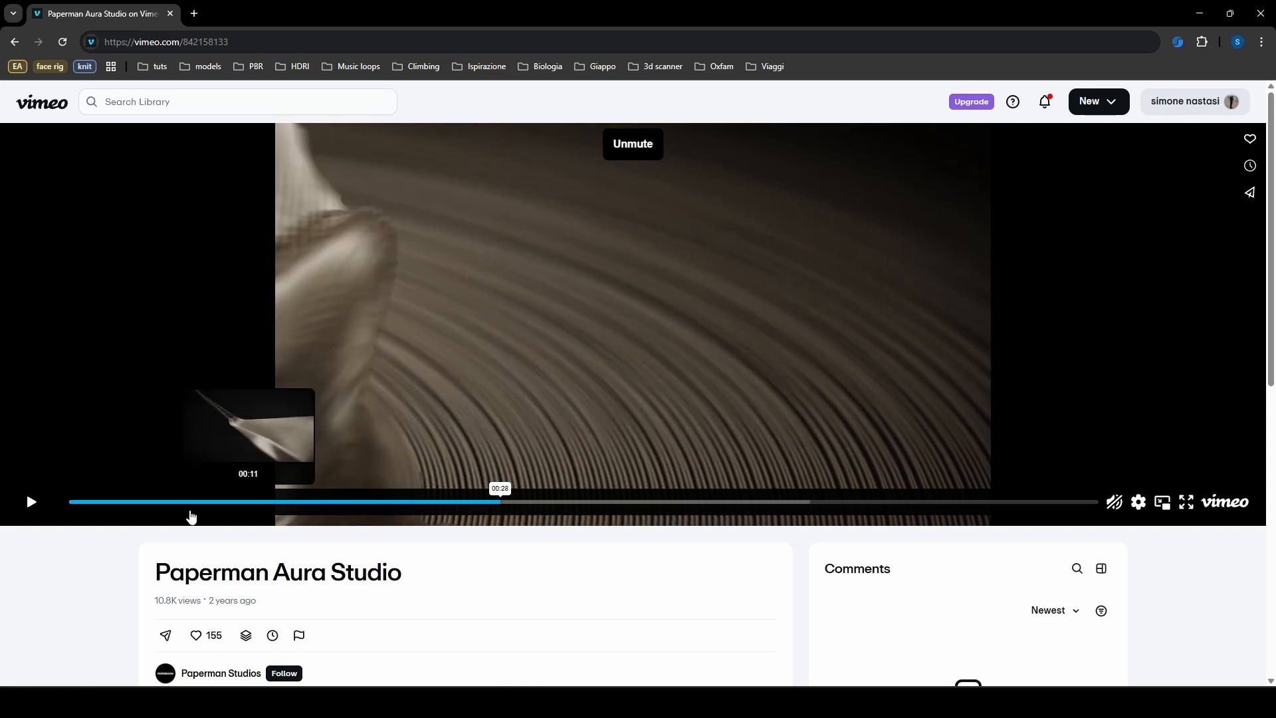
left_click(24, 513)
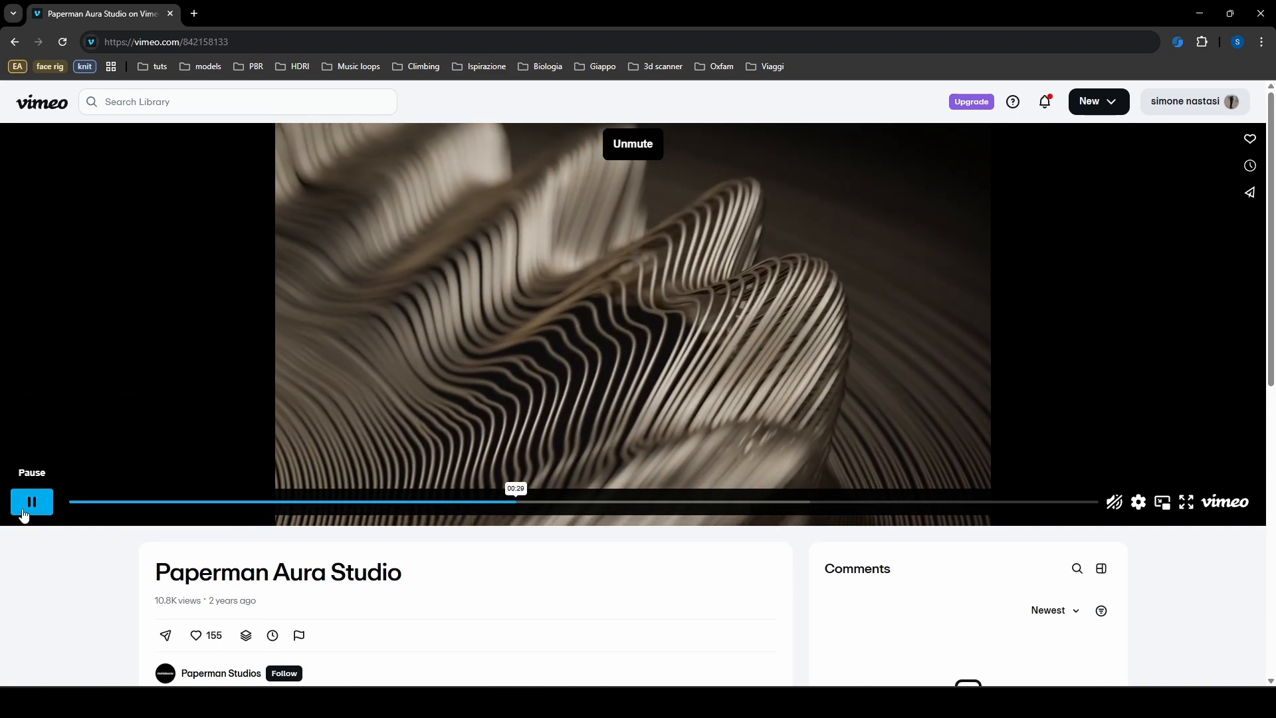
left_click(24, 513)
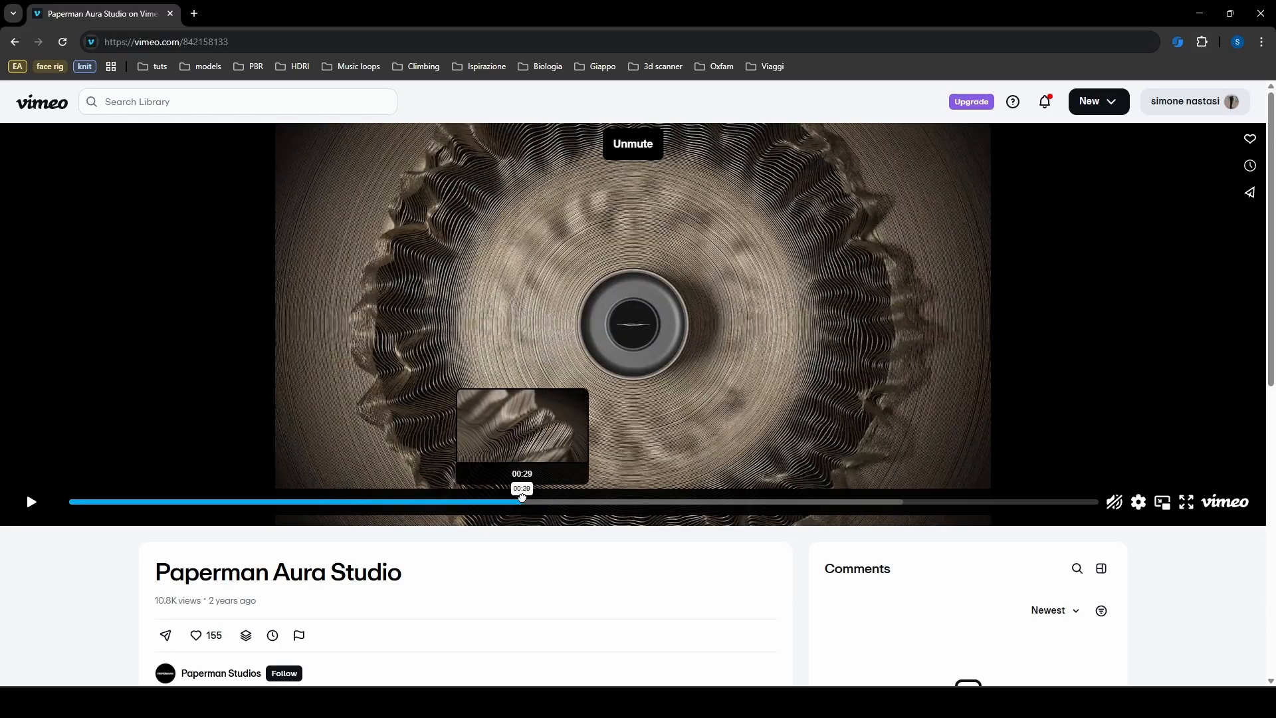
left_click(522, 509)
left_click(477, 508)
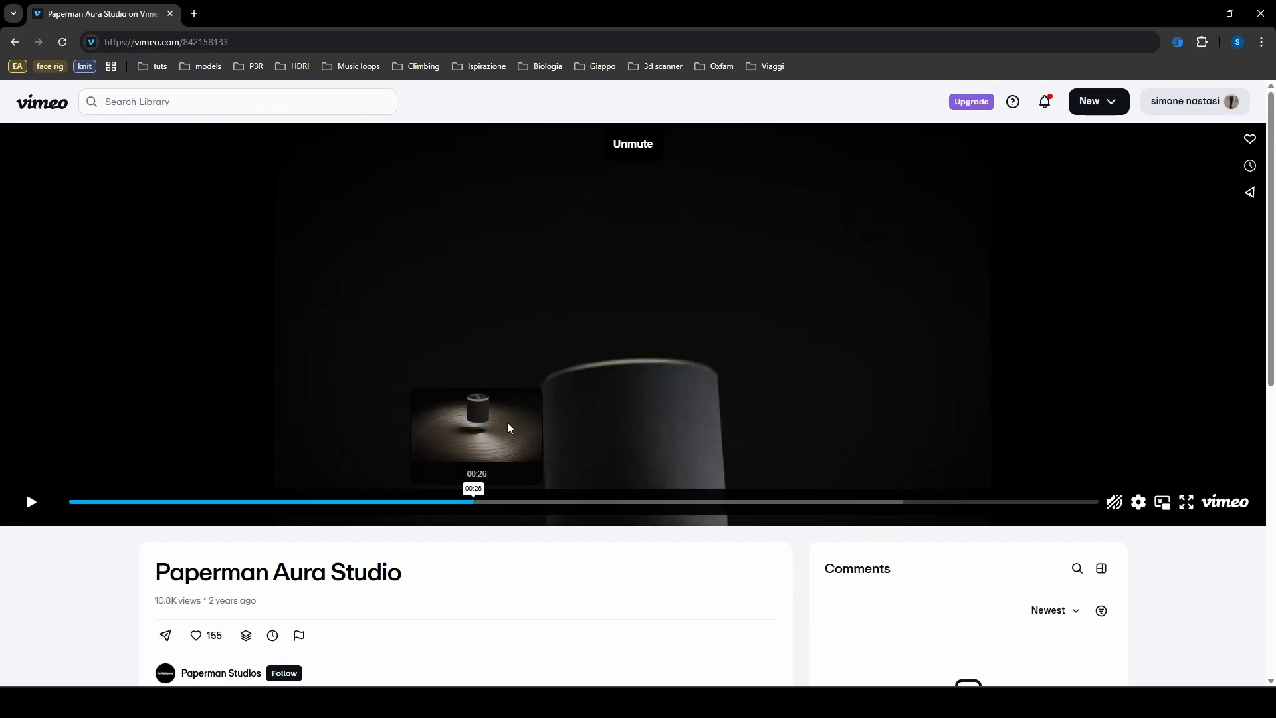
left_click(511, 417)
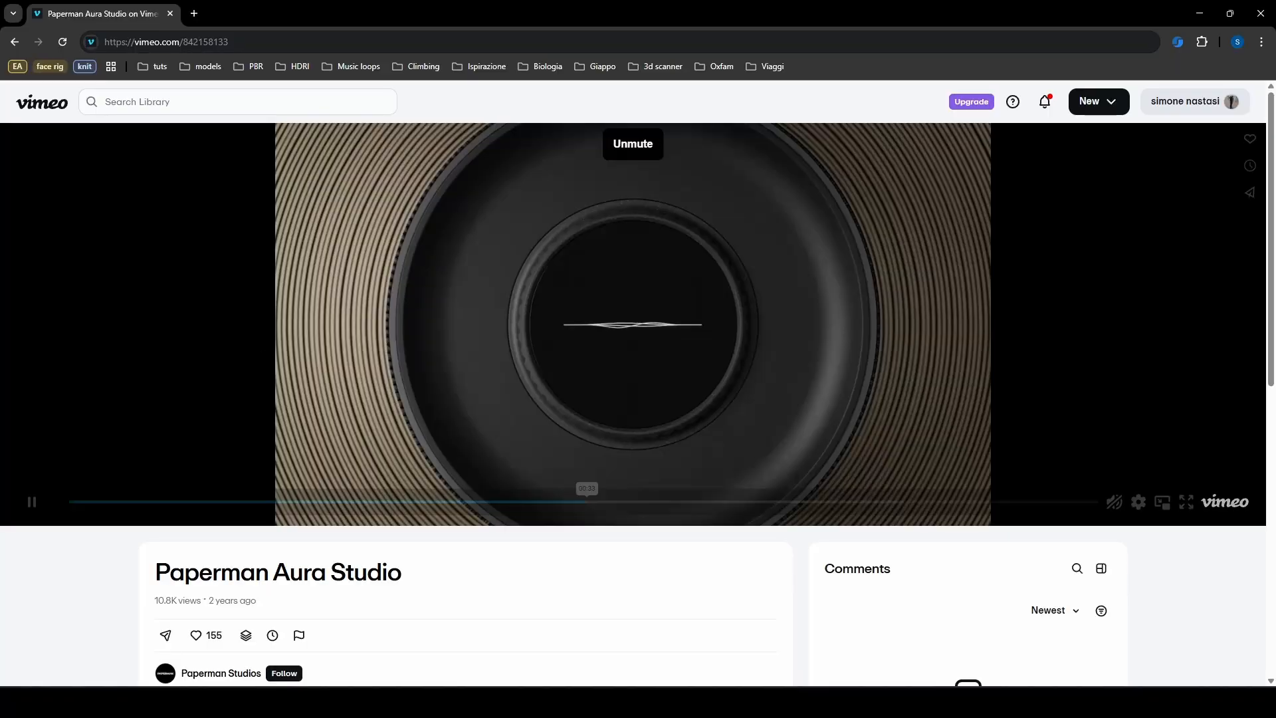
- Switch to the Tyflow Recursive Patreon scene in 3ds Max and examine the breaking statue simulation across the timeline
left_click_drag(978, 618, 1012, 608)
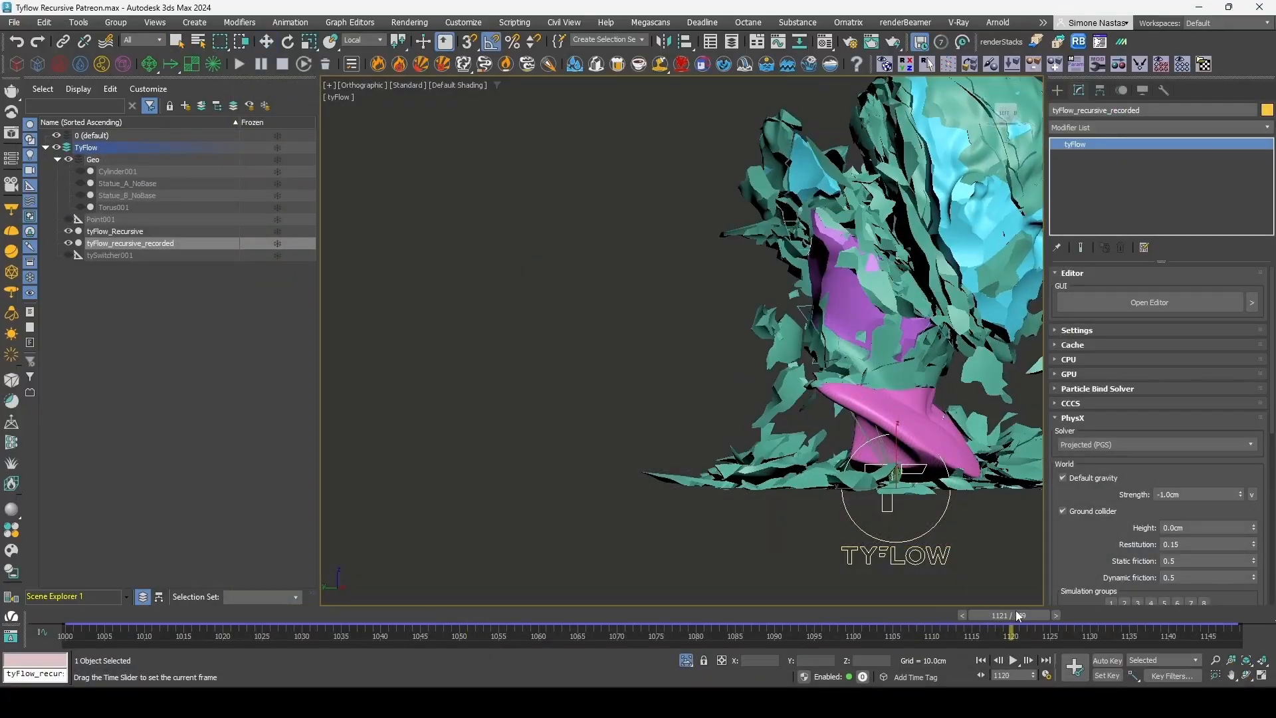
scroll(872, 453, "down", 2)
middle_click_drag(873, 453, 927, 434, "alt")
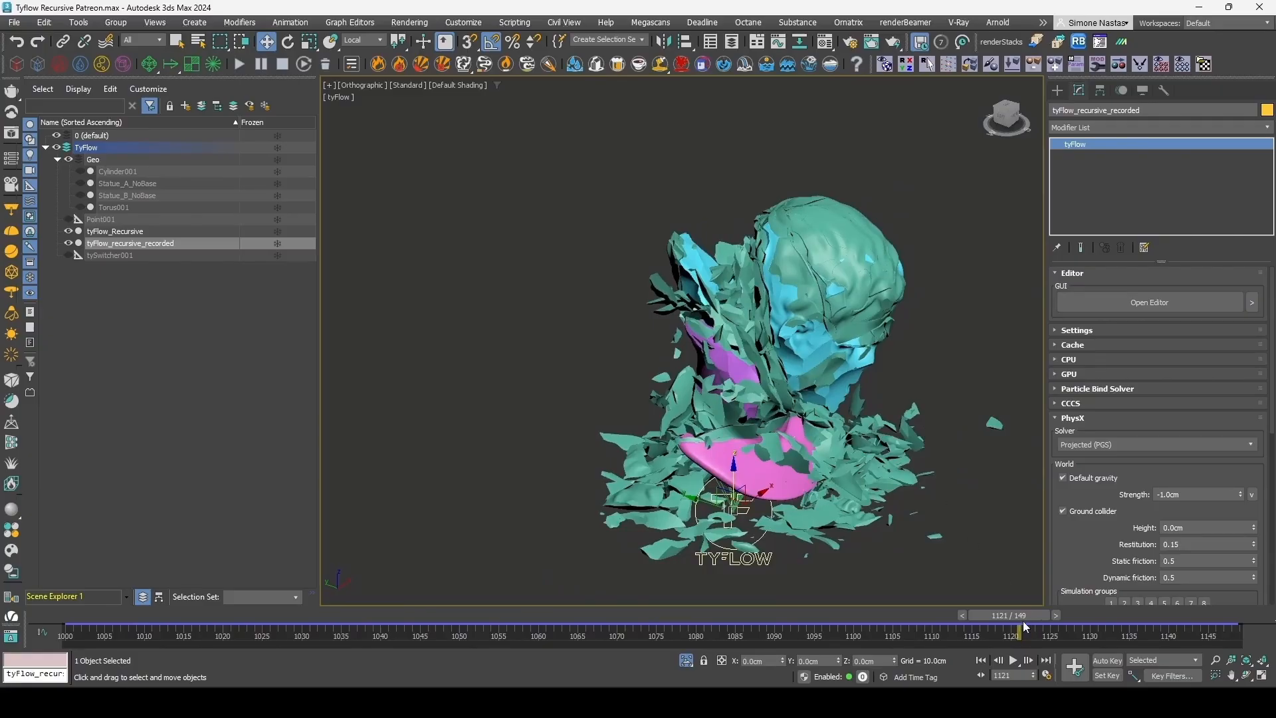
left_click_drag(1015, 616, 767, 615)
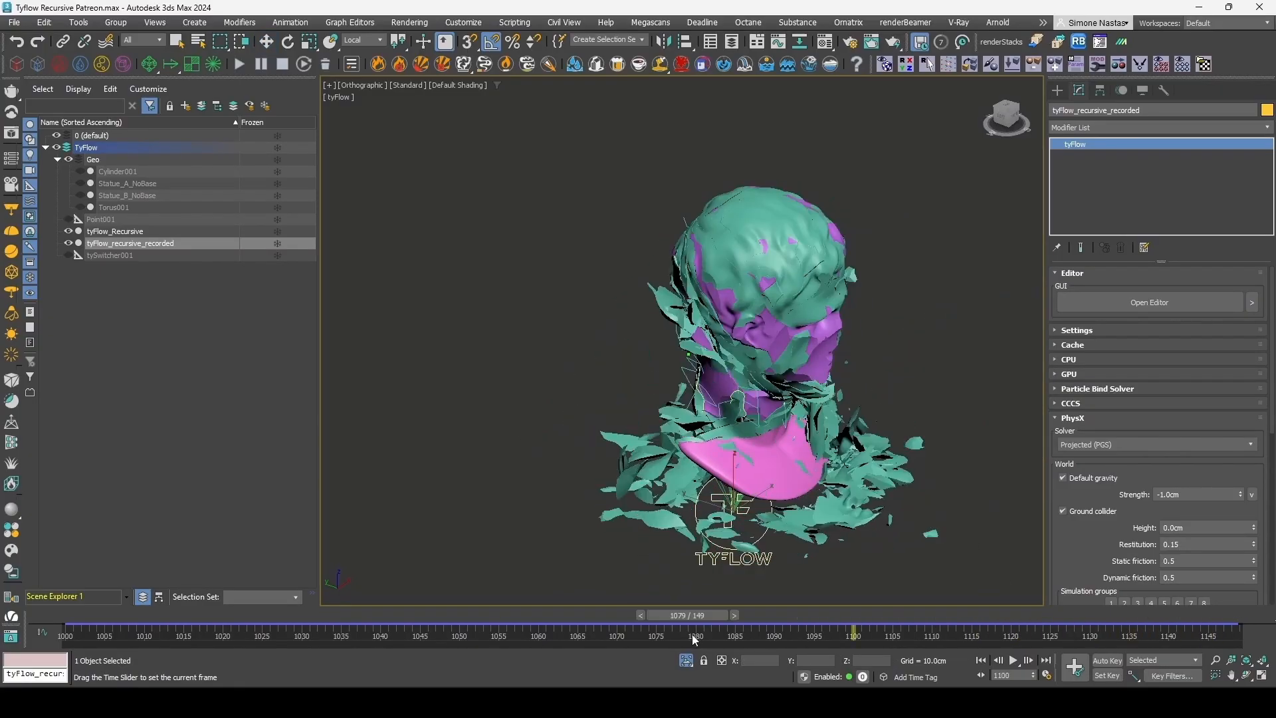
- Set the viewport shading to Clay and play the statue animation
key("w")
left_click(469, 84)
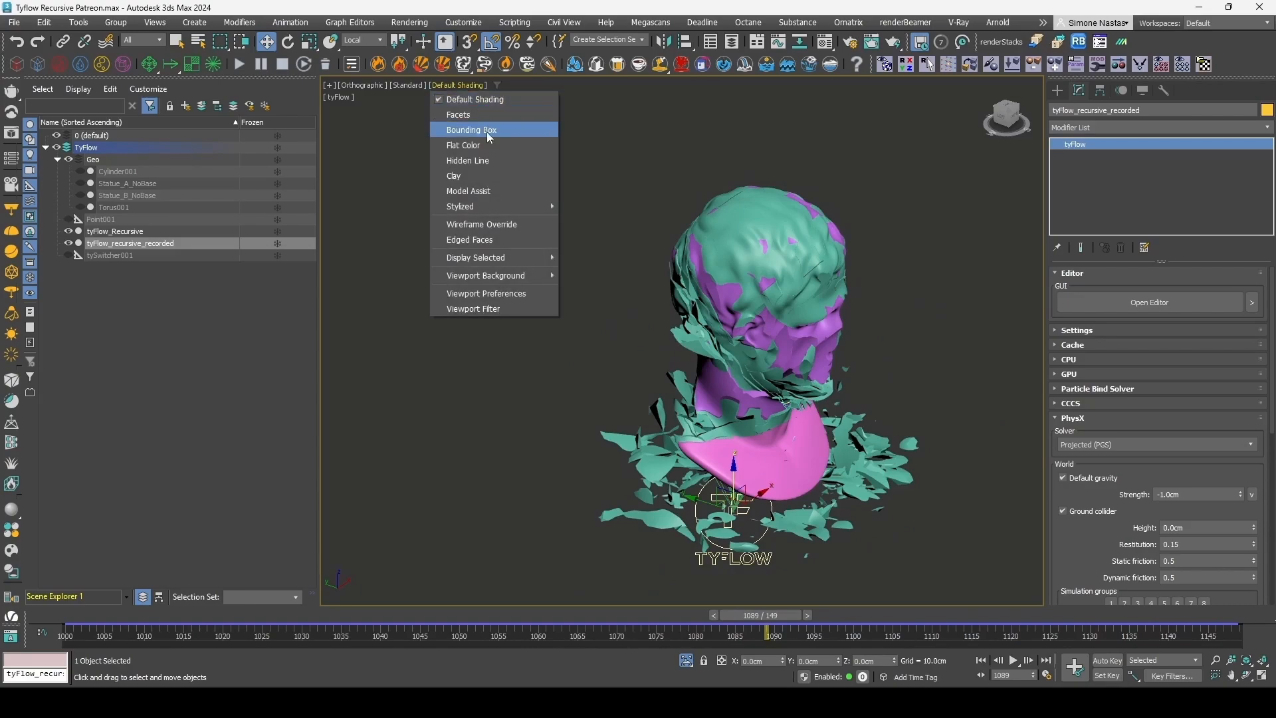
left_click(459, 174)
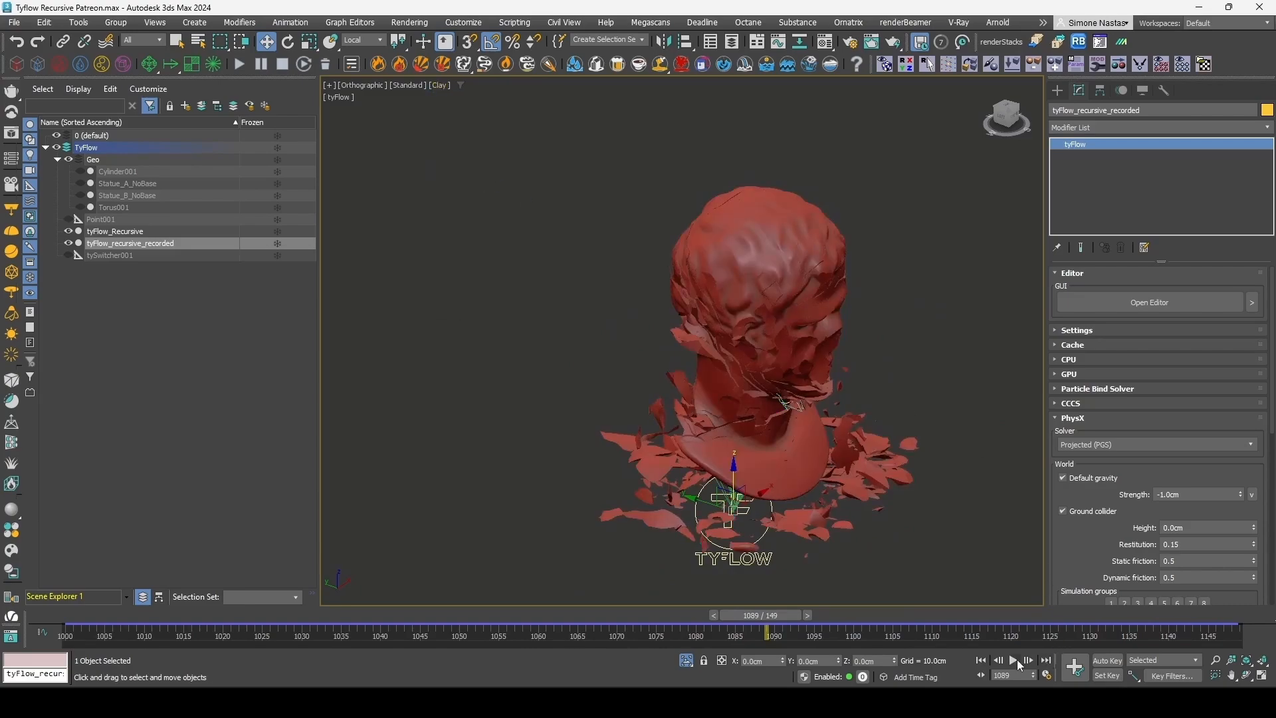
left_click(1014, 661)
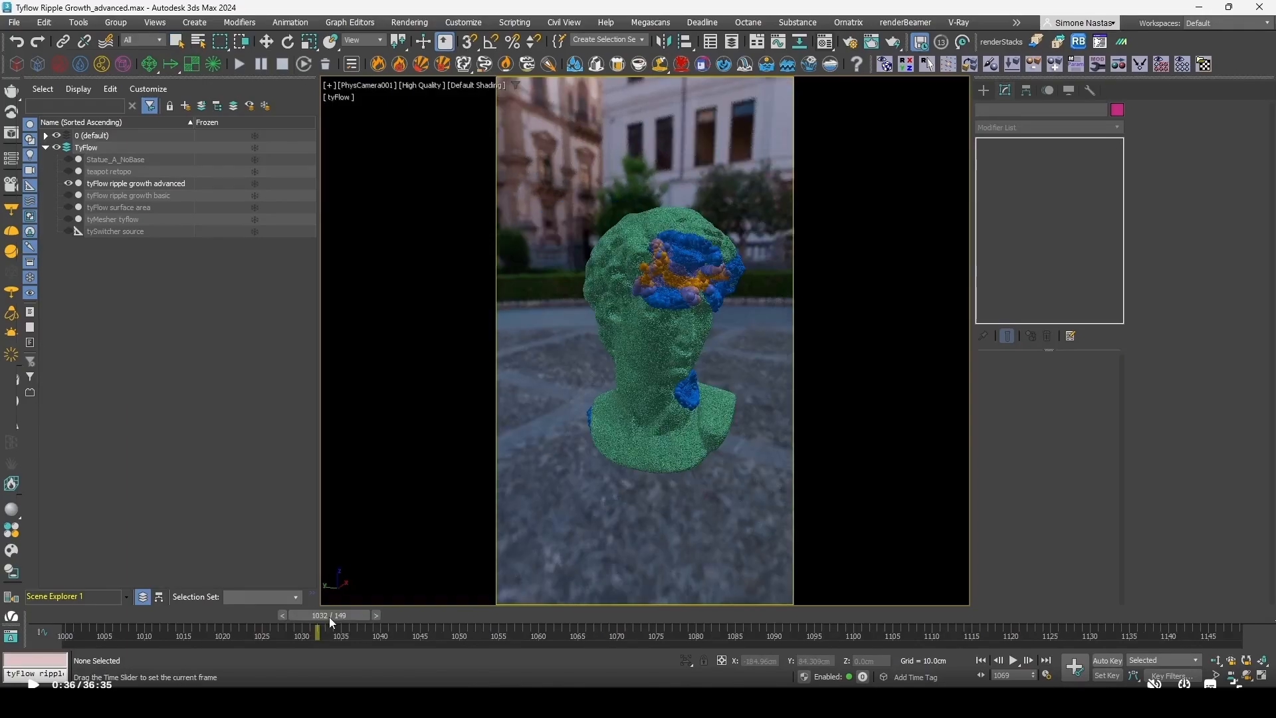
- Examine how the ripple growth spreads over the bust across the timeline in the Tyflow Ripple Growth_advanced scene
left_click_drag(329, 616, 403, 615)
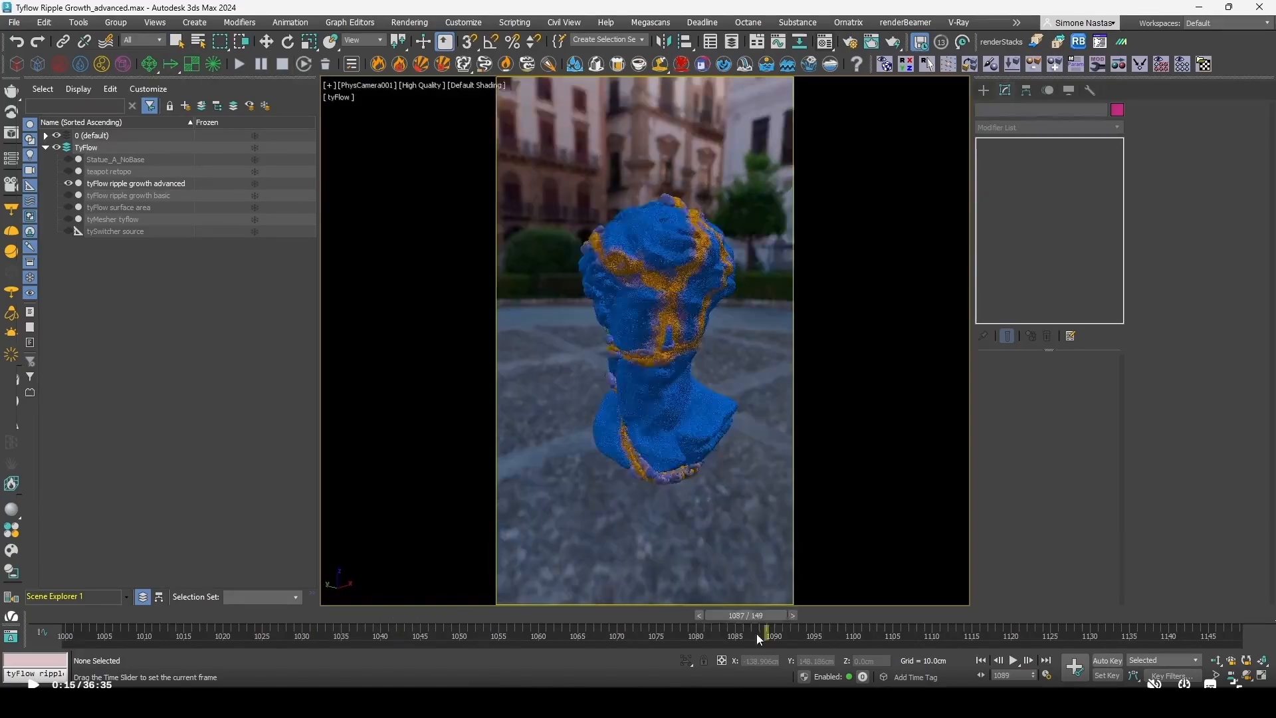
left_click_drag(756, 632, 633, 593)
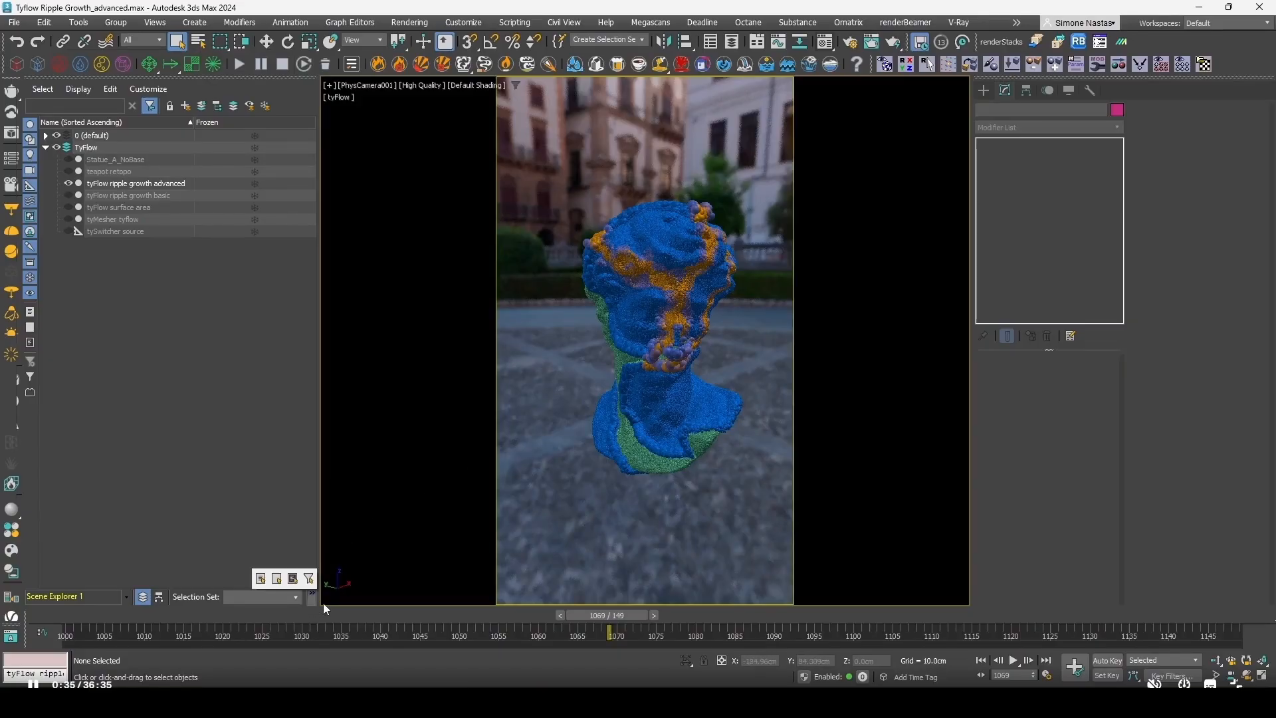
left_click_drag(326, 617, 454, 627)
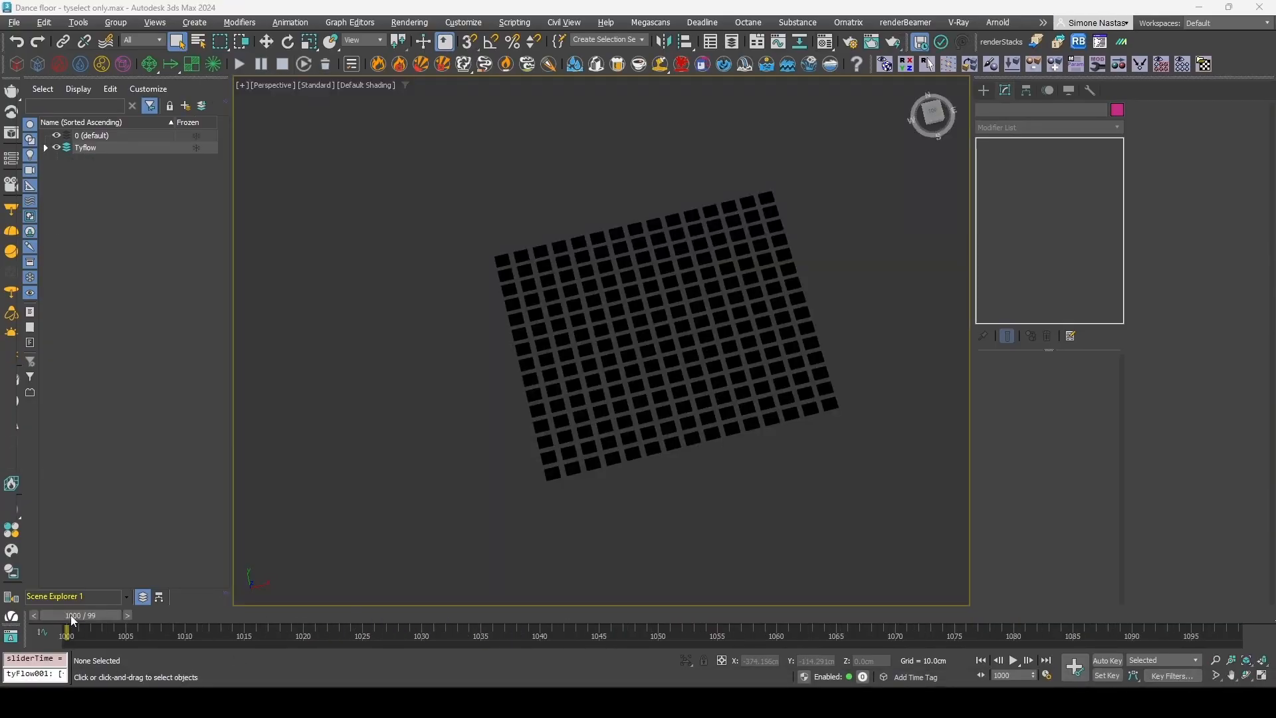
- Examine the tile animation across the timeline in the Dance floor scene, and review the bust's ripple growth again
left_click_drag(70, 616, 648, 618)
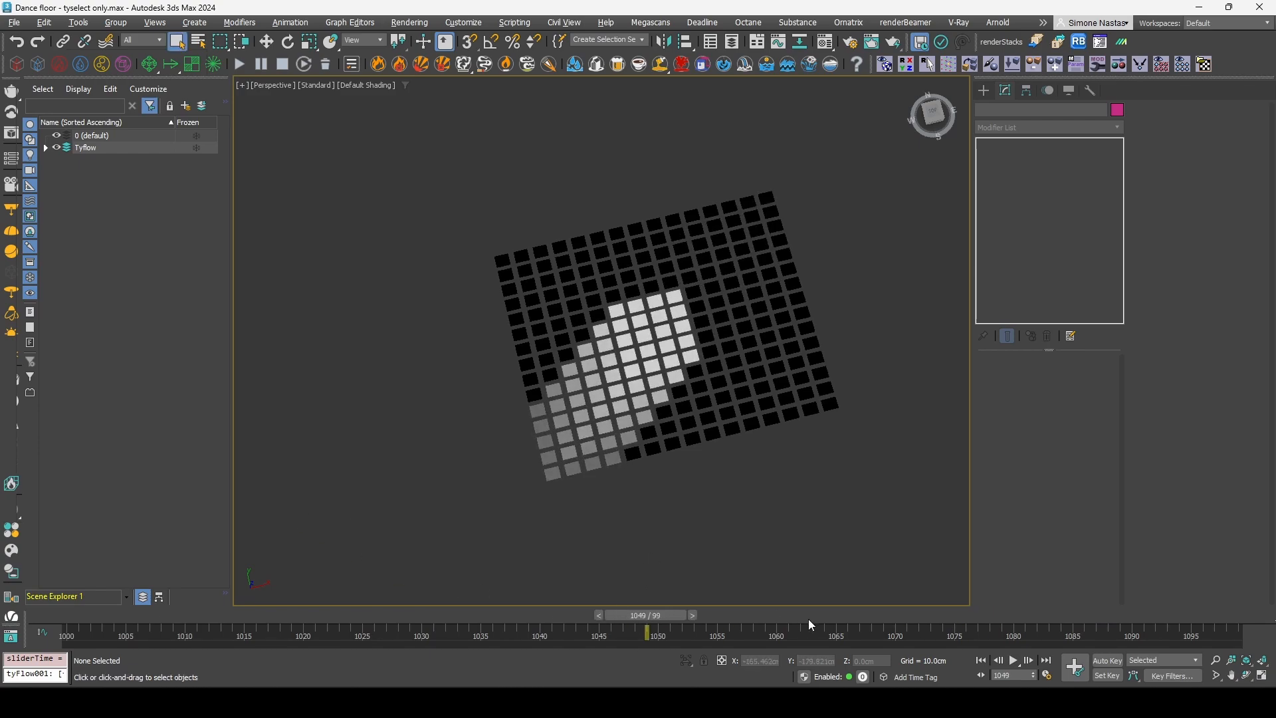
left_click_drag(792, 620, 1226, 615)
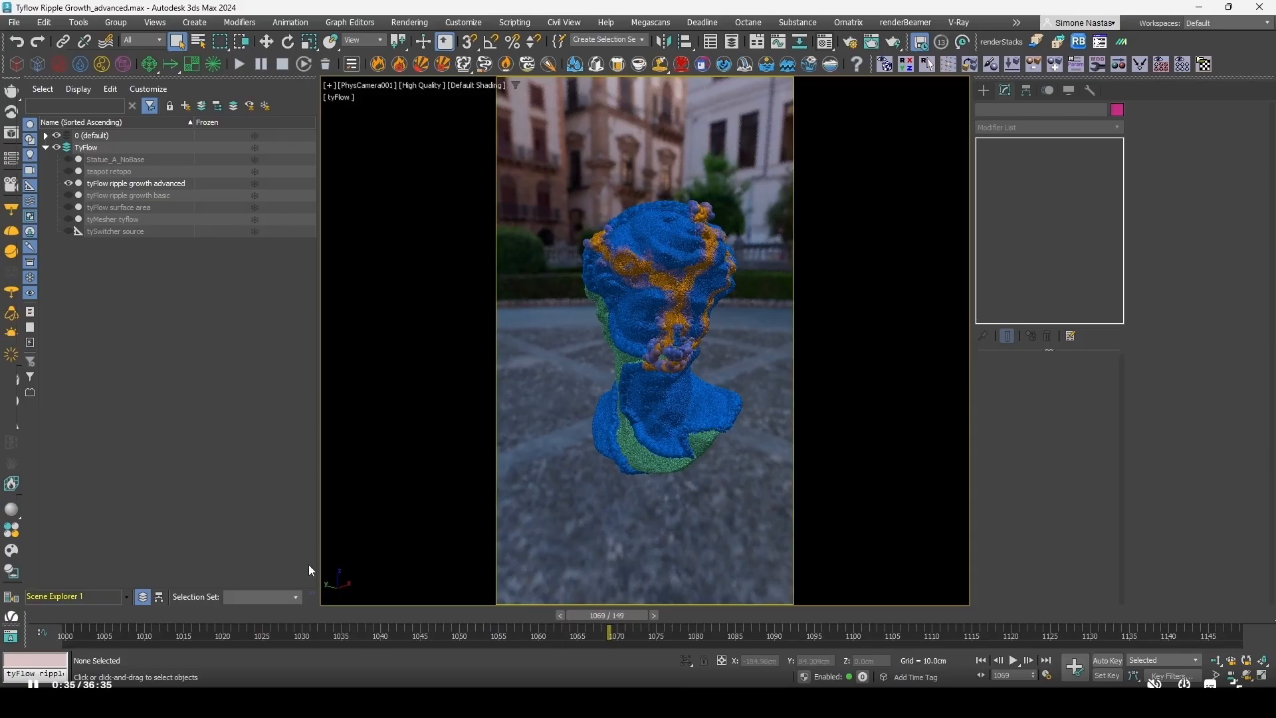
left_click_drag(329, 616, 478, 622)
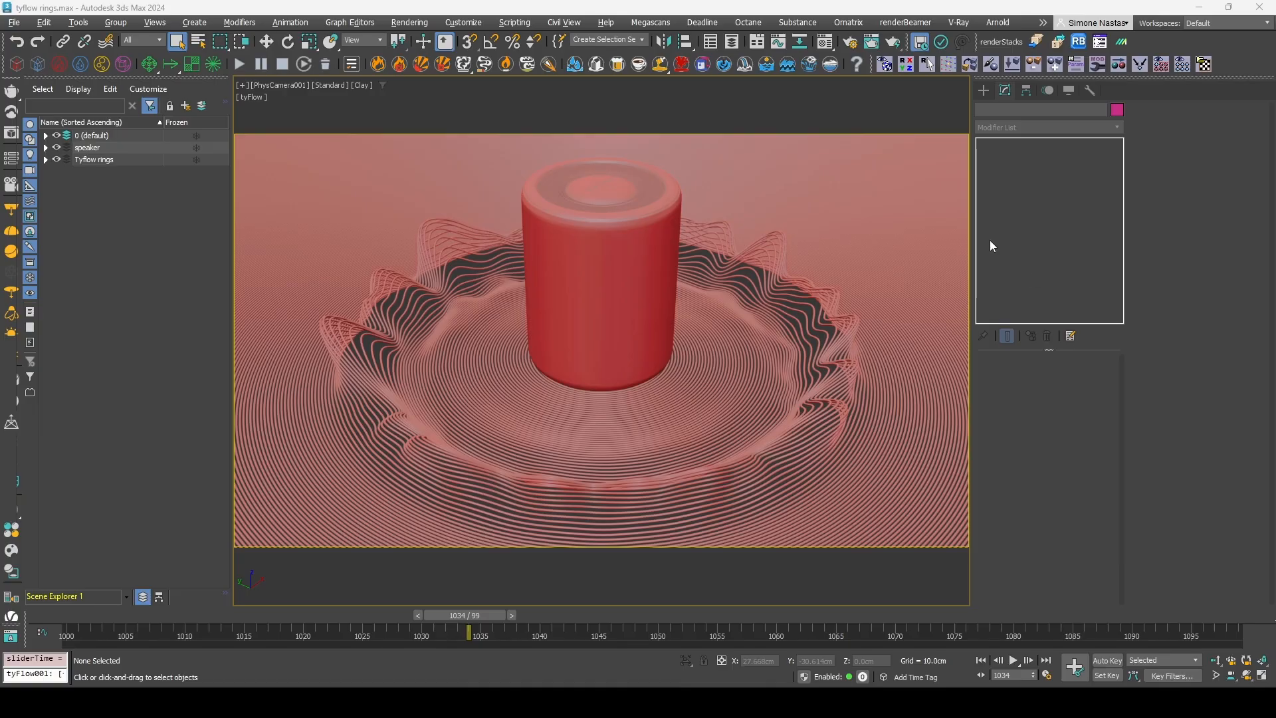
- Turn off the Rings cylinder's top four modifiers, from tySplineMesher to tyCache, and show its base Cylinder level with edged faces
left_click(772, 259)
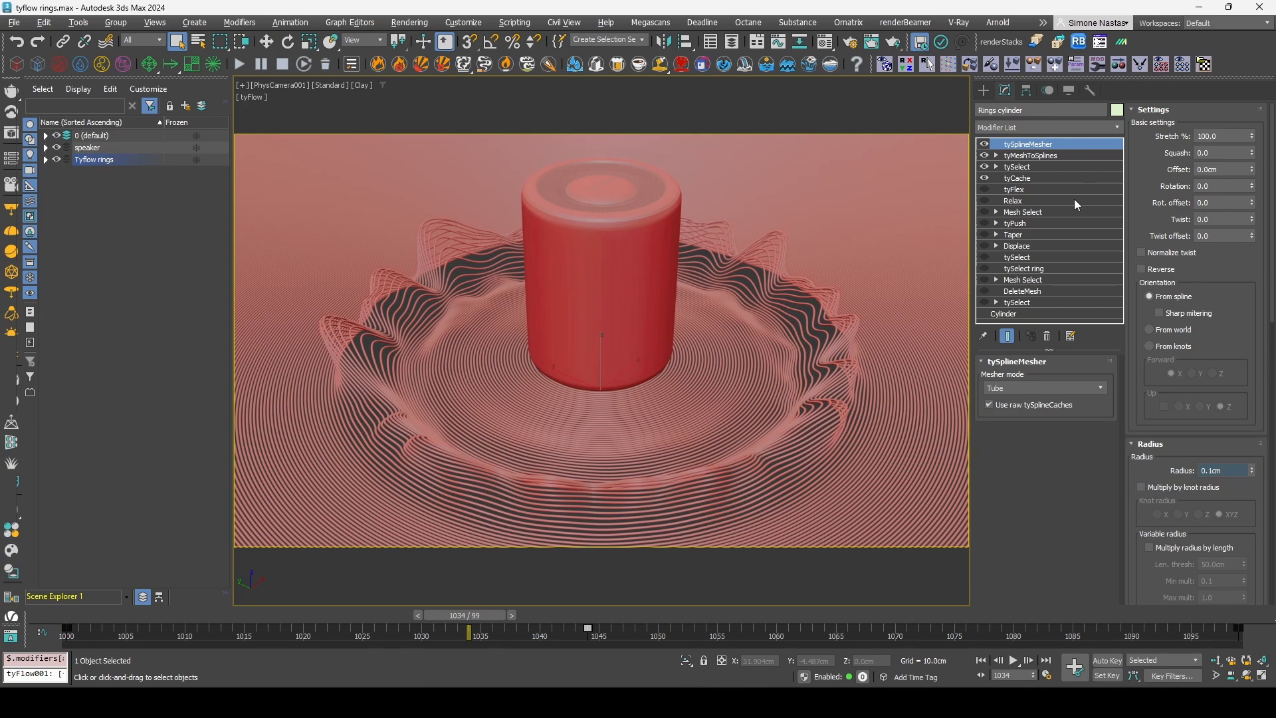
left_click(1034, 178, "shift")
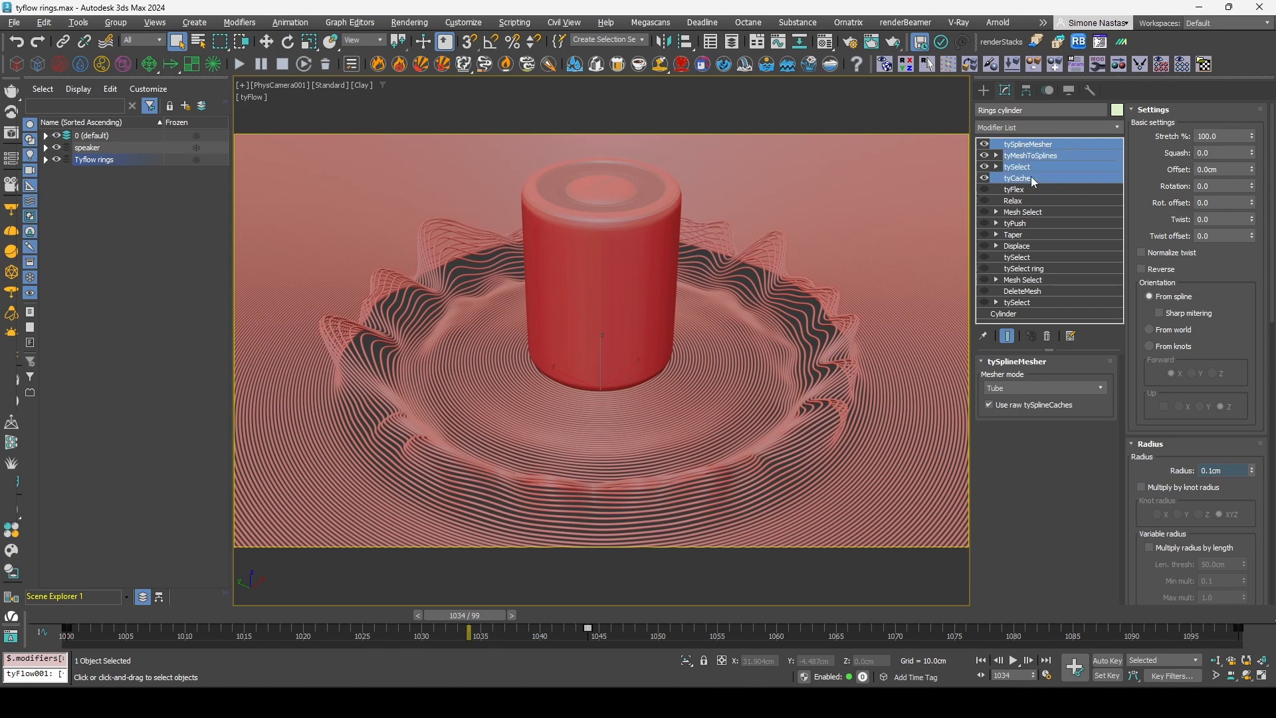
right_click(1034, 178)
left_click(1057, 405)
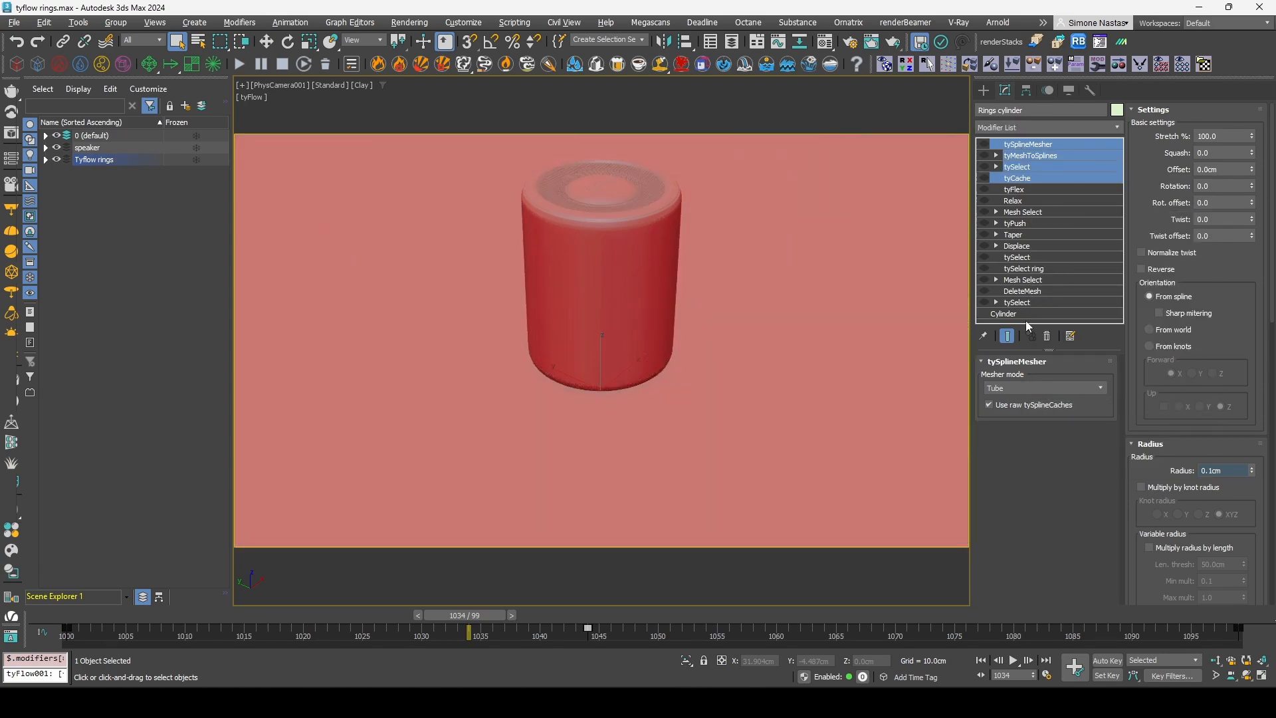
left_click(1010, 313)
key("F4")
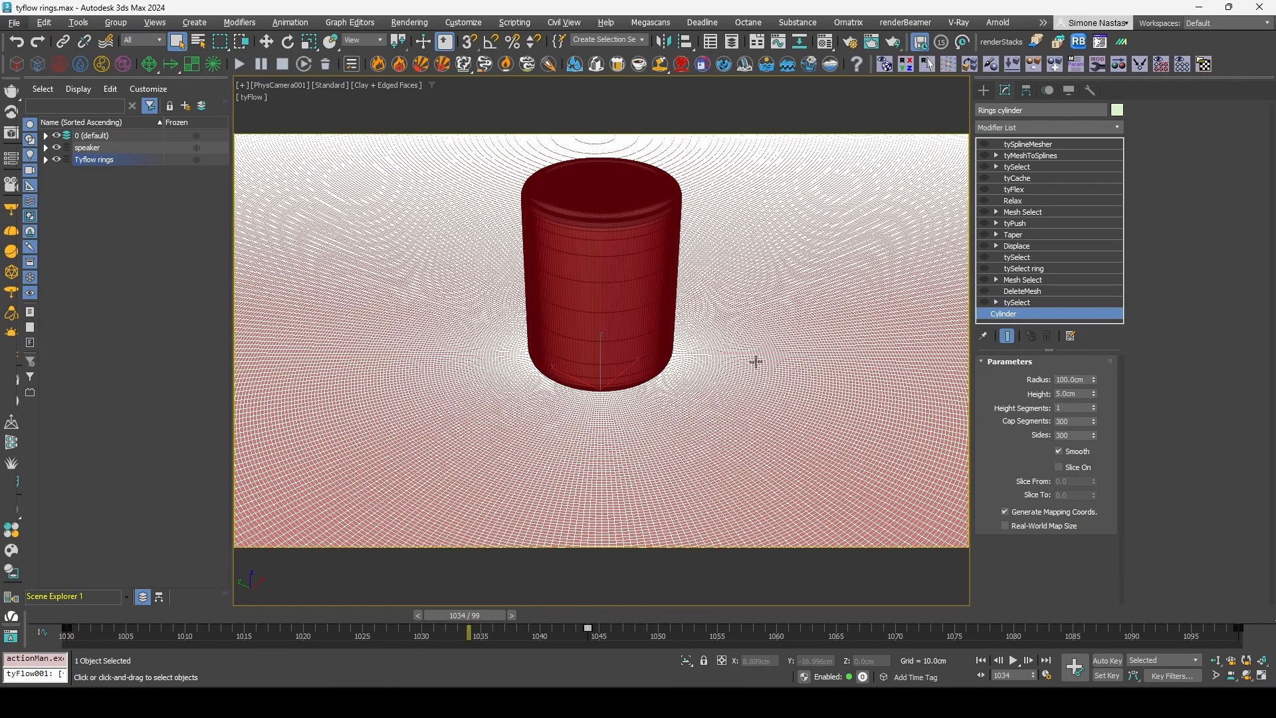
- Hide the speaker layer and change the camera viewport to a perspective view close on the cylinder's mesh
left_click(57, 148)
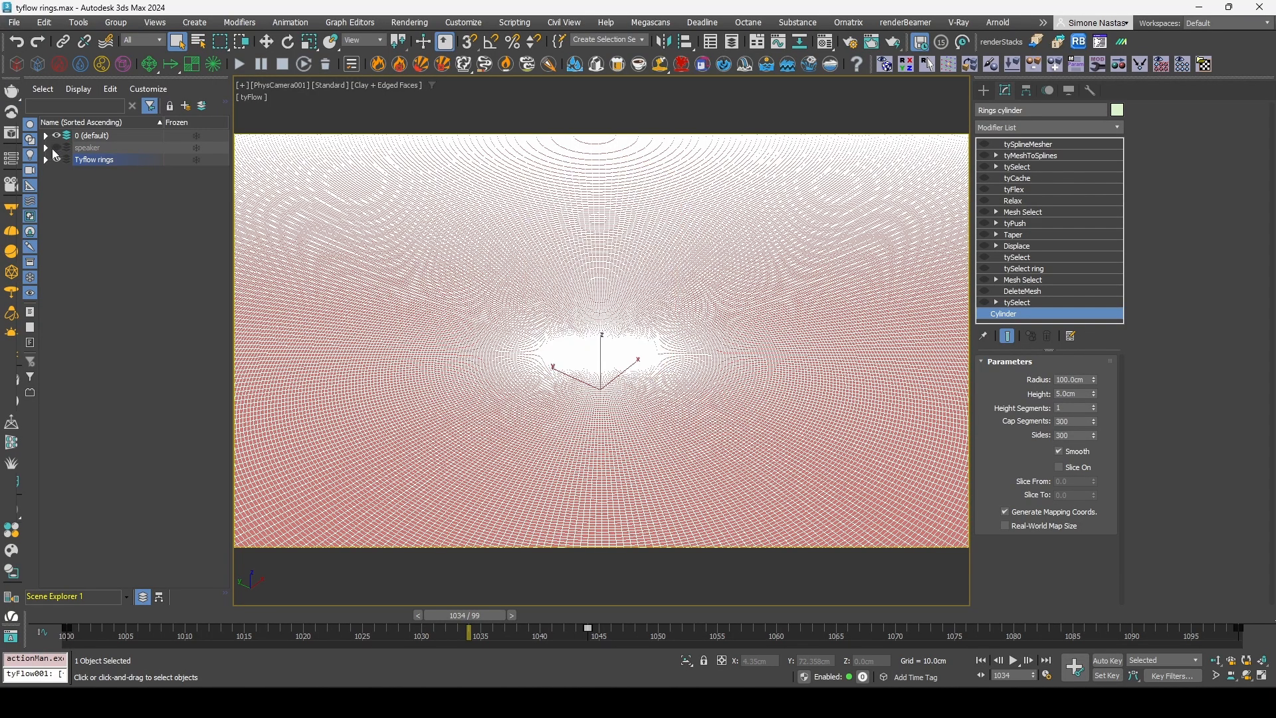
left_click(57, 148)
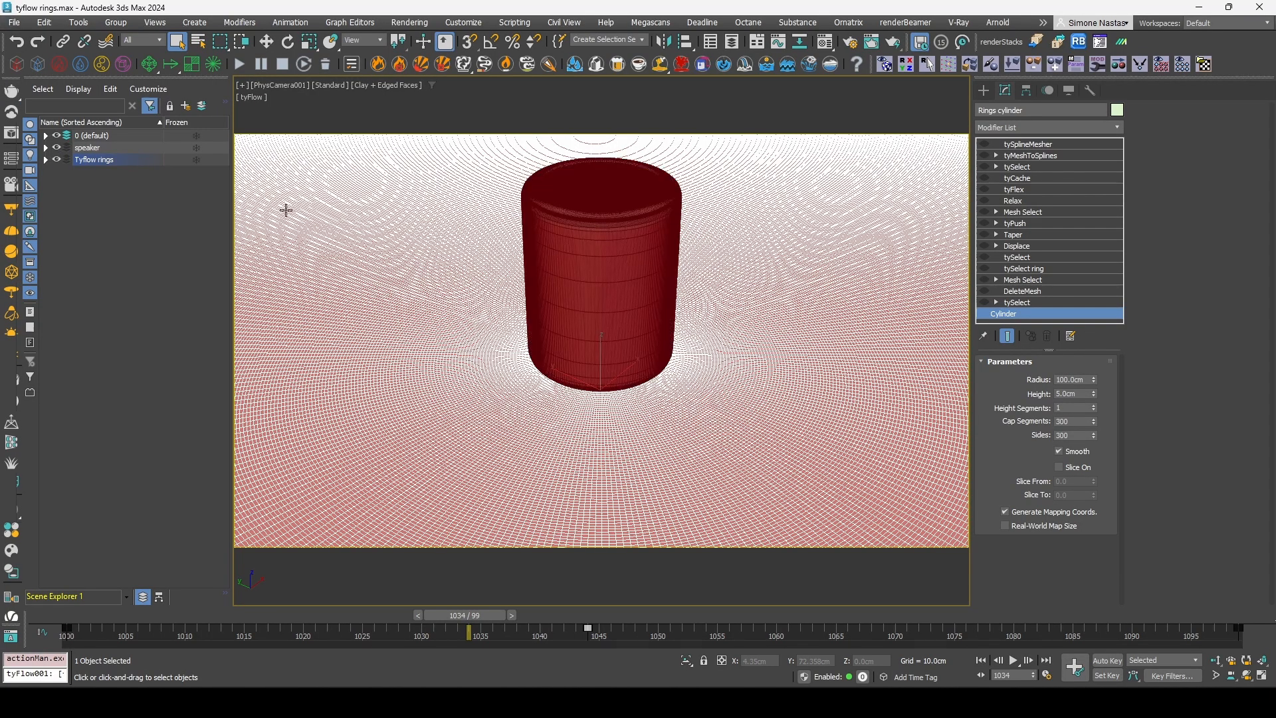
left_click(57, 148)
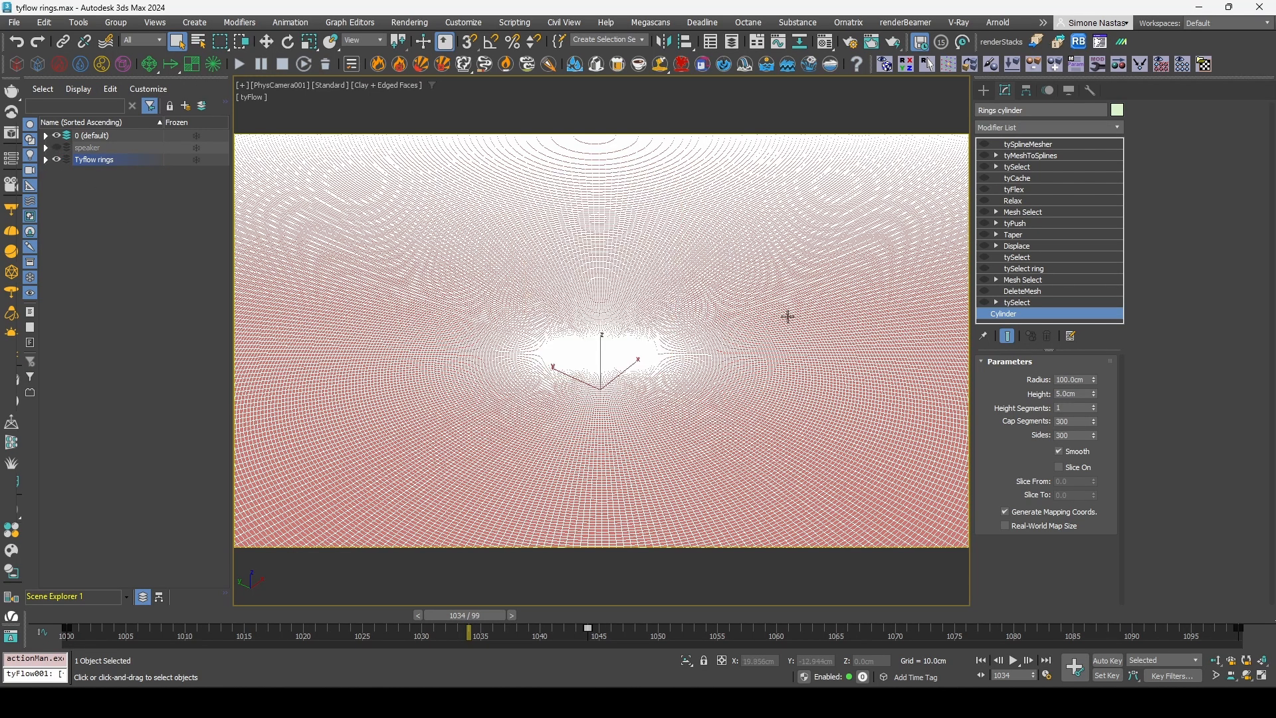
key("p")
right_click(676, 331)
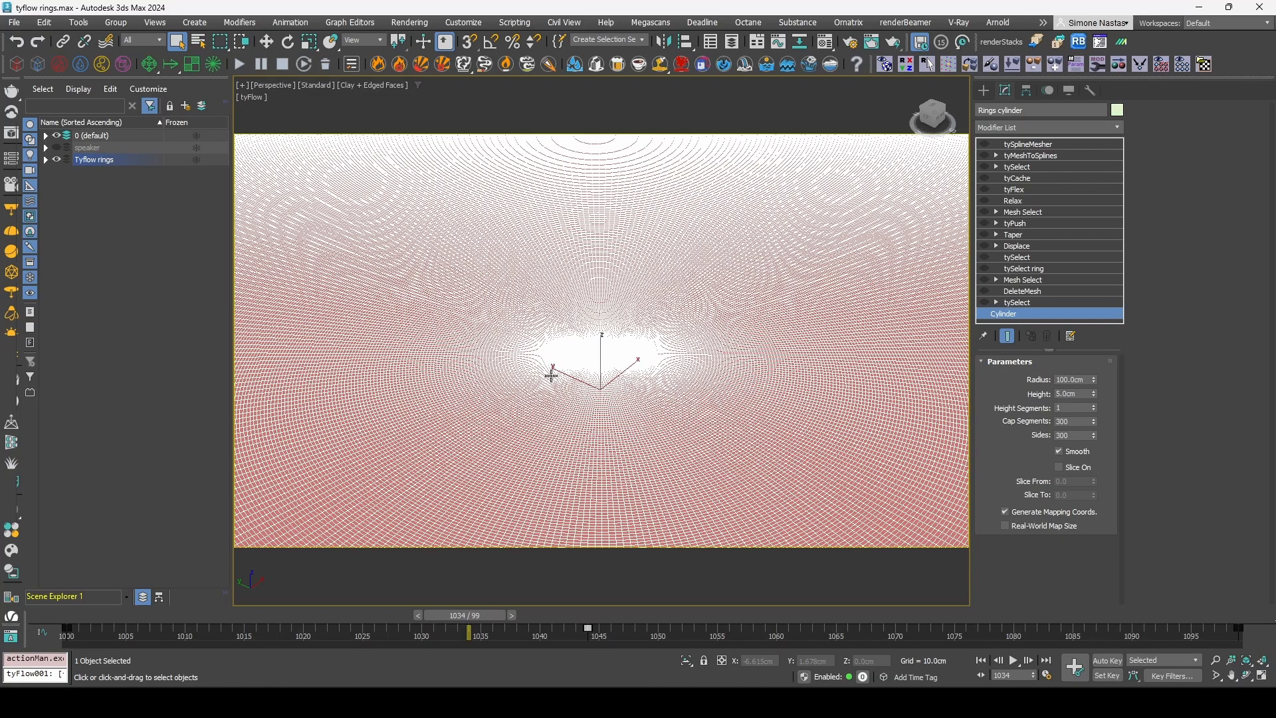
middle_click_drag(552, 375, 658, 402, "alt")
scroll(541, 385, "up", 6)
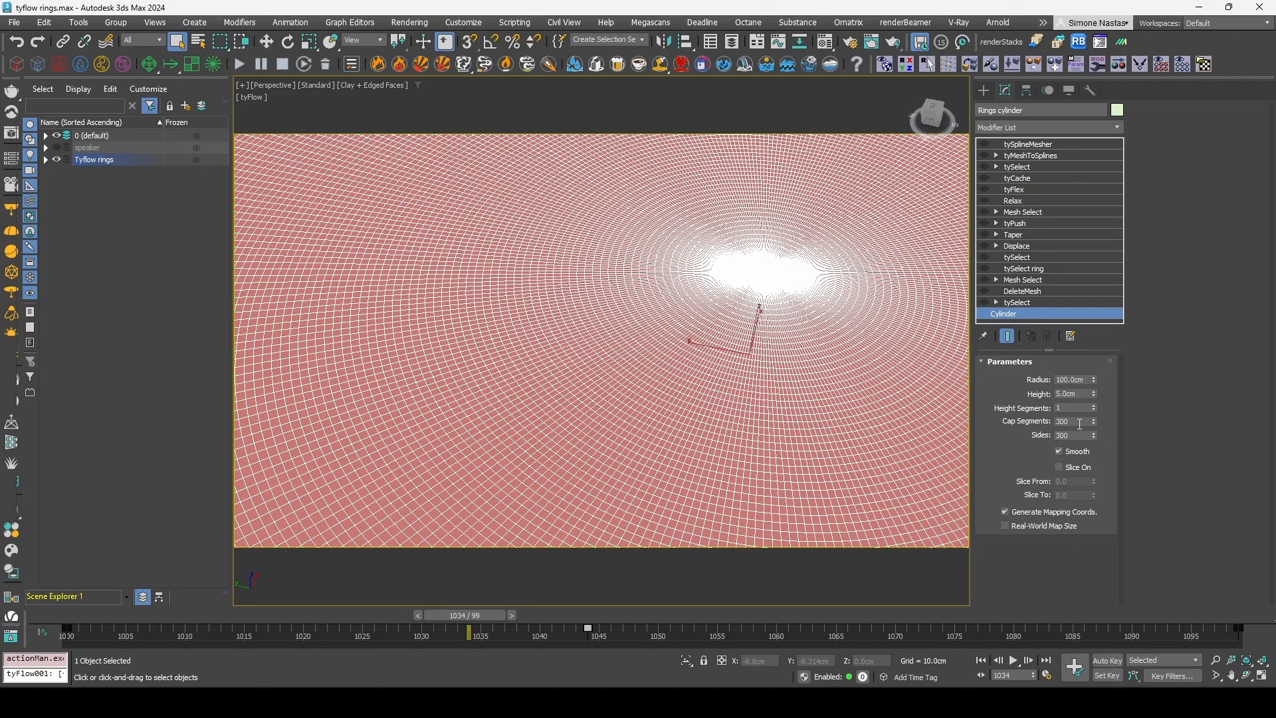
- Enable the lowest tySelect modifier and the DeleteMesh modifier above it to strip the Rings cylinder down to its top cap
left_click(1048, 302)
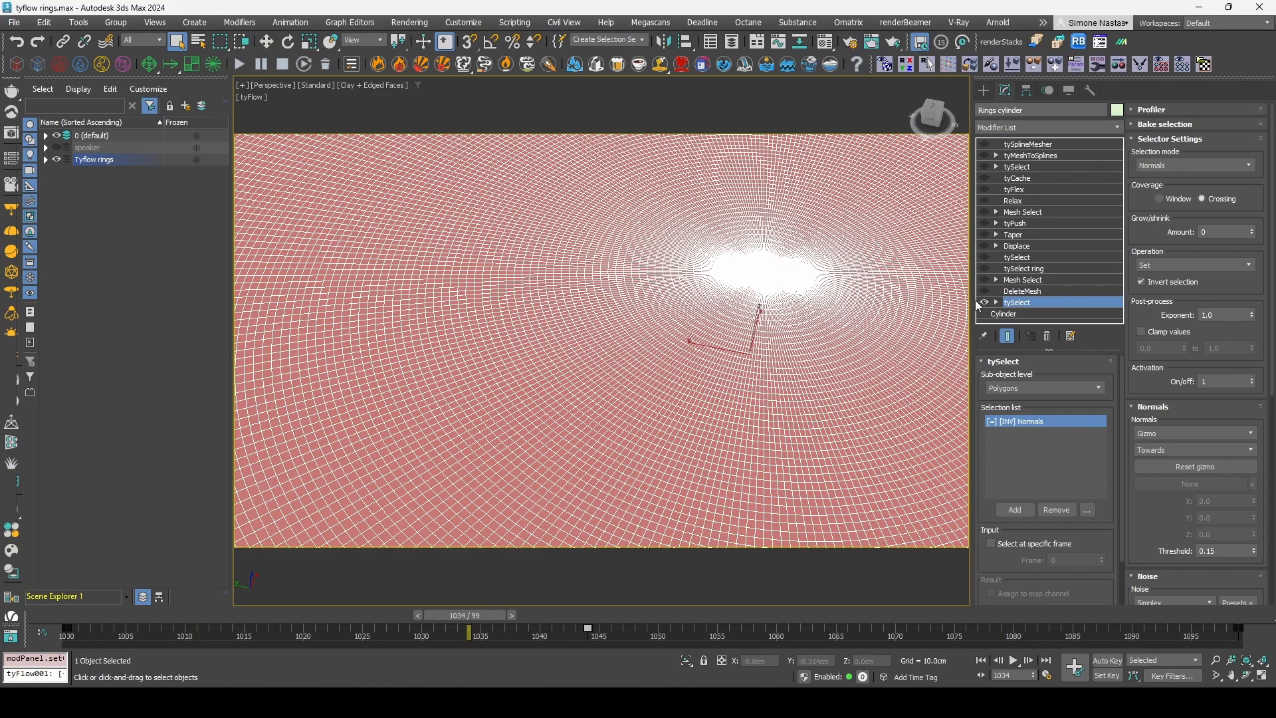
scroll(674, 396, "down", 8)
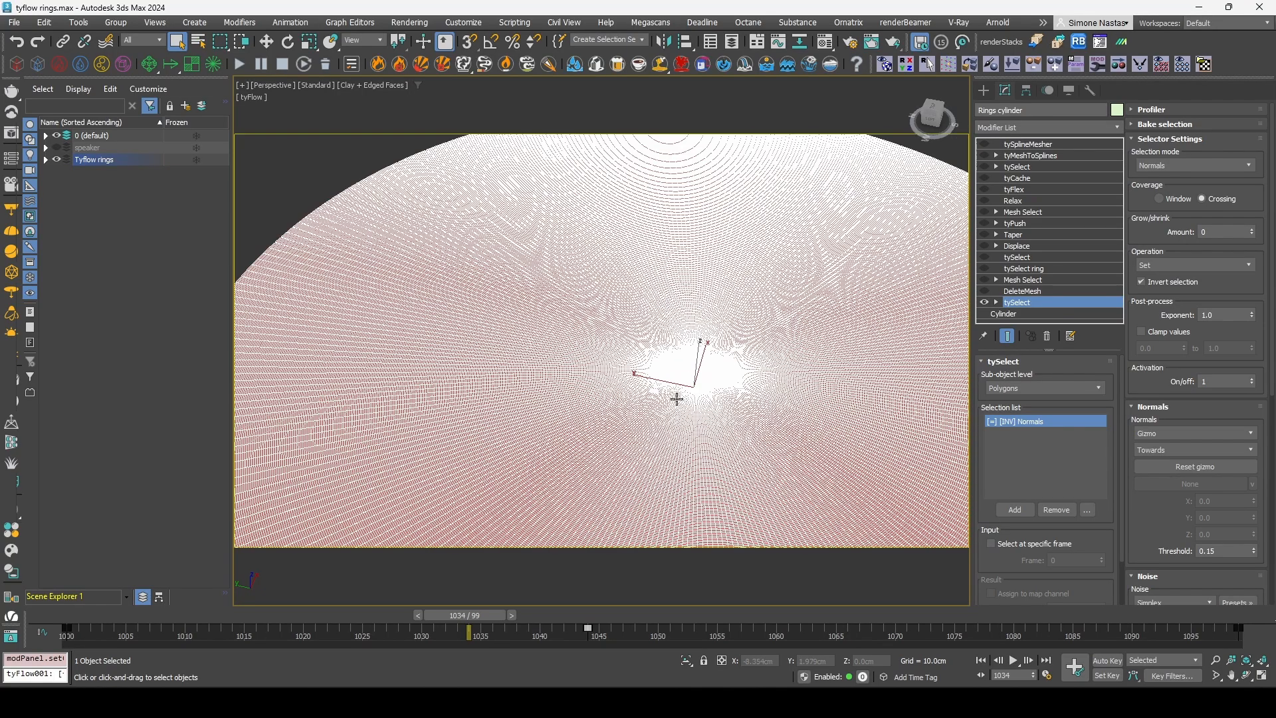
scroll(751, 387, "up", 5)
middle_click_drag(784, 413, 804, 380, "alt")
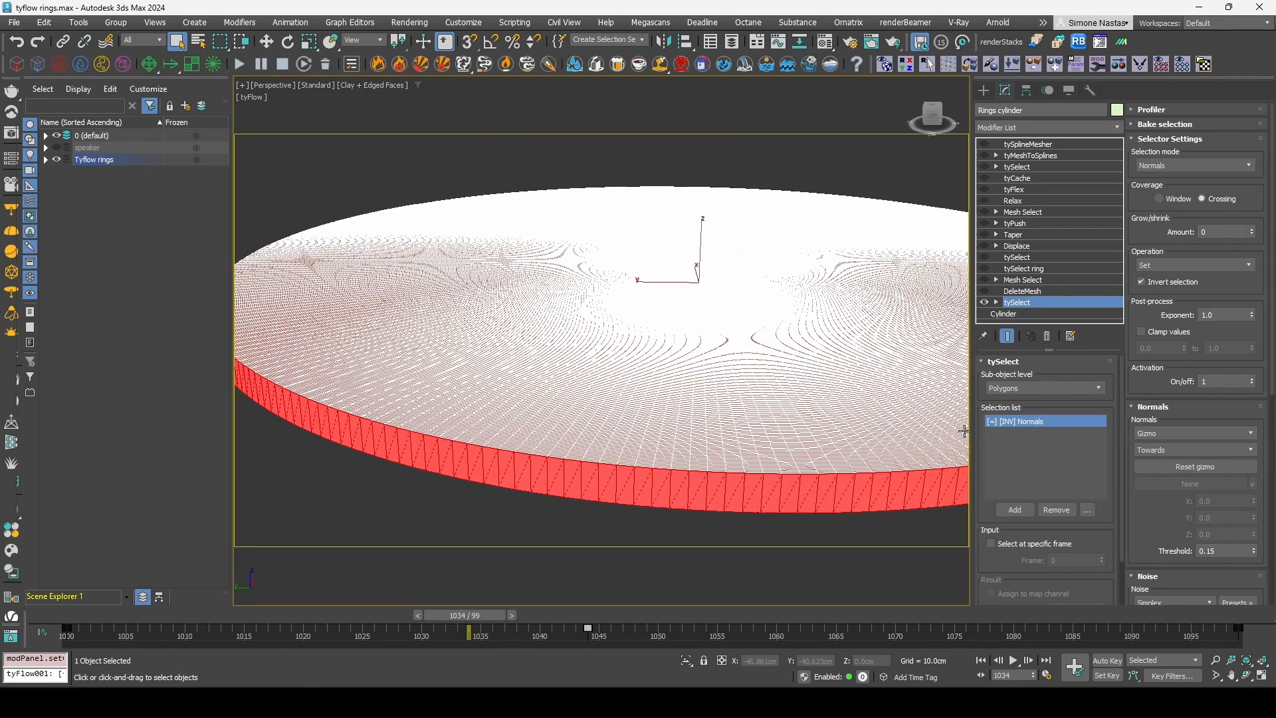
left_click(984, 291)
left_click(1017, 293)
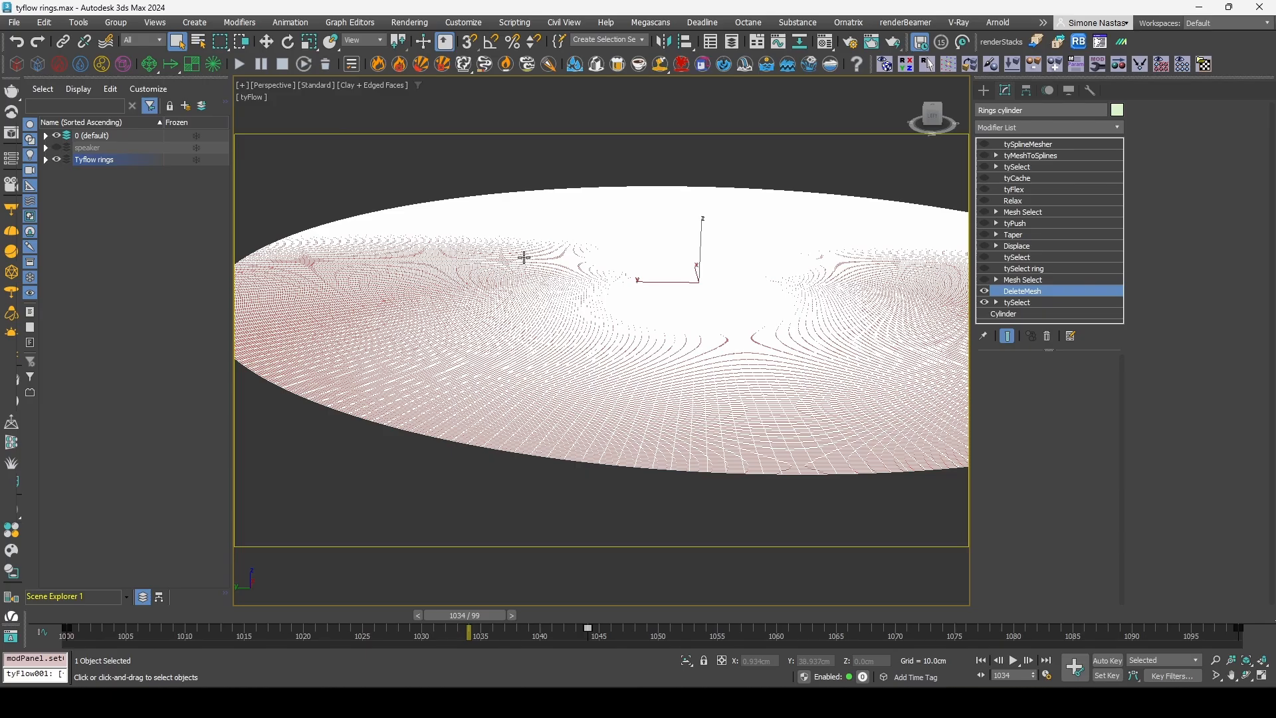
- Try the base Cylinder with a 217 cm radius and 200 cap segments, and return it to a 100 cm radius with 300 cap segments
left_click(1021, 314)
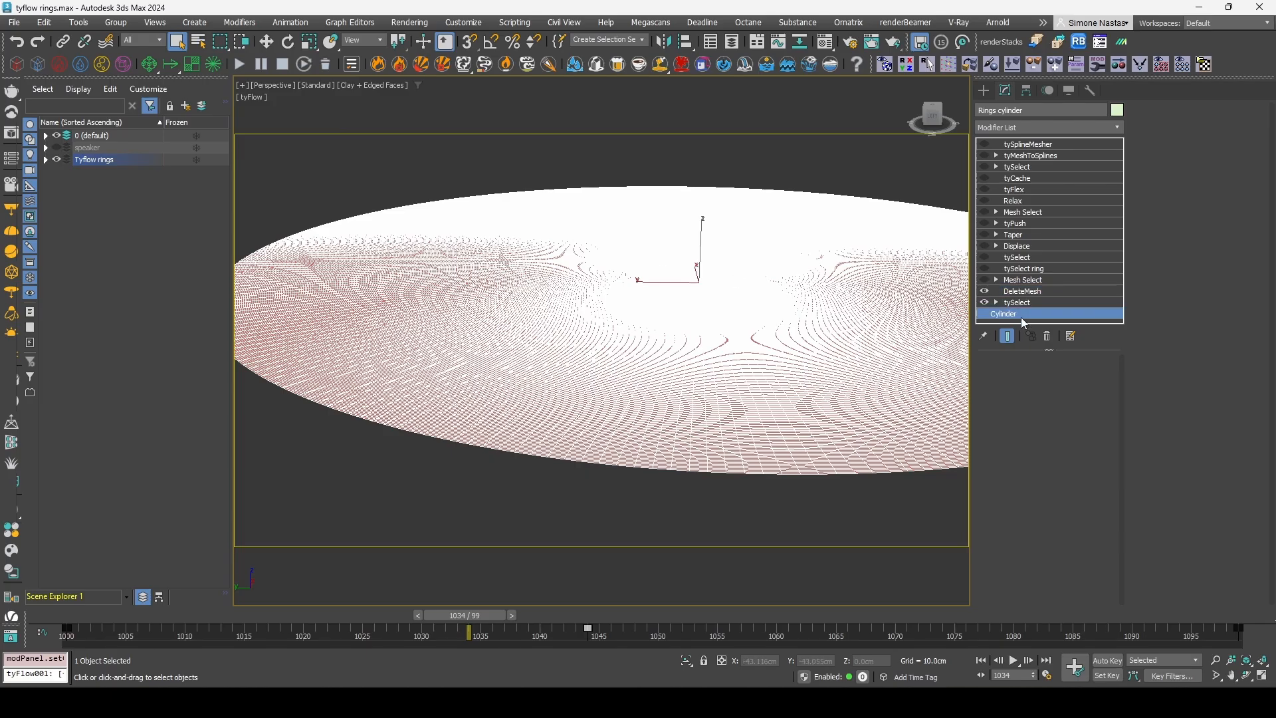
left_click_drag(1094, 379, 1082, 301)
double_click(1080, 379)
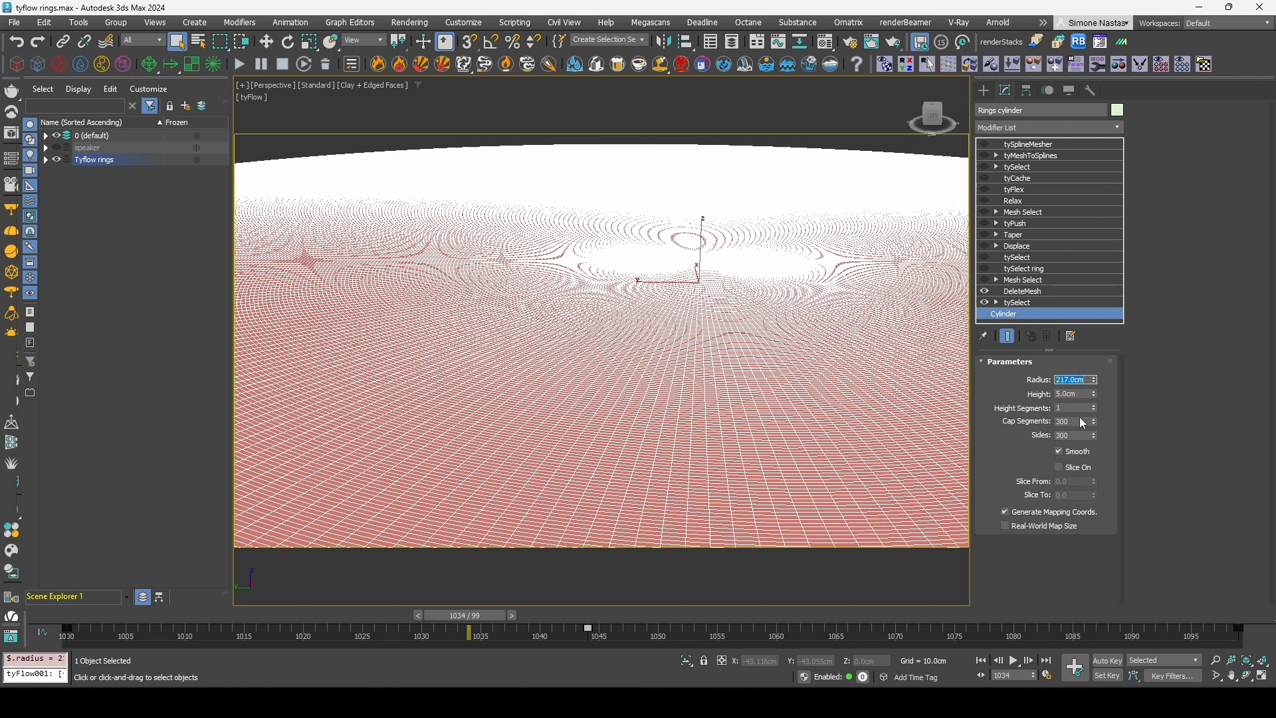
double_click(1062, 421)
type("200")
key("Return")
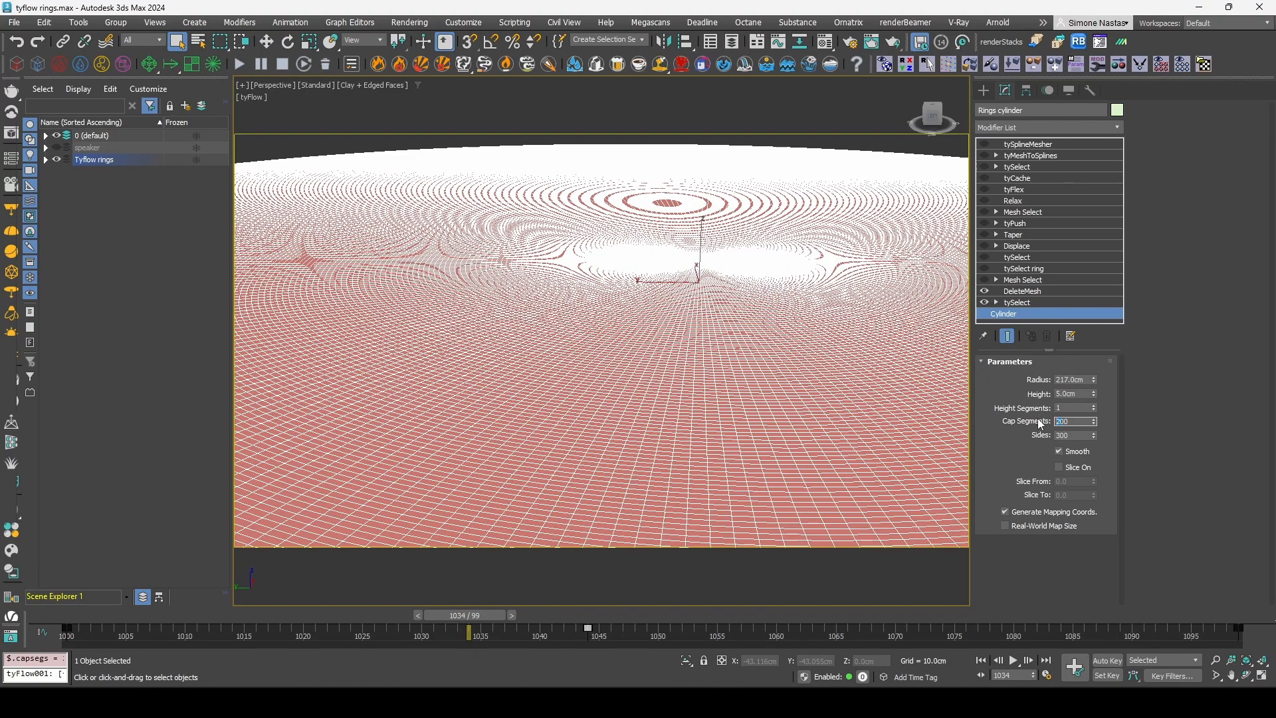
double_click(1070, 380)
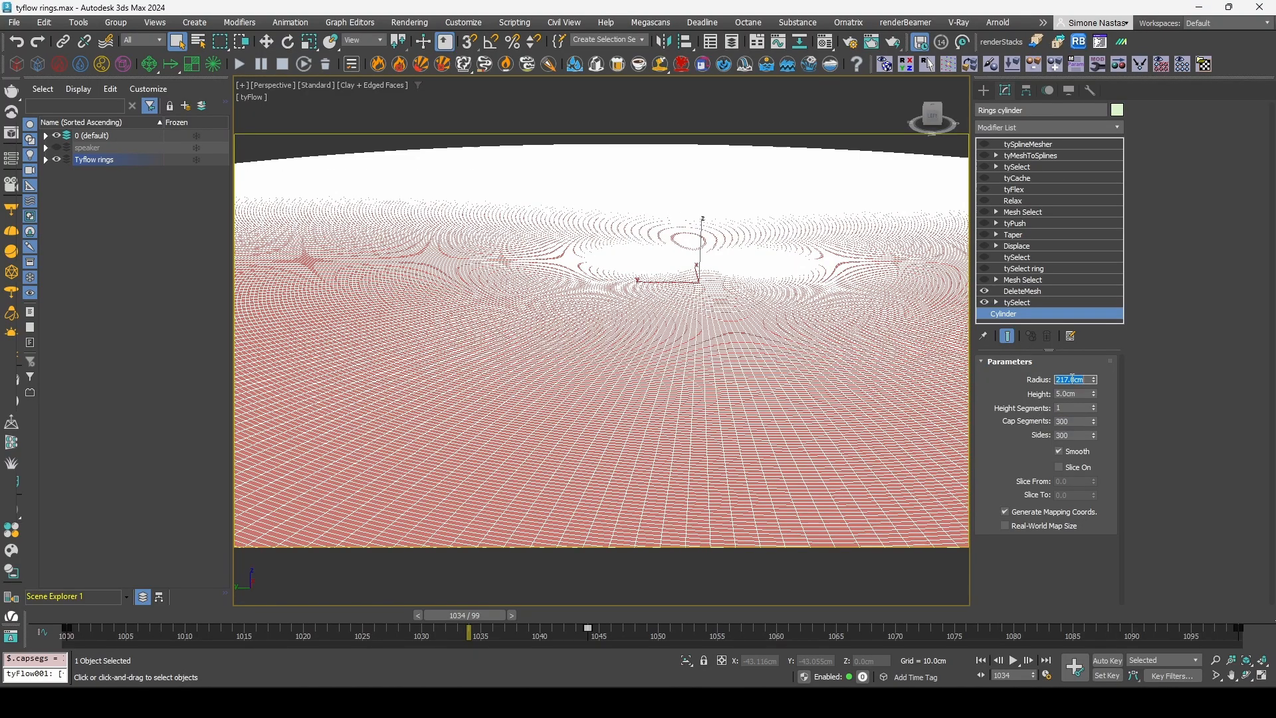
type("100")
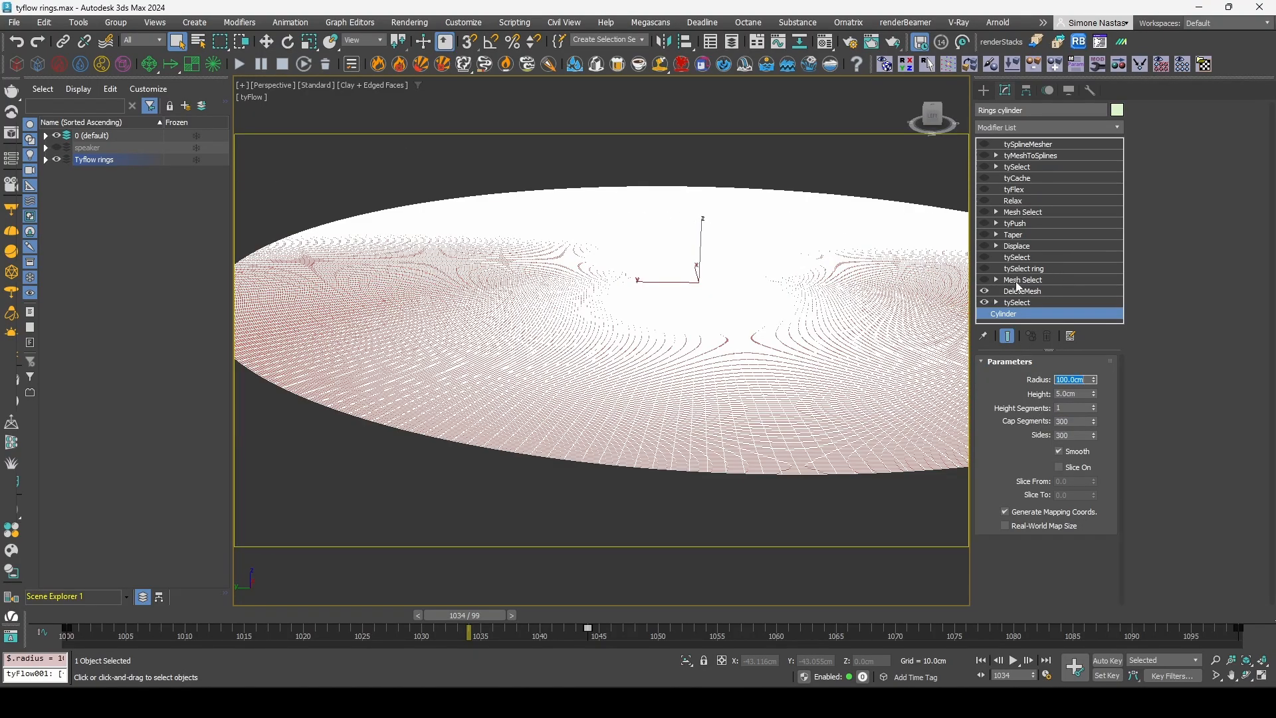
- Enable the Rings cylinder's lower Mesh Select and tySelect ring modifiers to select a ring of vertices on the cap
left_click(1039, 281)
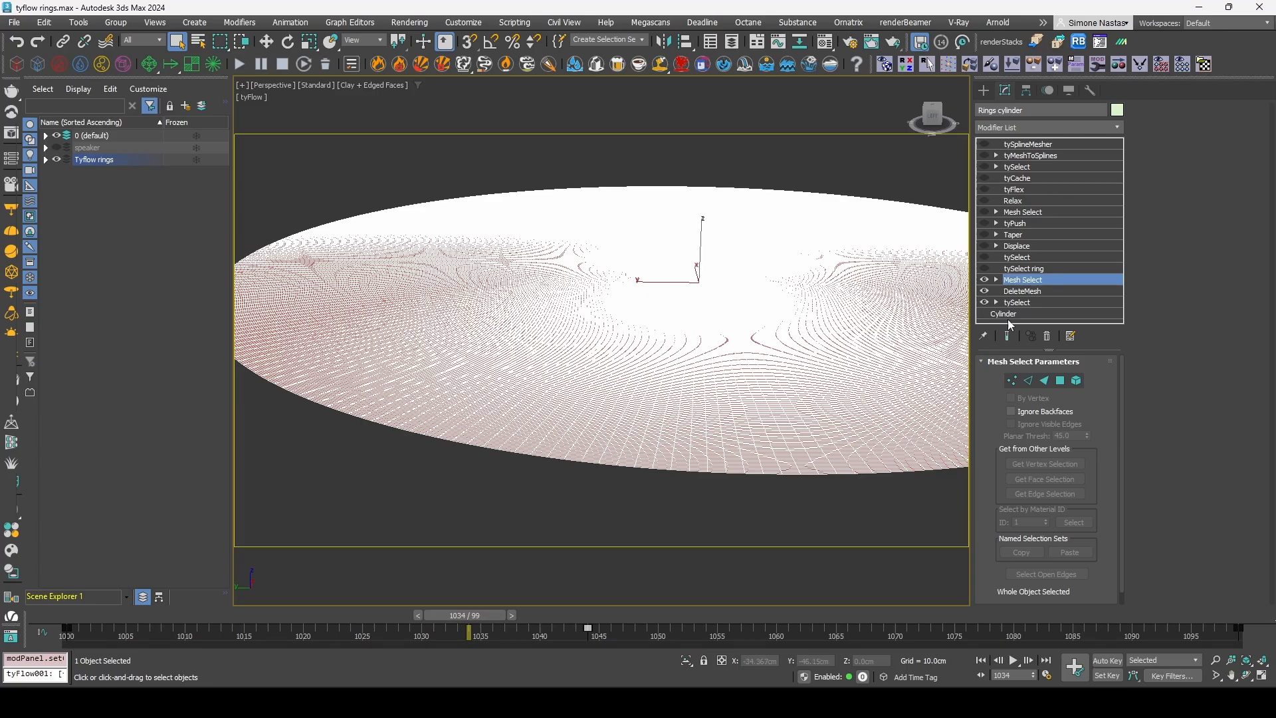
left_click(1060, 269)
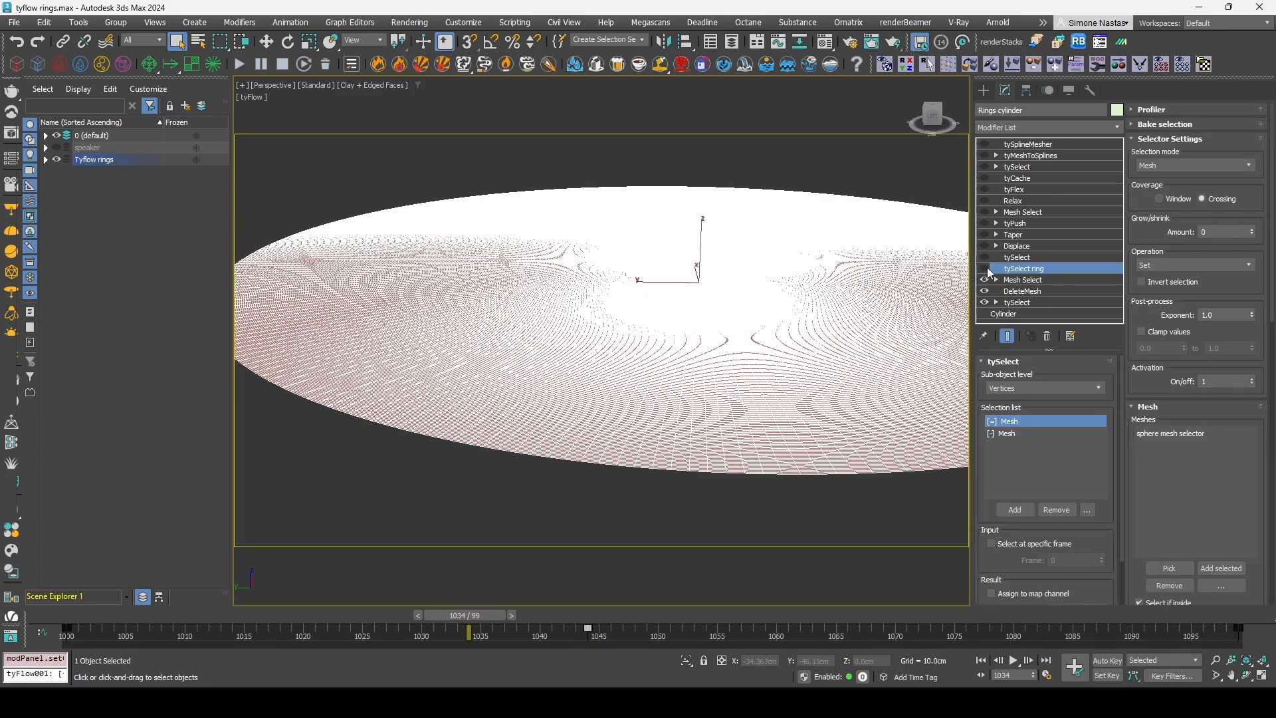
left_click(984, 267)
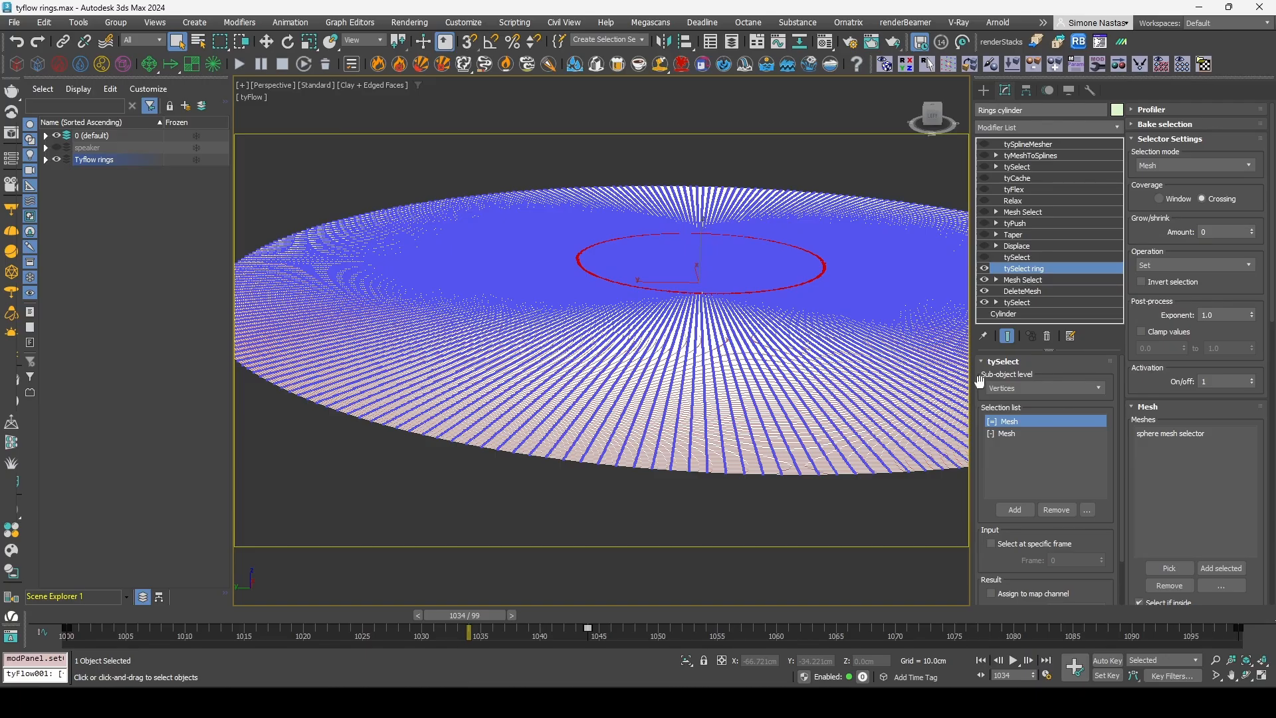
- Reveal the sphere mesh selector in the Tyflow rings layer to compare it with the selected ring, and hide it again
left_click(45, 160)
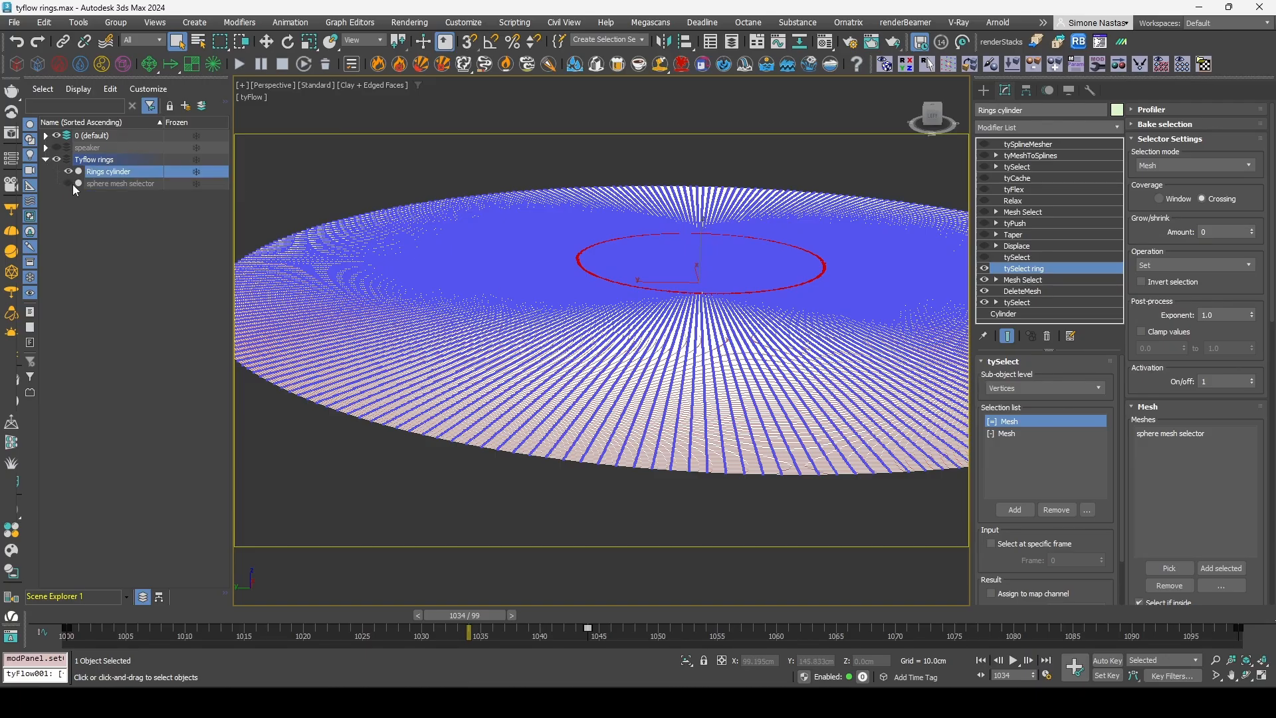
left_click(69, 184)
left_click(93, 183)
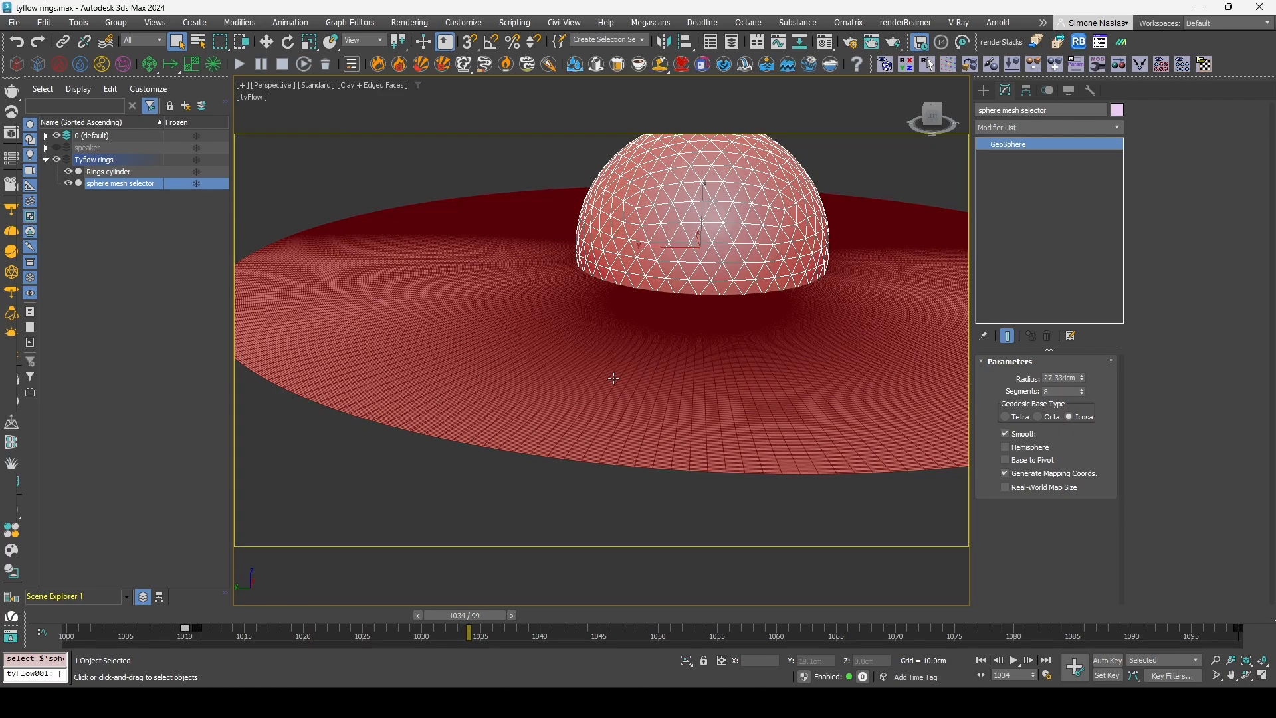
left_click(68, 183)
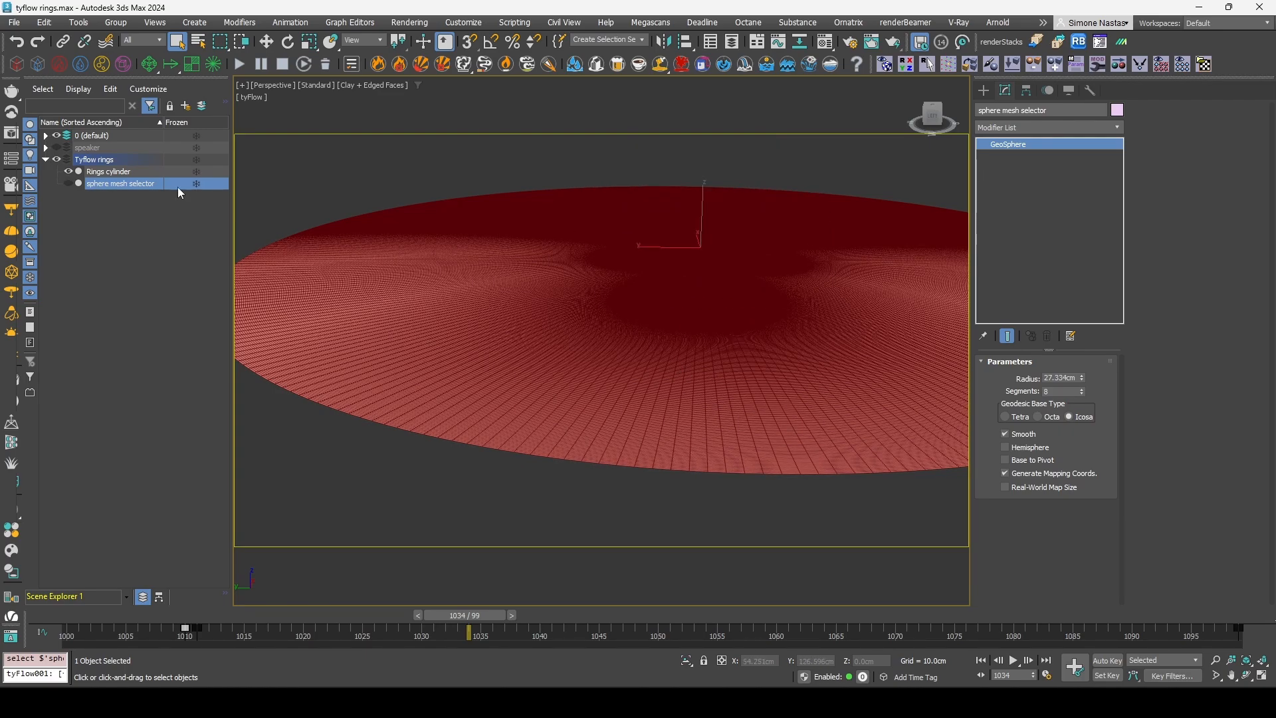
left_click(109, 171)
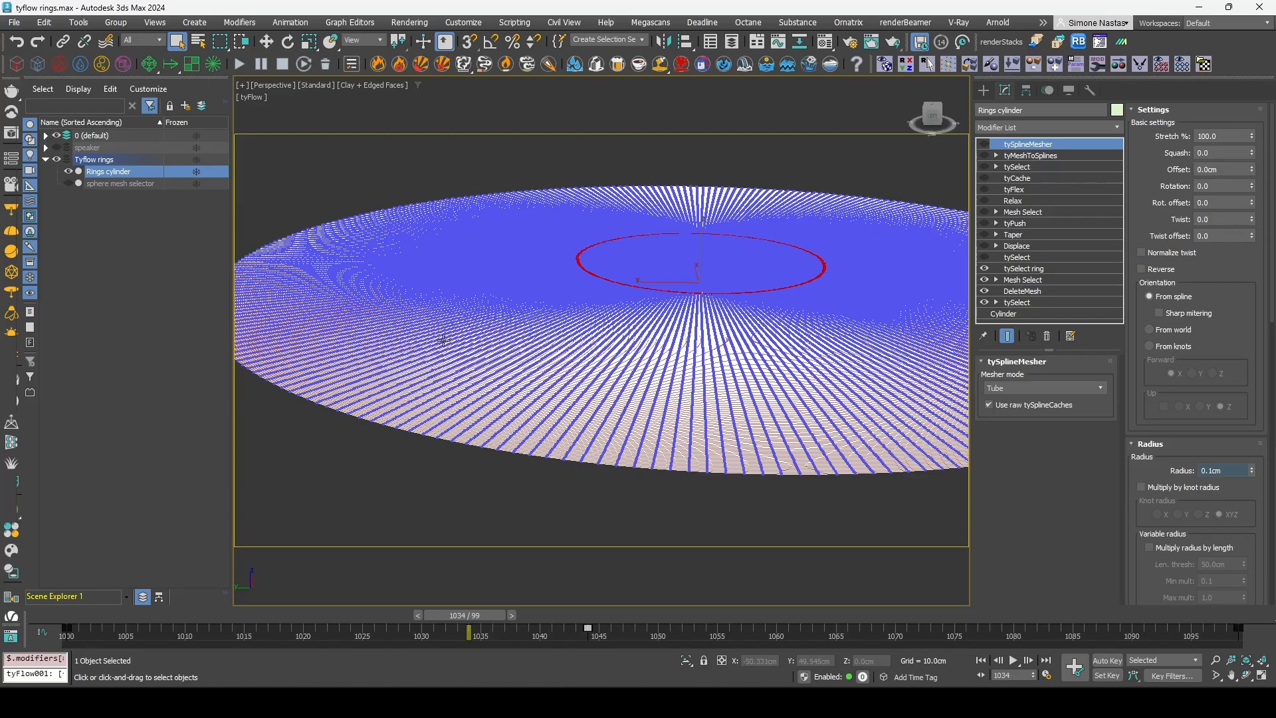
- View the sphere mesh selector alone with the Rings cylinder hidden, and scrub its growth animation back to frame 1000
left_click(119, 184)
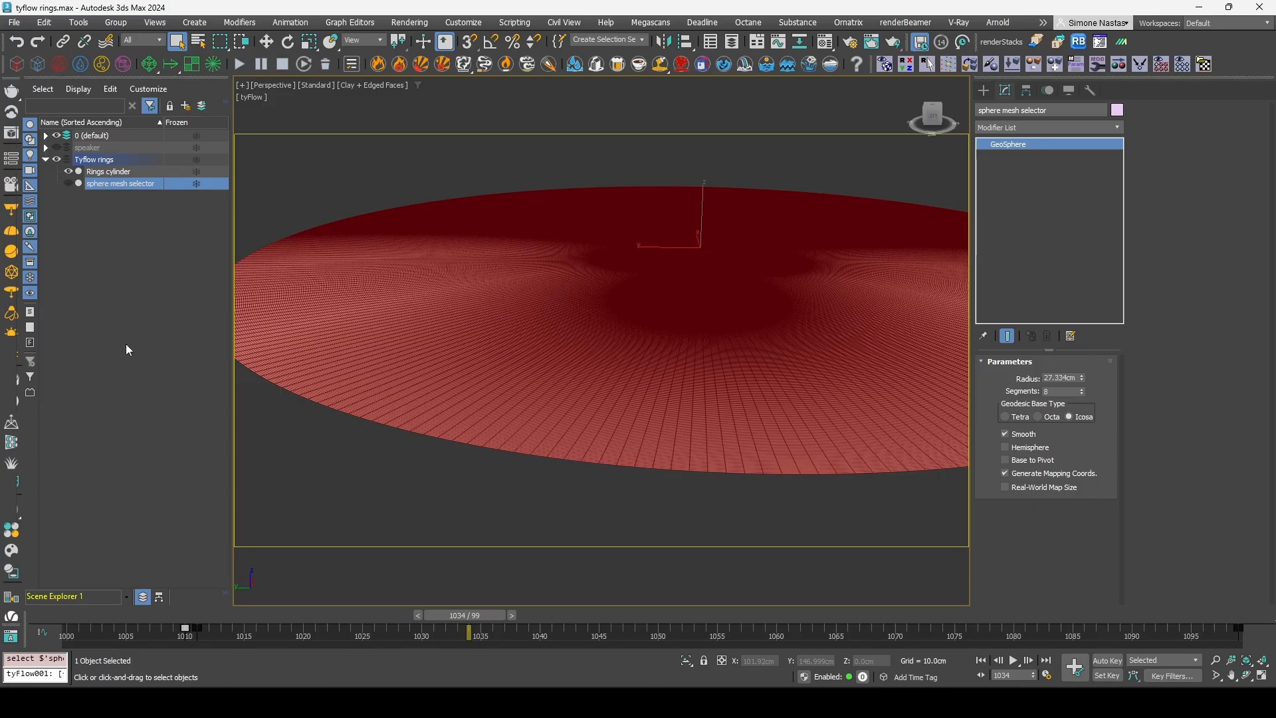
left_click(67, 171)
left_click(68, 183)
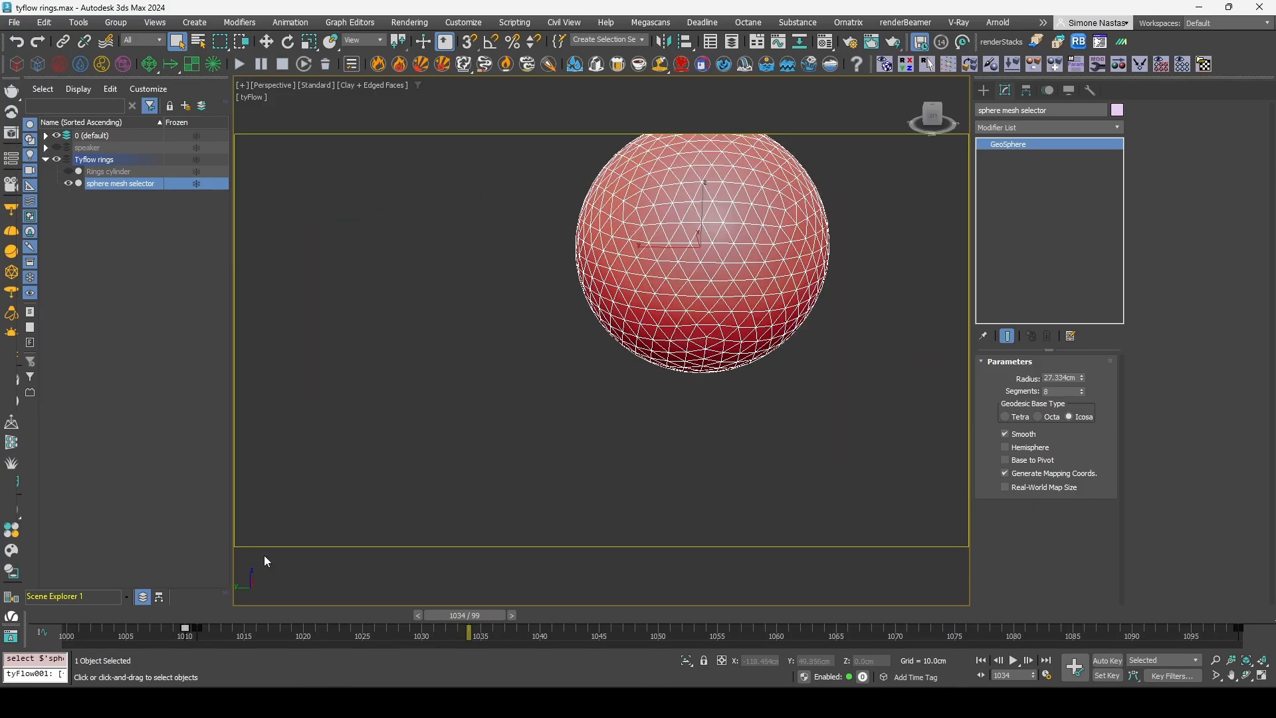
left_click_drag(190, 617, 66, 616)
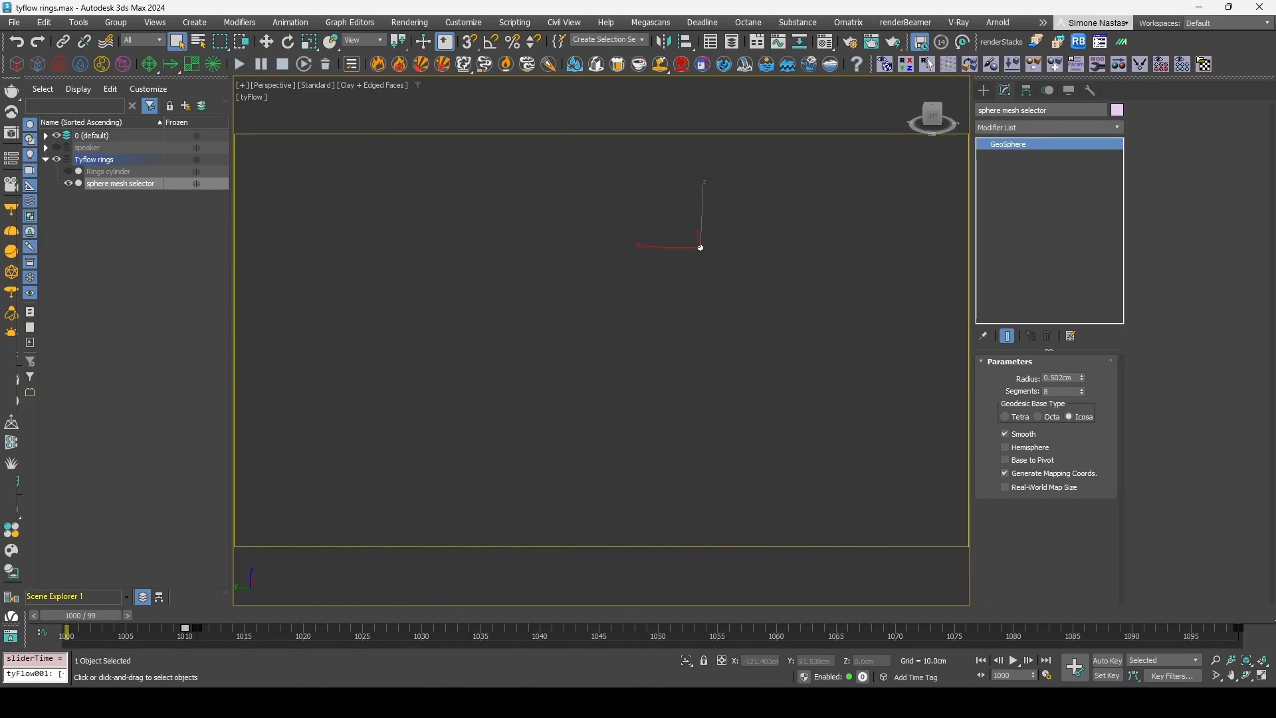
- Bring back the Rings cylinder without the sphere, and review the tySelect ring selection from frame 1000 to 1052
left_click(67, 172)
left_click(775, 303)
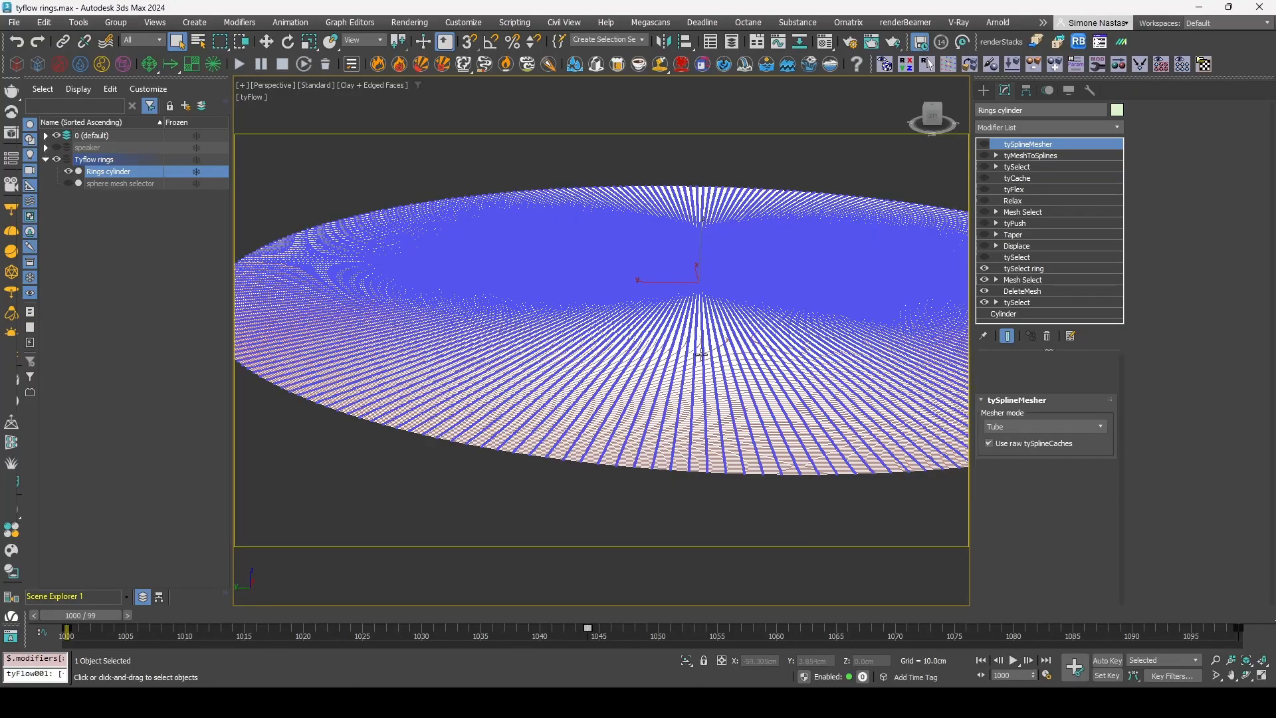
left_click(1034, 269)
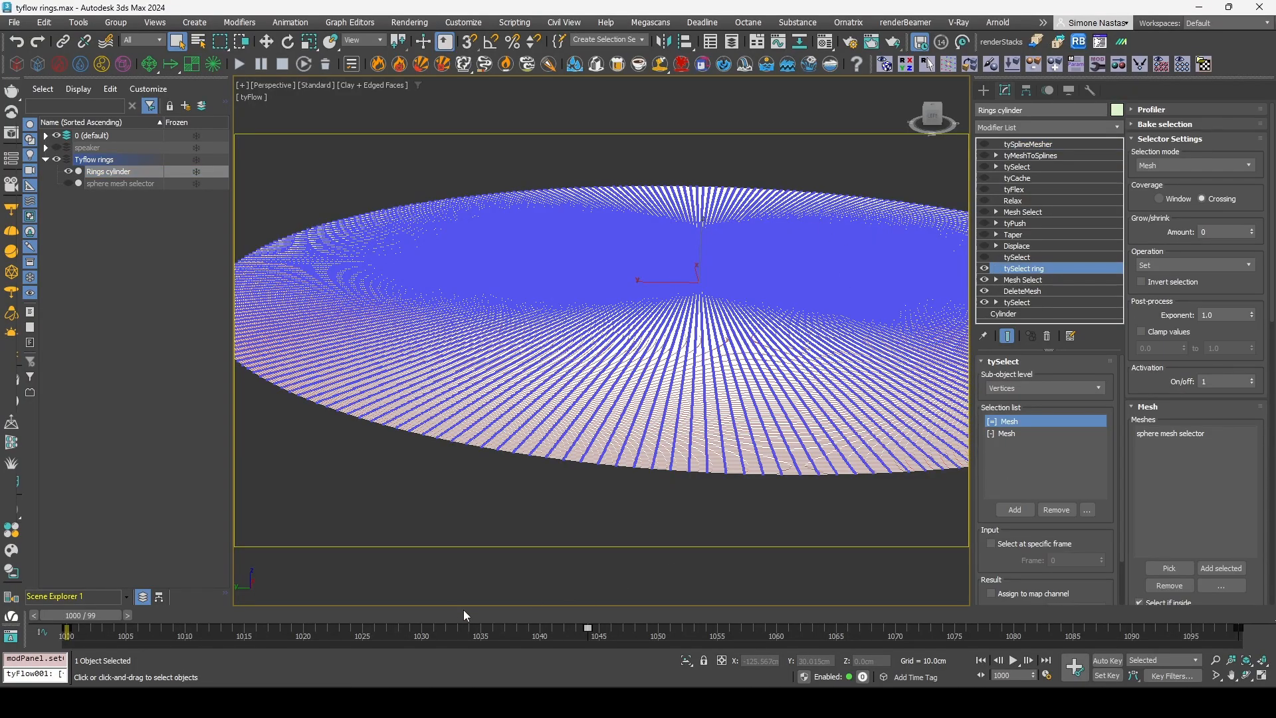
left_click_drag(464, 608, 681, 620)
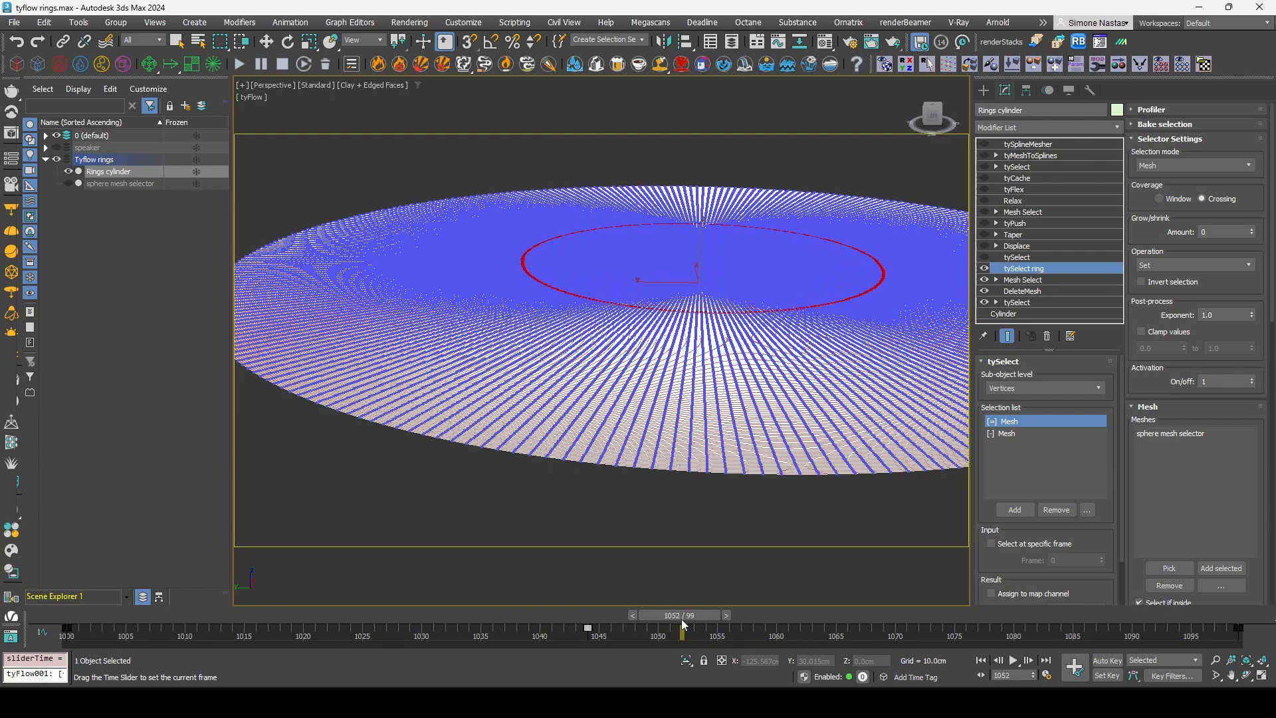
- Disable the subtracting Mesh entry in the tySelect ring modifier's selection list
scroll(645, 291, "up", 2)
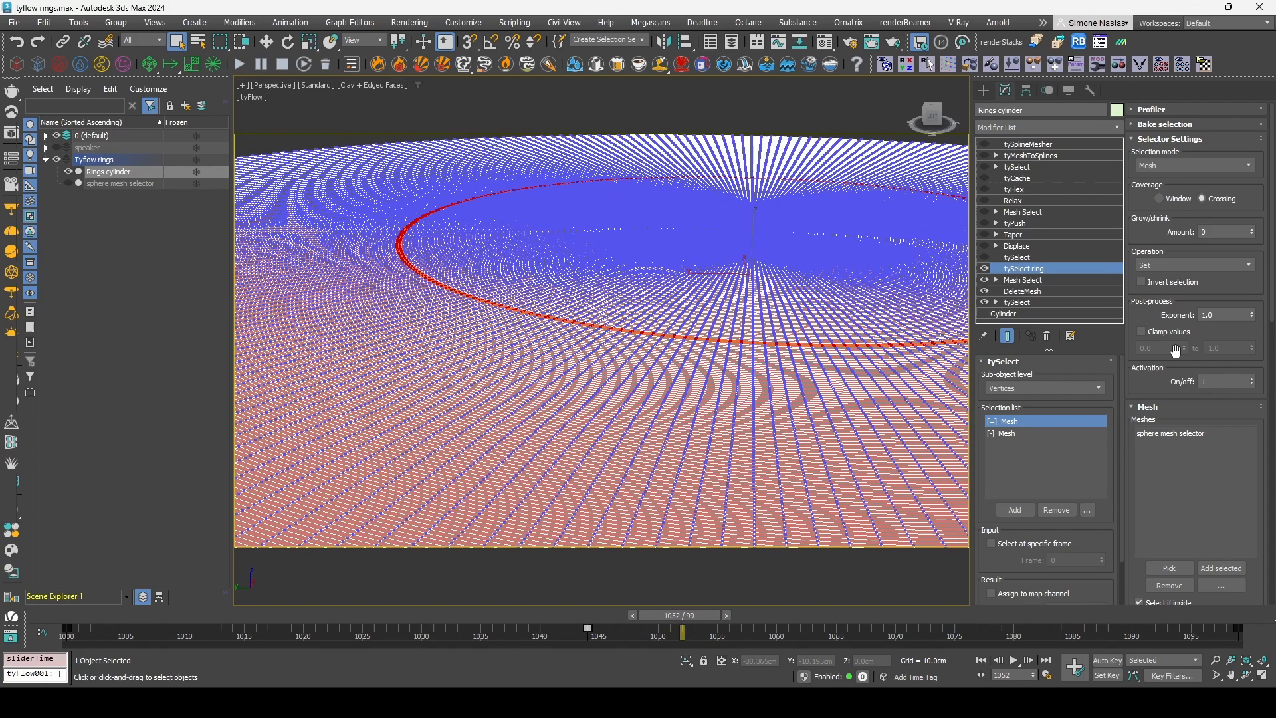
left_click(1039, 433)
left_click(1089, 511)
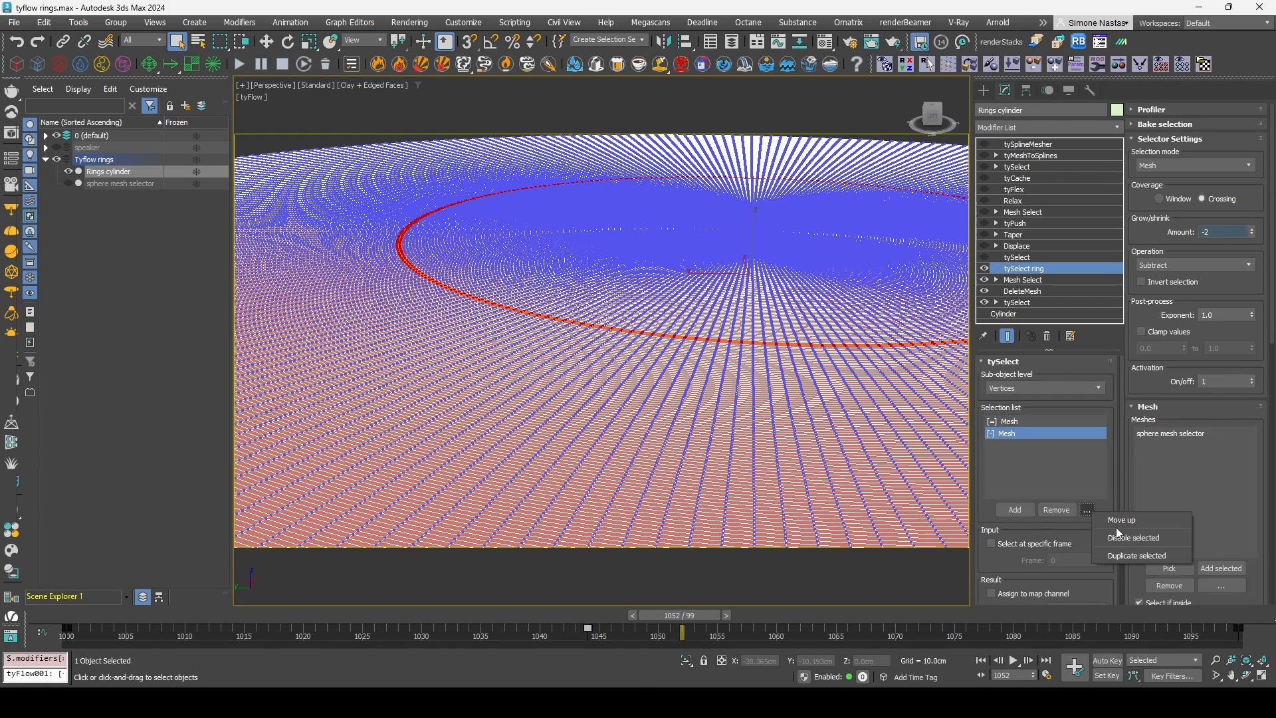
left_click(1128, 538)
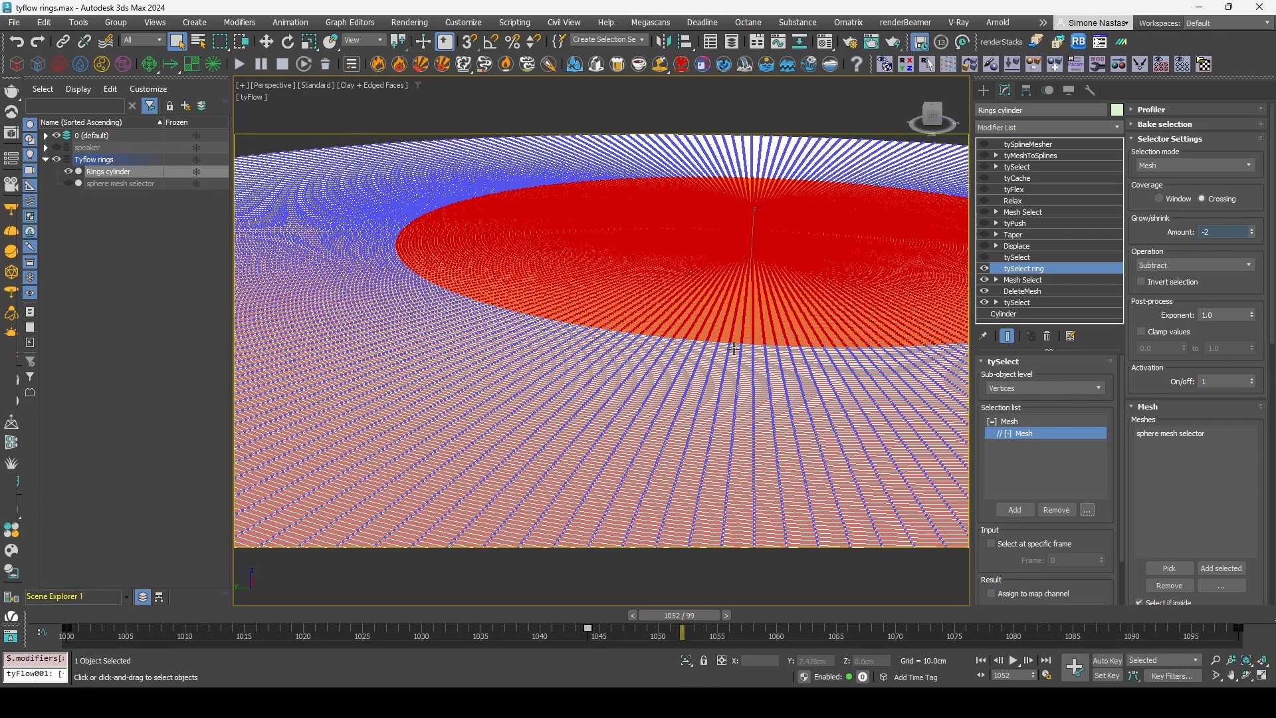
- Compare the selector settings of the two Mesh entries in the tySelect ring modifier, and check the option for duplicating an entry
left_click(1066, 419)
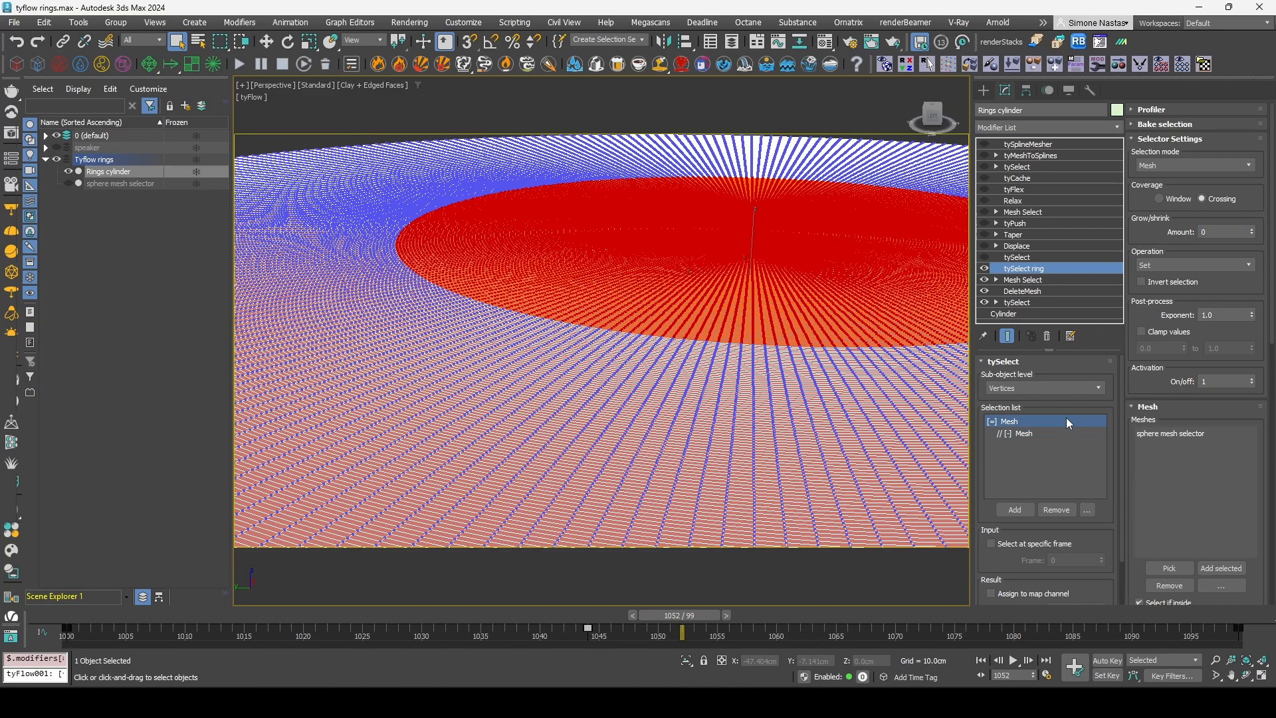
left_click_drag(1171, 342, 1159, 133)
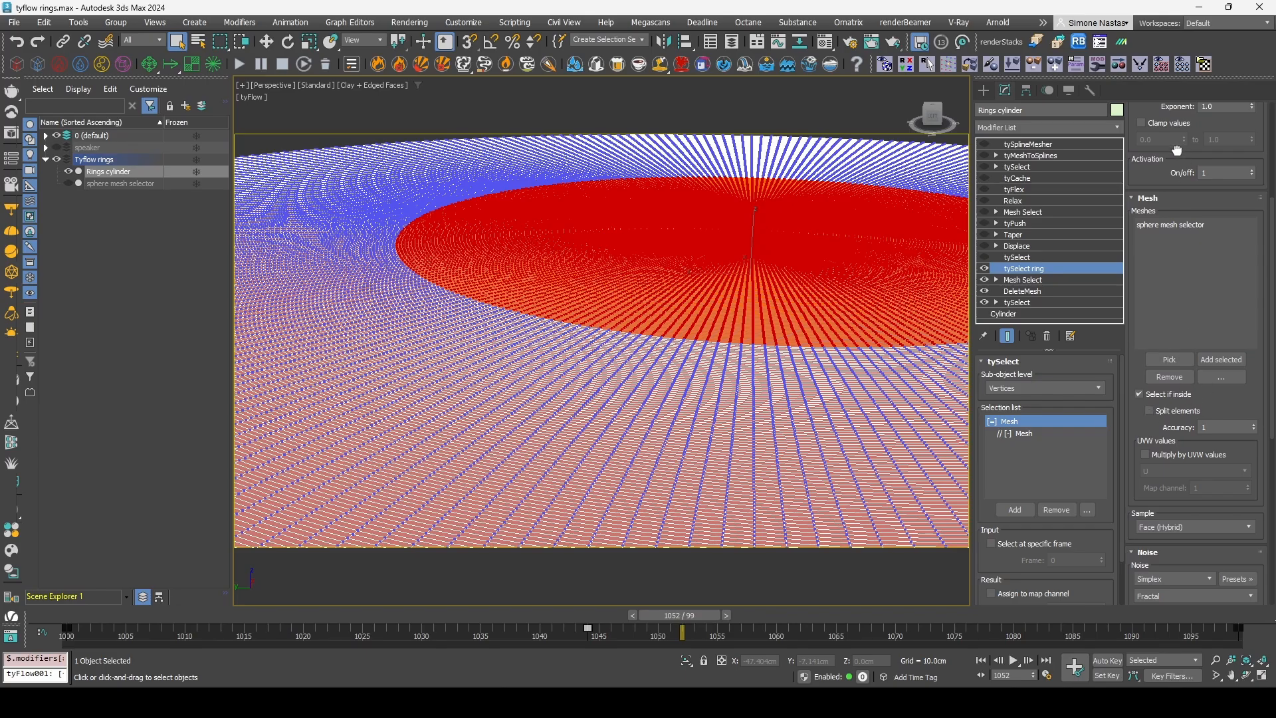
left_click_drag(1175, 150, 1167, 400)
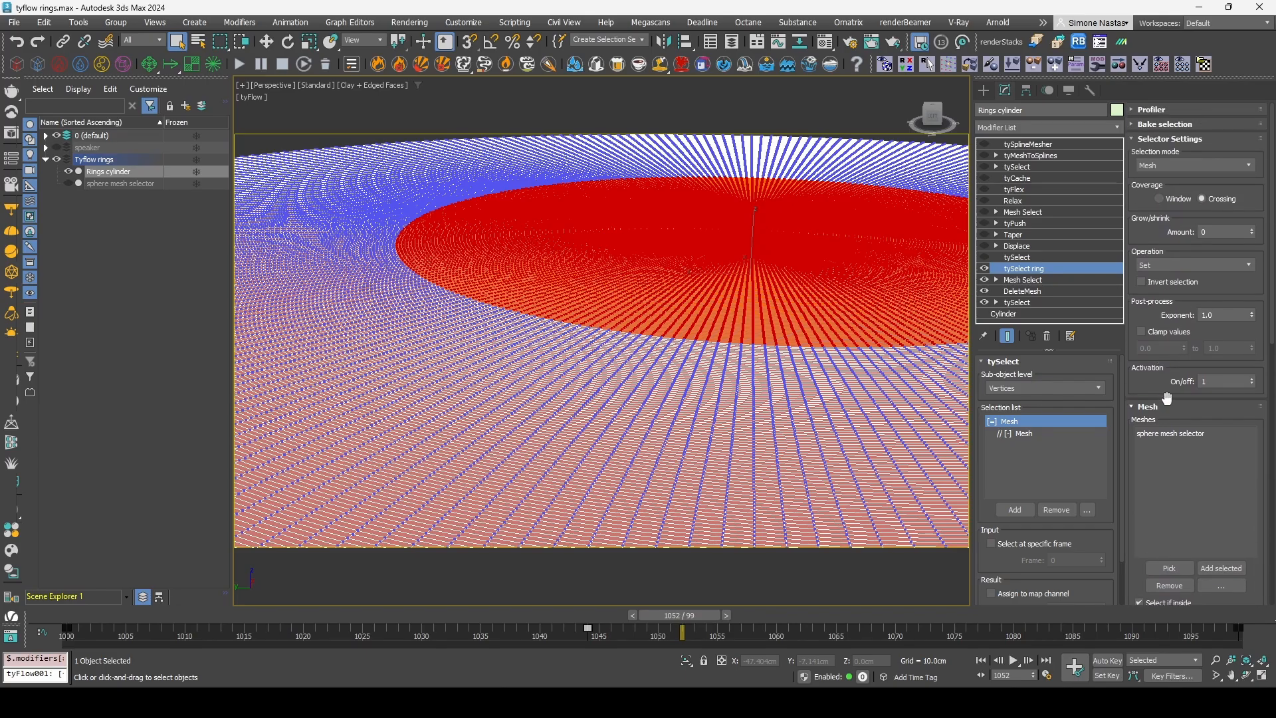
left_click(1030, 434)
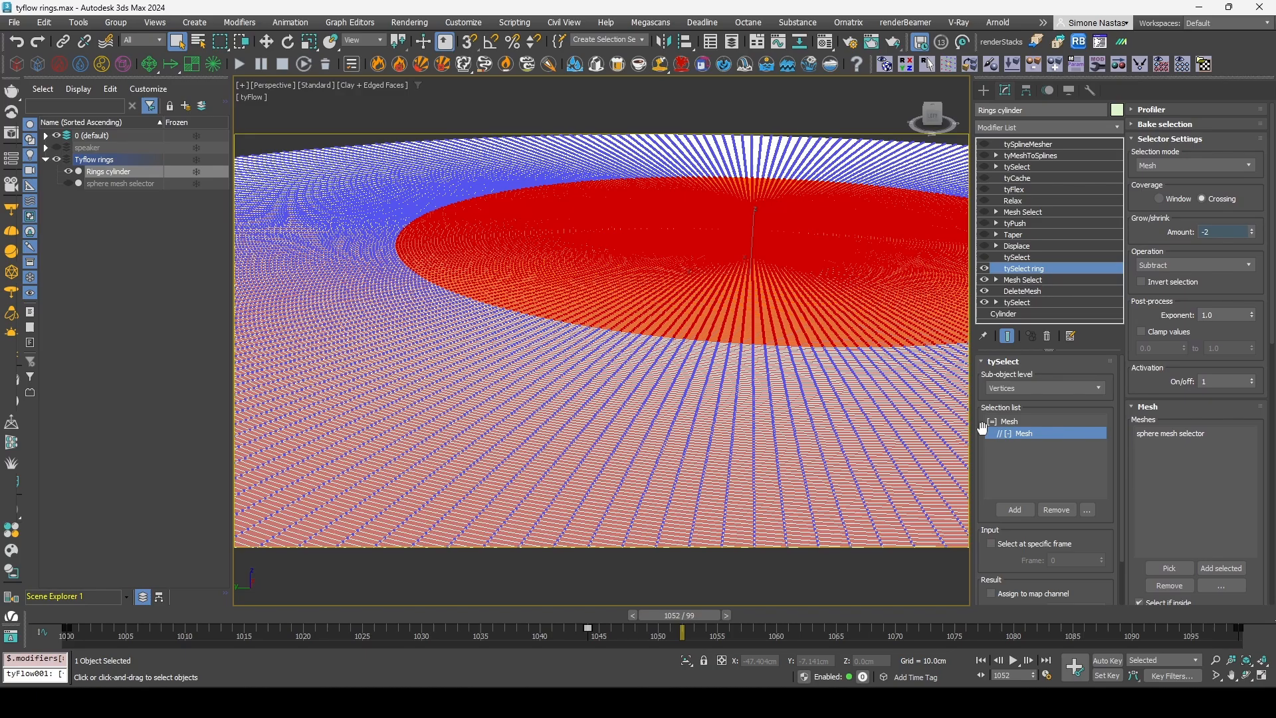
left_click(1090, 513)
left_click(1029, 424)
right_click(1028, 424)
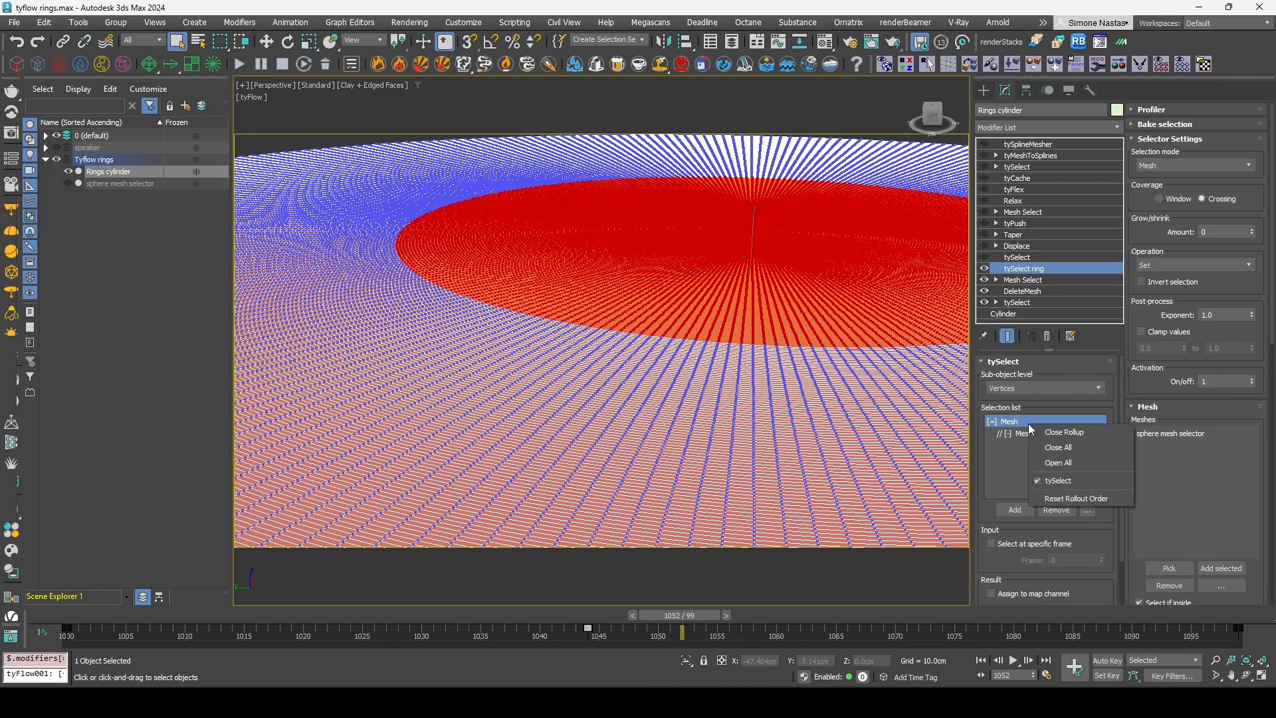
left_click(1006, 439)
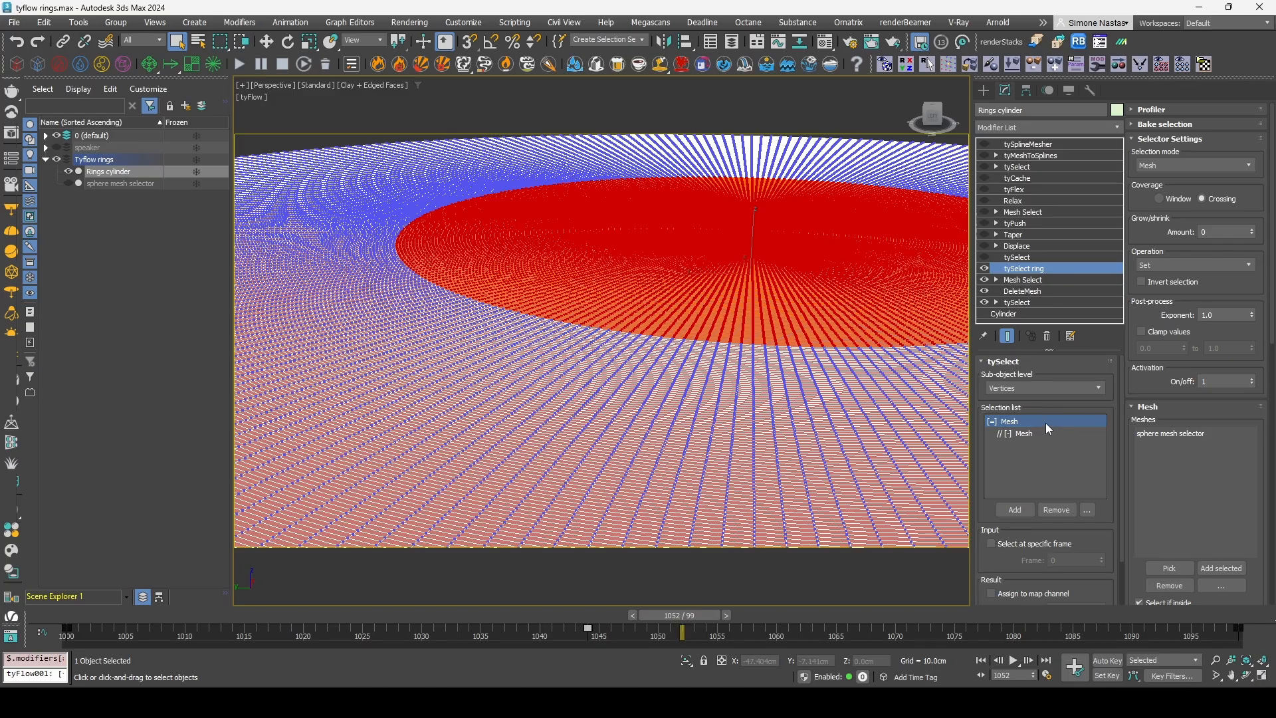
left_click(1087, 511)
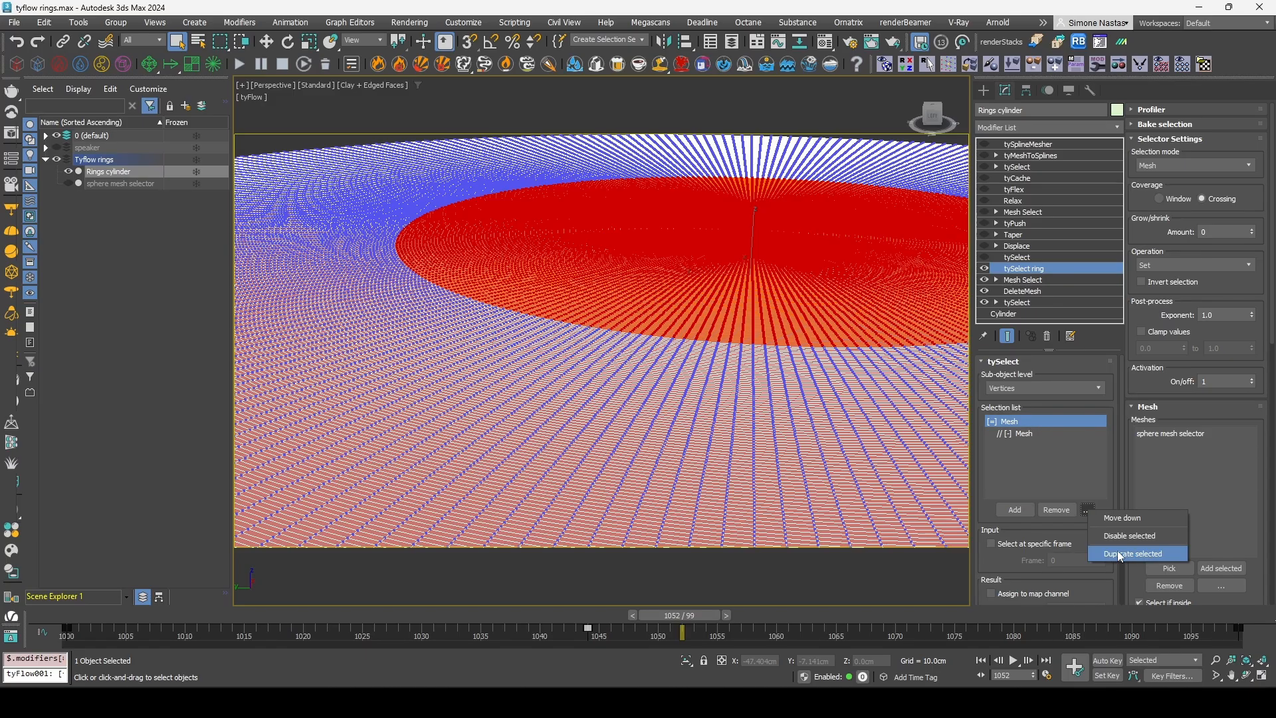
- Re-enable the subtracting Mesh entry in the tySelect ring modifier's selection list
left_click(1027, 436)
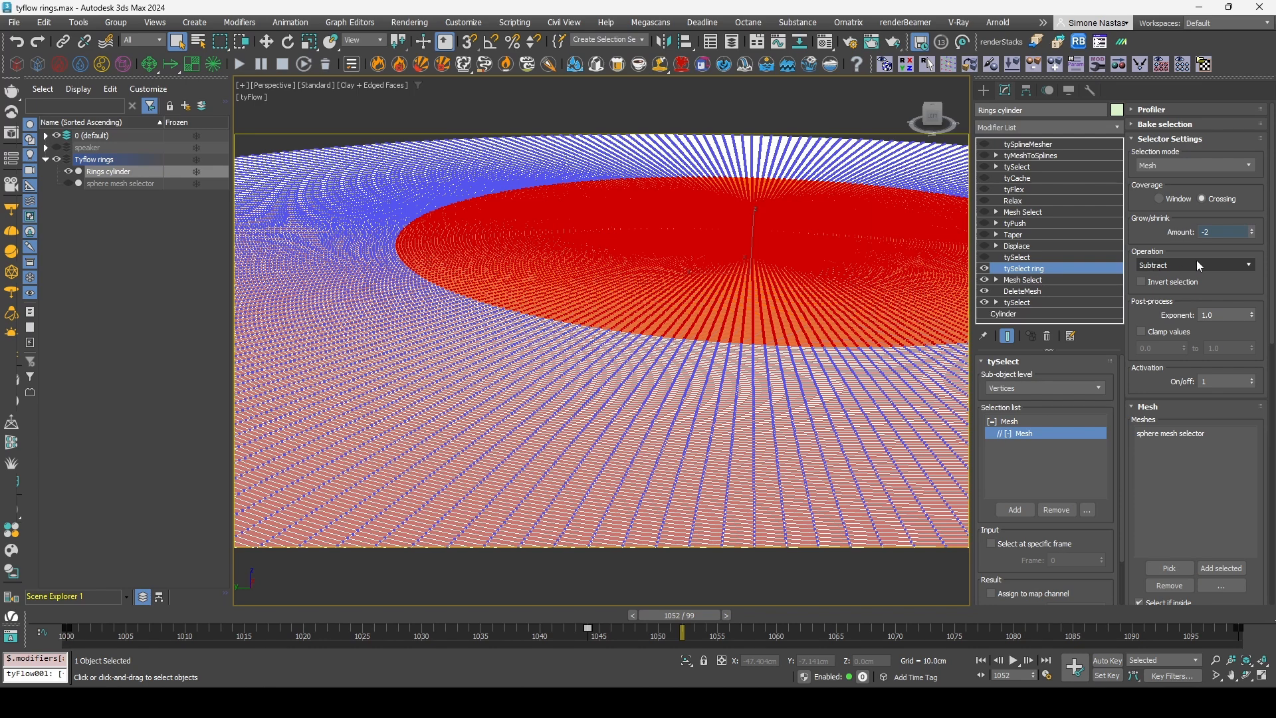
left_click(1088, 509)
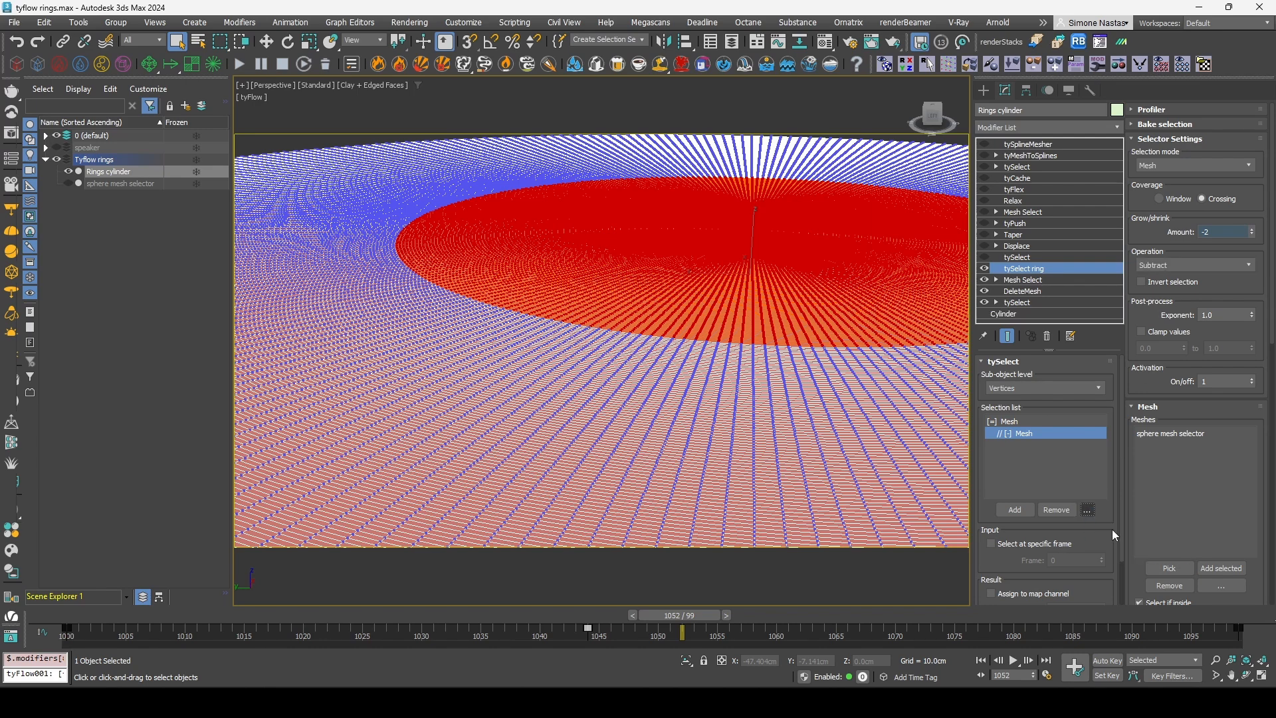
left_click(1111, 529)
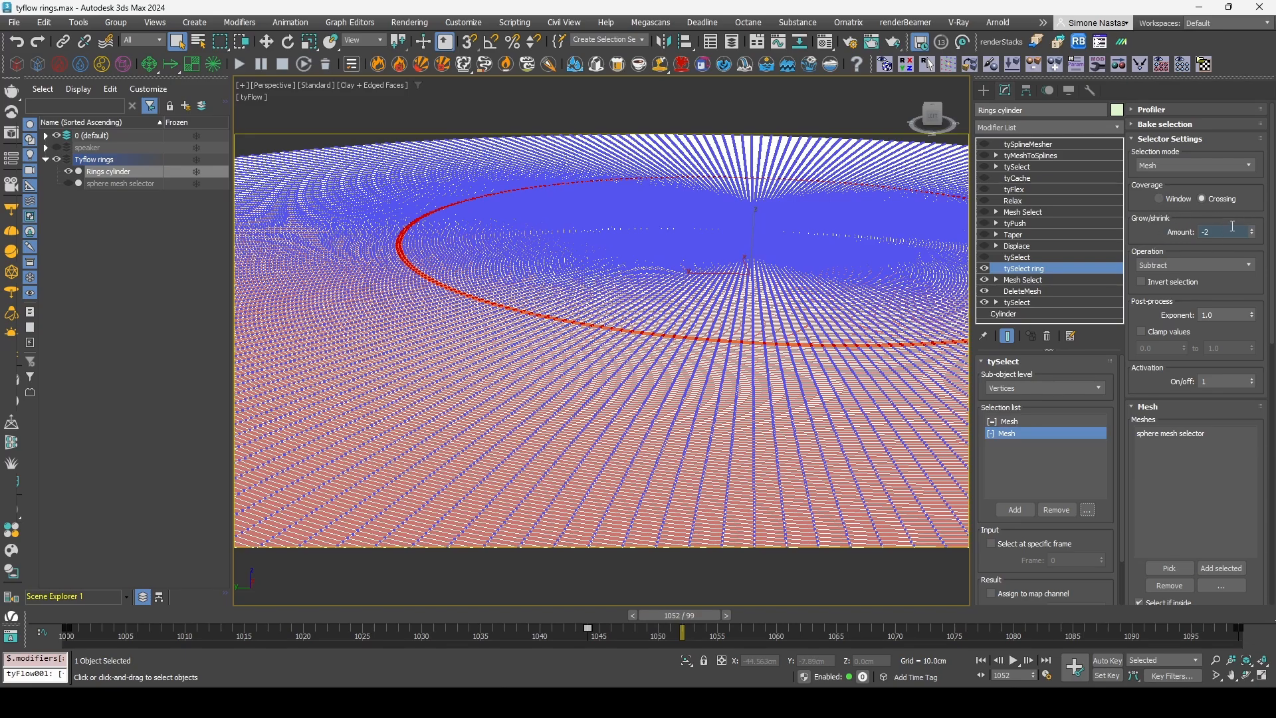
- Try a wider ring by lowering the subtracting Mesh entry's grow/shrink amount to -7, and set it back to -2
left_click(1252, 235)
left_click(1253, 235)
left_click(1253, 234)
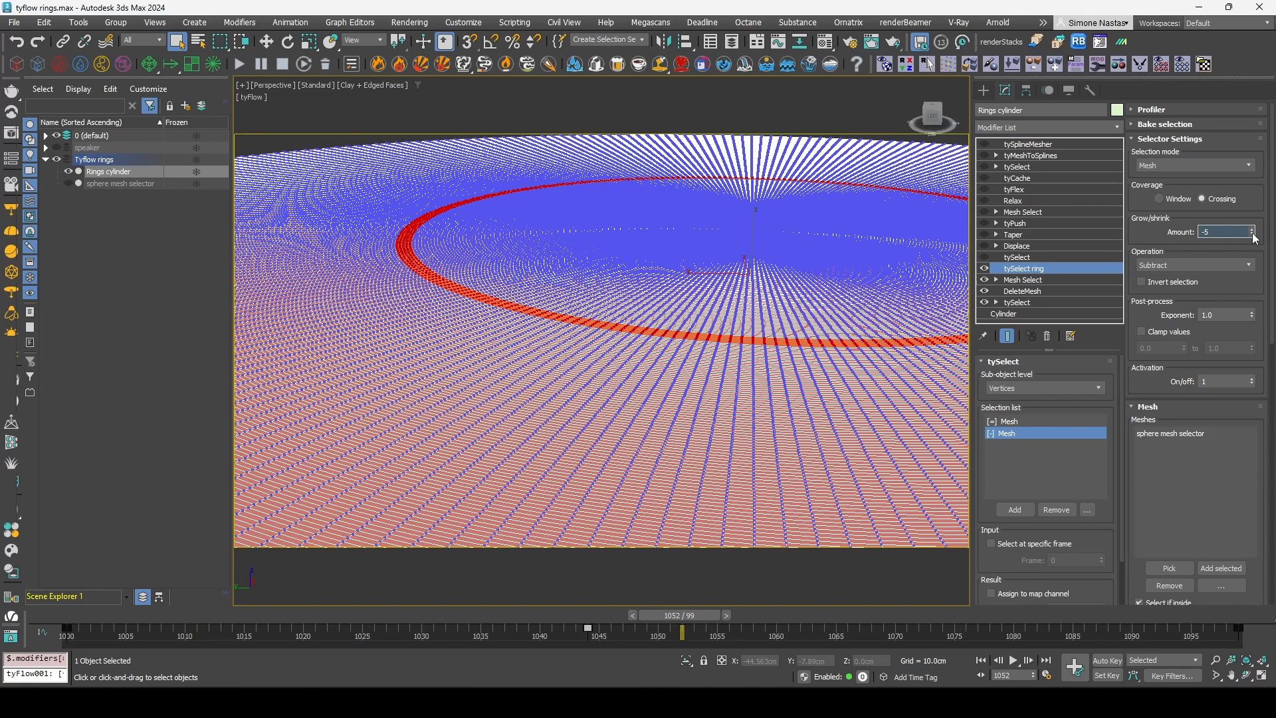
left_click(1253, 235)
left_click(1252, 234)
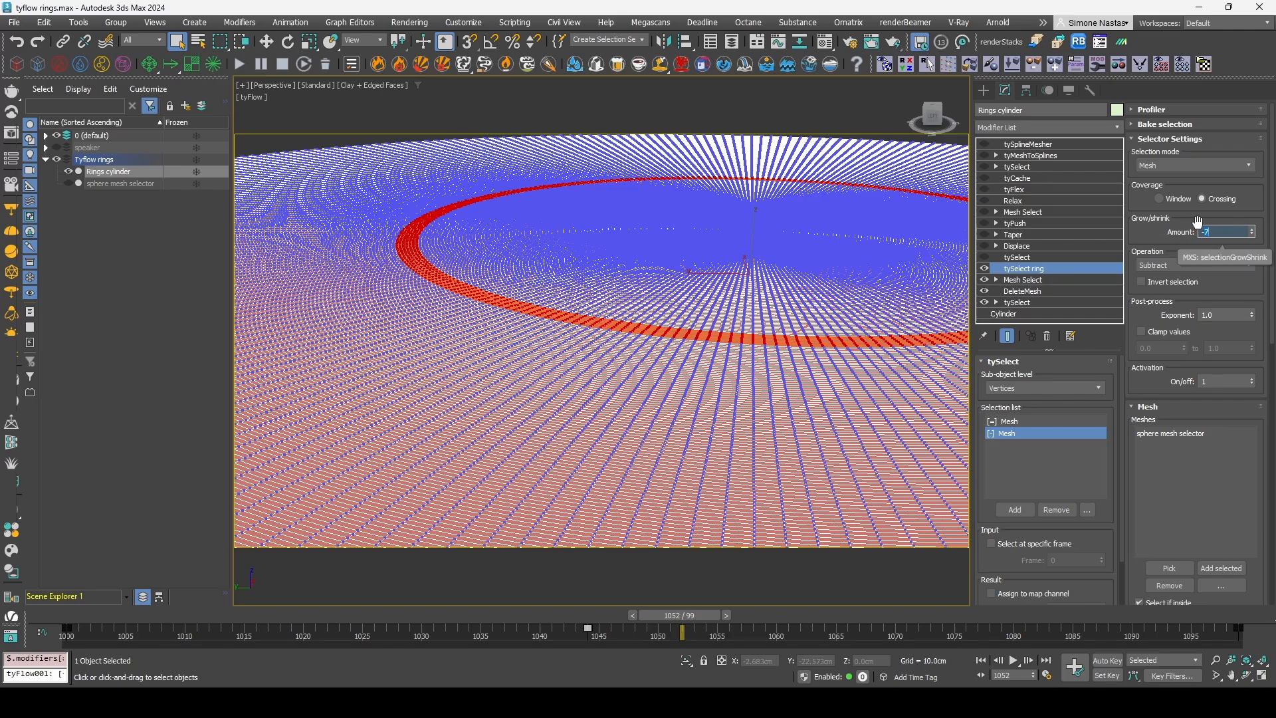
key("Return")
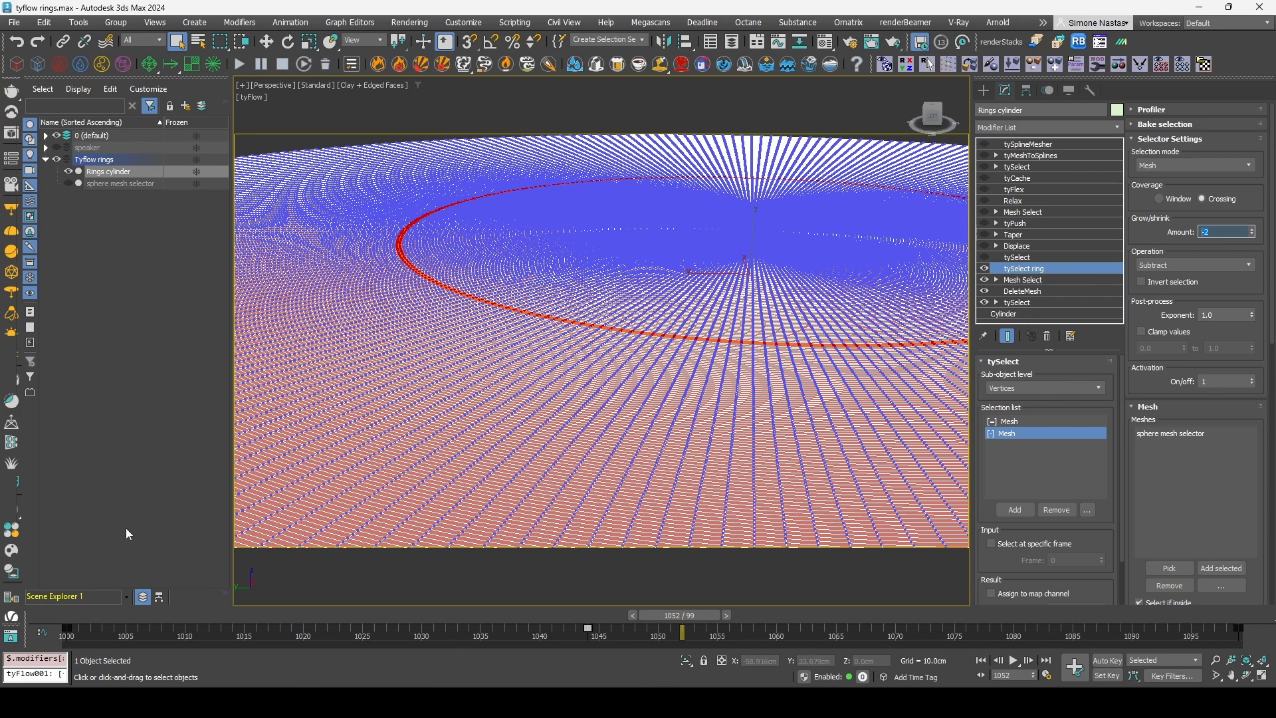
- Enable the tySelect modifier directly above tySelect ring and review its stack selection and soft selection settings
left_click(1027, 258)
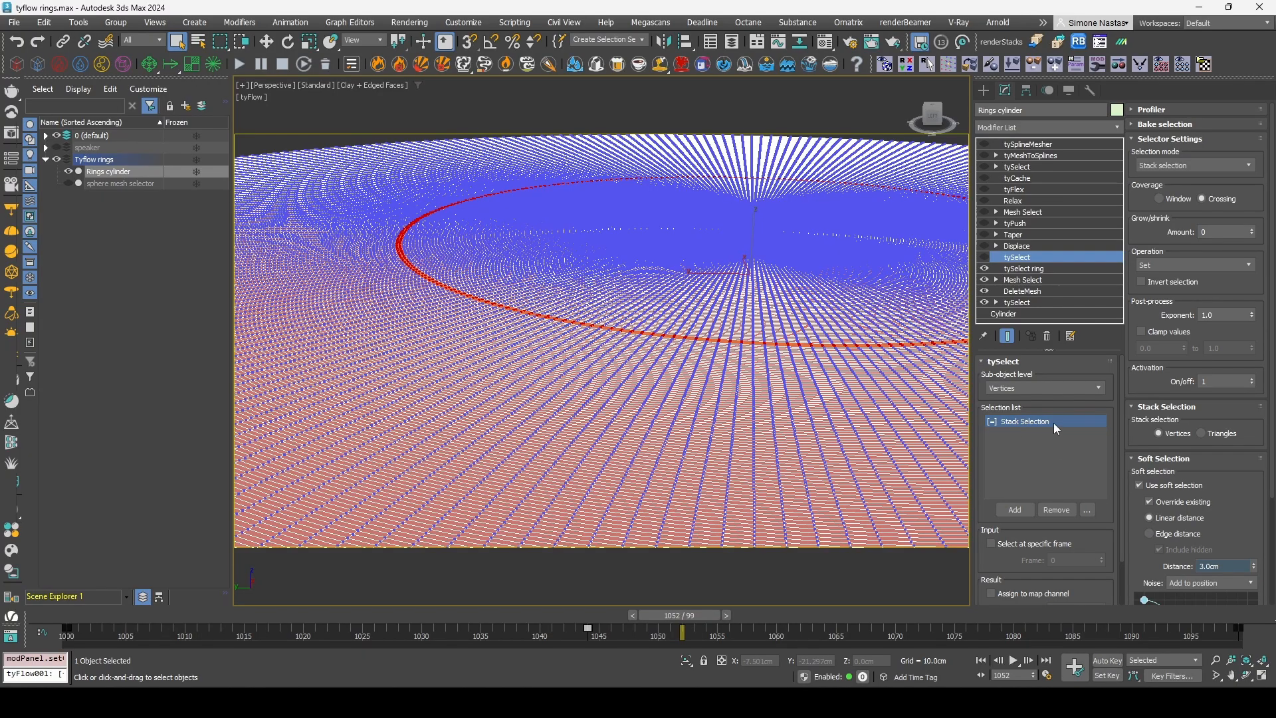
scroll(1173, 564, "down", 4)
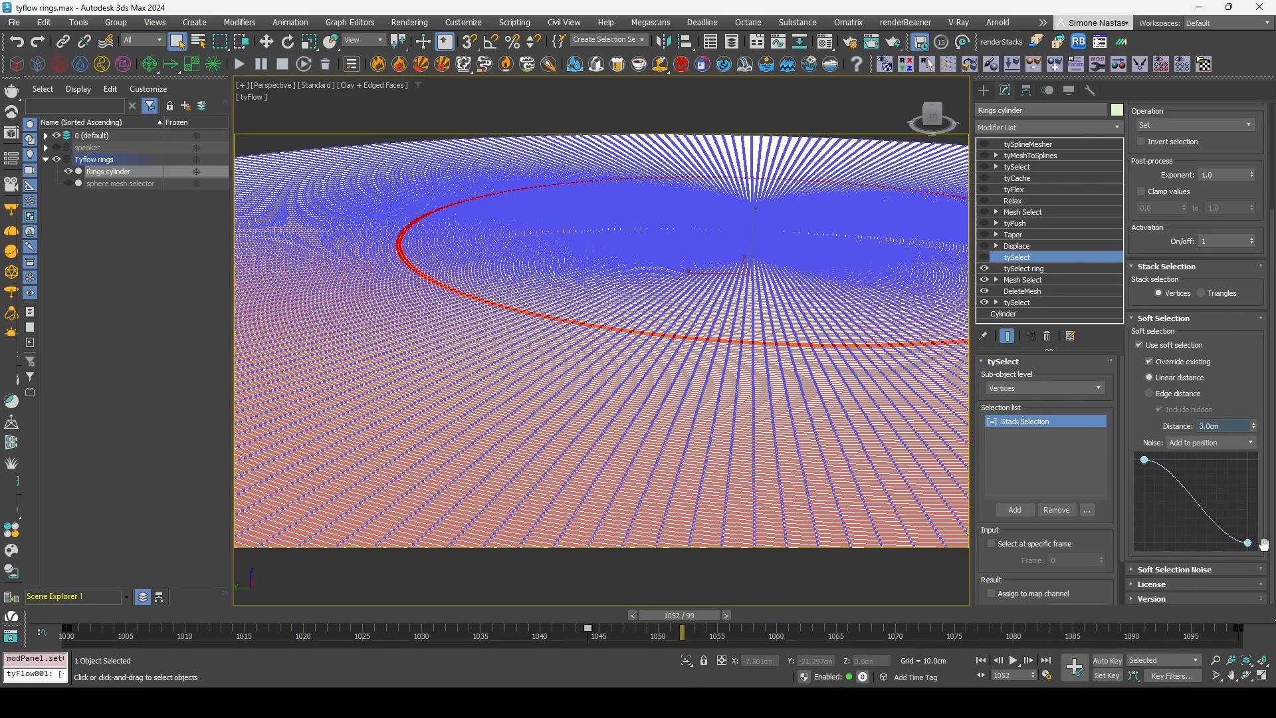
left_click(985, 258)
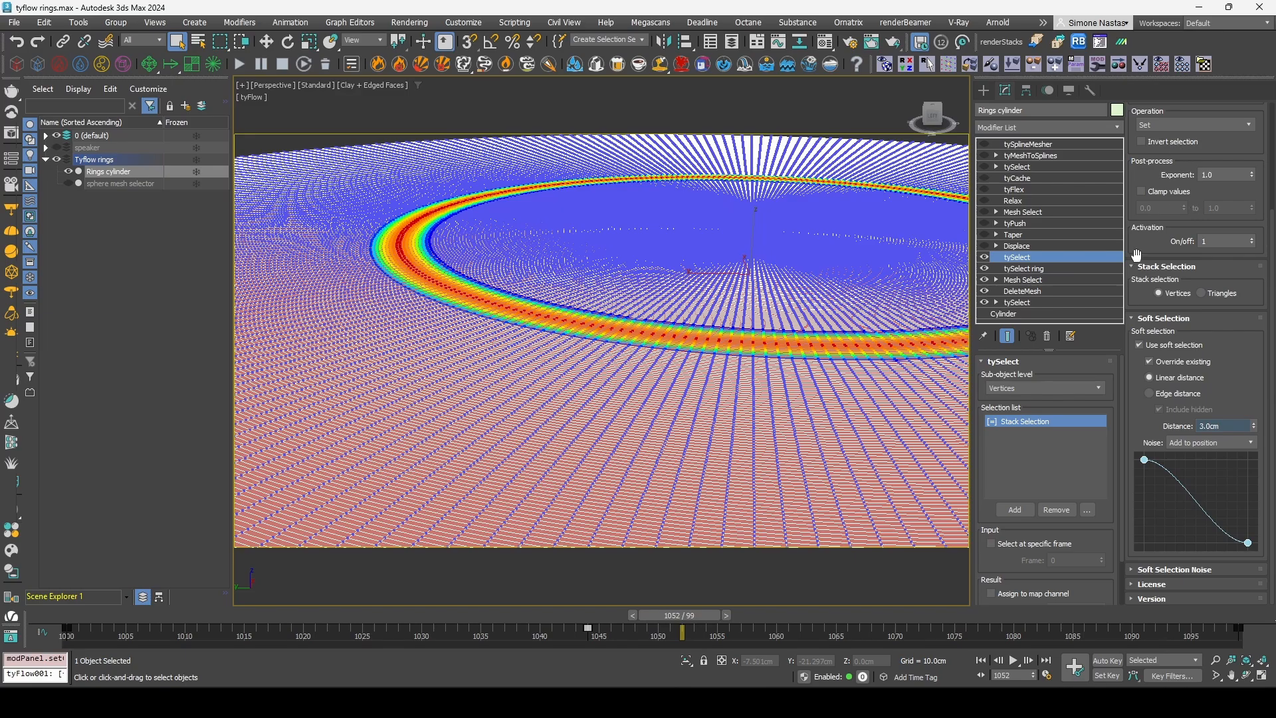
scroll(1140, 319, "up", 2)
scroll(1140, 319, "up", 3)
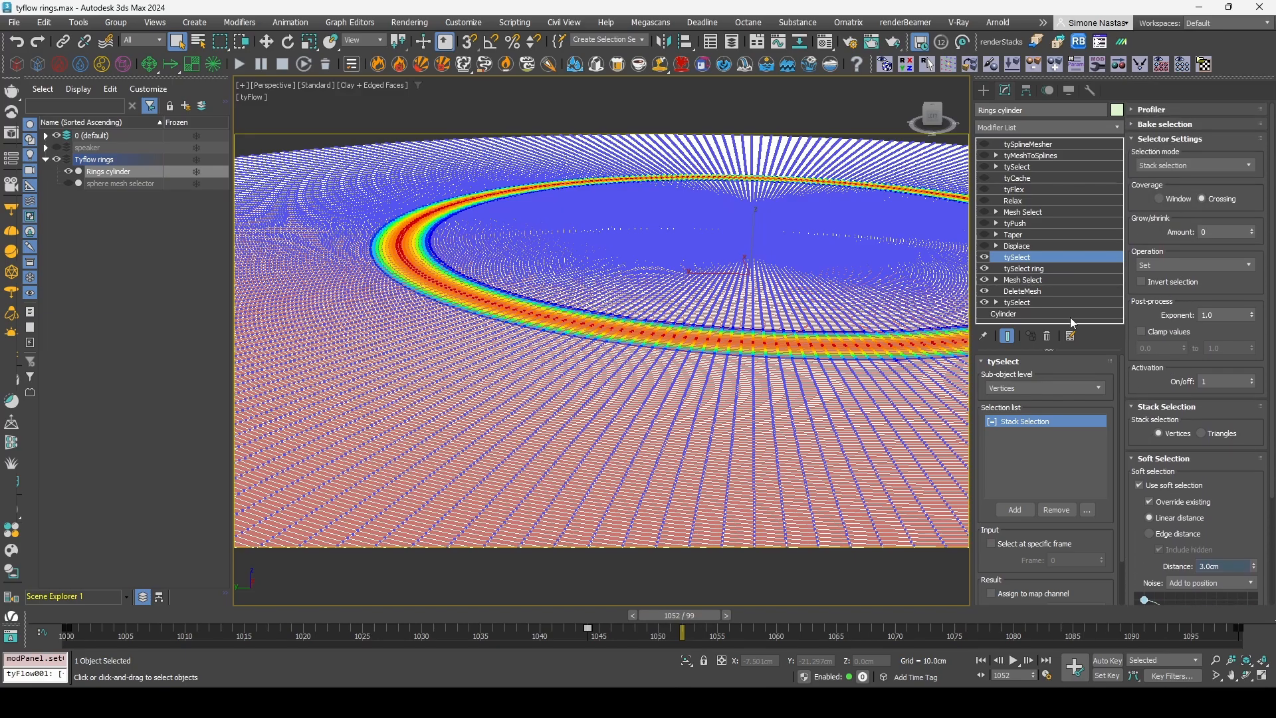
- Rename the tySelect modifier above tySelect ring as "tySelect soft selection"
right_click(1038, 260)
left_click(1077, 266)
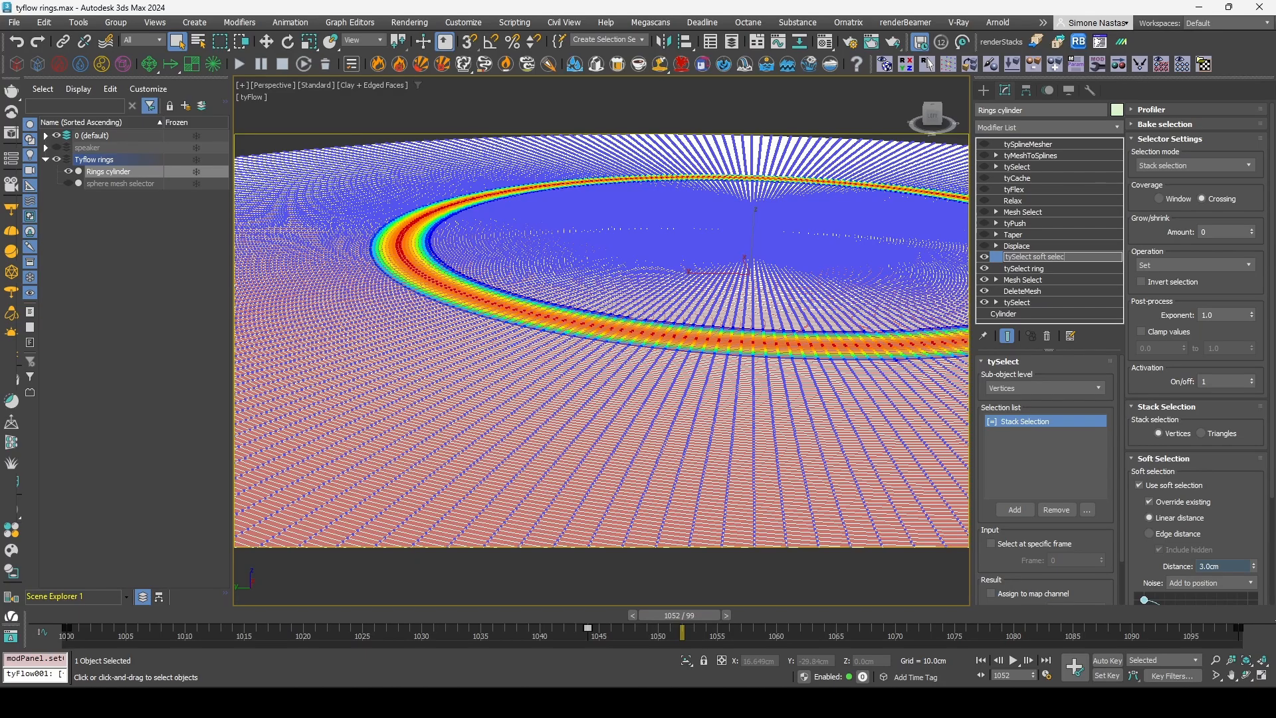
type("soft selection")
key("Return")
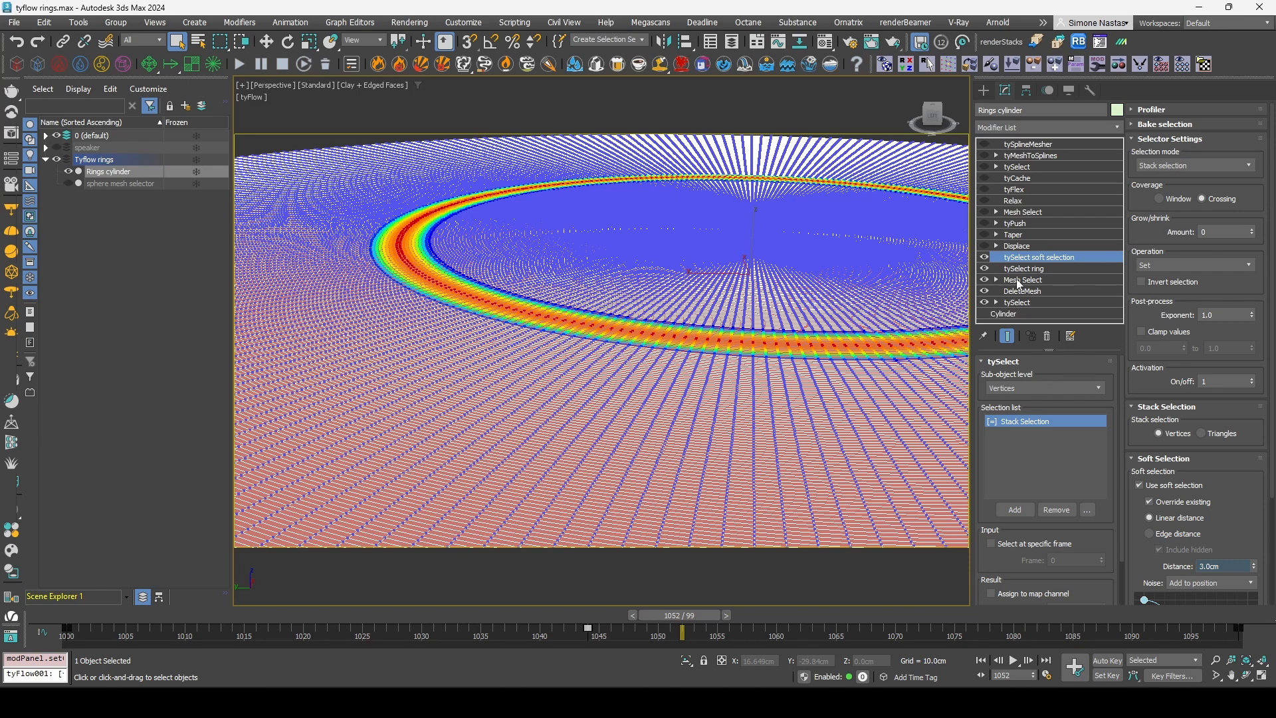
- Inspect the "my noise displace" map used by the Displace modifier and enable that modifier
left_click(1034, 246)
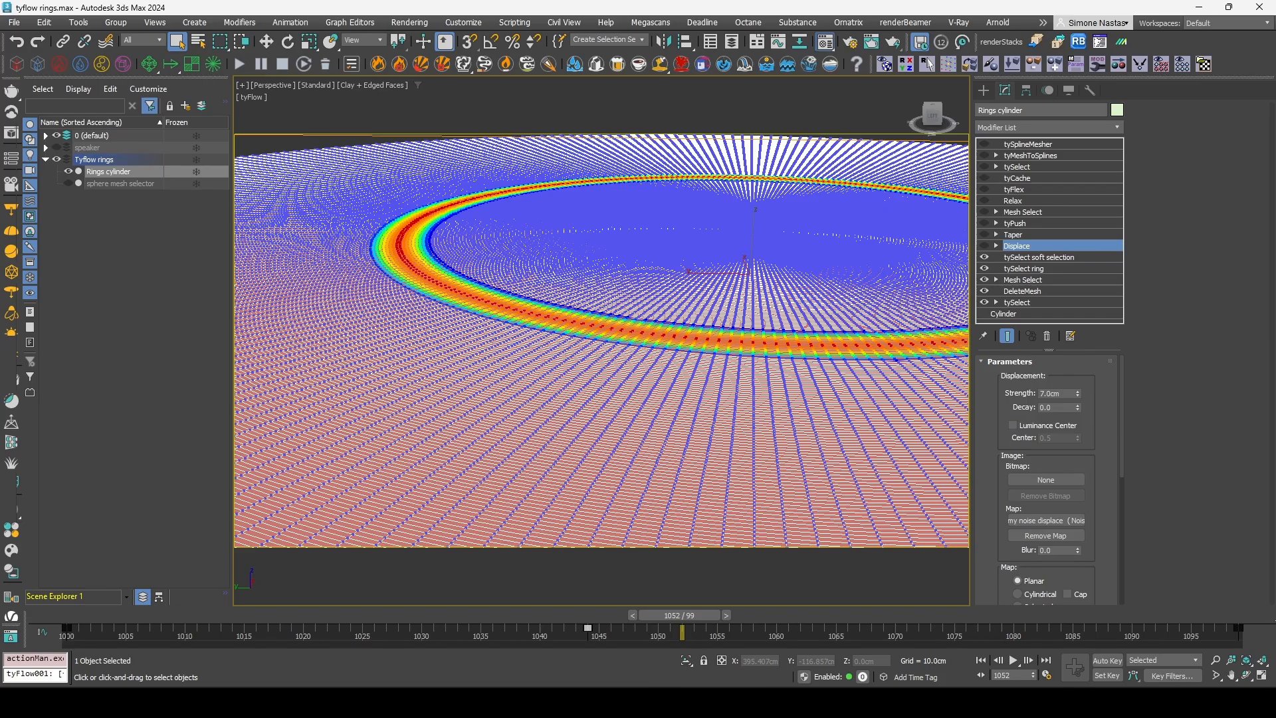
key("m")
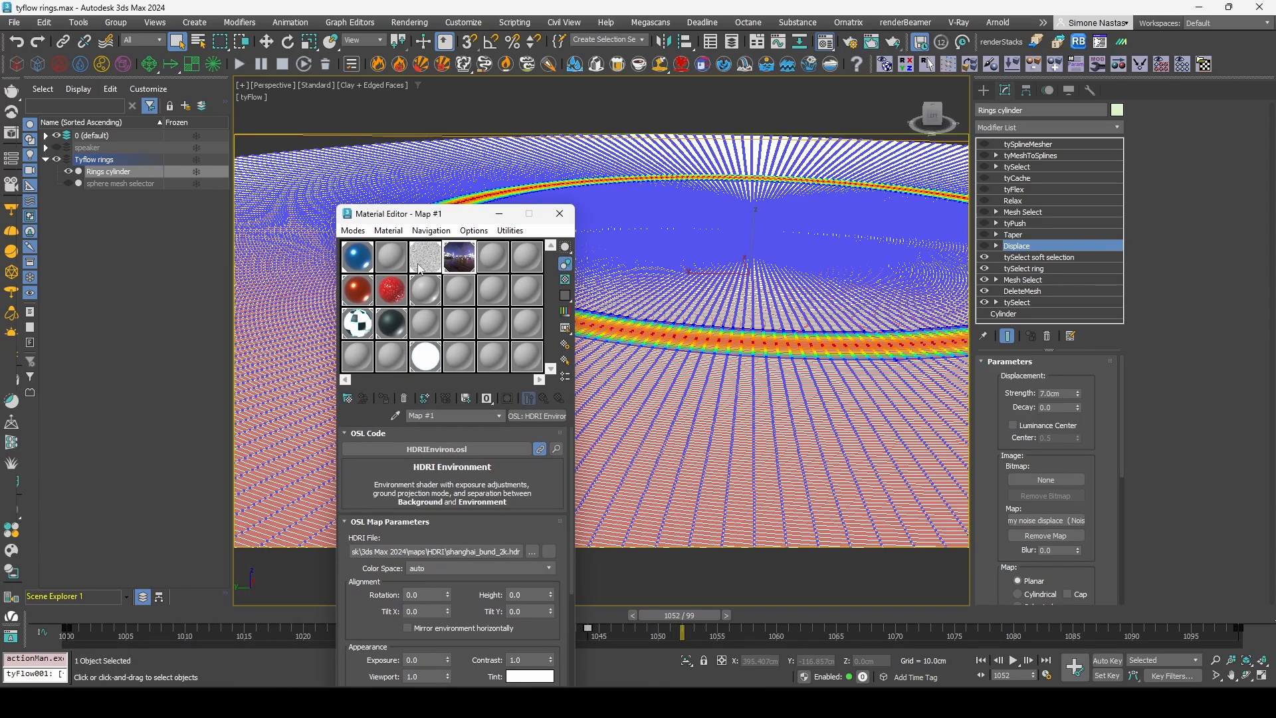
left_click(420, 268)
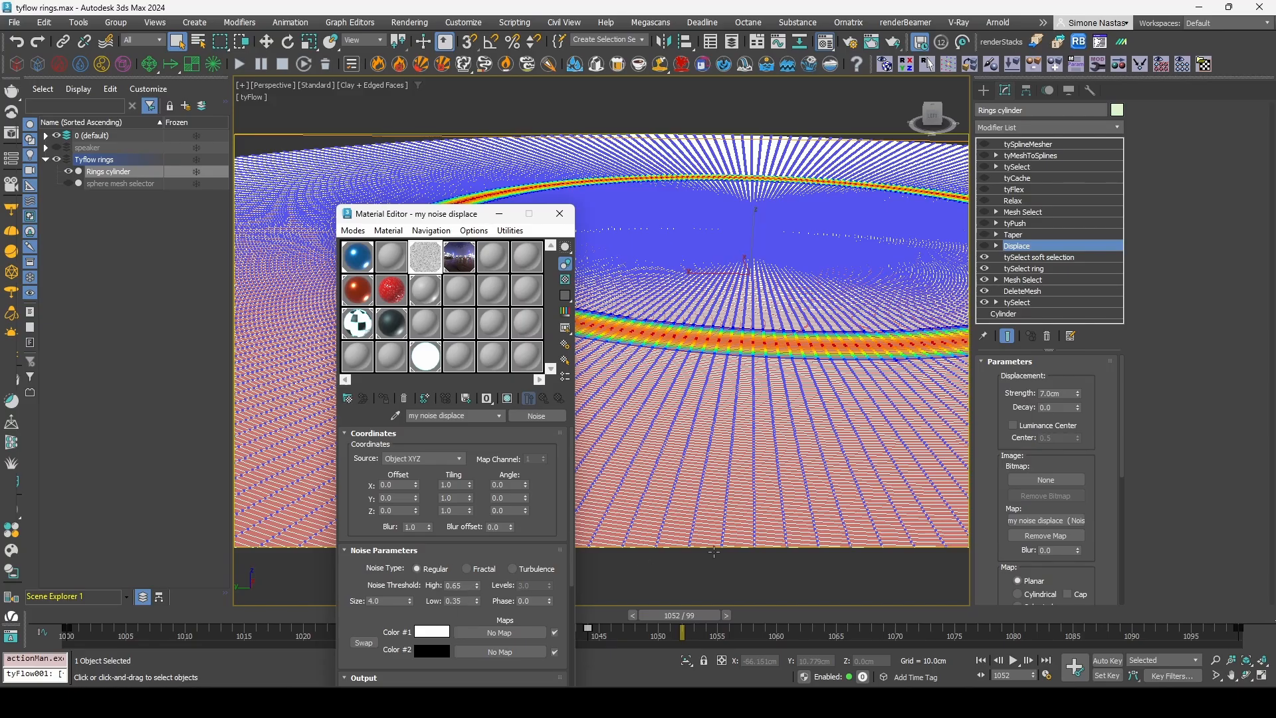
left_click(984, 246)
left_click_drag(457, 220, 464, 283)
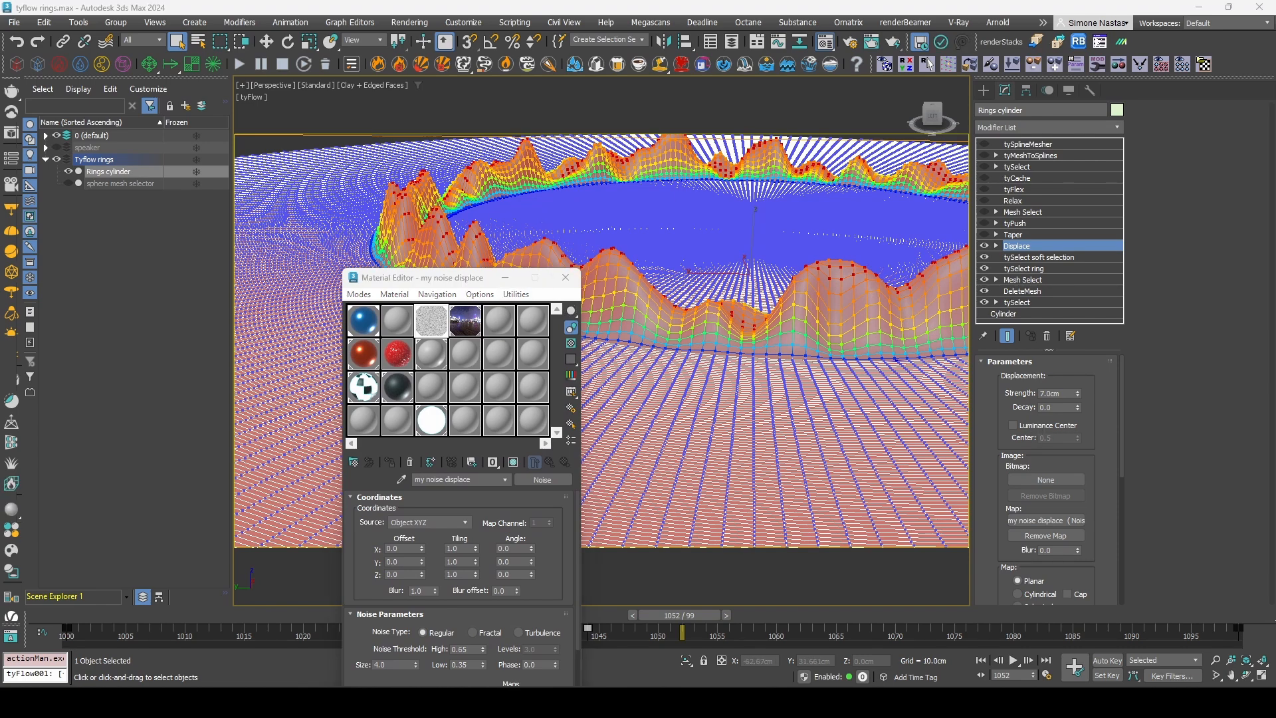
- Switch to the browser and scrub back through the Paperman Aura Studio video to study the ring shapes, then minimize it
left_click(798, 703)
mouse_move(562, 395)
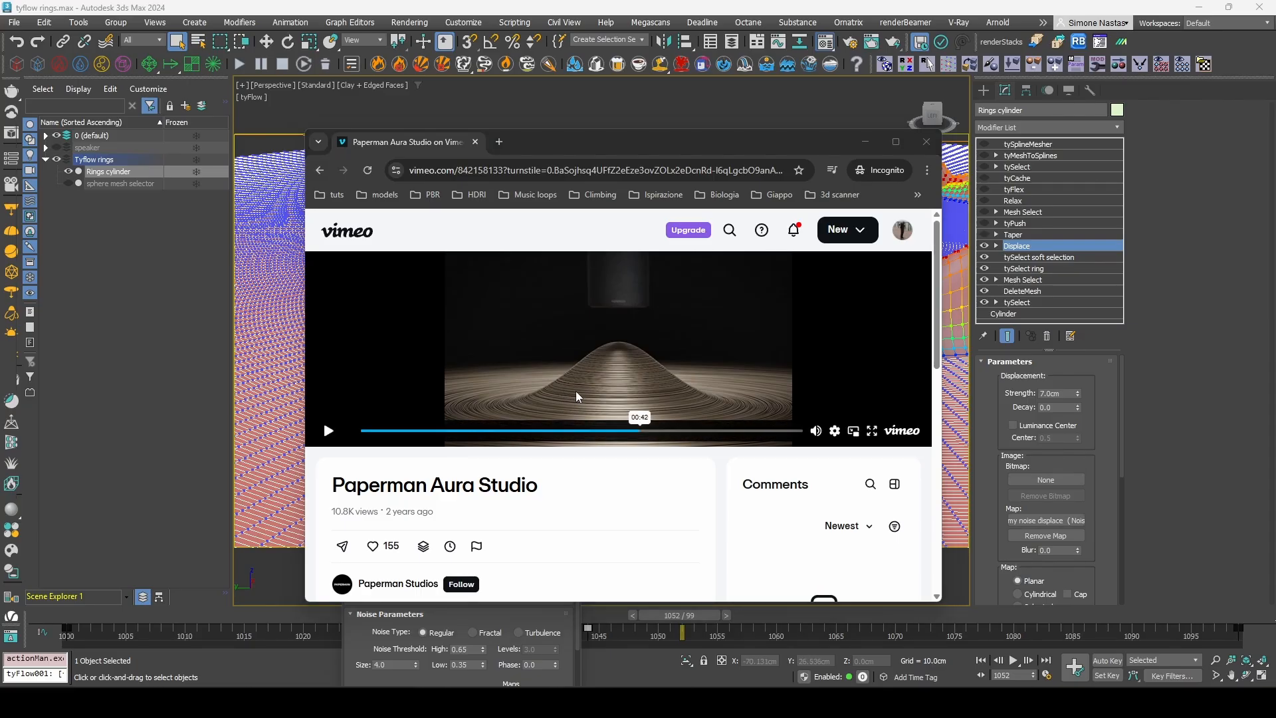
left_click(592, 431)
left_click_drag(593, 430, 544, 425)
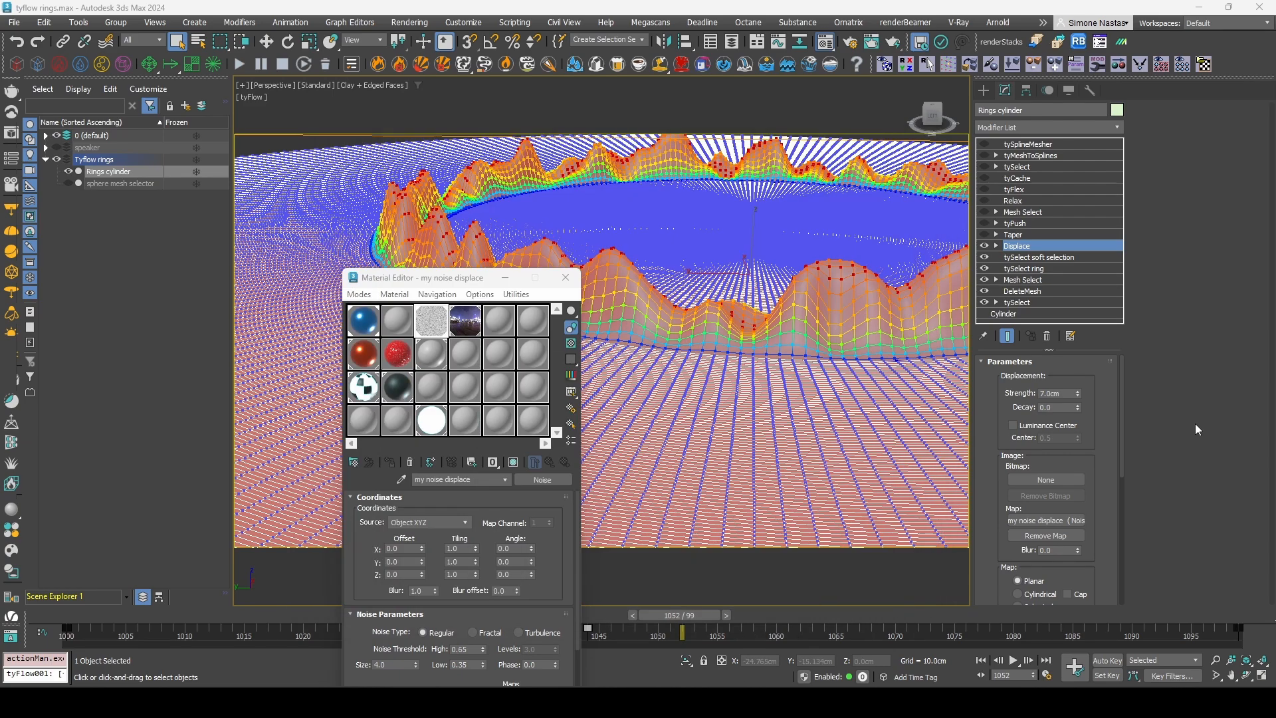
left_click(865, 141)
- Enable the Taper modifier above Displace and dismiss the Material Editor
left_click(1071, 236)
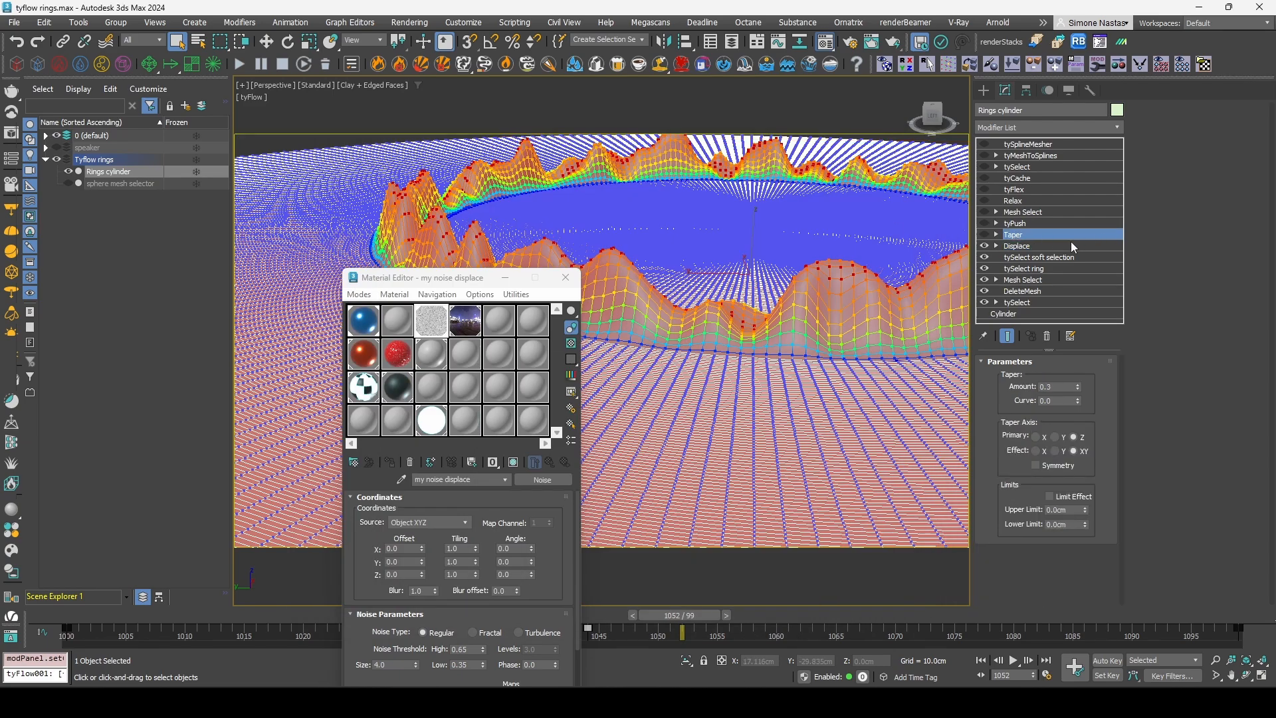
left_click(985, 235)
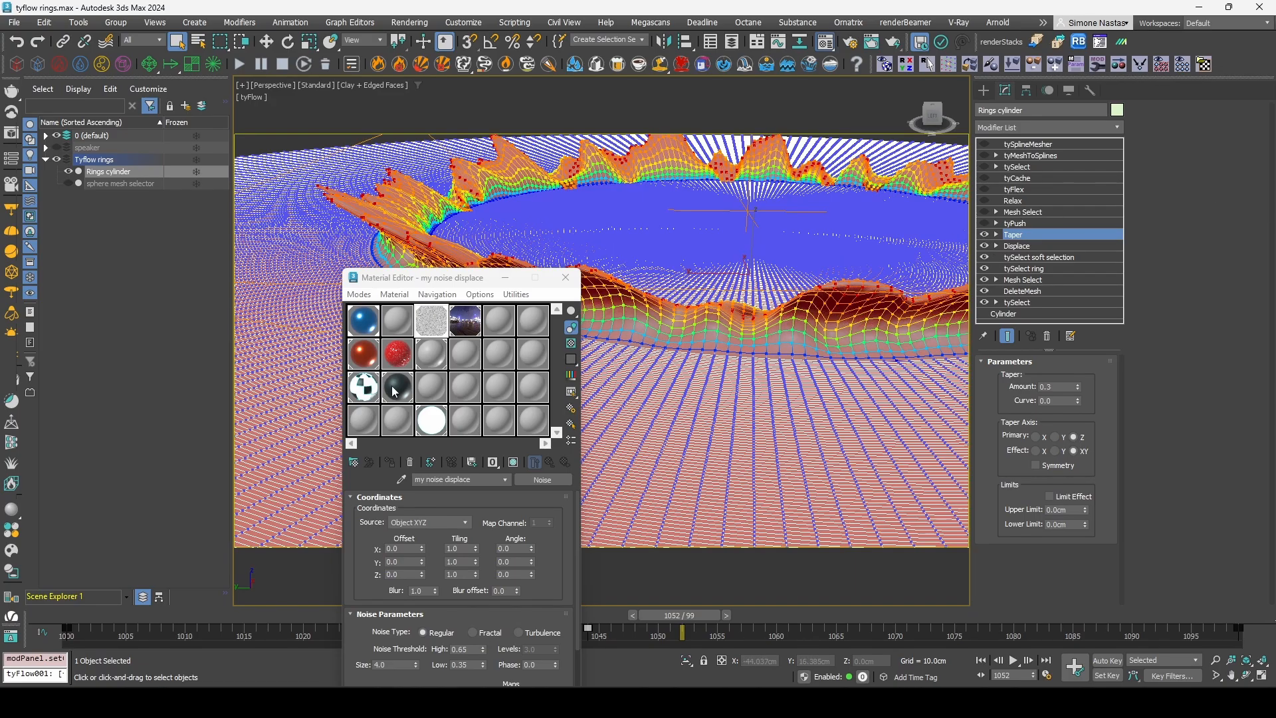
left_click(510, 279)
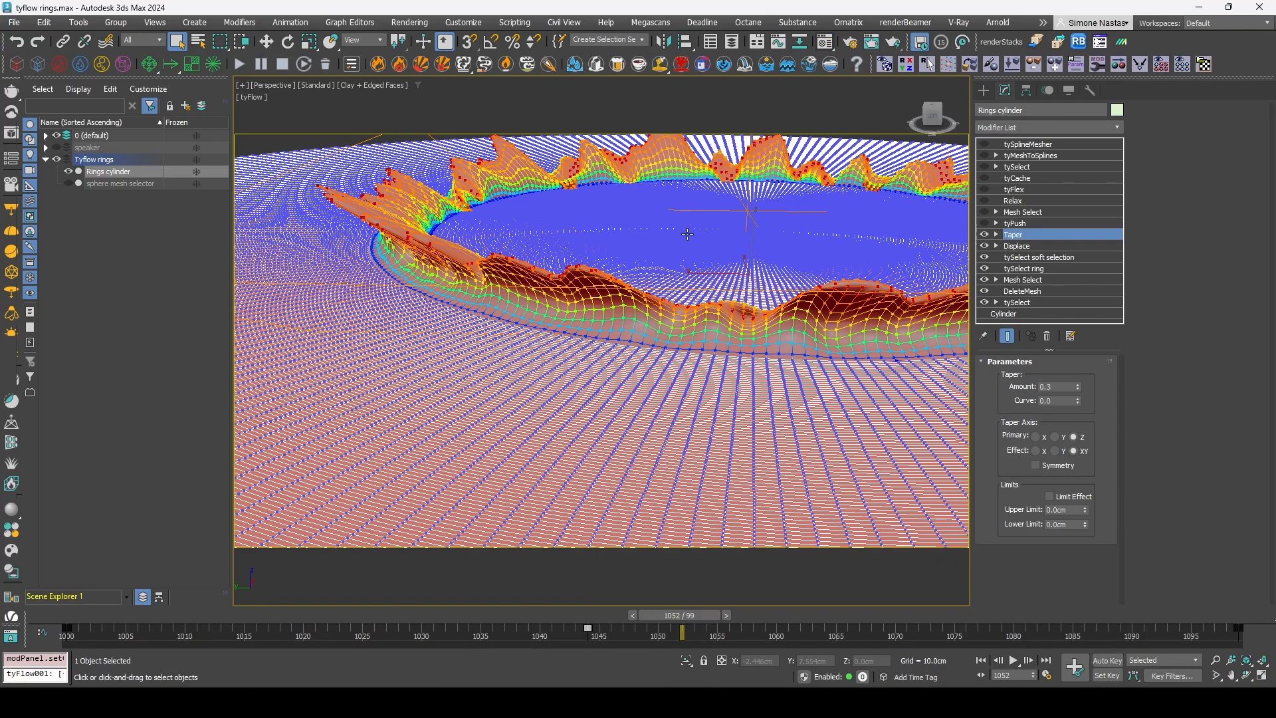
- Enable the tyPush modifier and the Mesh Select modifier directly above it
left_click(1026, 223)
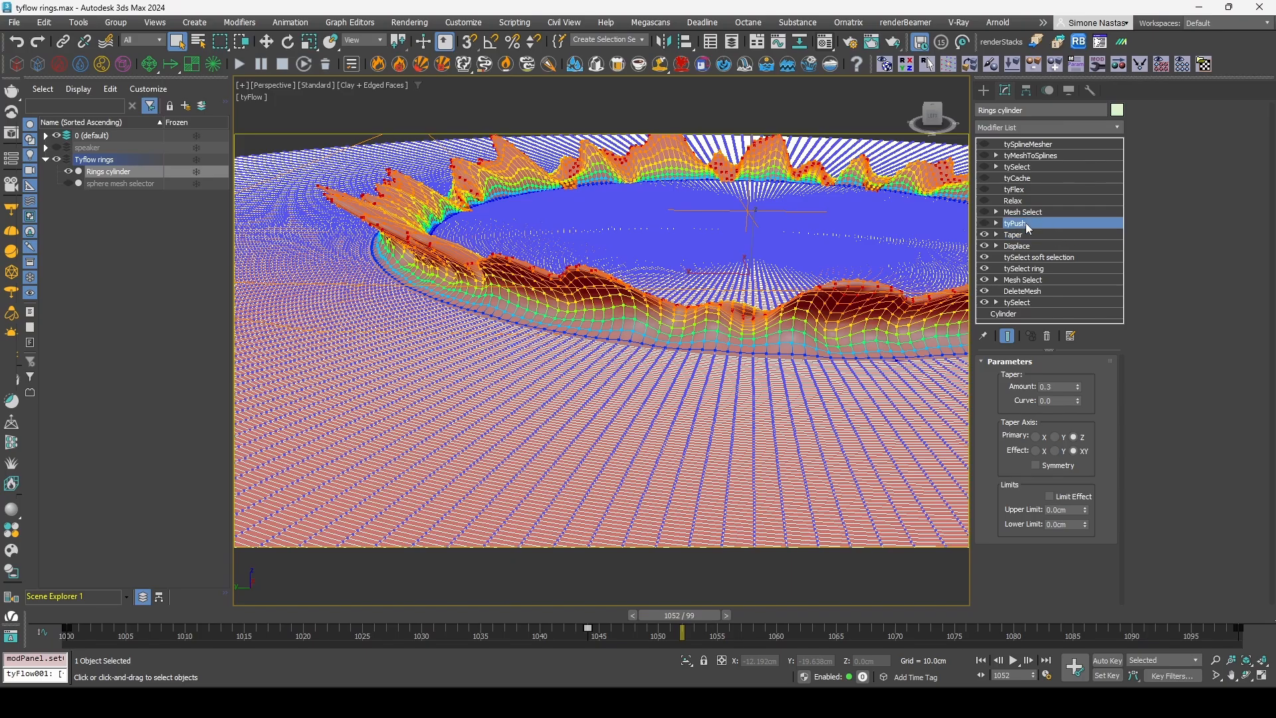
left_click(984, 223)
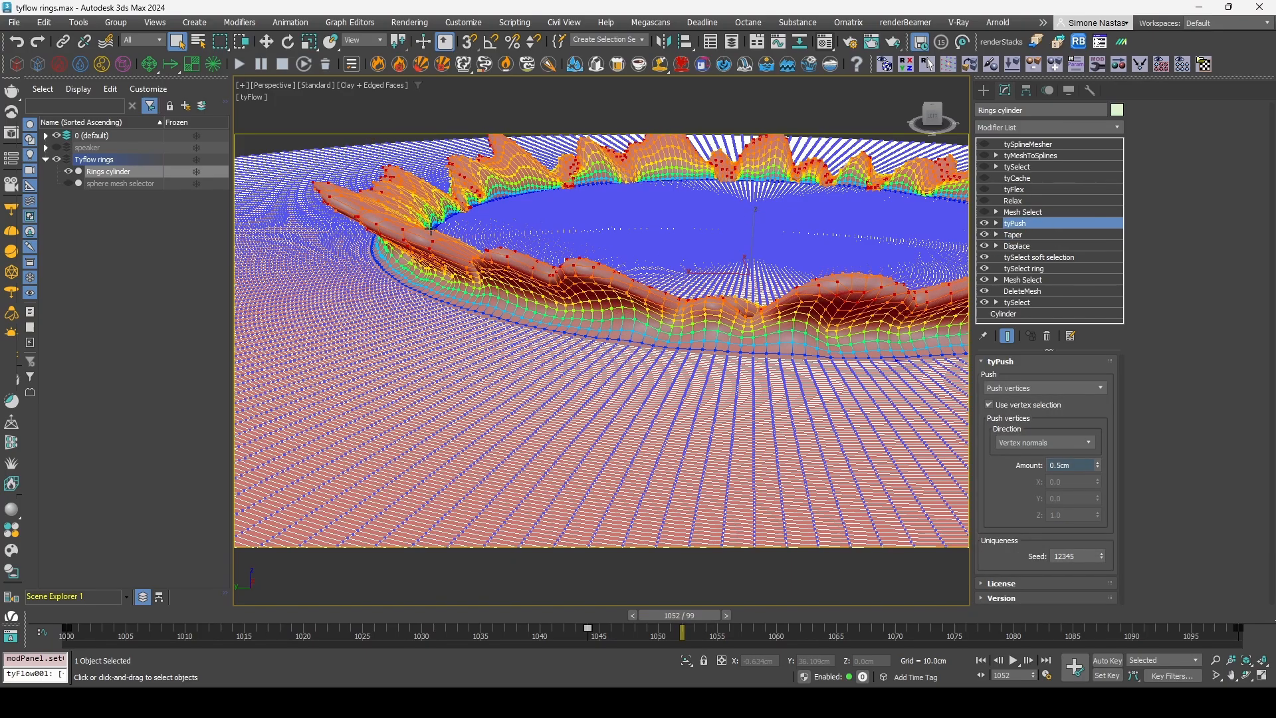
left_click(1044, 211)
left_click(984, 212)
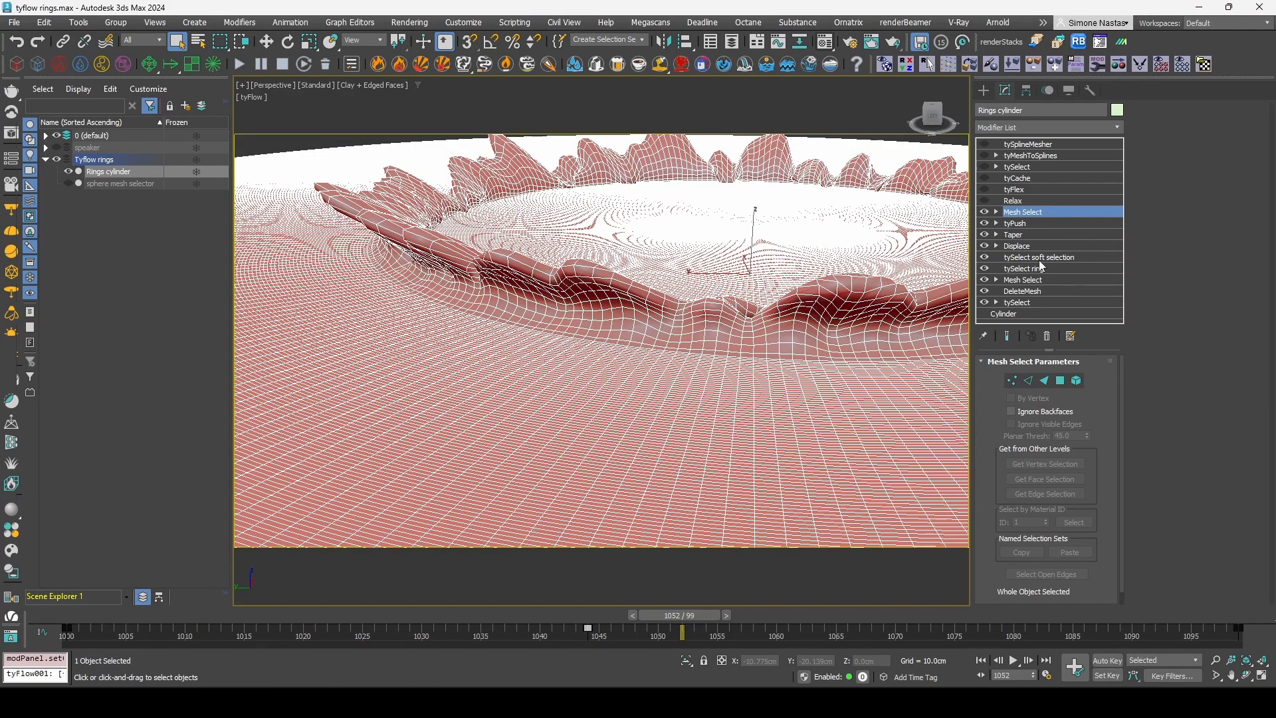
- Compare the ring with and without the Relax modifier, hiding the mesh edges, and leave Relax enabled
left_click(1039, 199)
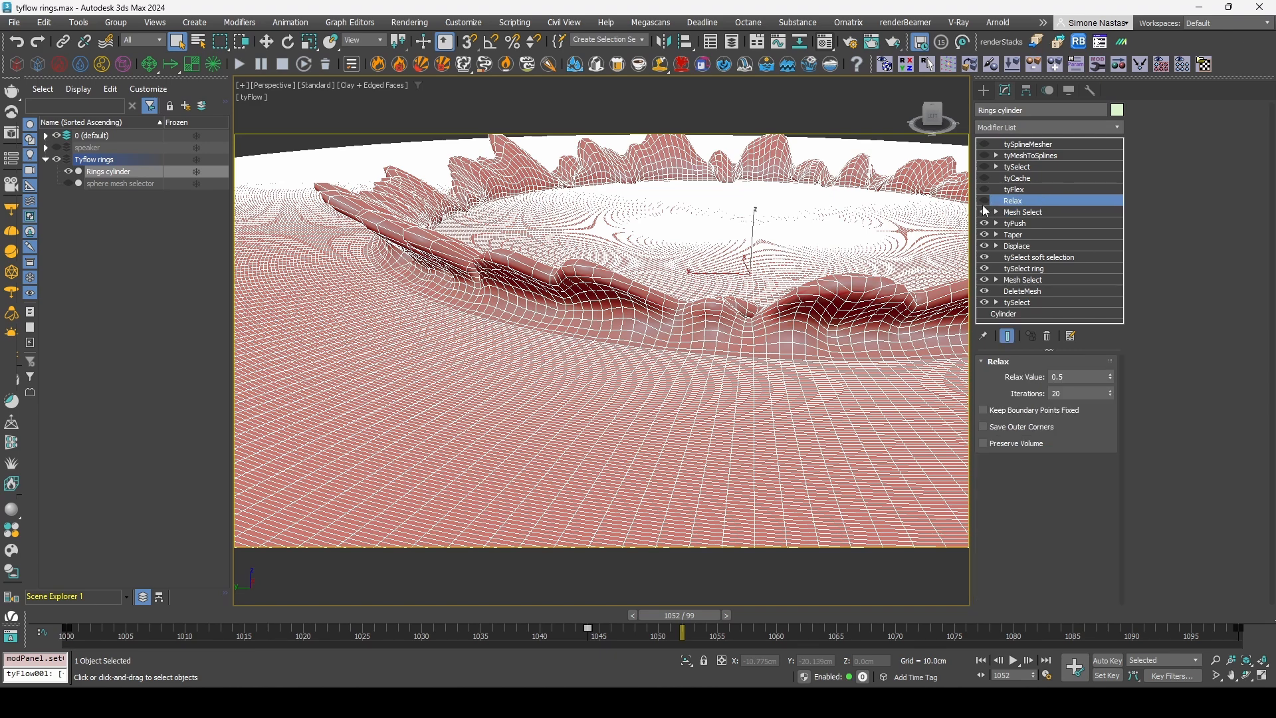
left_click(984, 200)
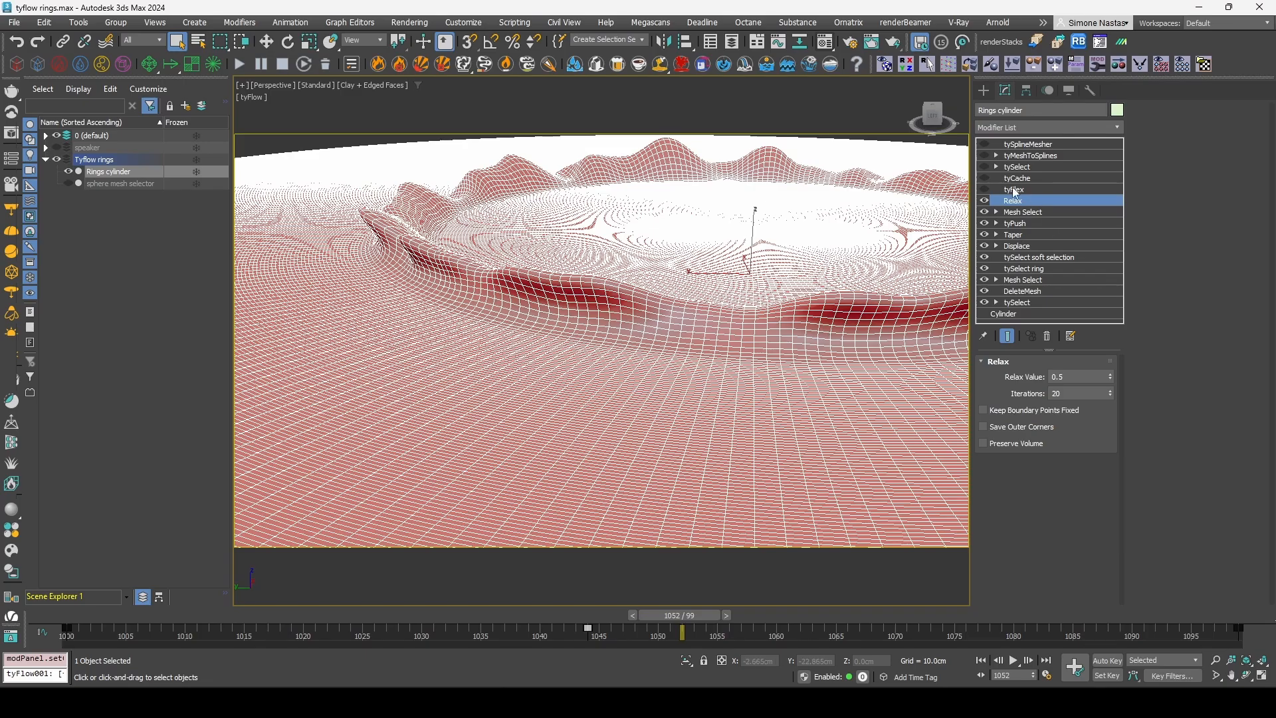
left_click(983, 200)
scroll(800, 252, "down", 3)
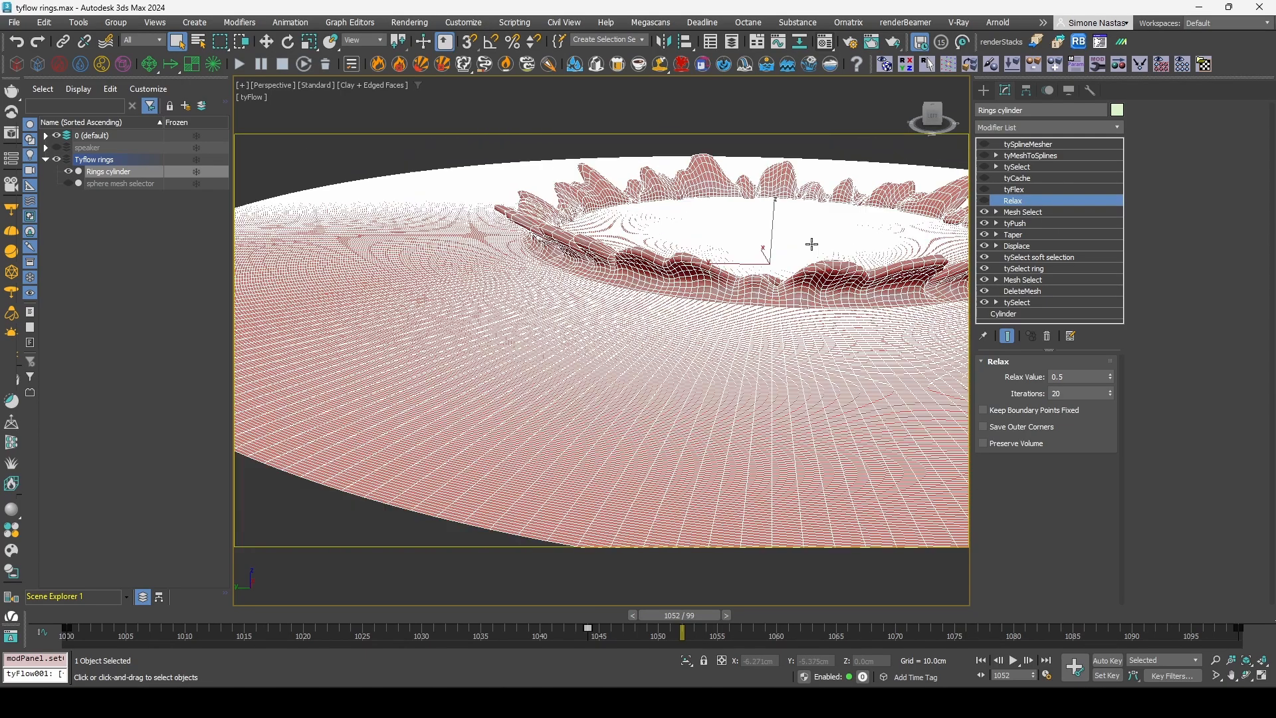
middle_click_drag(800, 252, 683, 367)
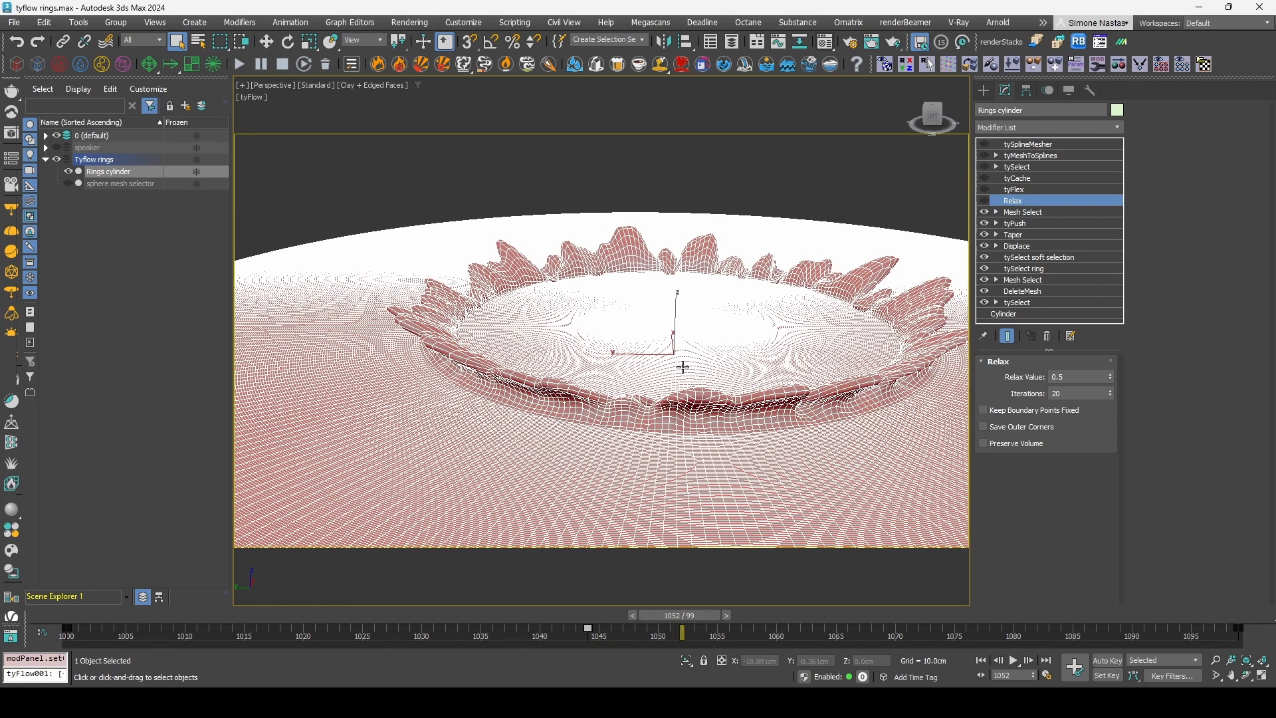
key("F4")
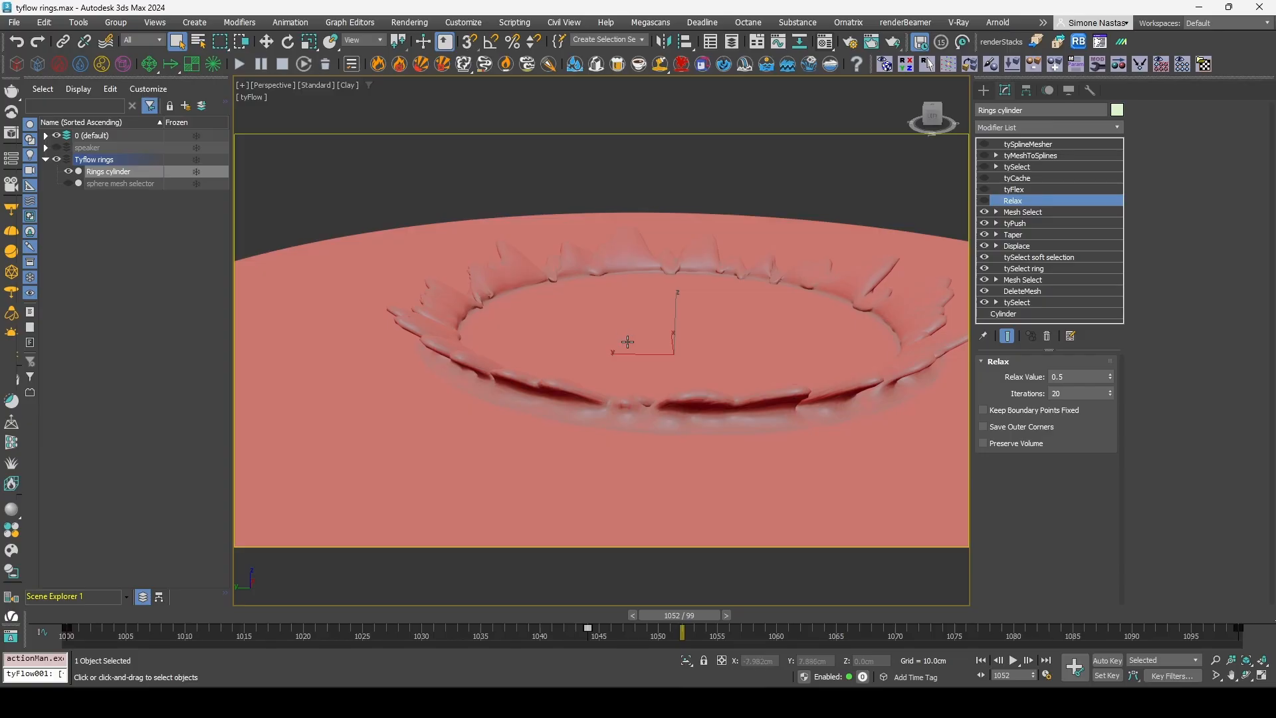
middle_click_drag(628, 342, 651, 330, "alt")
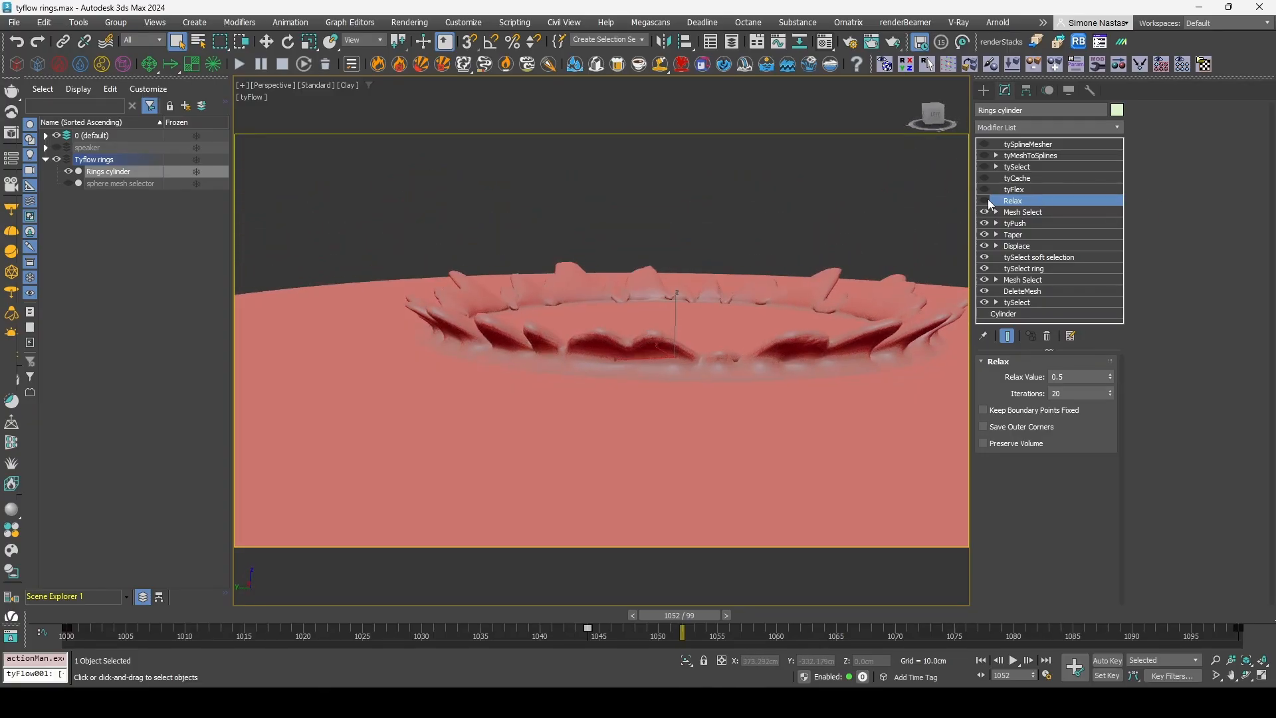
left_click(985, 201)
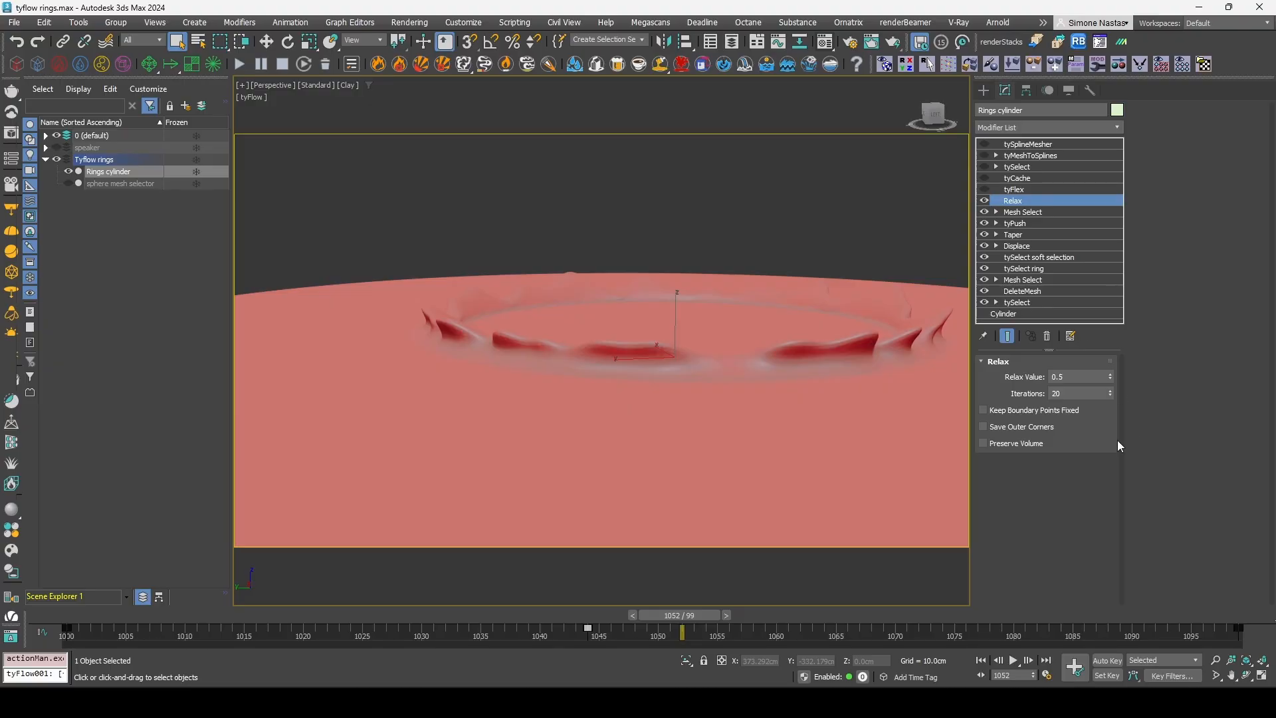
- Set the Relax modifier's iterations to 10
left_click(1090, 393)
type("10")
key("Return")
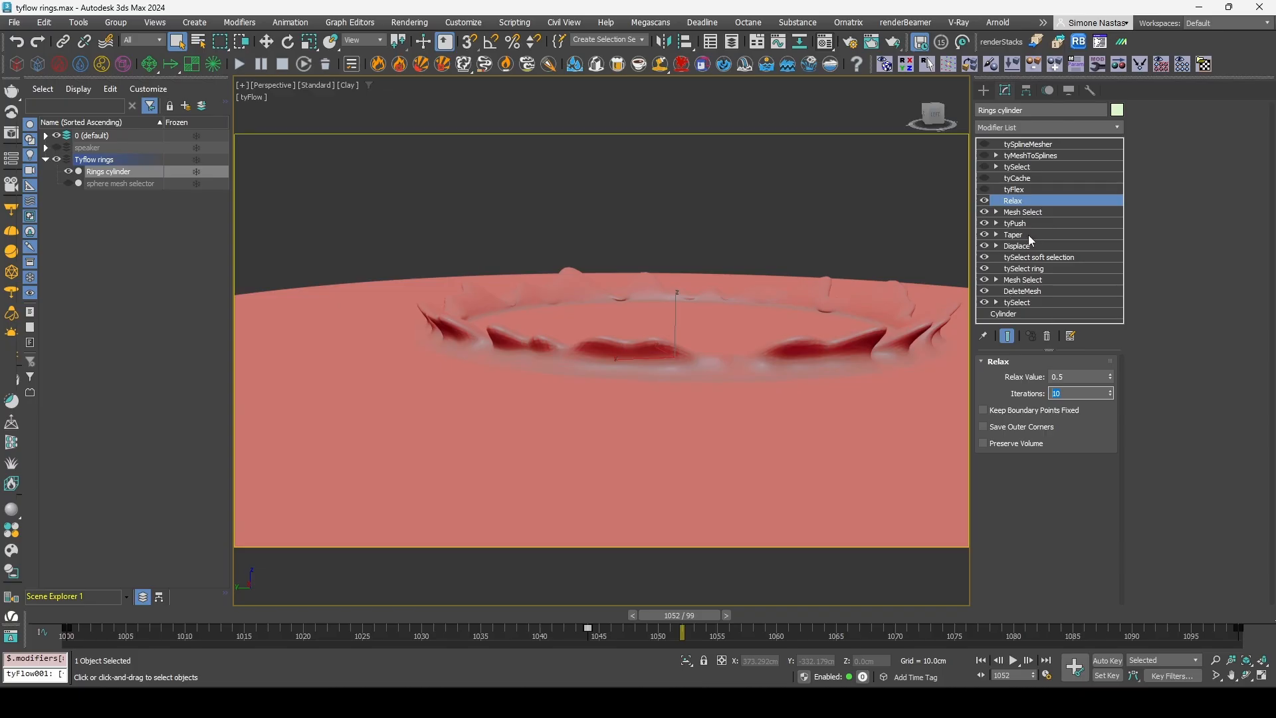
- Set the subtracting Mesh entry's grow/shrink amount to -14 in tySelect ring, and compare its selection with the end result
left_click(1046, 268)
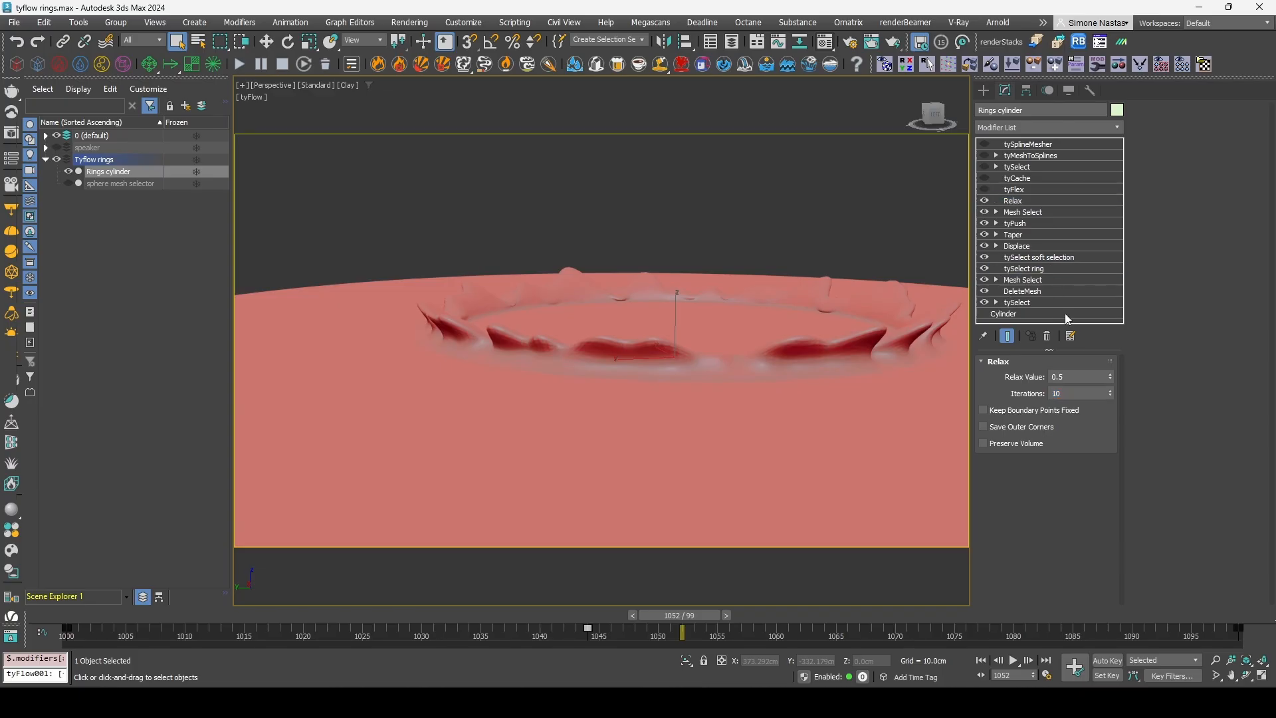
left_click(1031, 433)
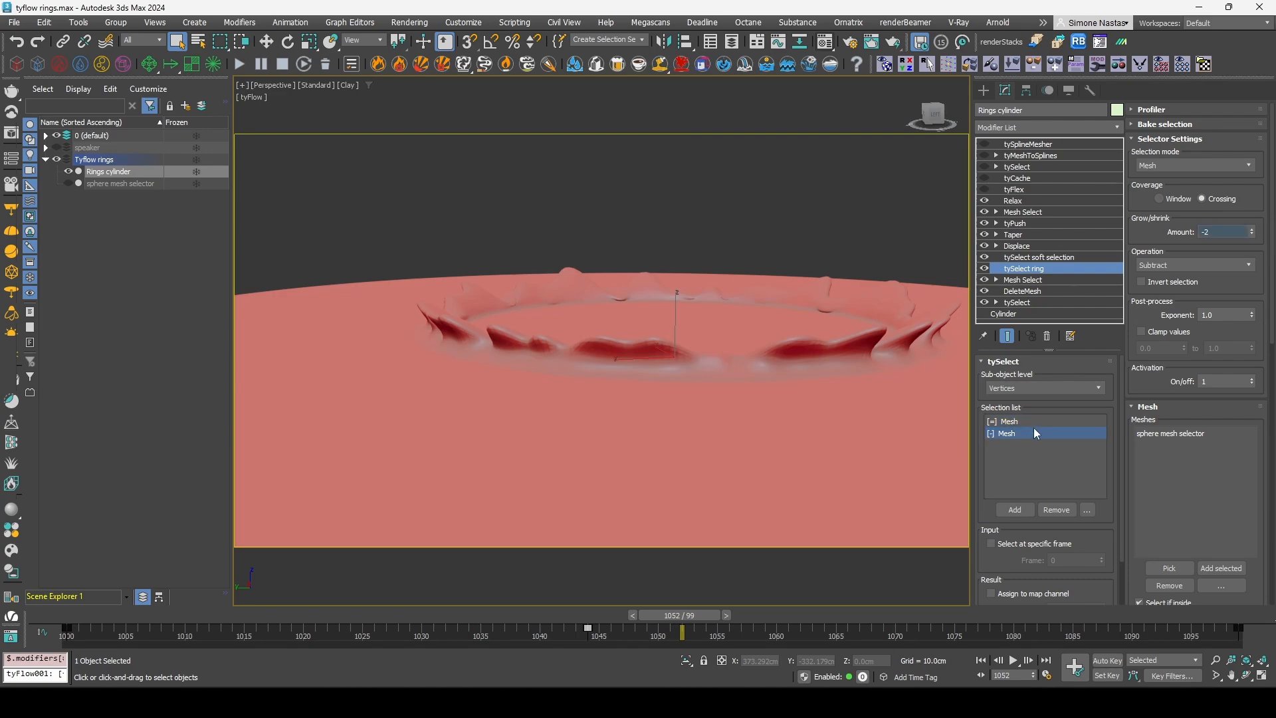
left_click(1255, 238)
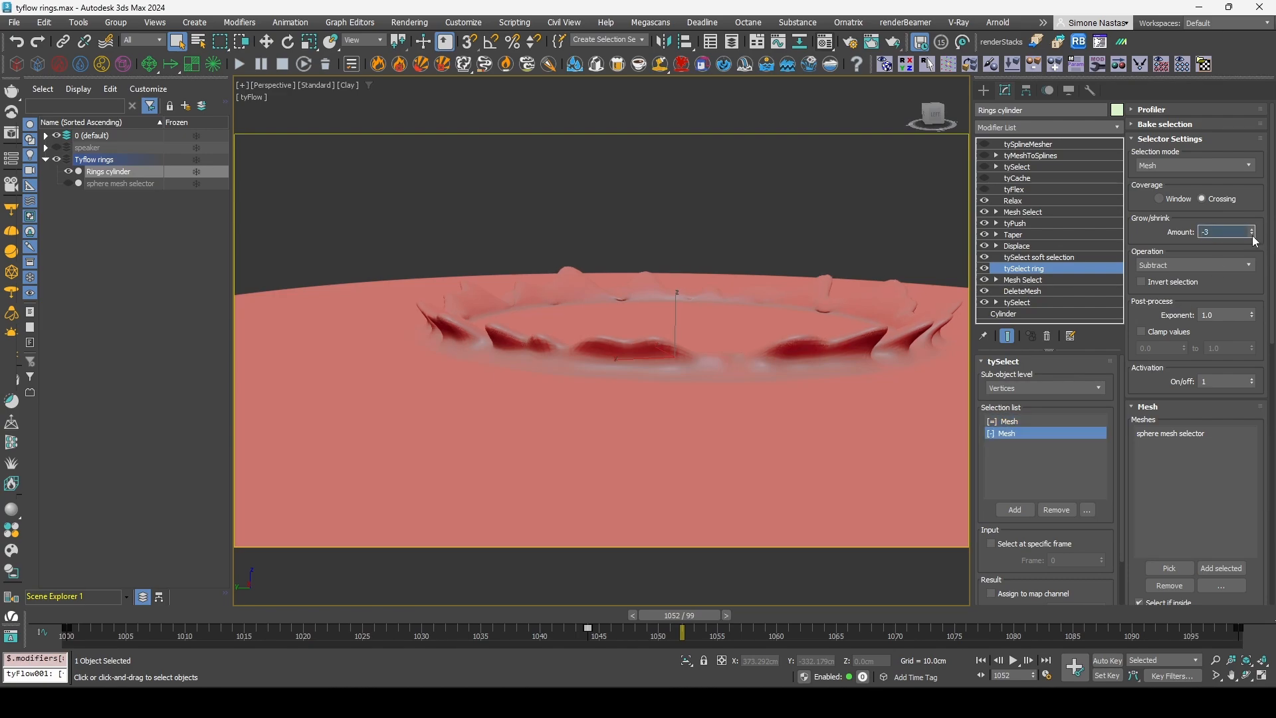
left_click(1255, 236)
left_click(1254, 236)
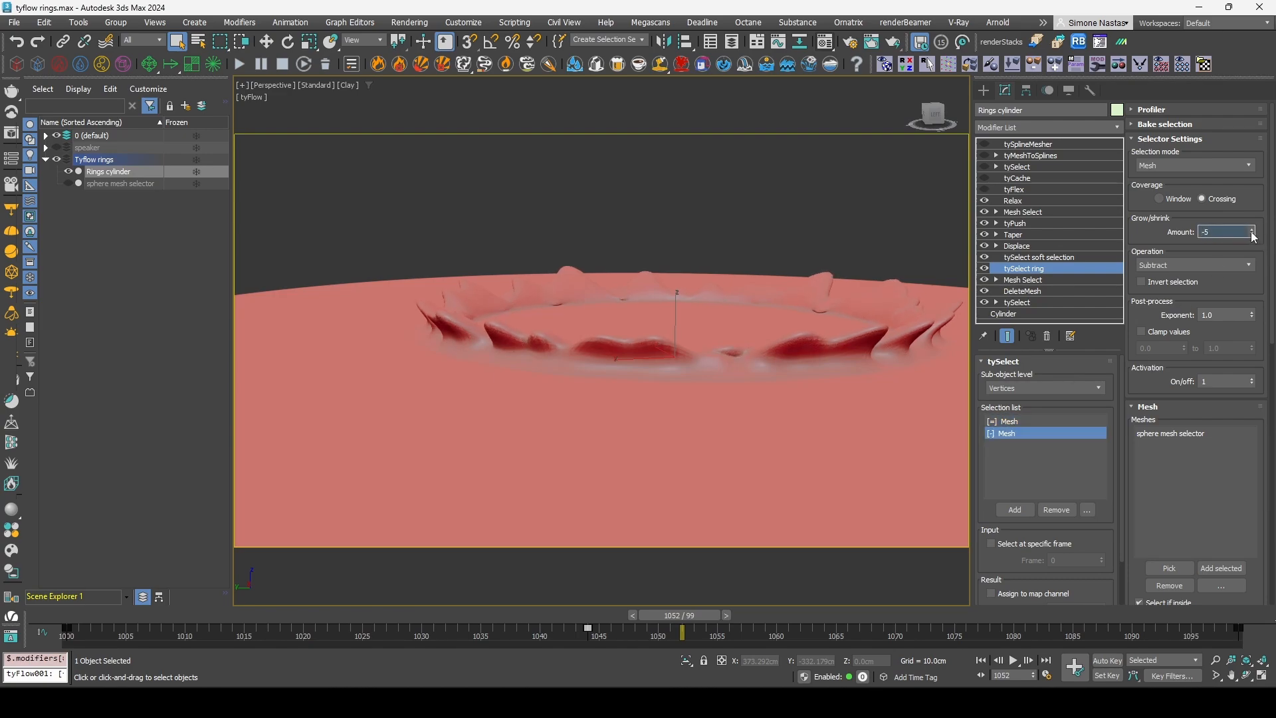
left_click_drag(1255, 238, 1256, 241)
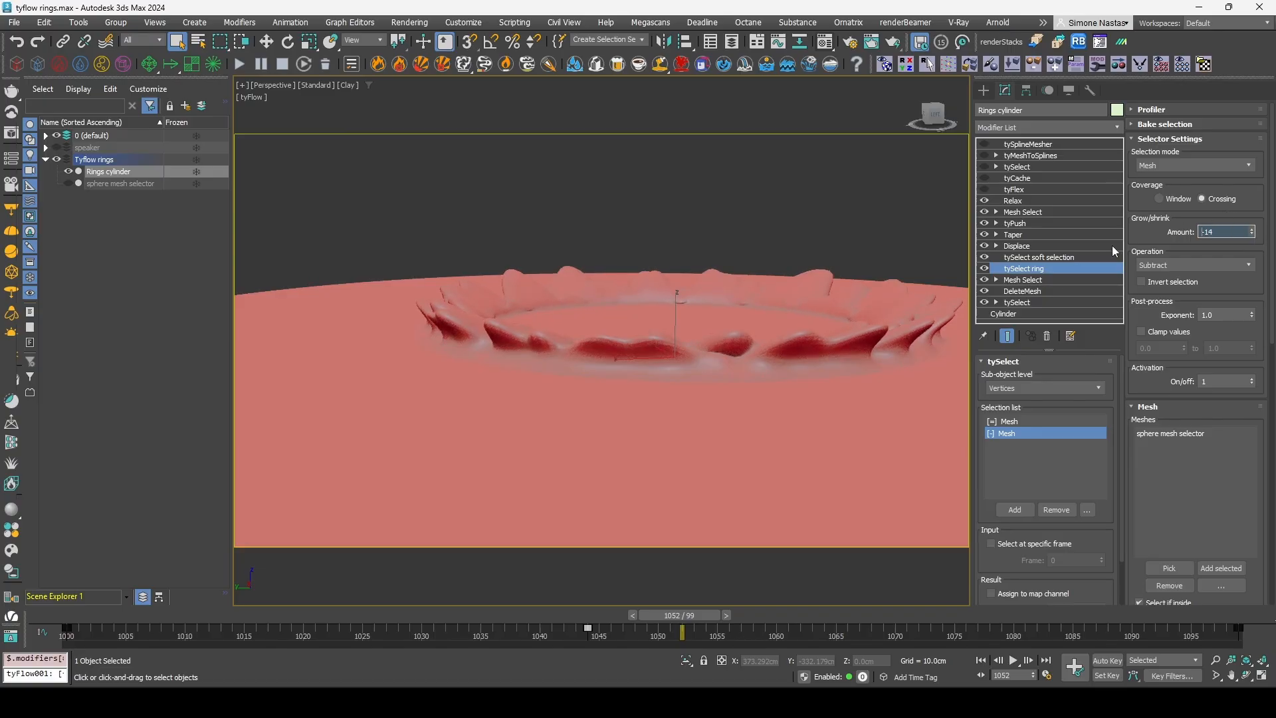
left_click(1008, 336)
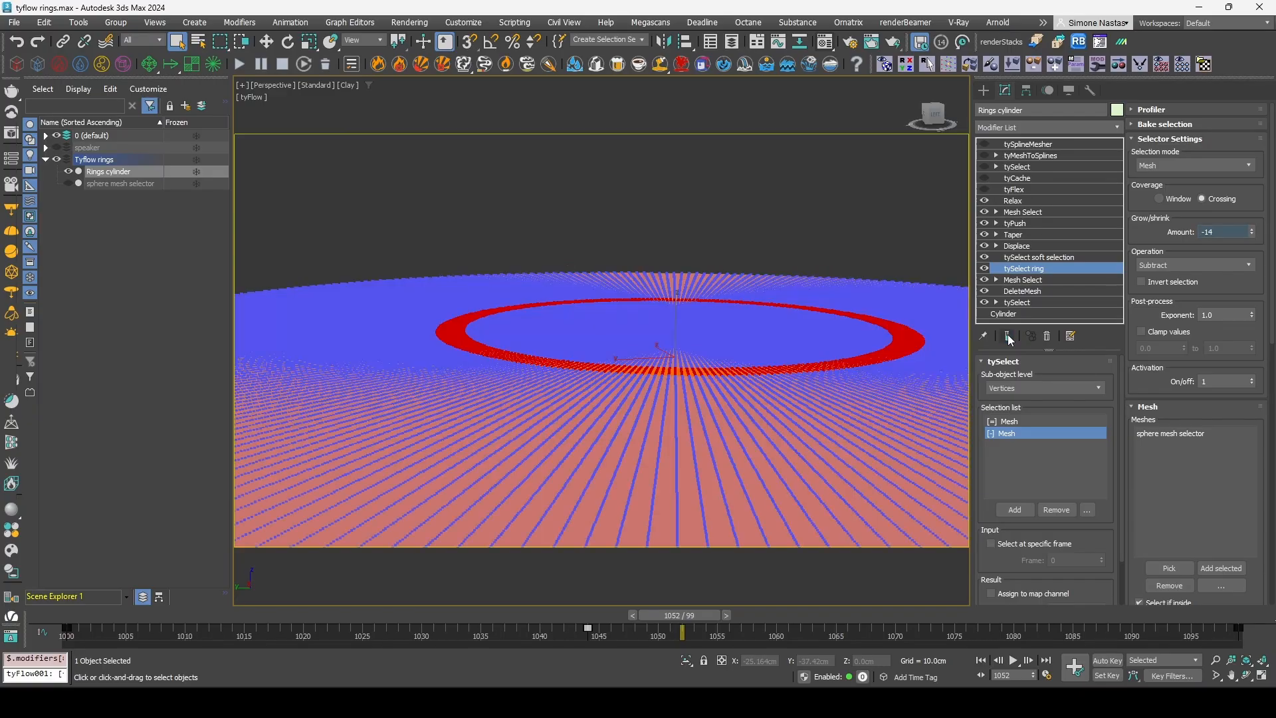
left_click(1009, 337)
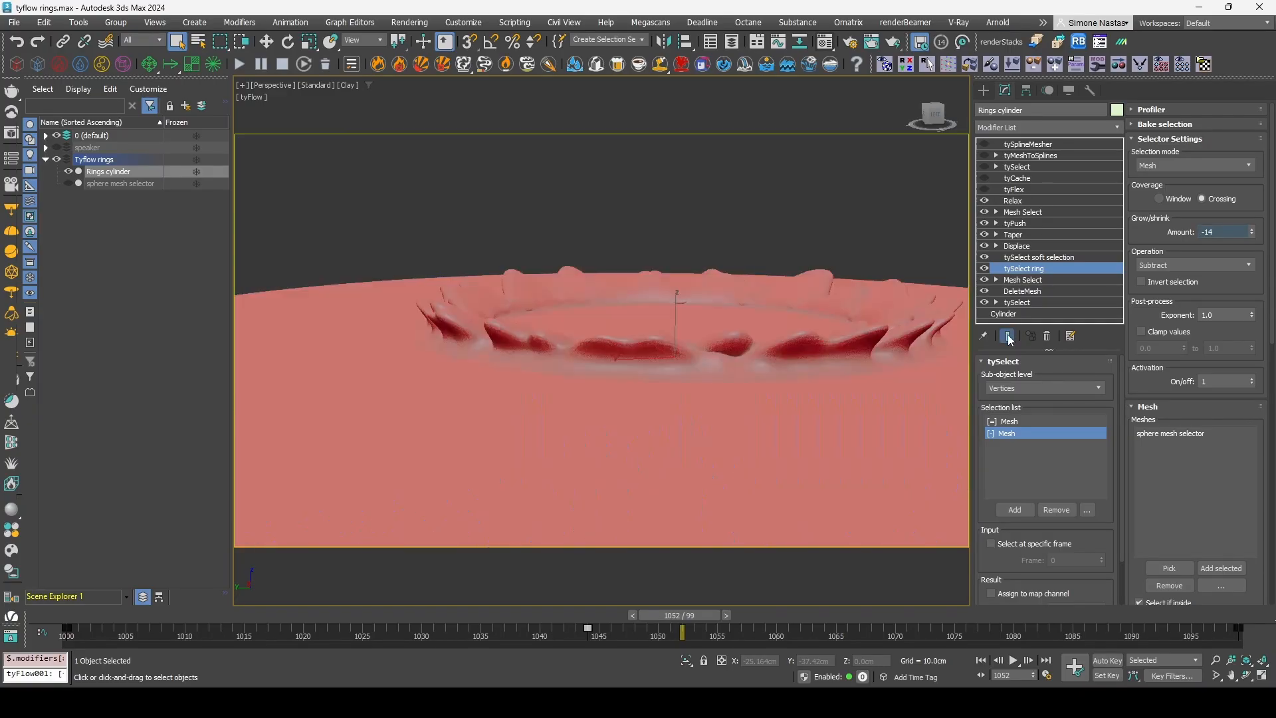
- Turn off the end-result display and set the soft selection distance to 5 cm in tySelect soft selection
left_click(1009, 338)
left_click(1015, 258)
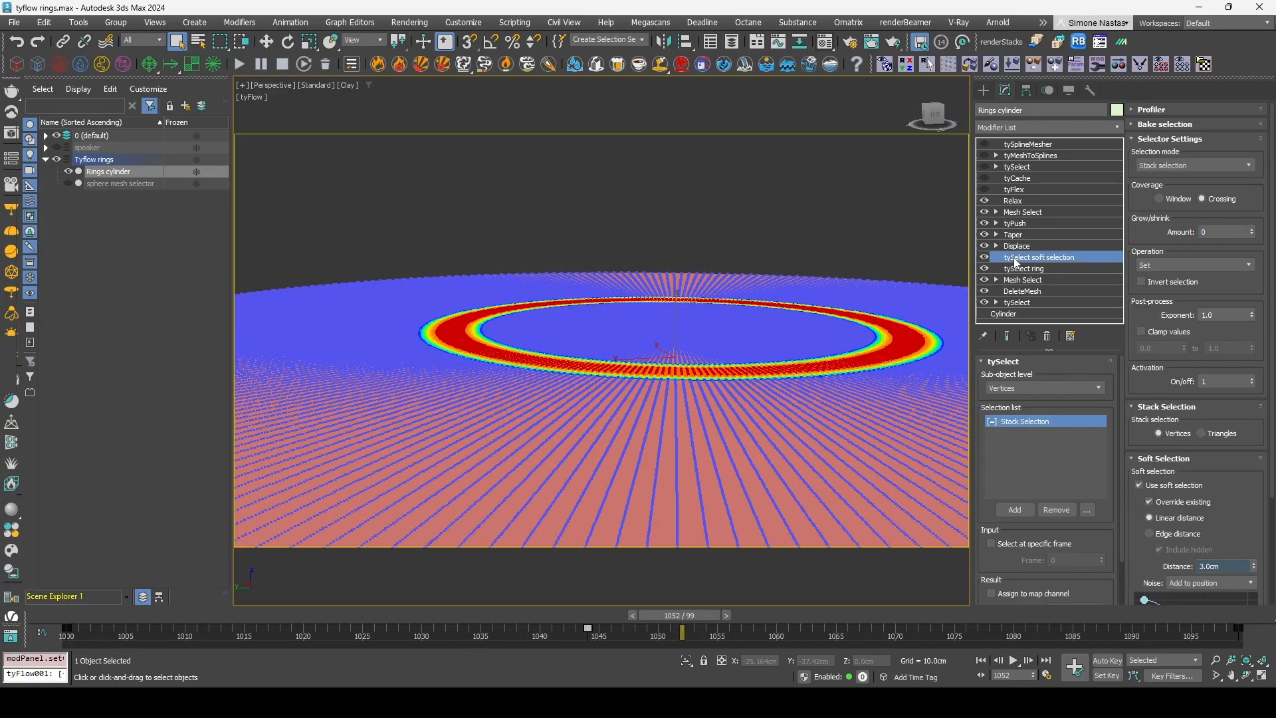
left_click(1222, 567)
type("5")
key("Return")
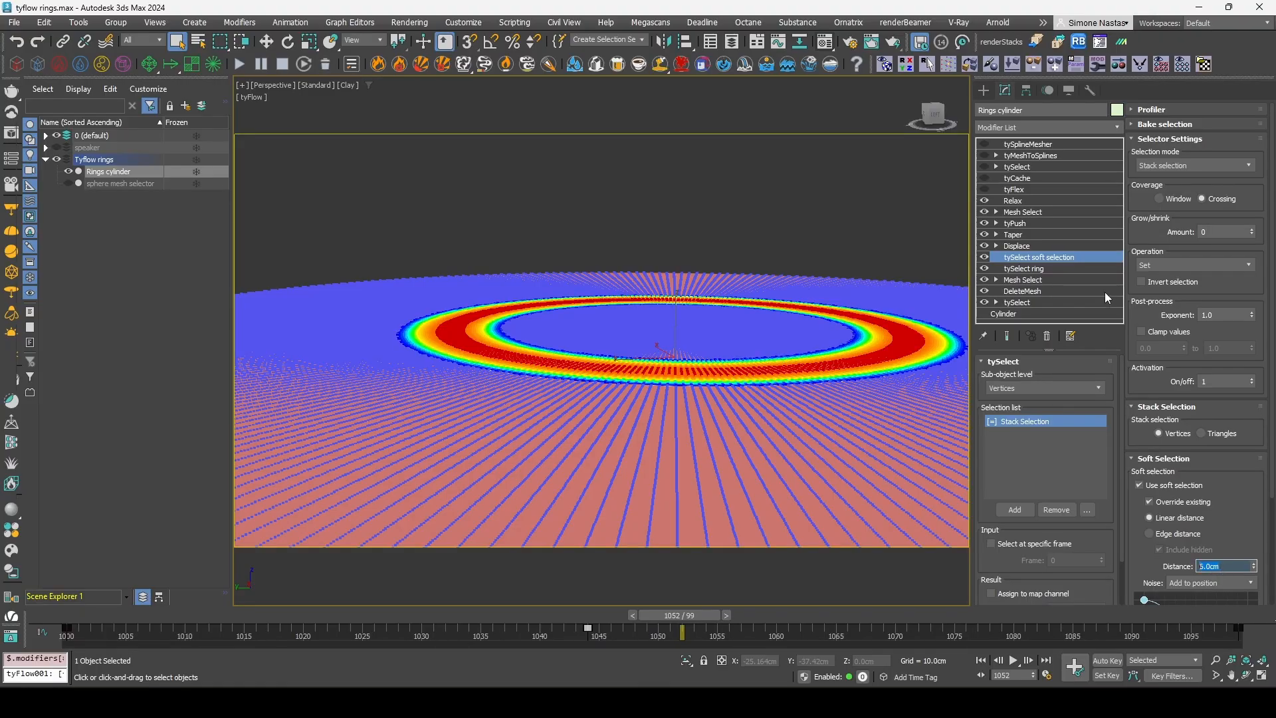
- Set the distance in tySelect soft selection to 6 cm and turn the end-result display back on to inspect the ring
type("6")
left_click(1008, 337)
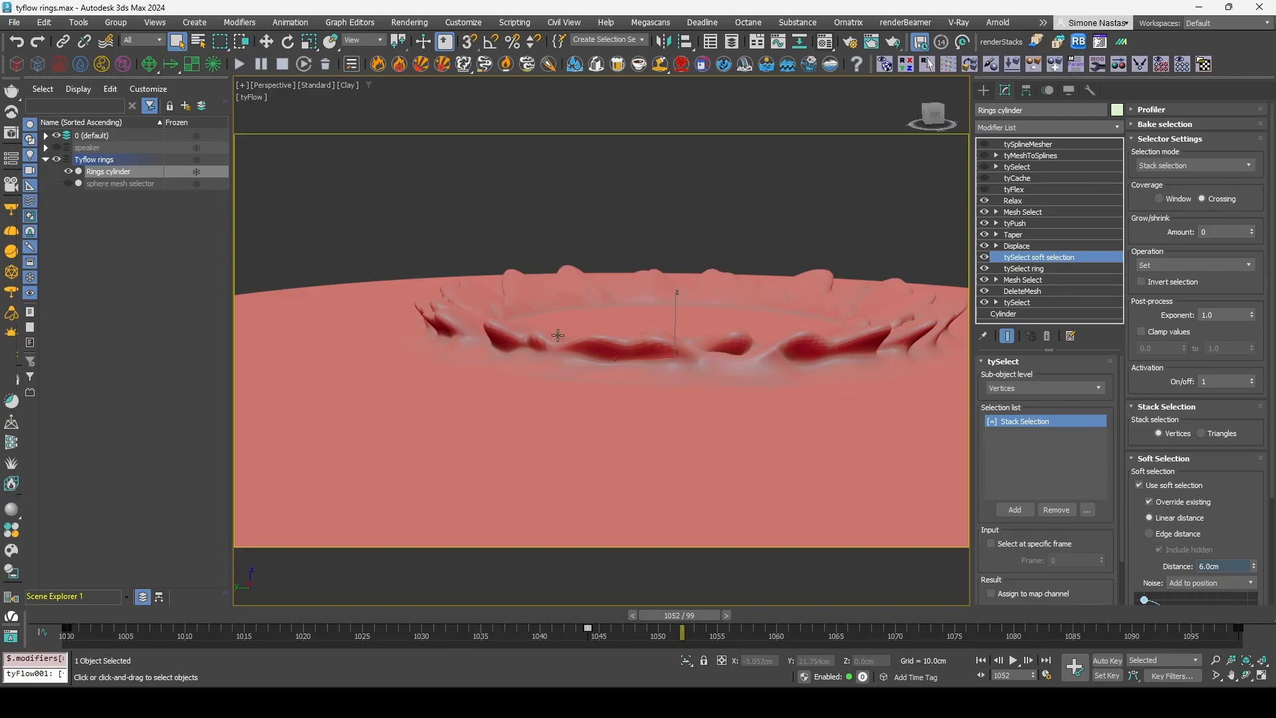
scroll(679, 368, "down", 3)
scroll(680, 347, "up", 6)
mouse_move(682, 347)
middle_mouse_down("alt")
mouse_move(653, 382)
mouse_move(699, 343)
middle_mouse_up("alt")
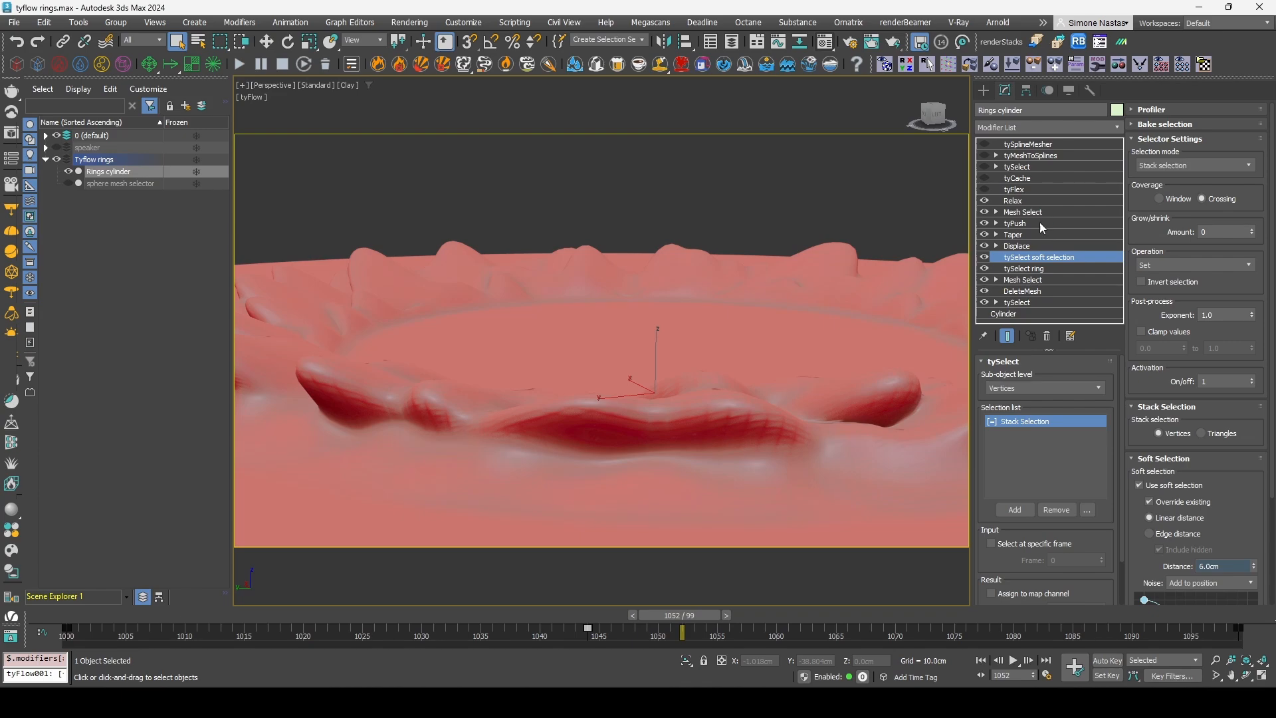
- Review the settings of the Rings cylinder's Relax and tyFlex modifiers
left_click(1038, 202)
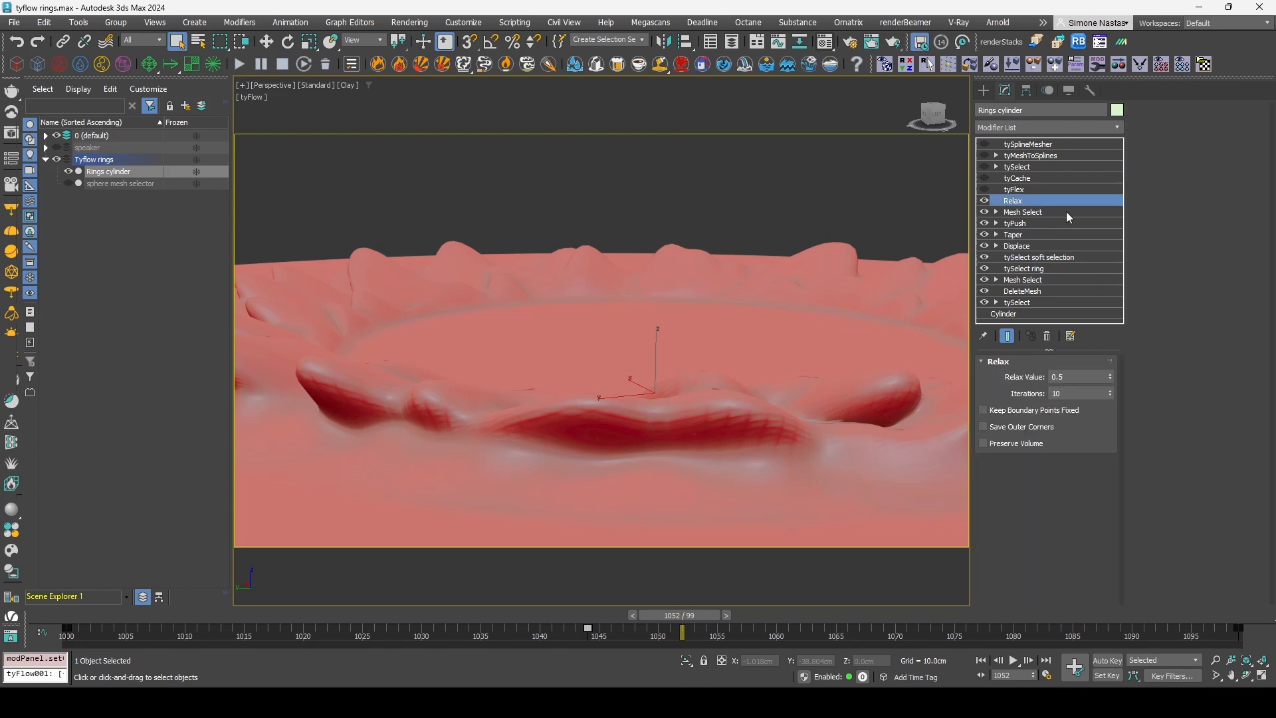
left_click(1024, 190)
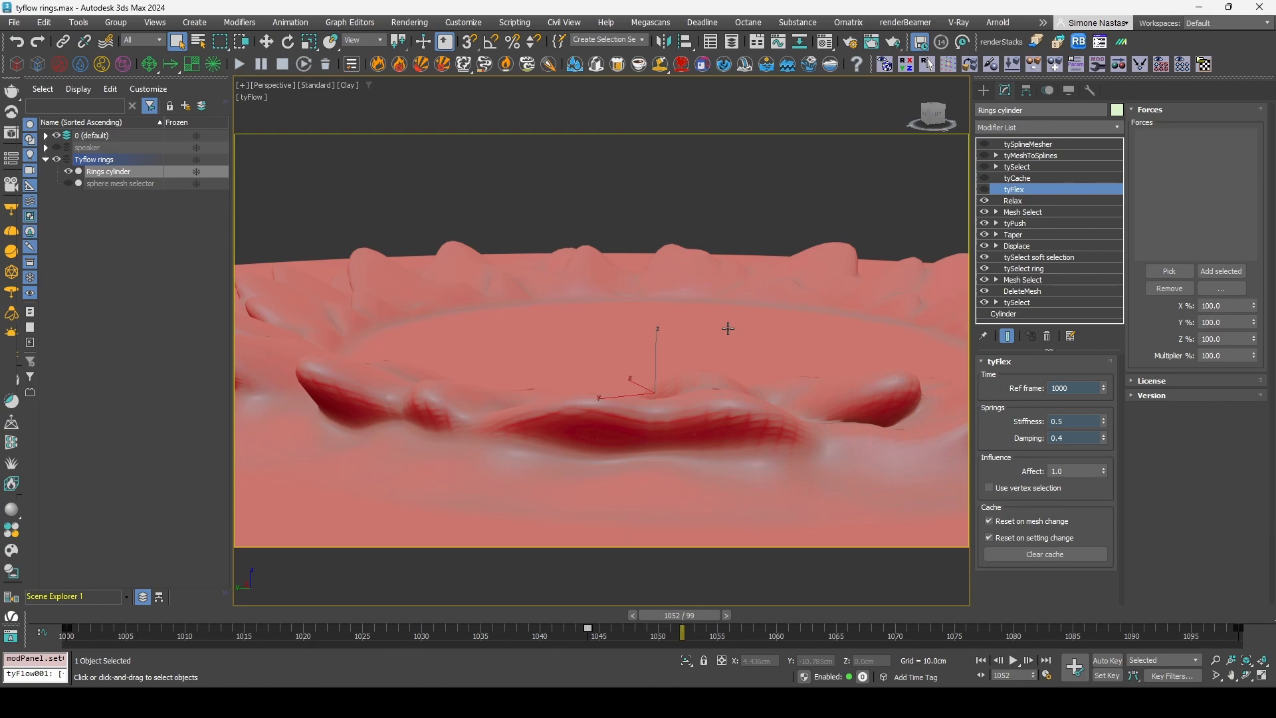
- Create a test cylinder beside the rings disc, about 7 cm in radius and about 111 cm high
key("f")
middle_click_drag(791, 327, 641, 377)
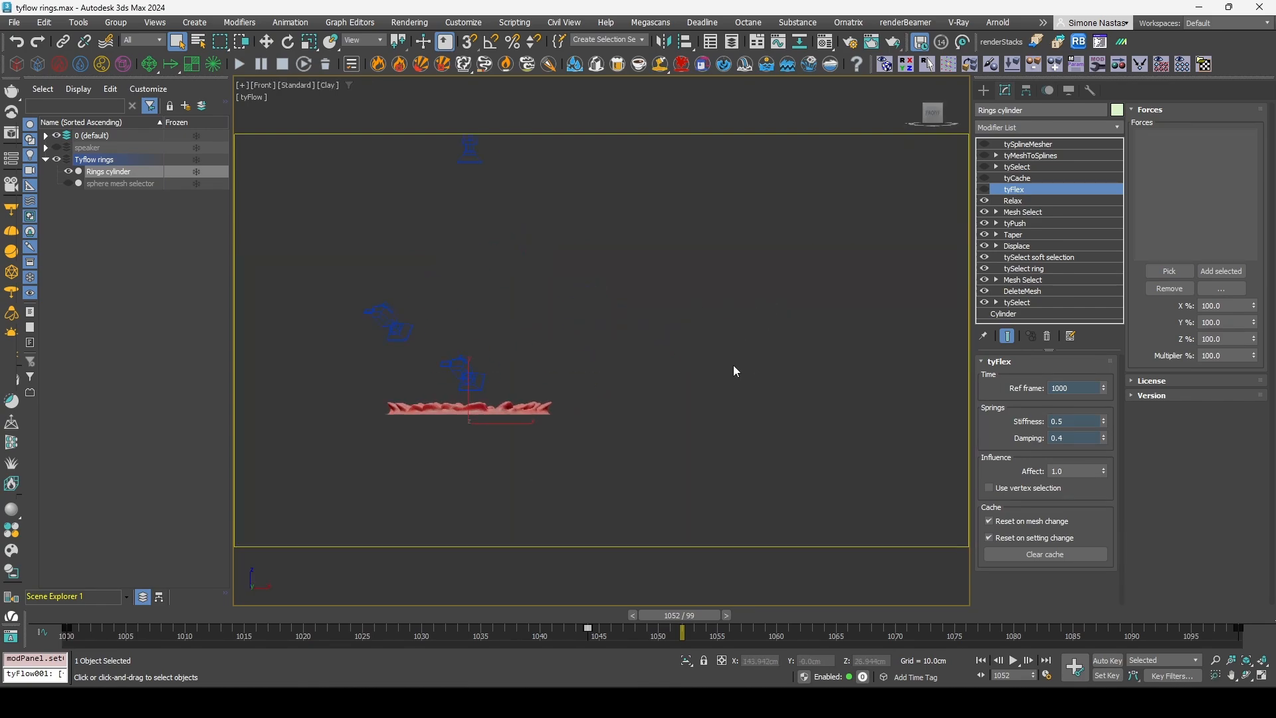
left_click(984, 90)
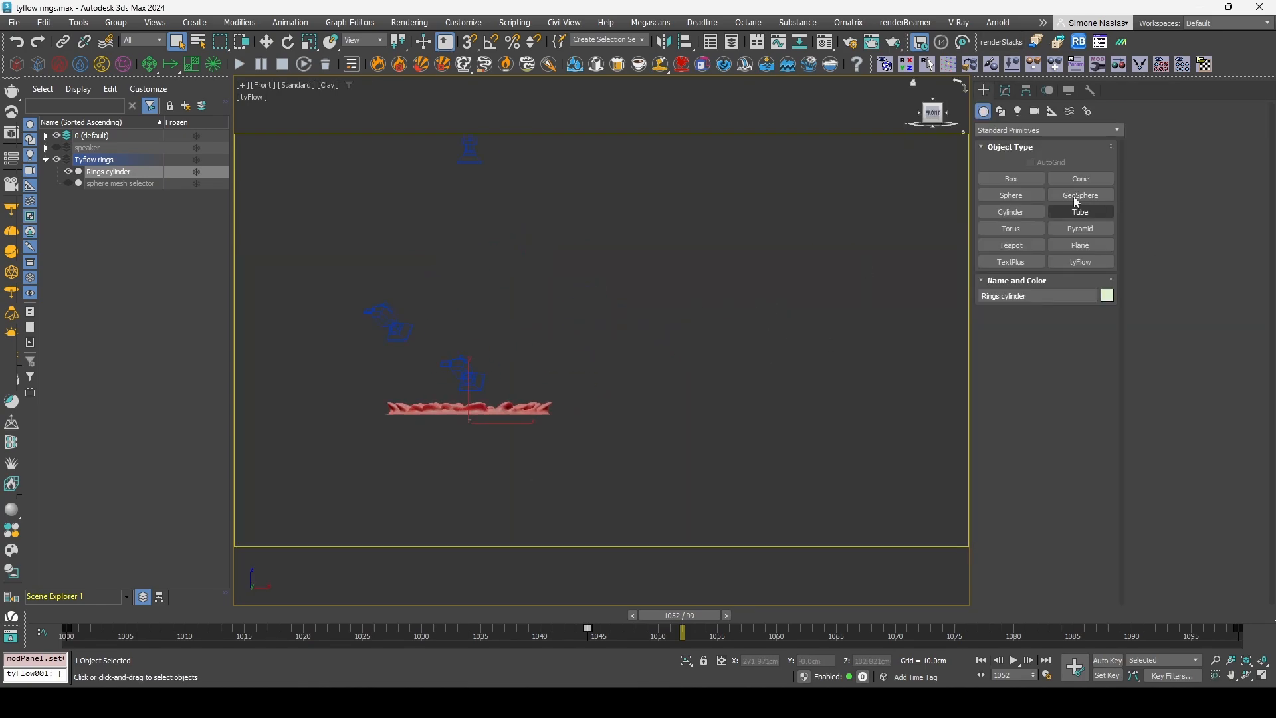
left_click(1011, 211)
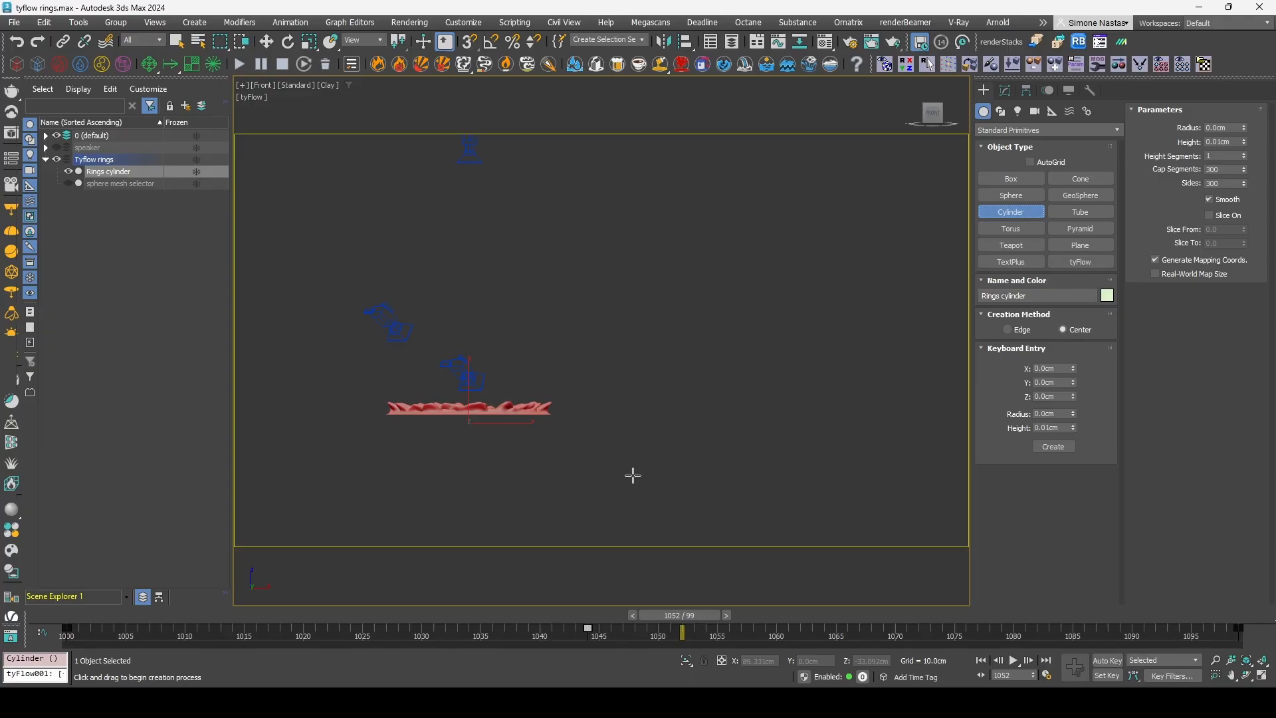
key("t")
middle_click_drag(834, 359, 501, 368)
mouse_move(663, 354)
left_mouse_down()
mouse_move(684, 372)
mouse_move(672, 363)
left_mouse_up()
left_click(671, 210)
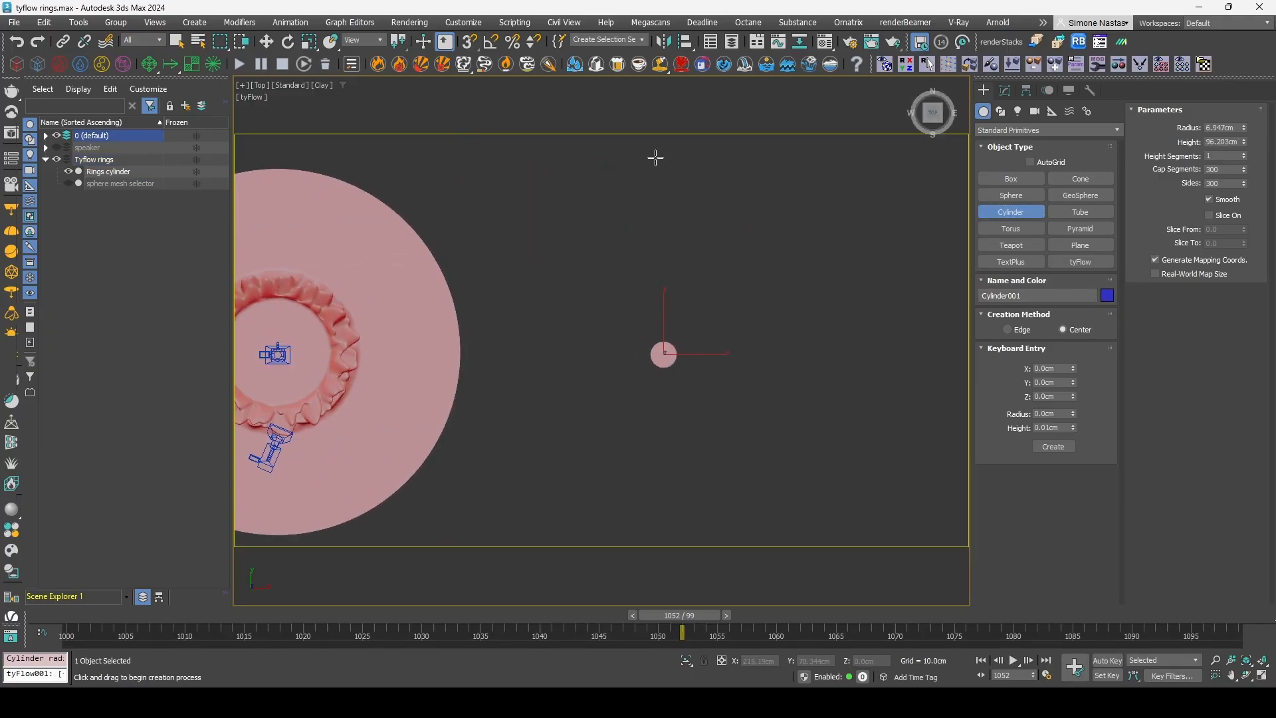
left_click(656, 158)
- Set the new cylinder's cap segments to 1 and its sides to 50
double_click(1226, 170)
double_click(1228, 186)
scroll(684, 365, "down", 10)
middle_click_drag(683, 364, 689, 310, "alt")
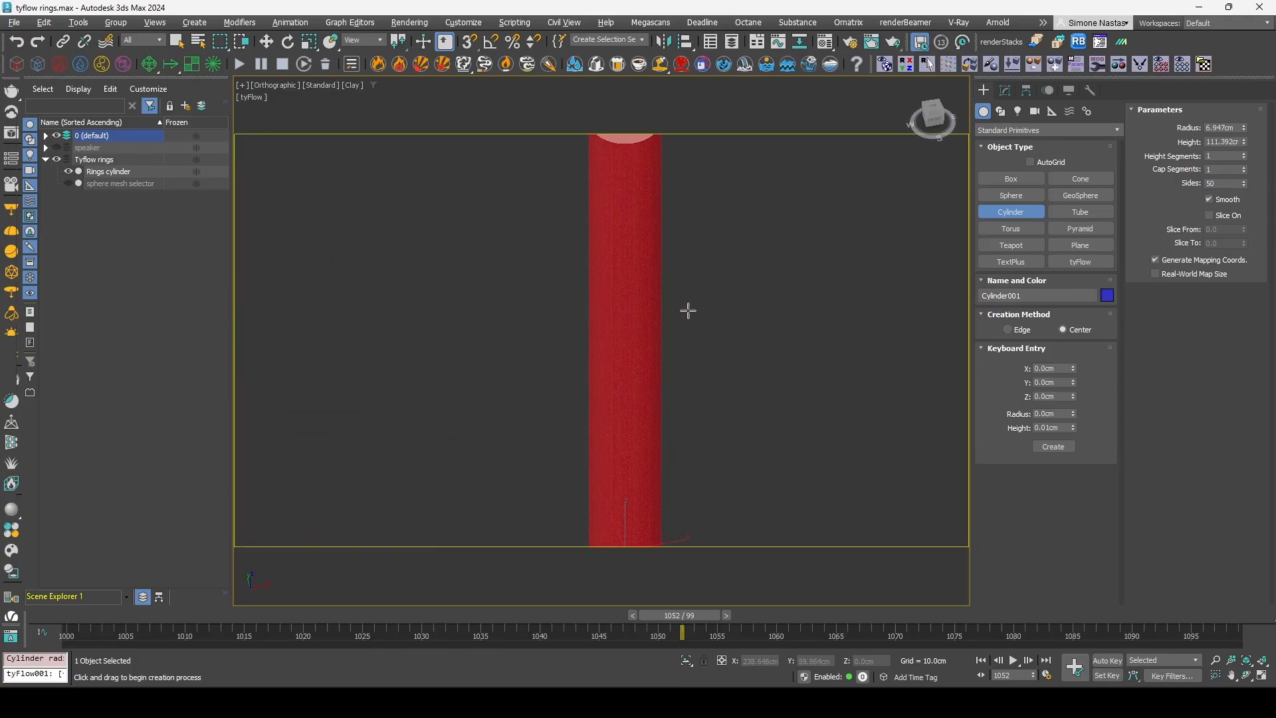
scroll(688, 359, "down", 9)
scroll(692, 396, "up", 6)
scroll(692, 396, "down", 2)
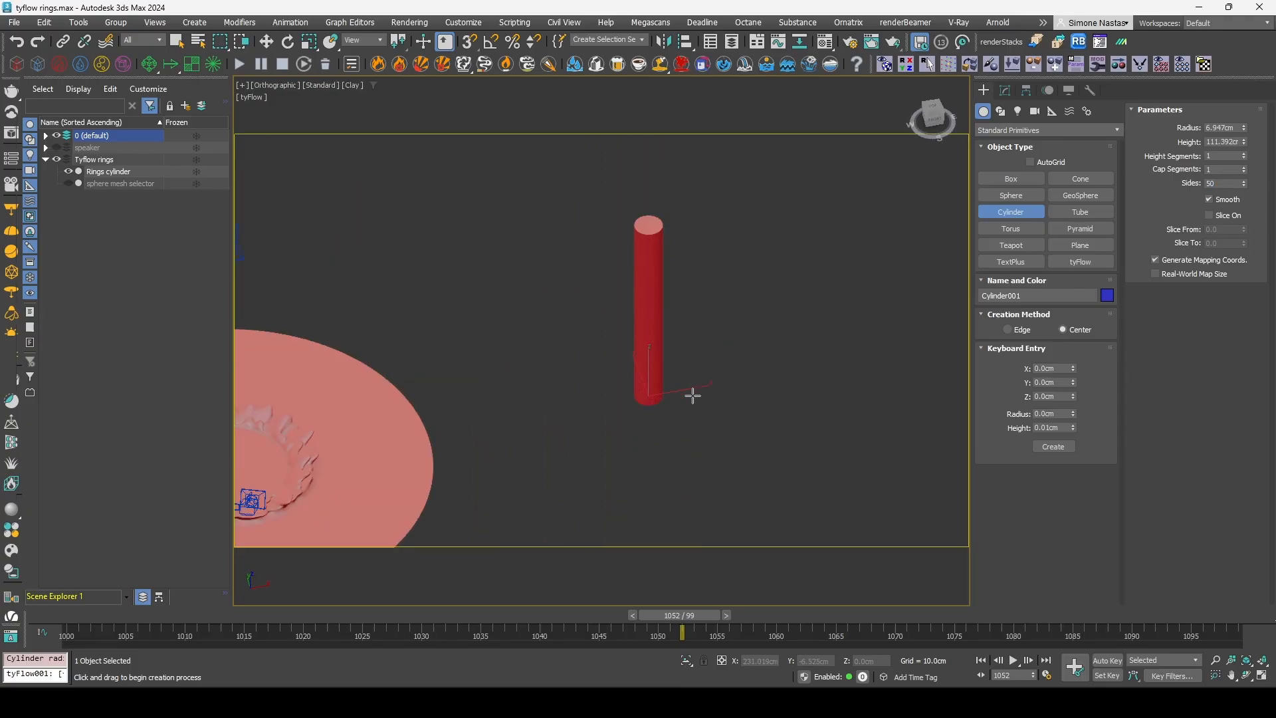
- Animate the cylinder with Auto Key, moving it about 90 cm along X at frame 1010, and turn Auto Key off
left_click(68, 618)
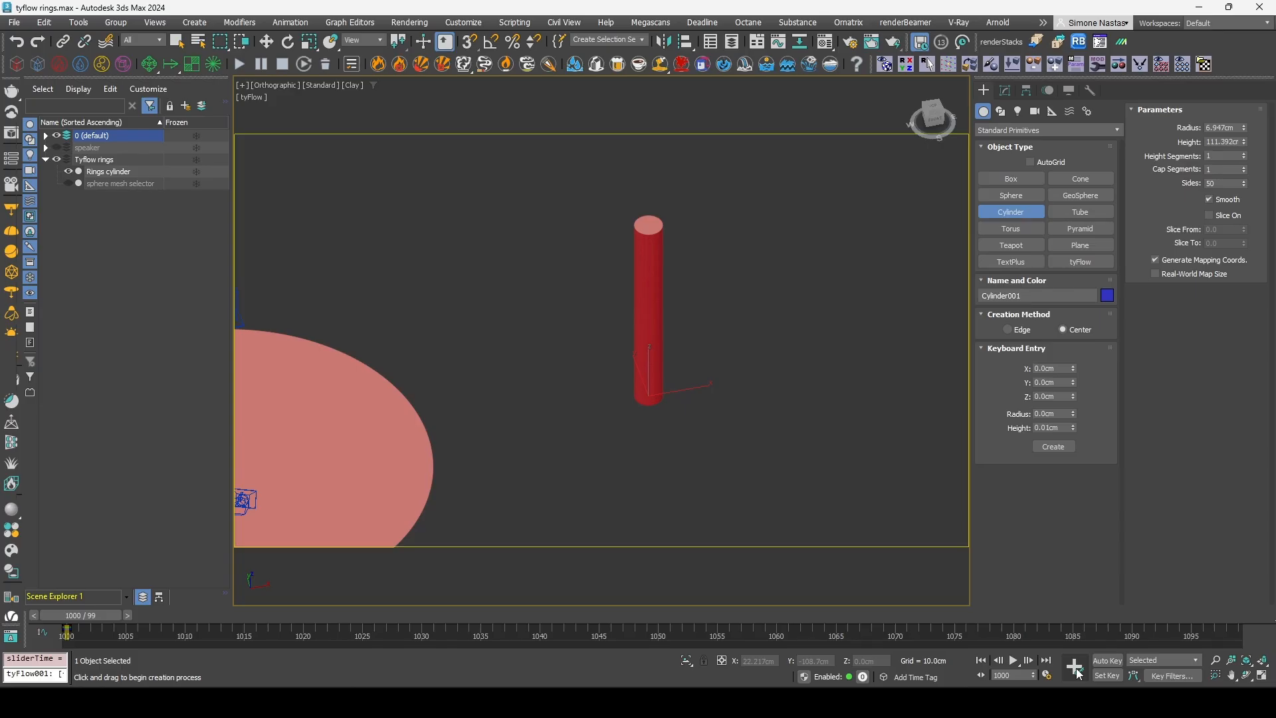
left_click_drag(110, 620, 443, 614)
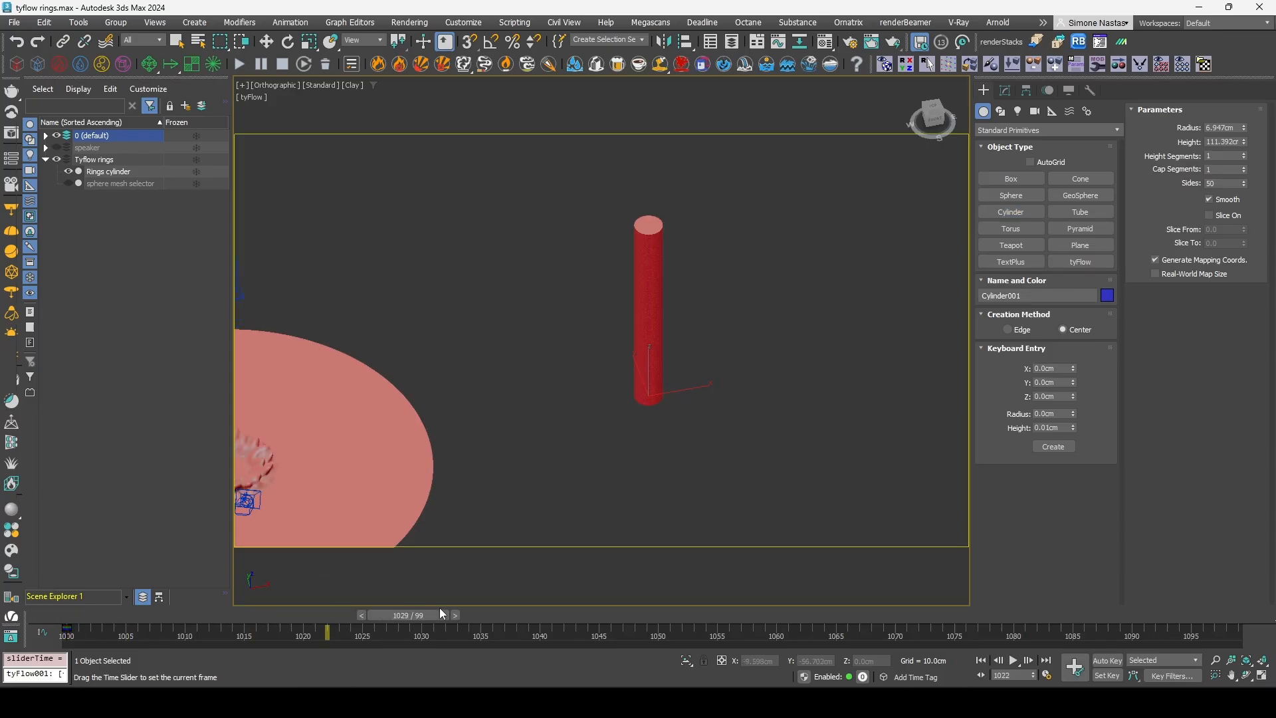
left_click(1107, 660)
mouse_move(201, 621)
left_mouse_down()
mouse_move(170, 616)
mouse_move(194, 615)
left_mouse_up()
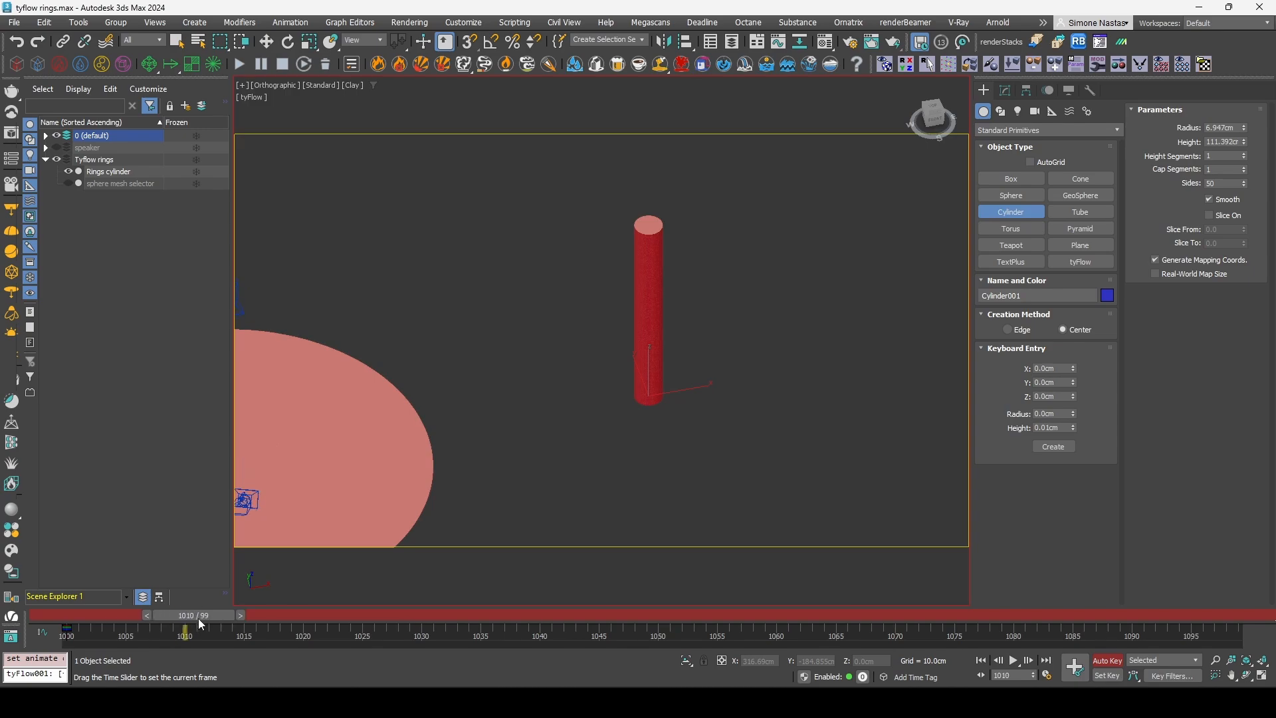
key("e")
key("w")
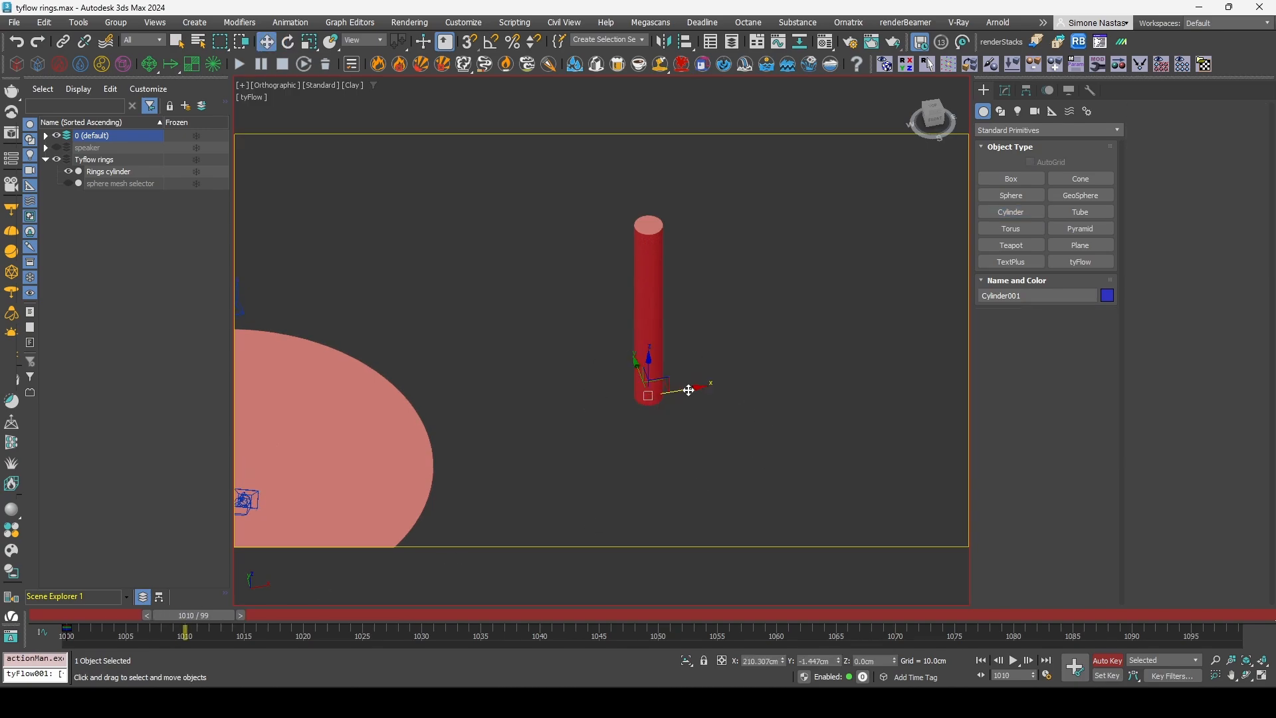
left_click_drag(686, 389, 640, 421)
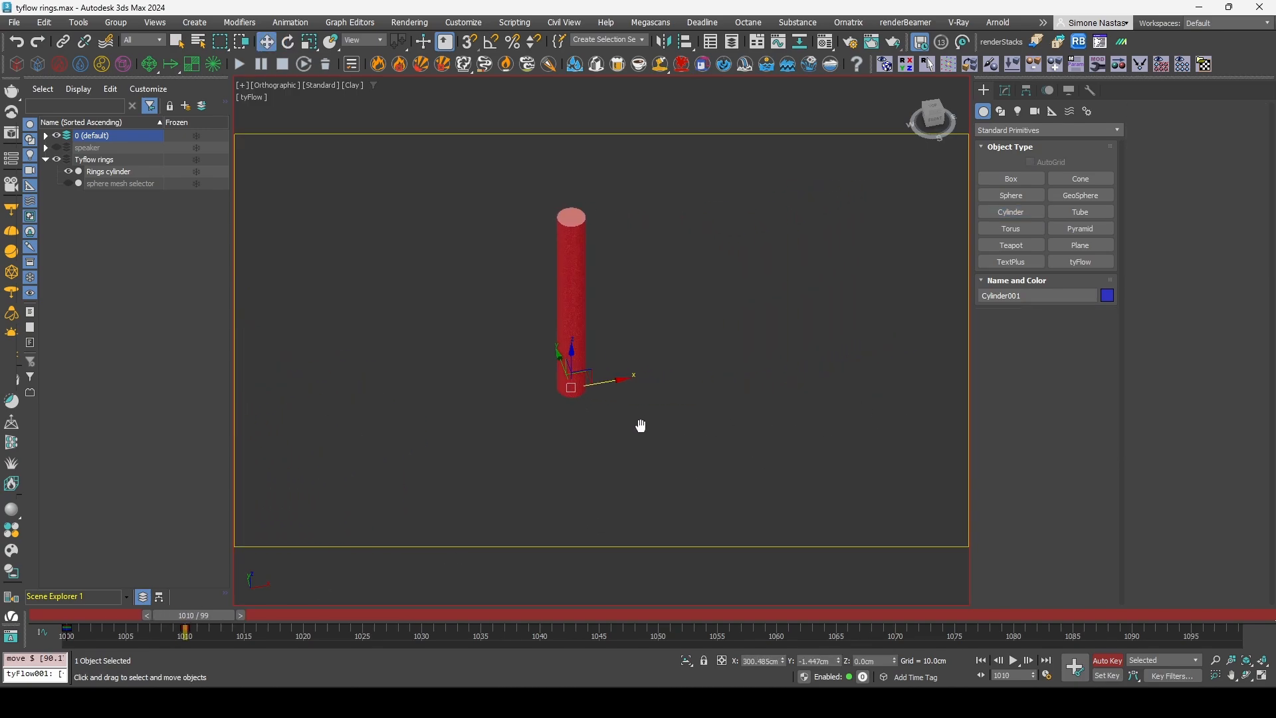
left_click_drag(208, 621, 392, 620)
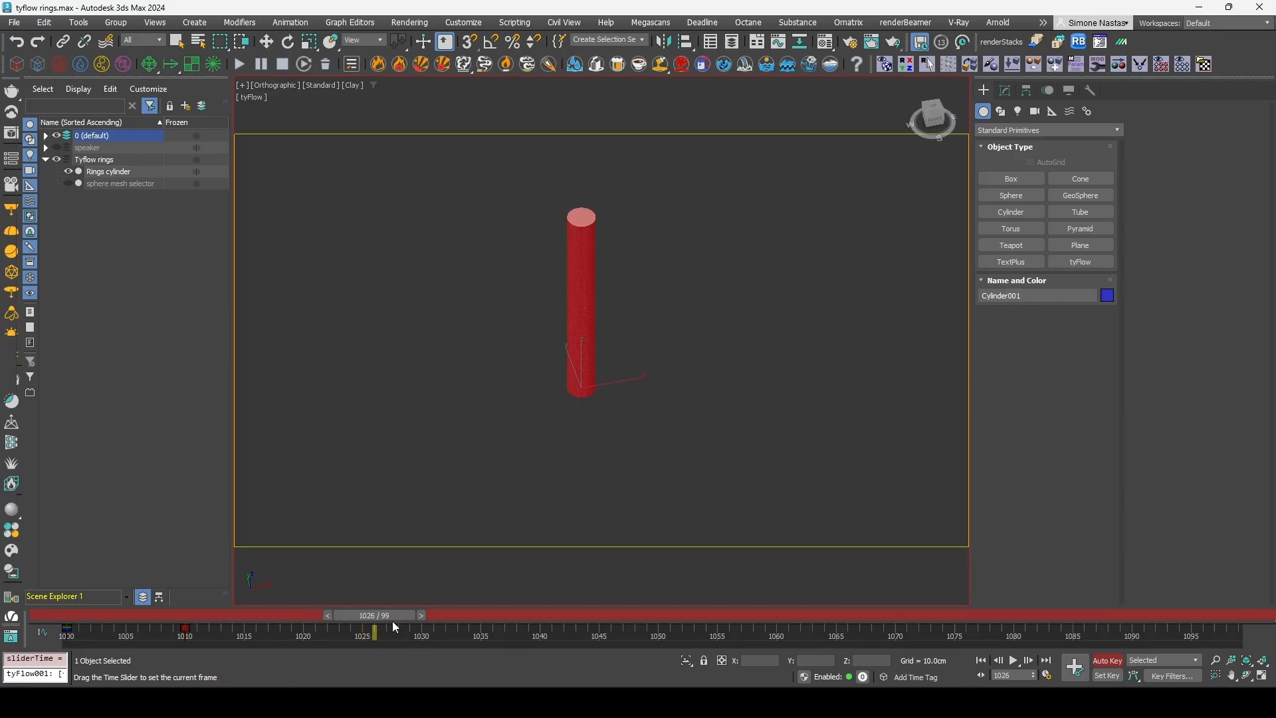
left_click(1107, 660)
- Add a tyFlex modifier to the animated cylinder and scrub the timeline to preview its motion
left_click(1007, 91)
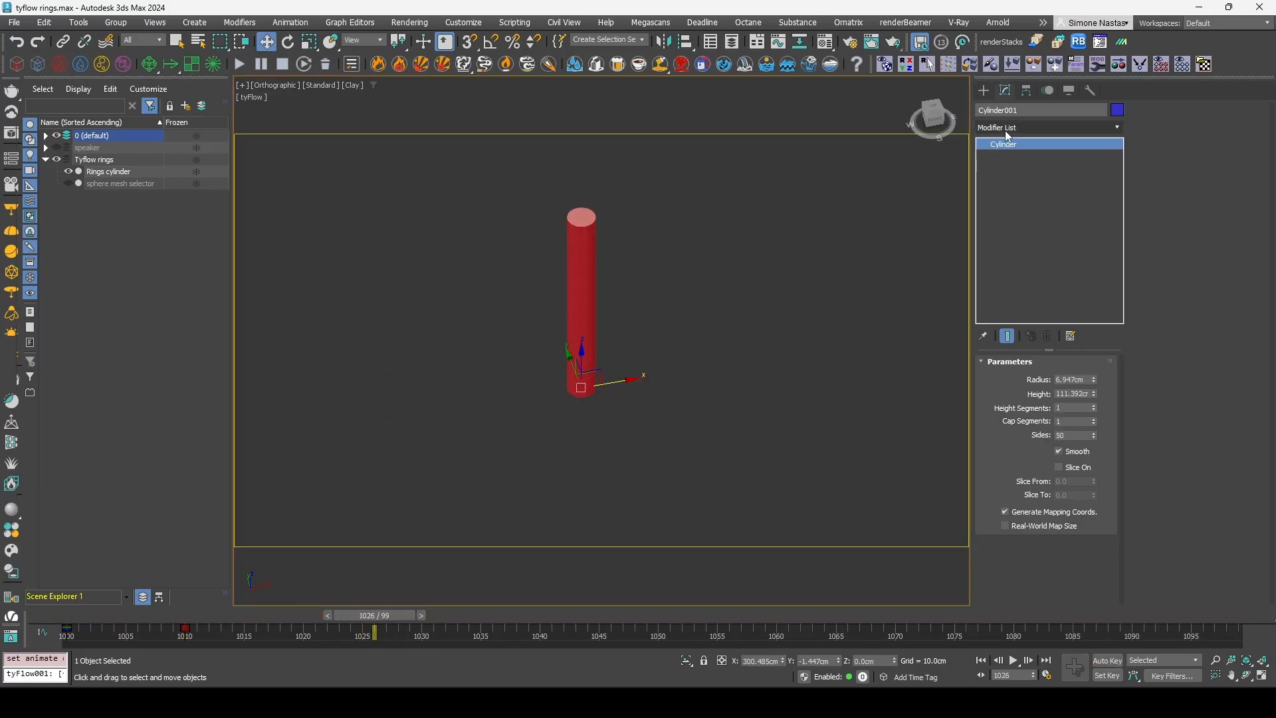
left_click(1005, 129)
type("ty")
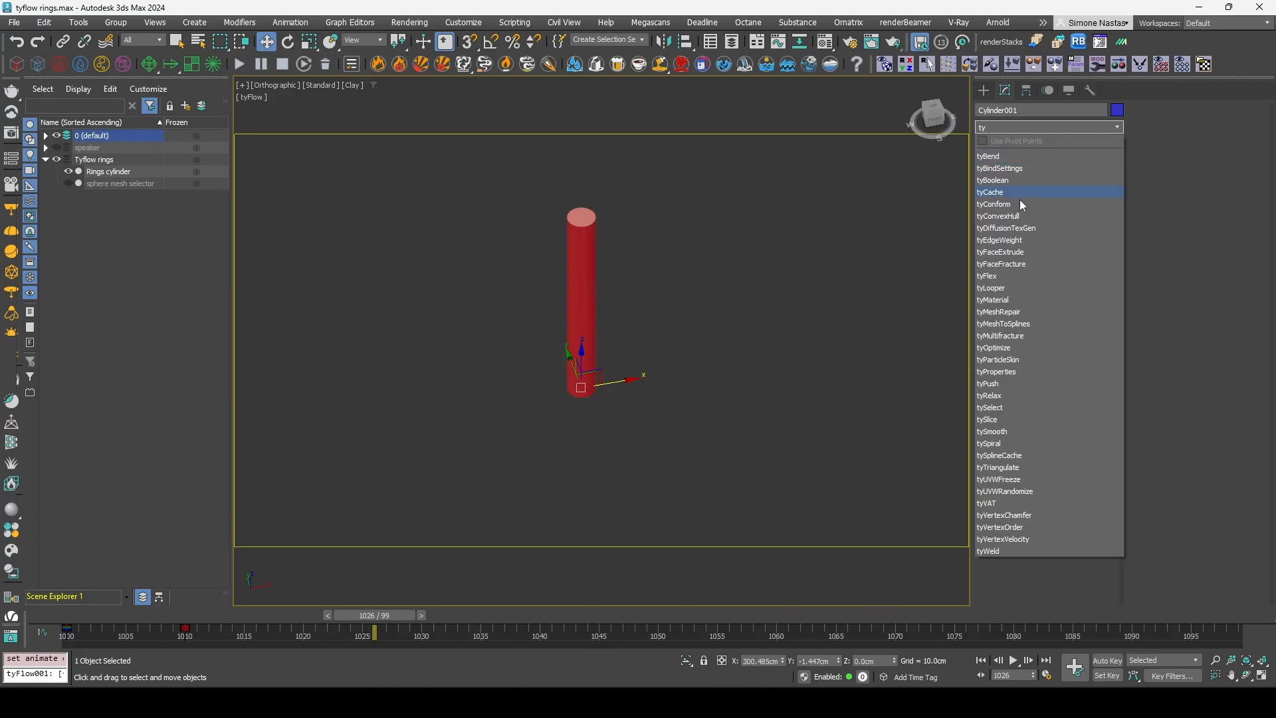
left_click(1028, 278)
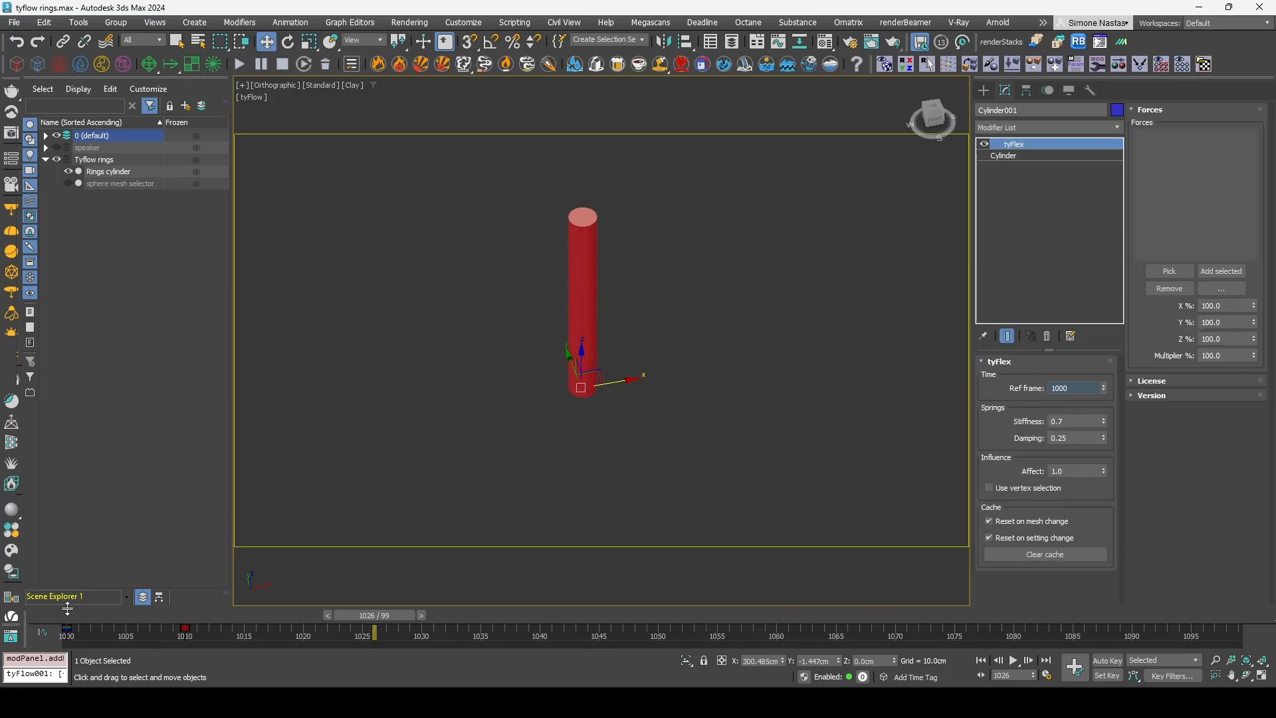
left_click_drag(65, 624, 196, 636)
- Insert a tySelect modifier between the base cylinder and its tyFlex modifier
left_click(1031, 158)
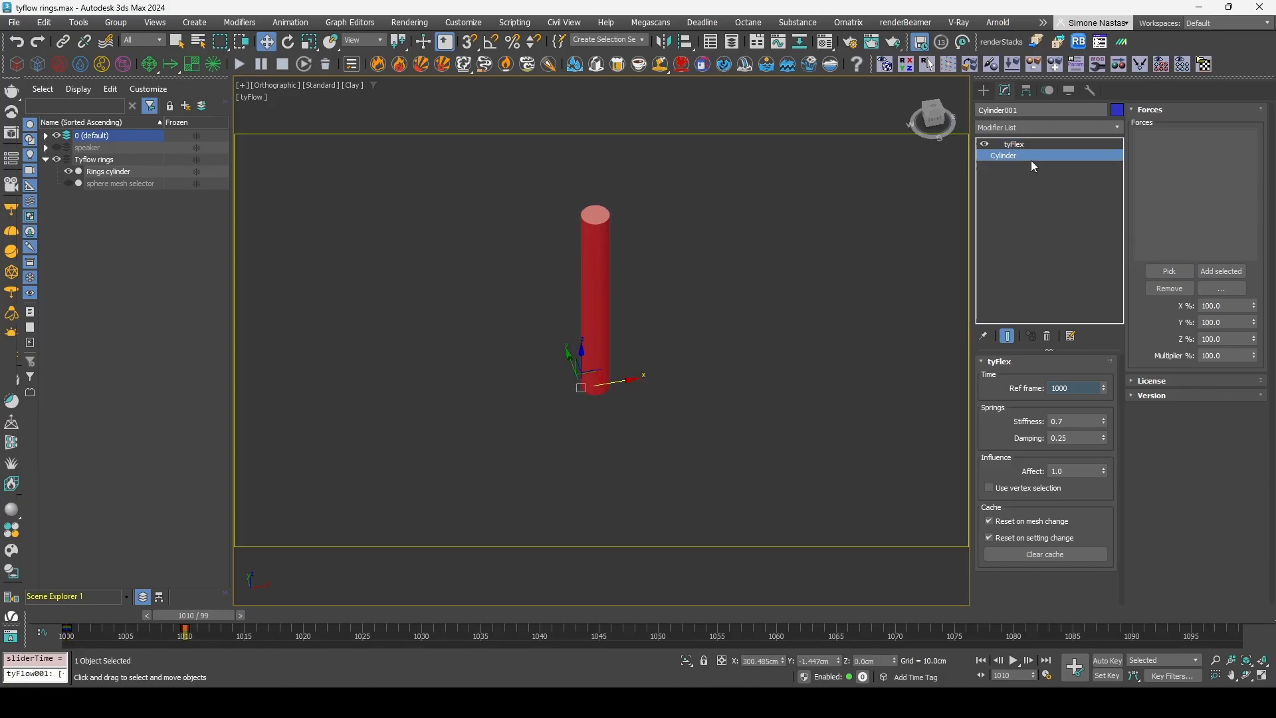
left_click(1050, 126)
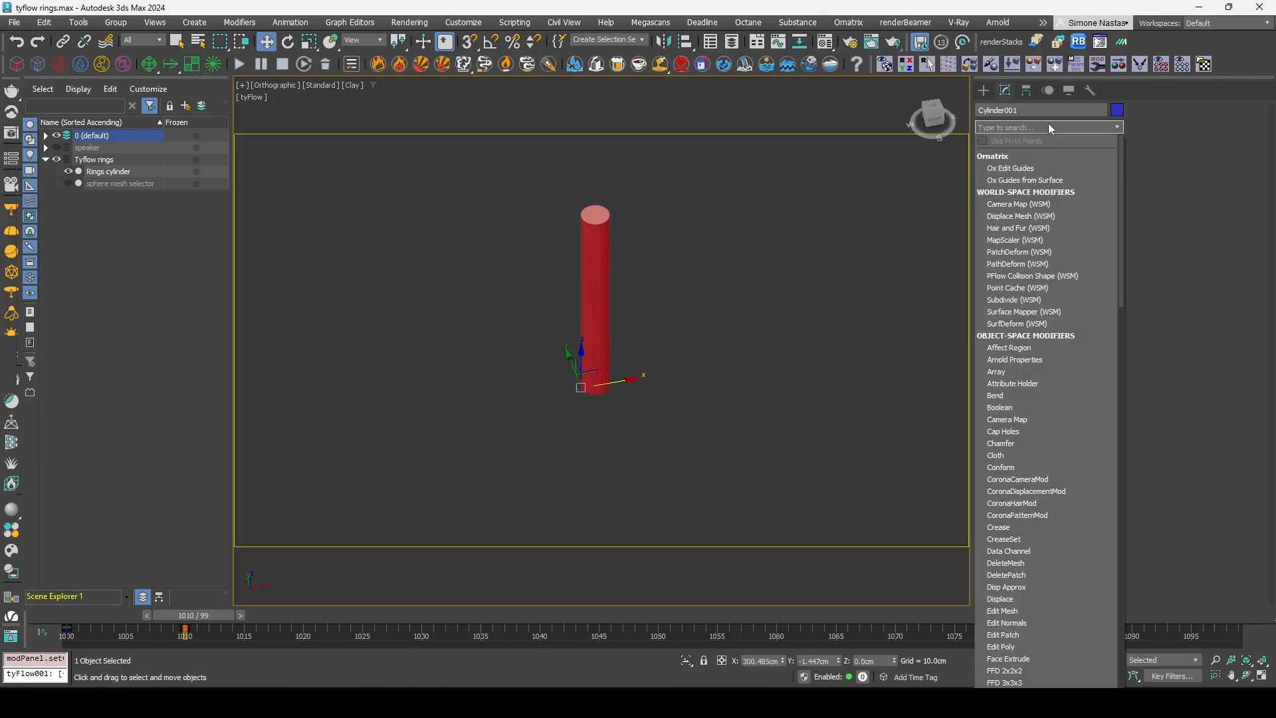
type("ty")
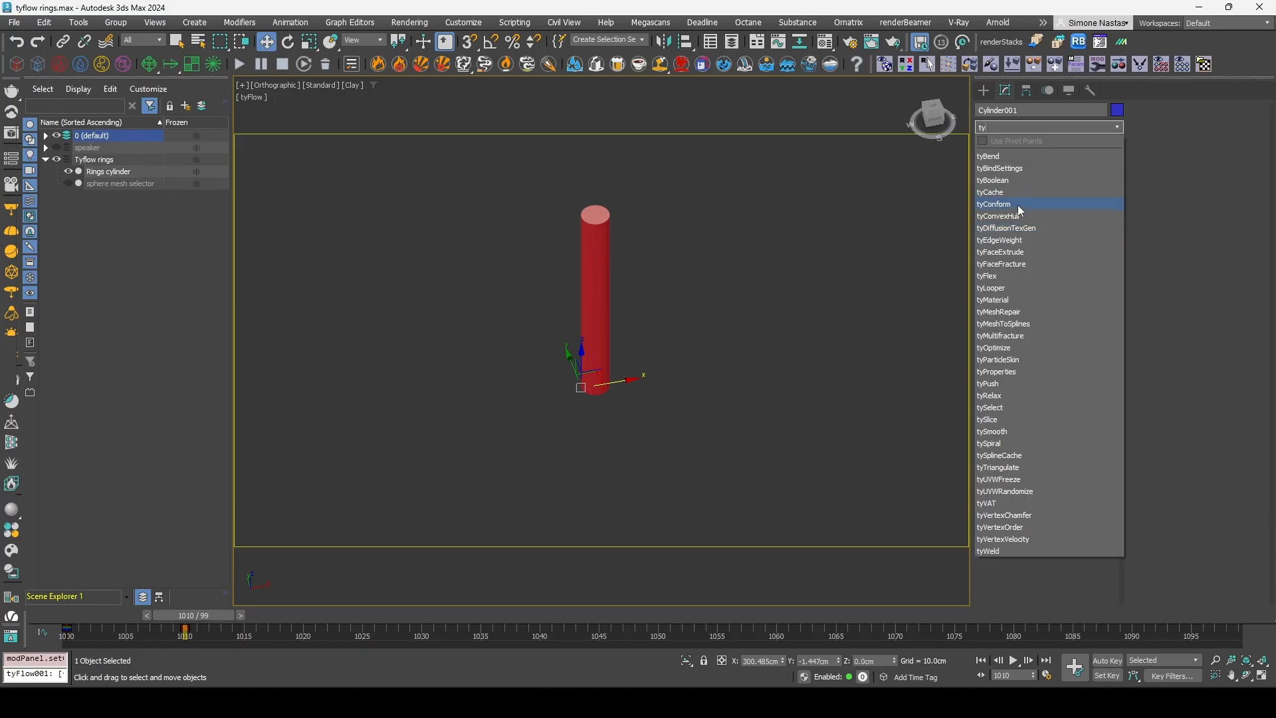
left_click(1014, 406)
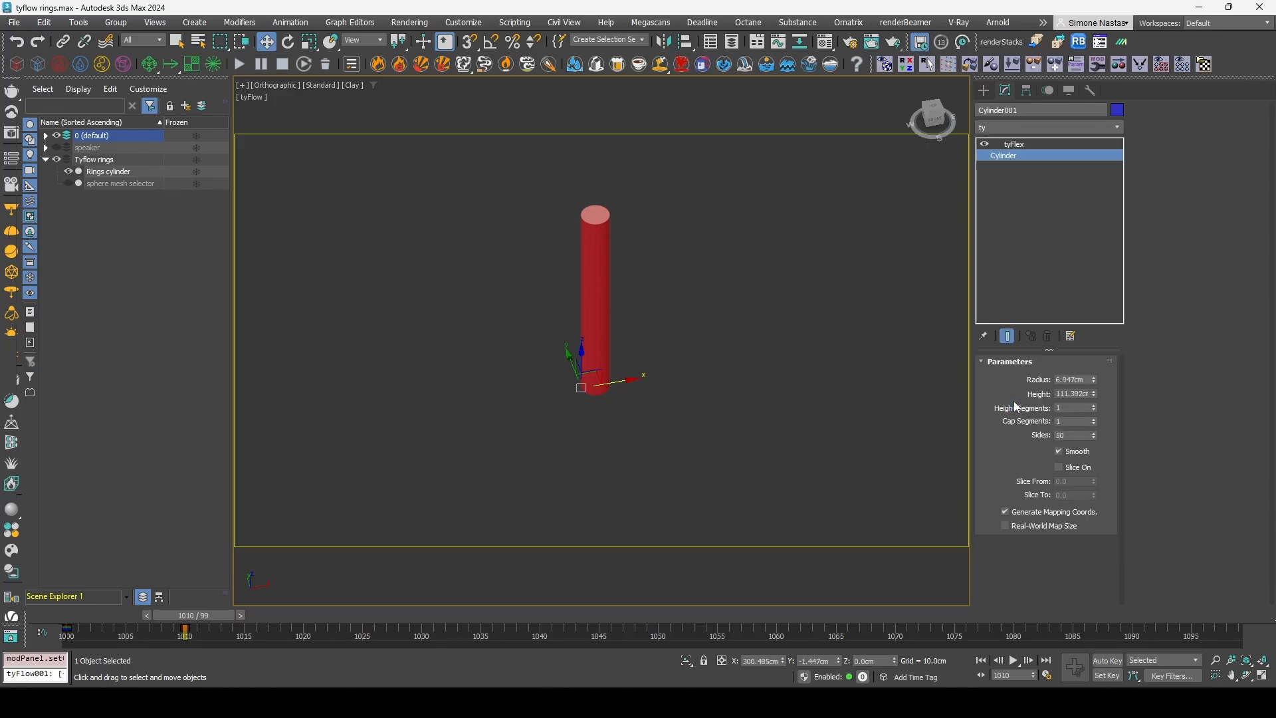
- Move the tySelect box gizmo up around the cylinder's upper end, at a height of about 114 cm
left_click(996, 156)
left_click(1037, 167)
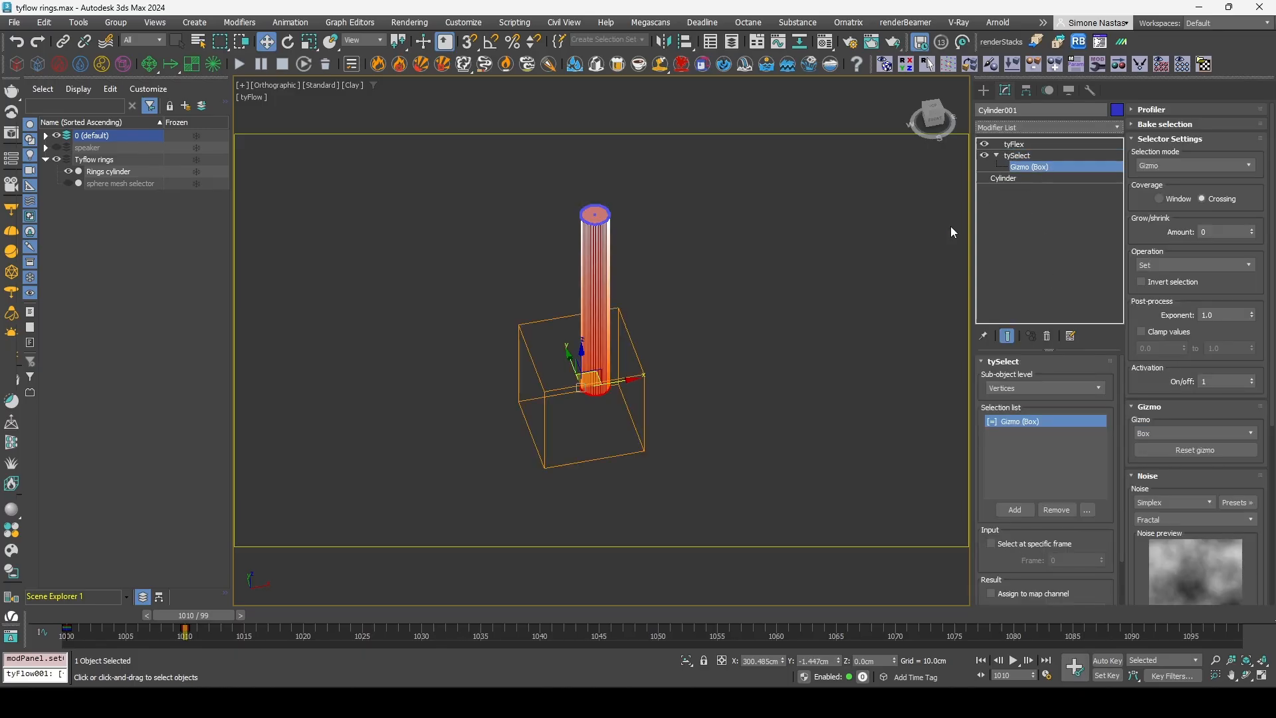
scroll(597, 313, "up", 2)
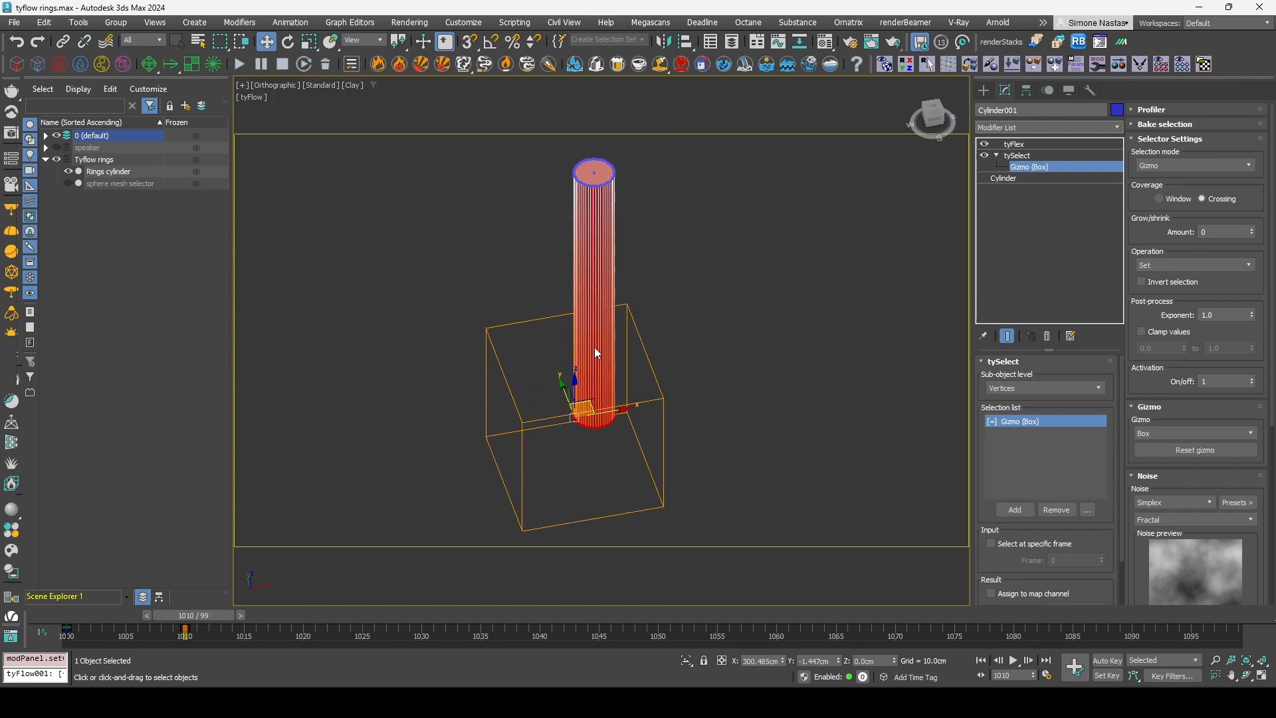
left_click_drag(572, 385, 583, 136)
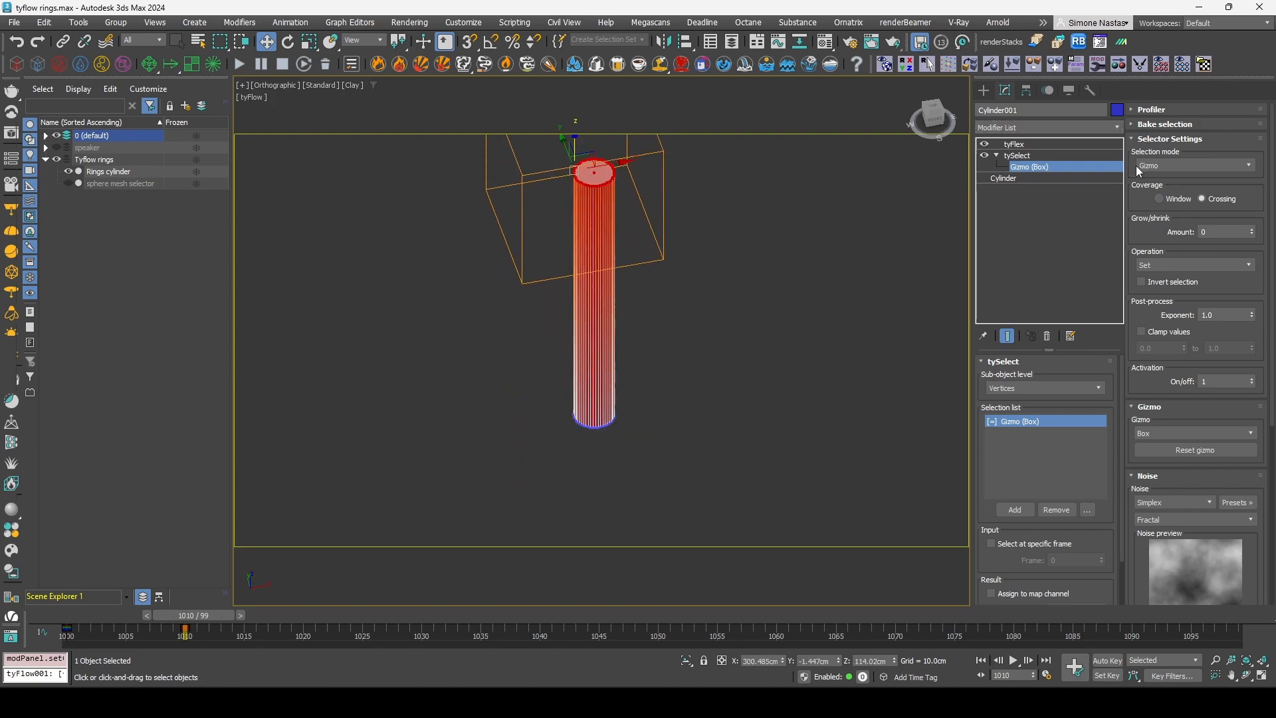
- Set the base cylinder's height segments to 39
left_click(1023, 177)
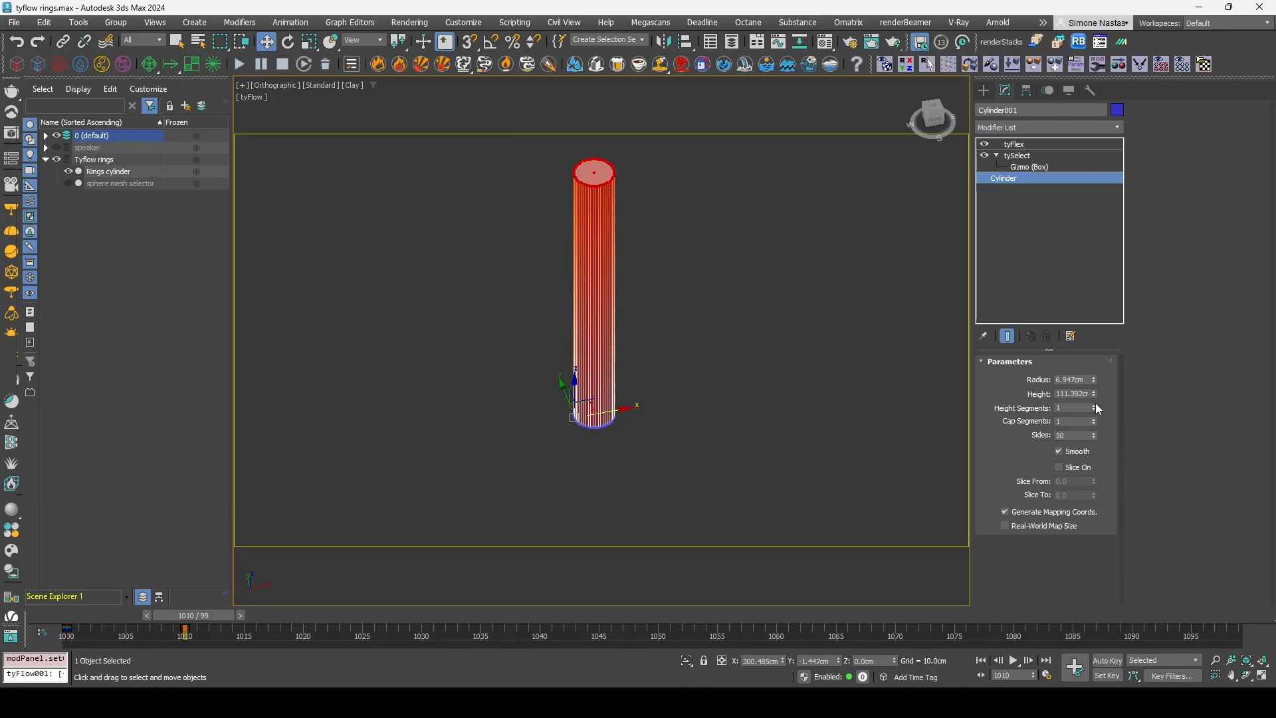
left_click_drag(1094, 409, 1091, 384)
- Preview the cylinder's motion with tySelect disabled between frames 1000 and 1026, and enable tySelect again
left_click(1018, 155)
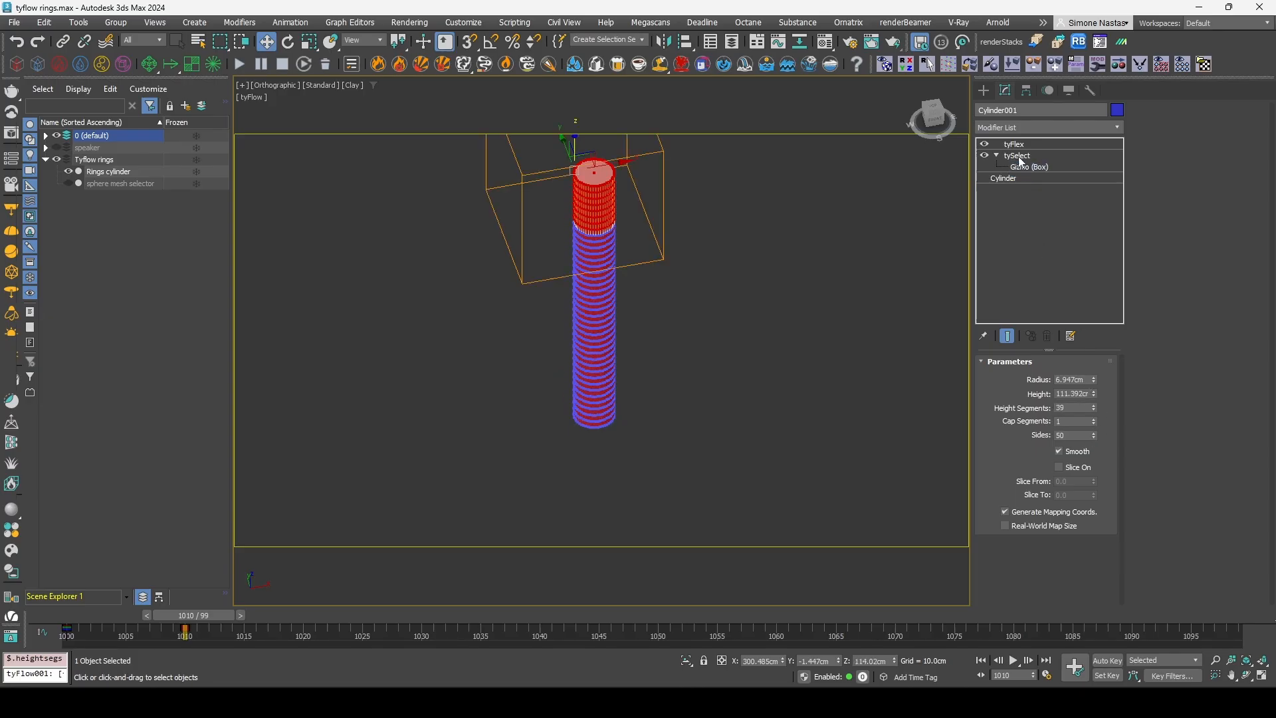
left_click(984, 155)
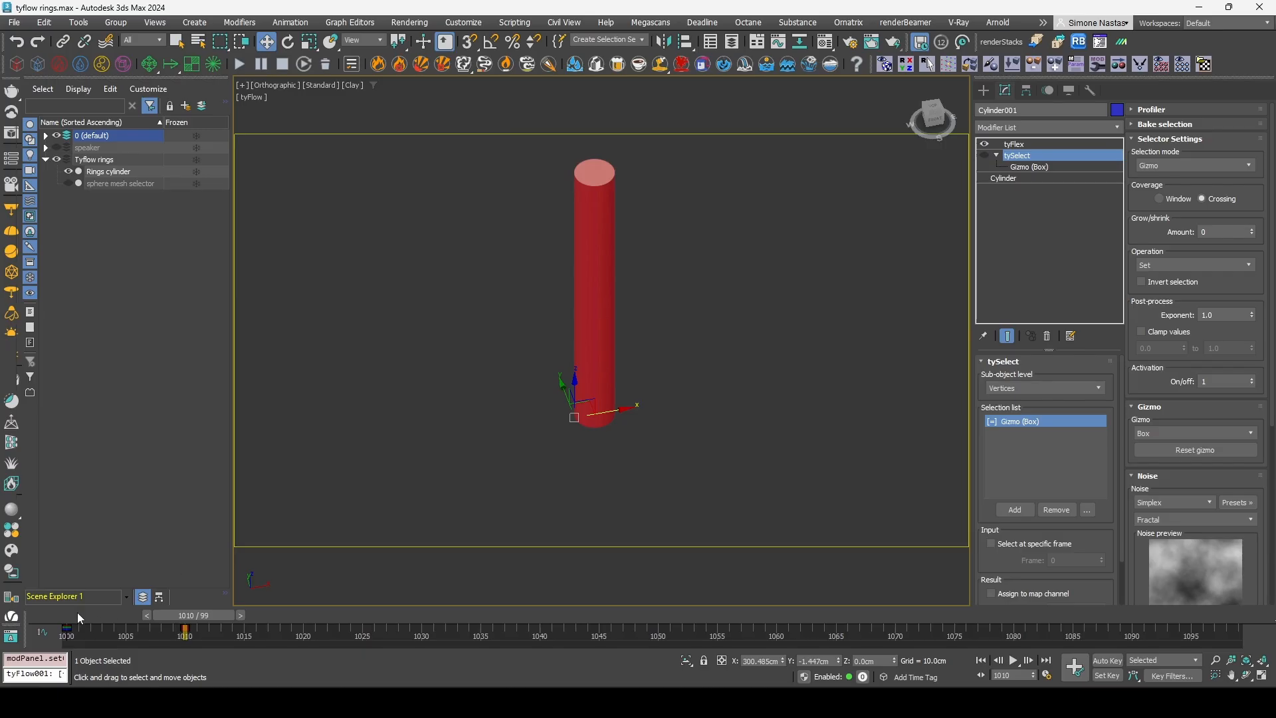
left_click_drag(77, 613, 372, 609)
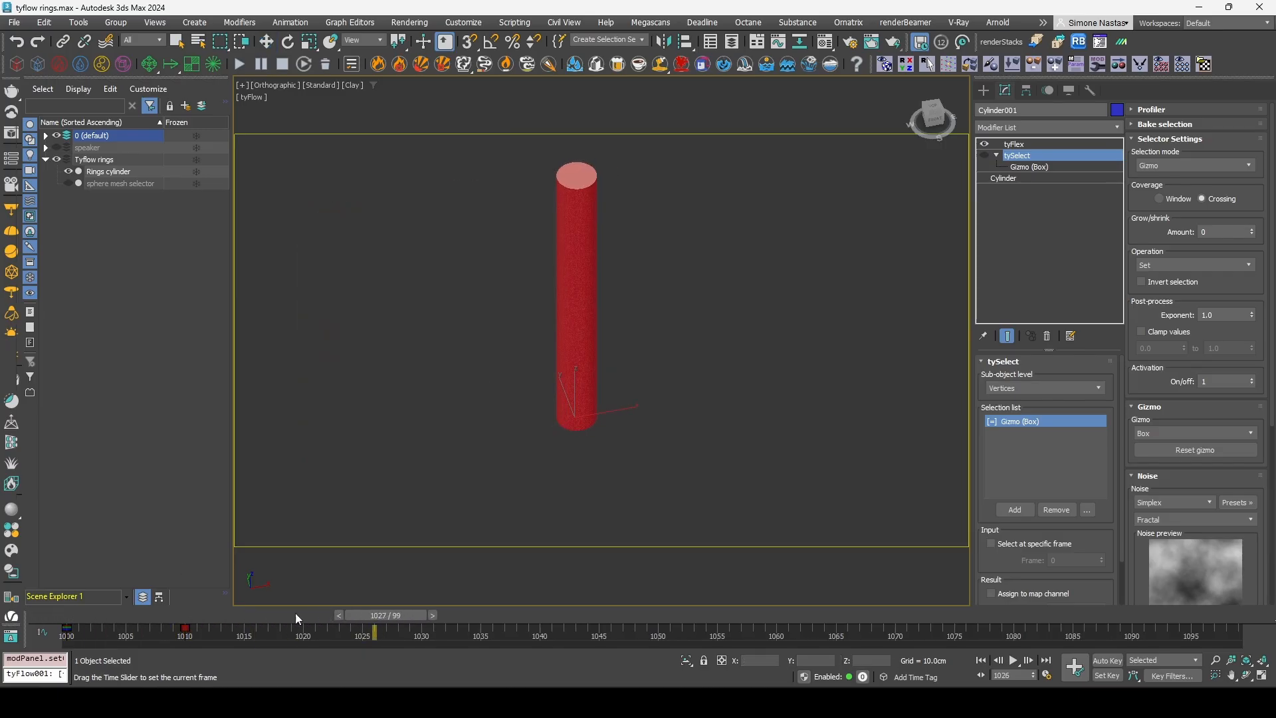
left_click_drag(297, 618, 193, 617)
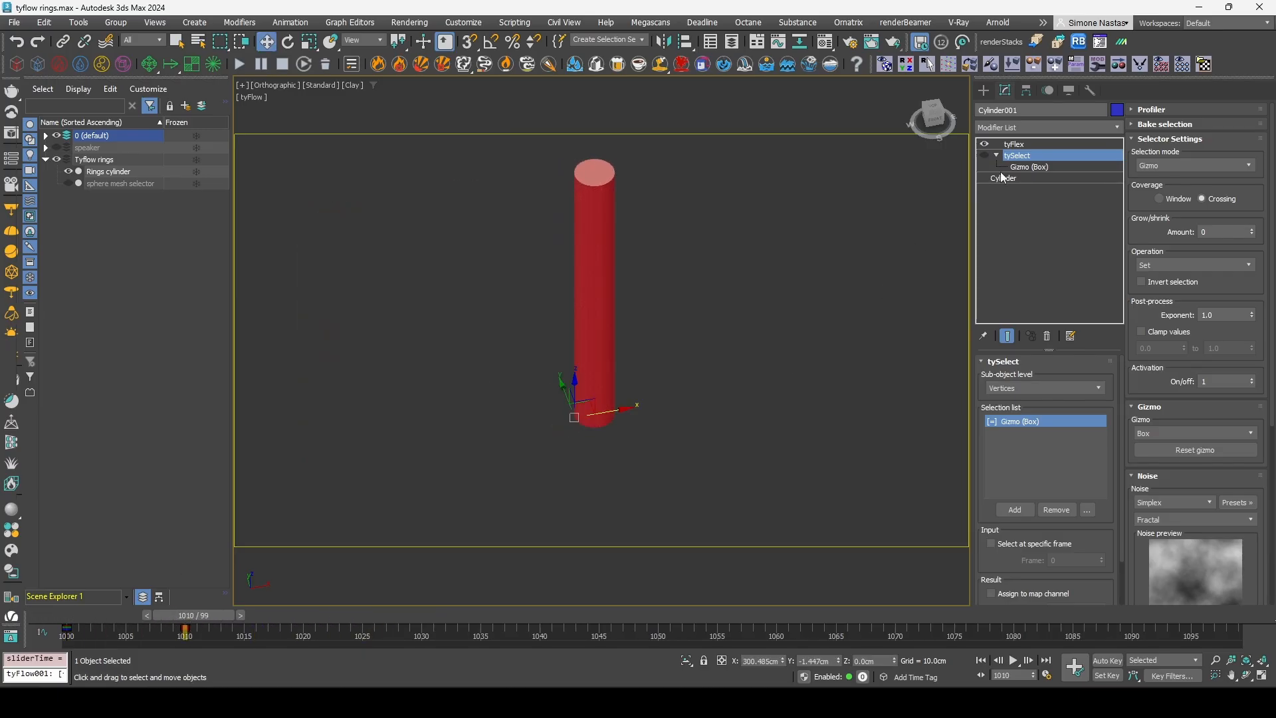
left_click(985, 155)
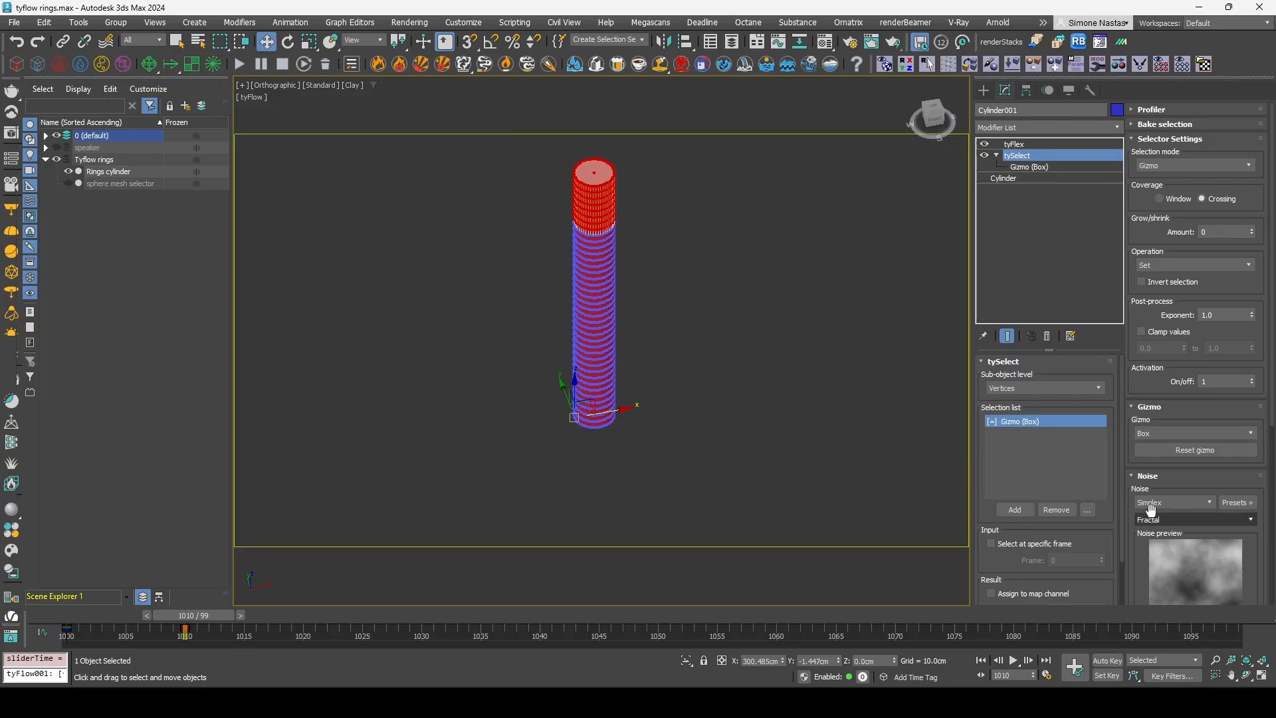
- Enable soft selection in the cylinder's tySelect modifier and set its distance to about 44 cm
left_click(1156, 407)
left_click(1170, 421)
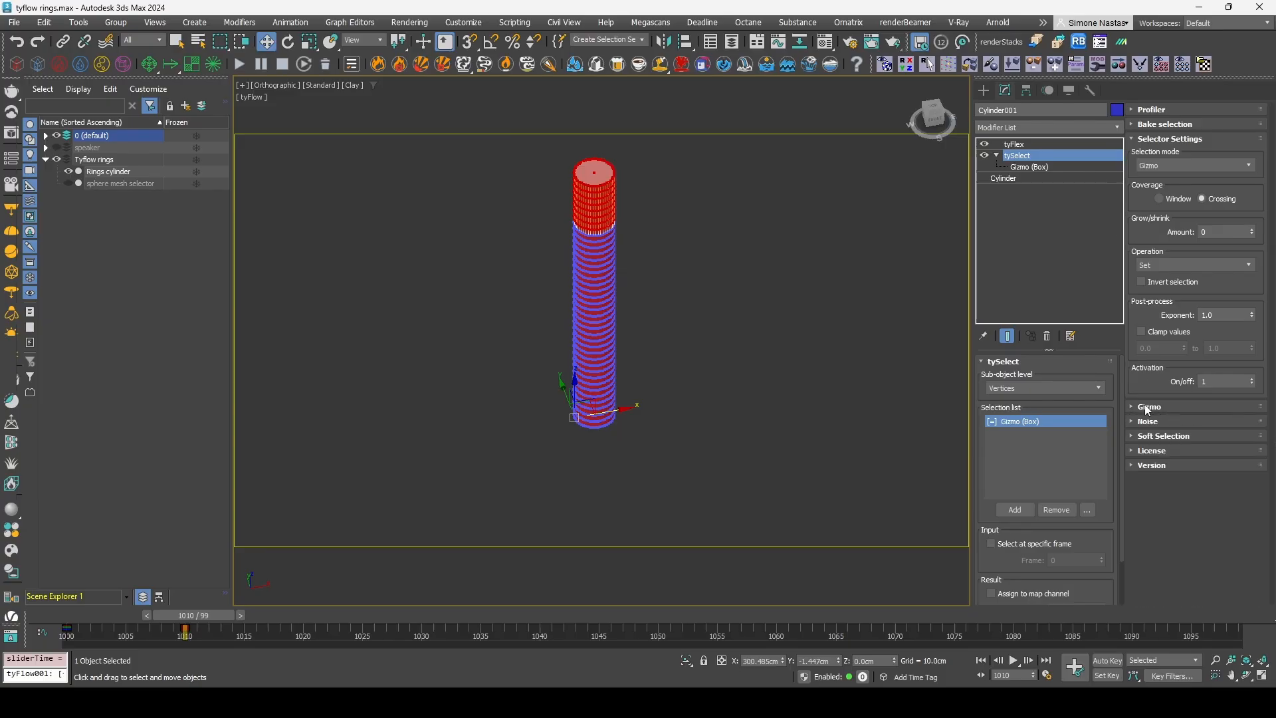
left_click(1151, 437)
left_click(1167, 361)
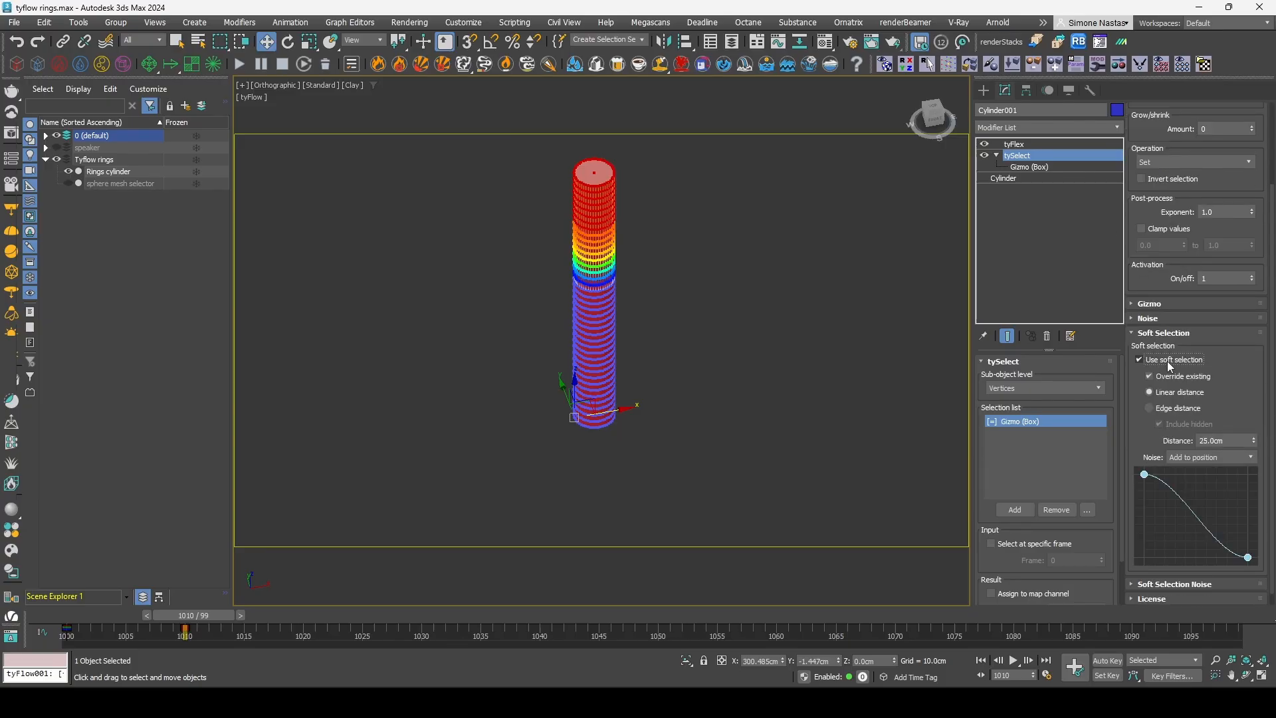
left_click_drag(1254, 440, 1239, 307)
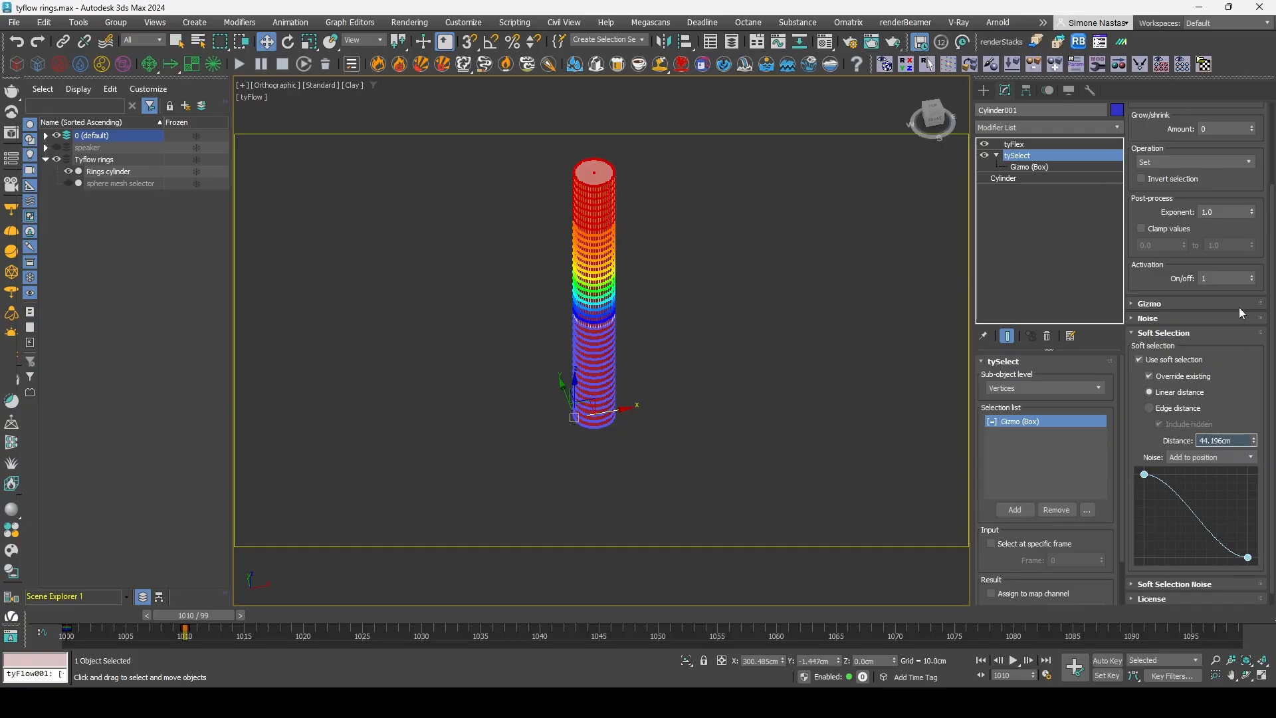
- Make the test cylinder's tyFlex use the vertex selection and extend the tySelect soft selection distance farther down the cylinder
left_click(1042, 143)
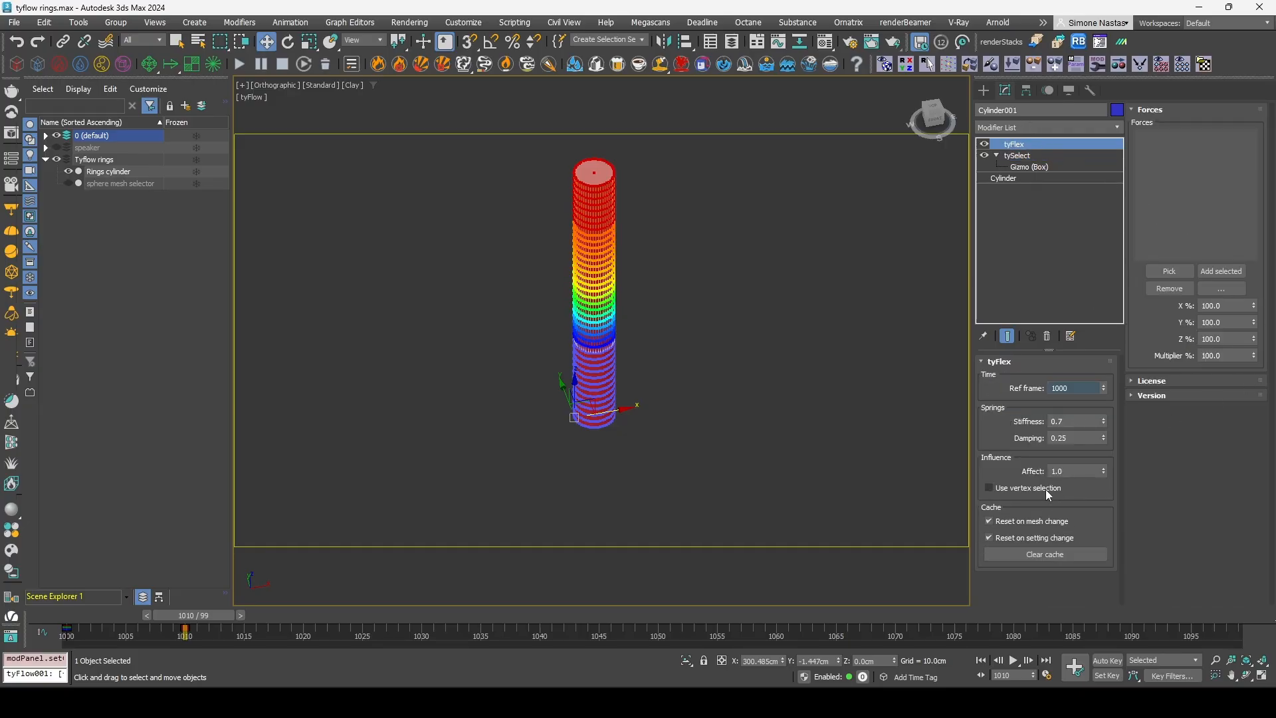
left_click(989, 487)
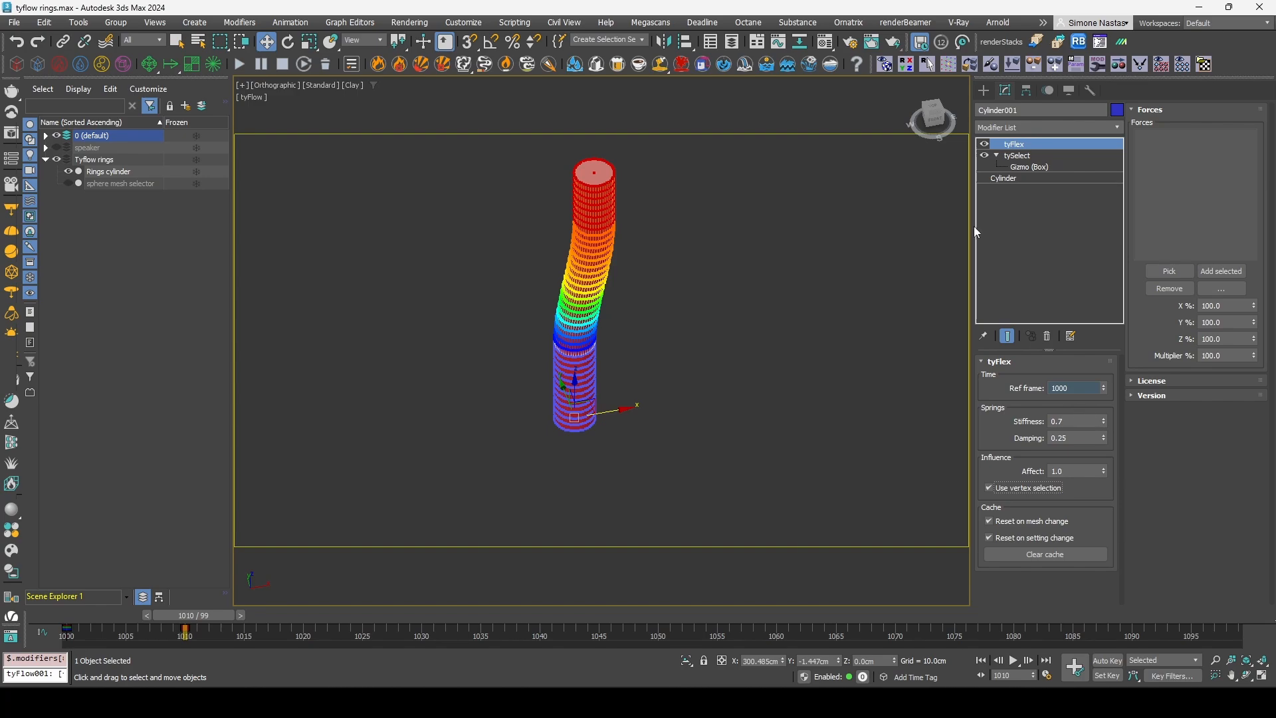
left_click(1041, 168)
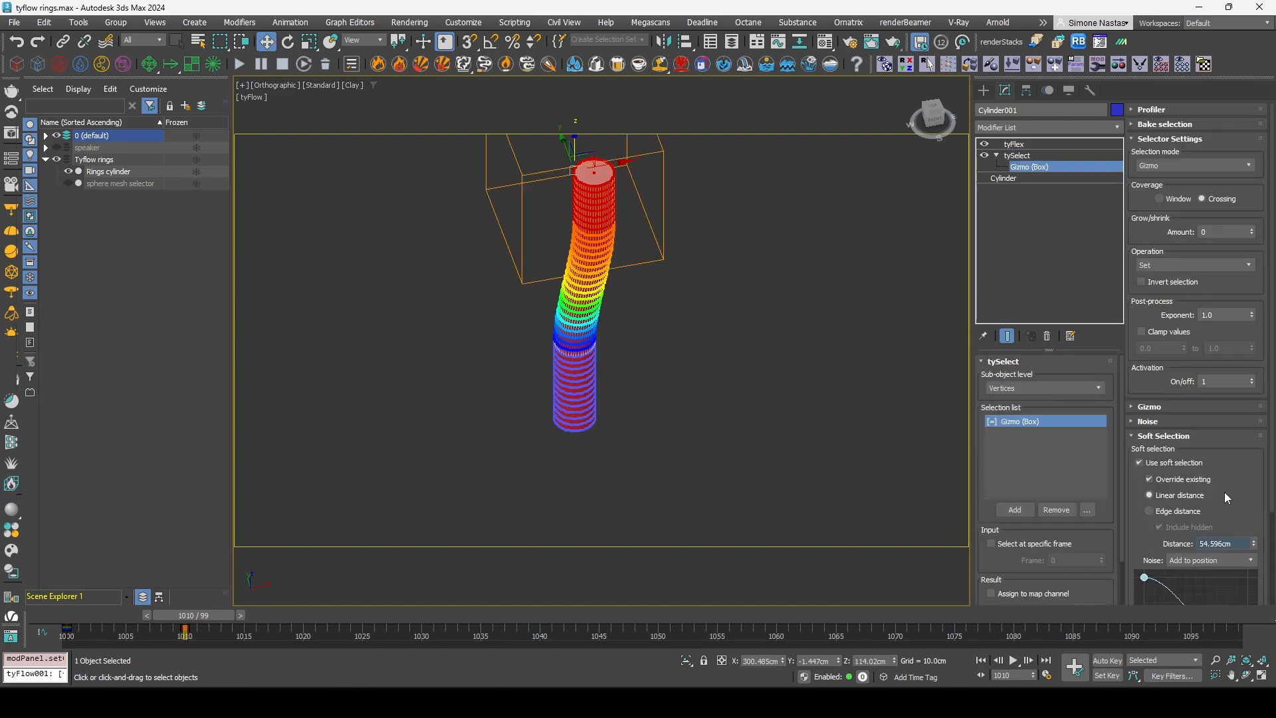
left_click_drag(1256, 547, 1252, 381)
left_click(1015, 144)
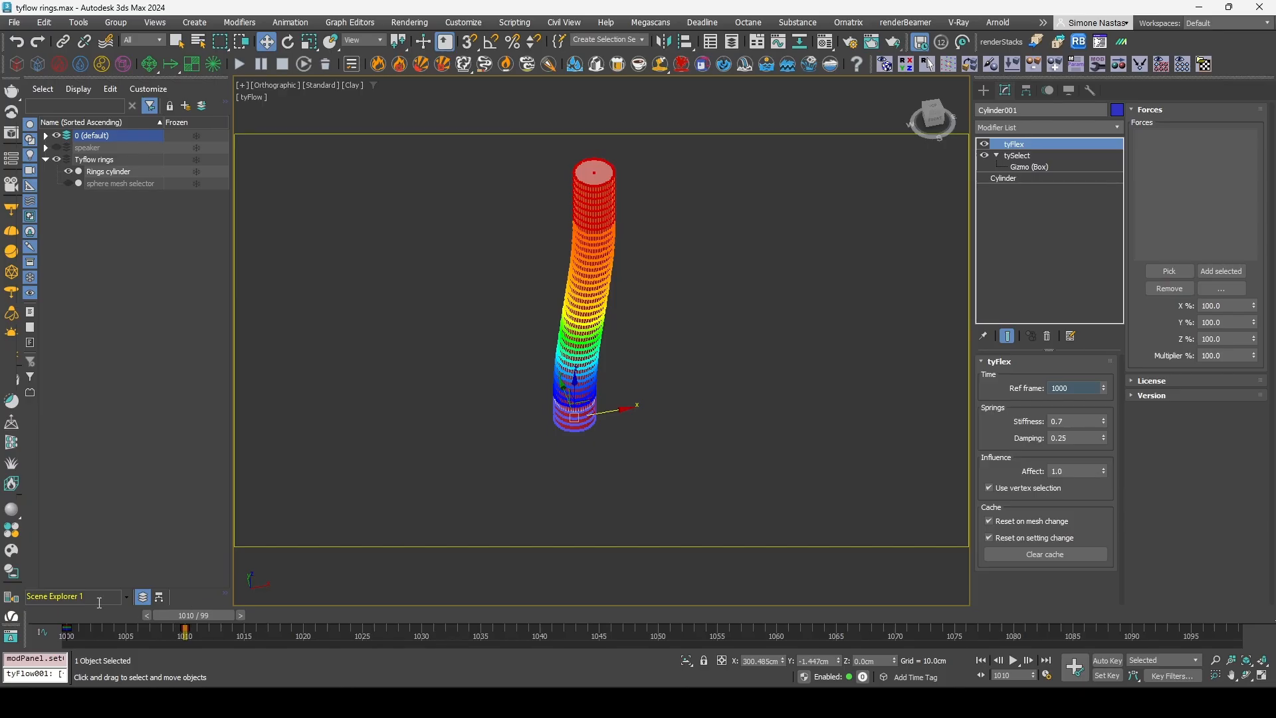
- Preview the test cylinder's flexing motion across the frames, stop at frame 1018 and disable tyFlex
left_click_drag(193, 615, 611, 614)
left_click_drag(483, 615, 280, 631)
key("w")
left_click(985, 144)
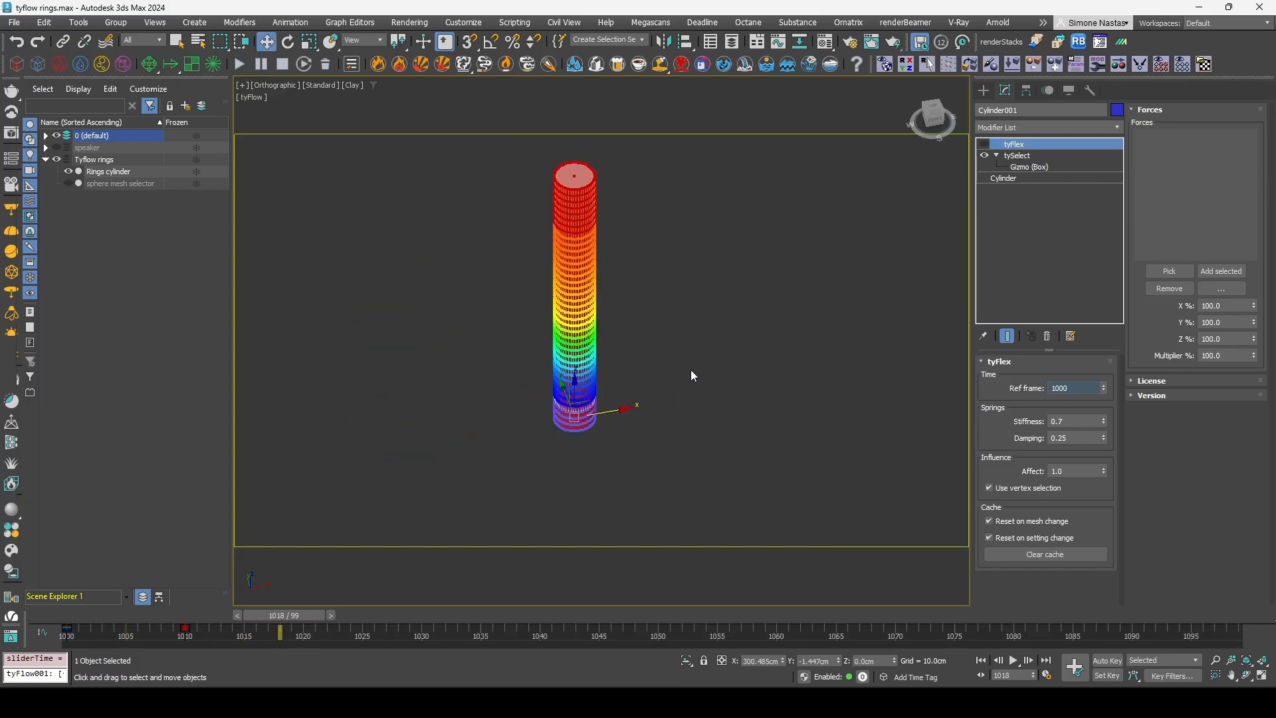
- Delete the test cylinder and return to frame 1000
key("Delete")
key("Home")
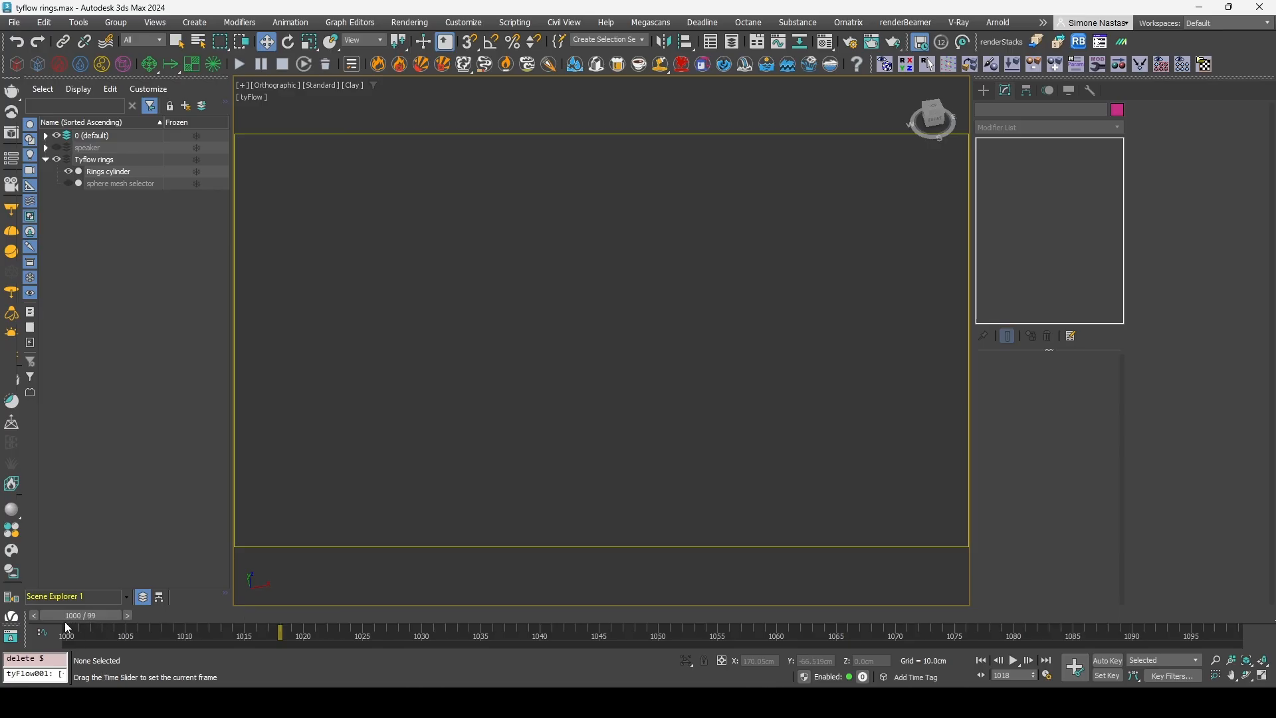
- Select the Rings cylinder and preview its displaced surface up to frame 1030
left_click(108, 172)
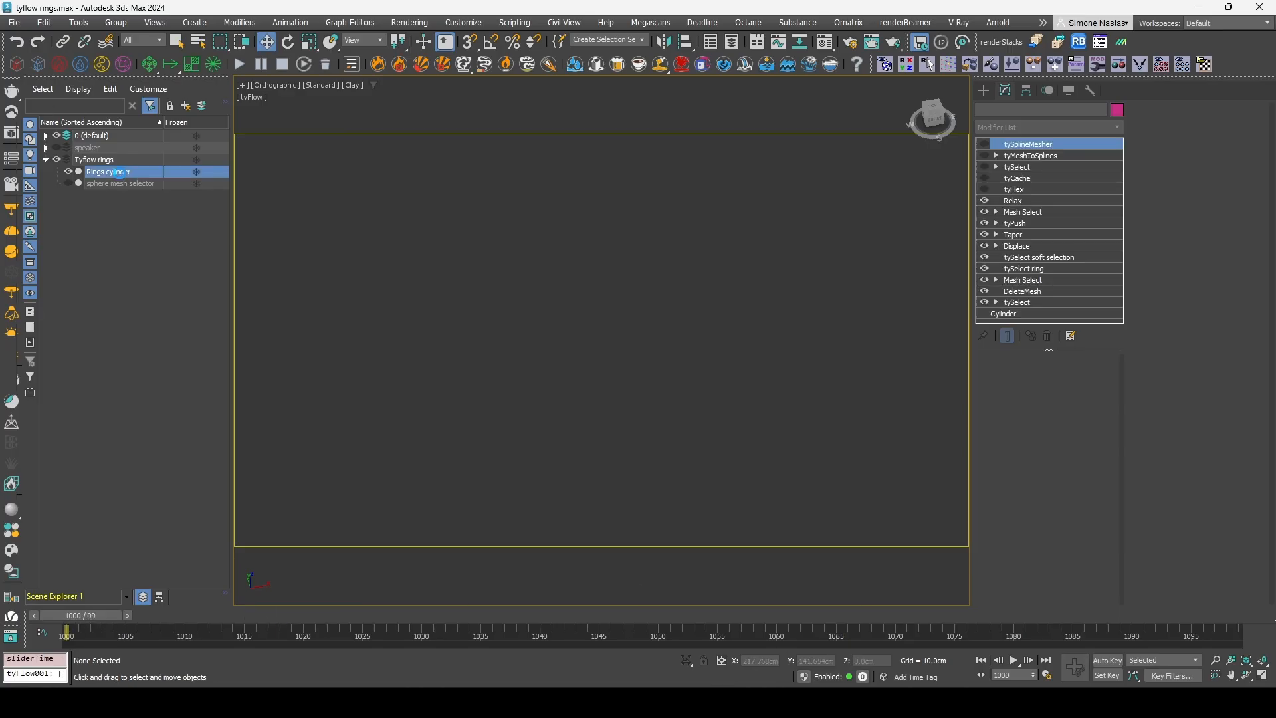
key("z")
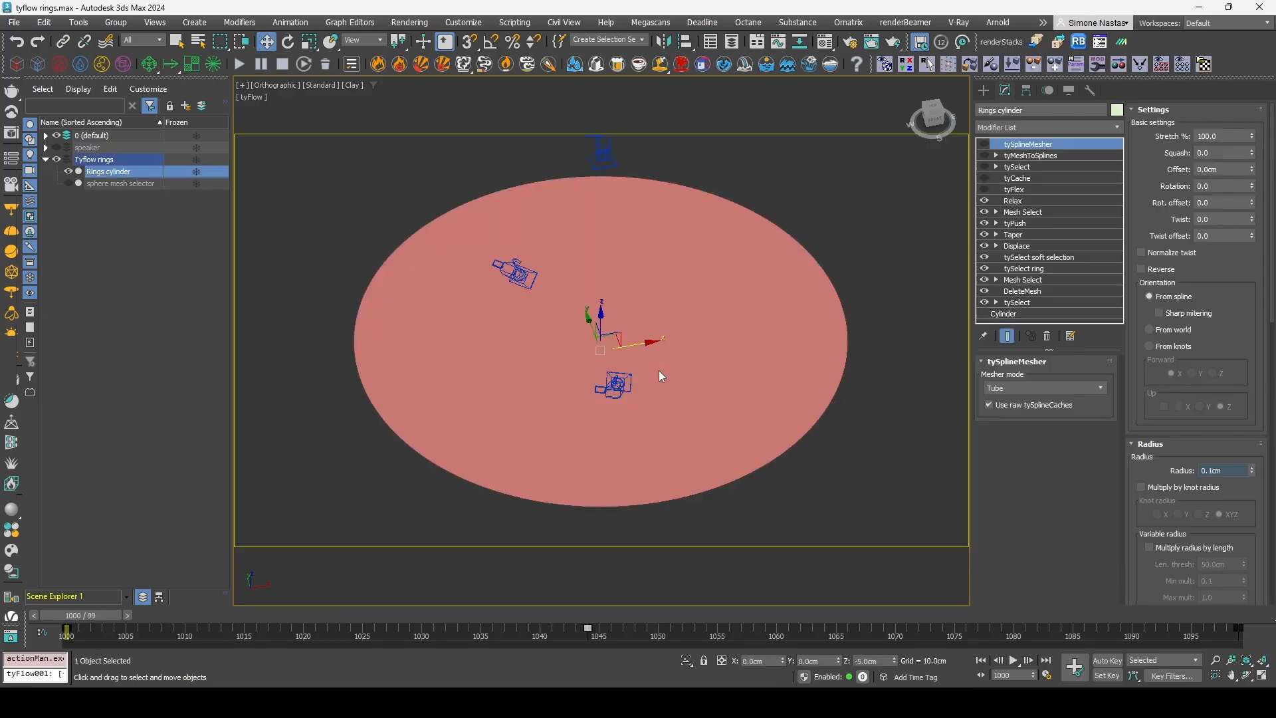
left_click(357, 625)
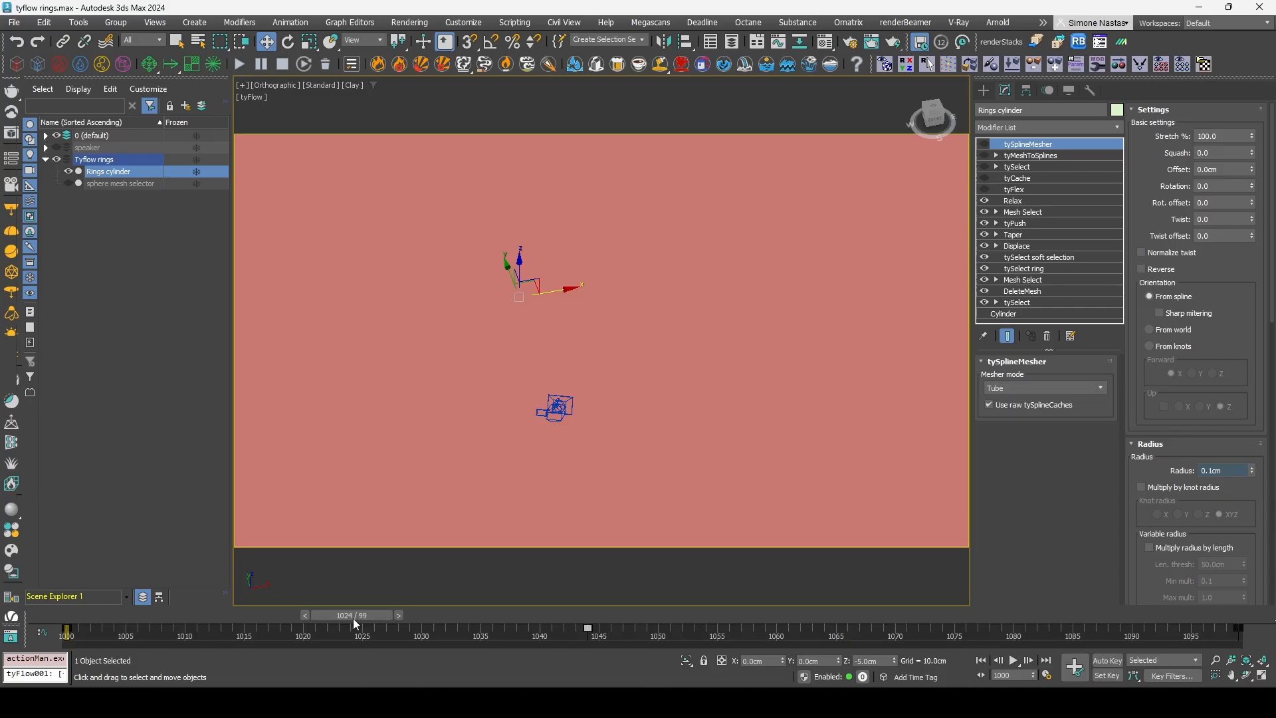
left_click_drag(354, 619, 436, 623)
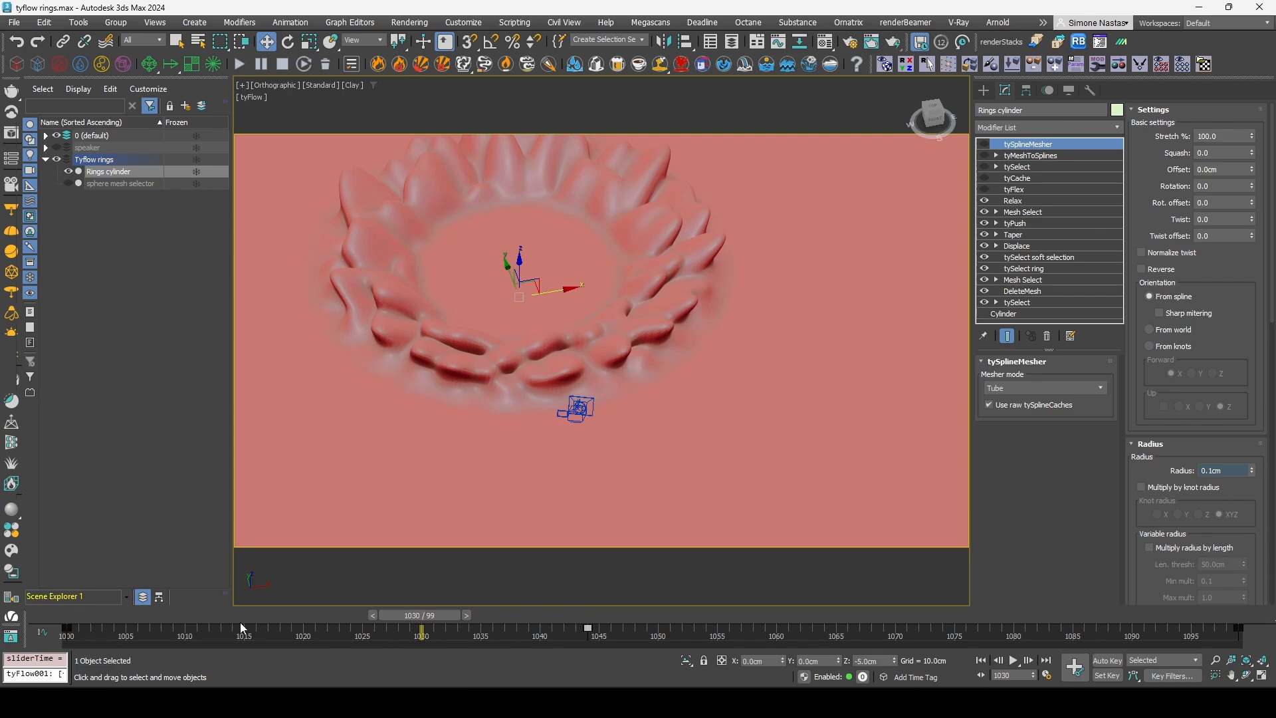
- Enable tyFlex on the Rings cylinder and preview its effect on the ripples around frame 1028
left_click(1013, 191)
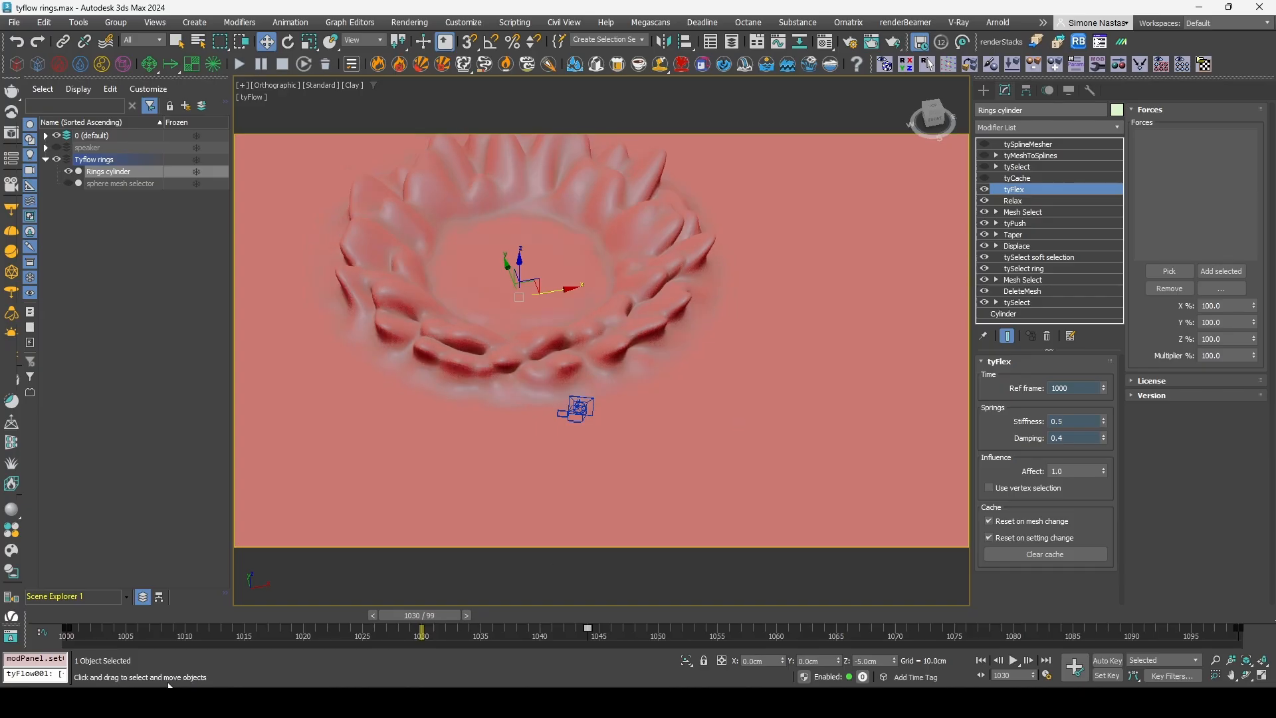
left_click_drag(330, 618, 422, 625)
key("w")
- Show edged faces, examine the flexed mesh up close through frame 1041, and return to frame 1000
key("F4")
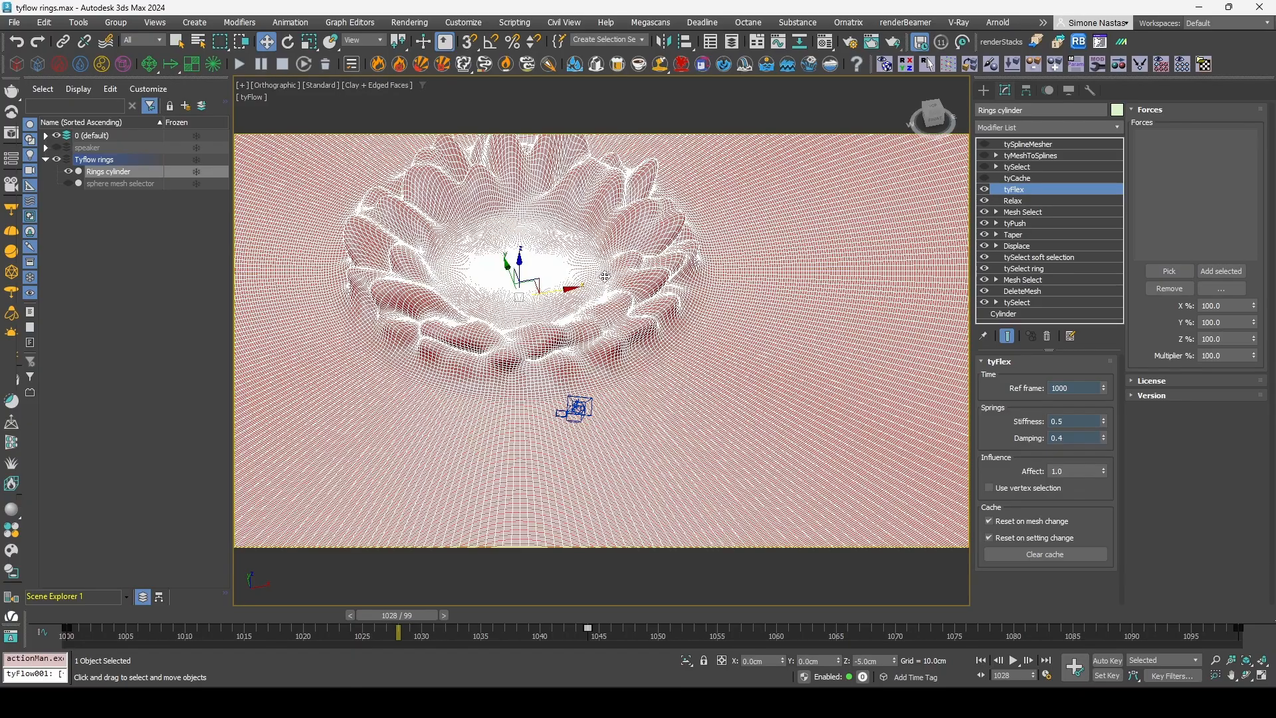
scroll(600, 266, "up", 10)
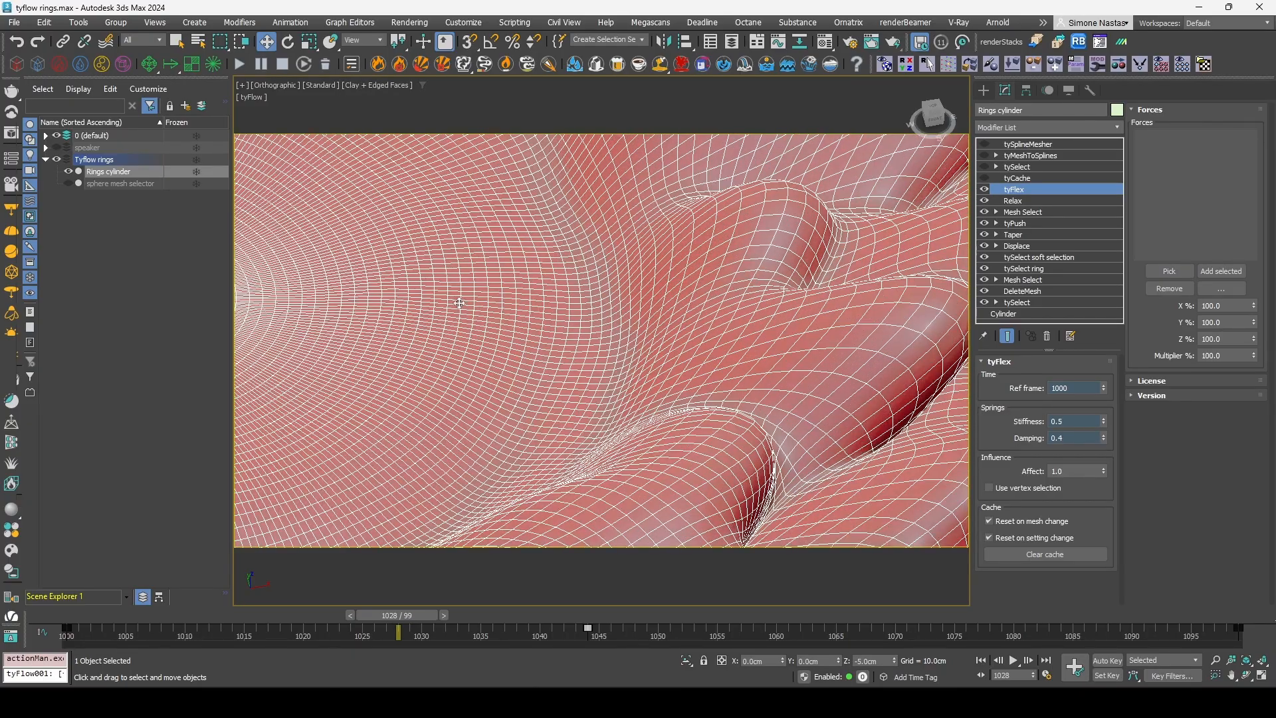
scroll(459, 304, "down", 5)
middle_click_drag(437, 312, 575, 345)
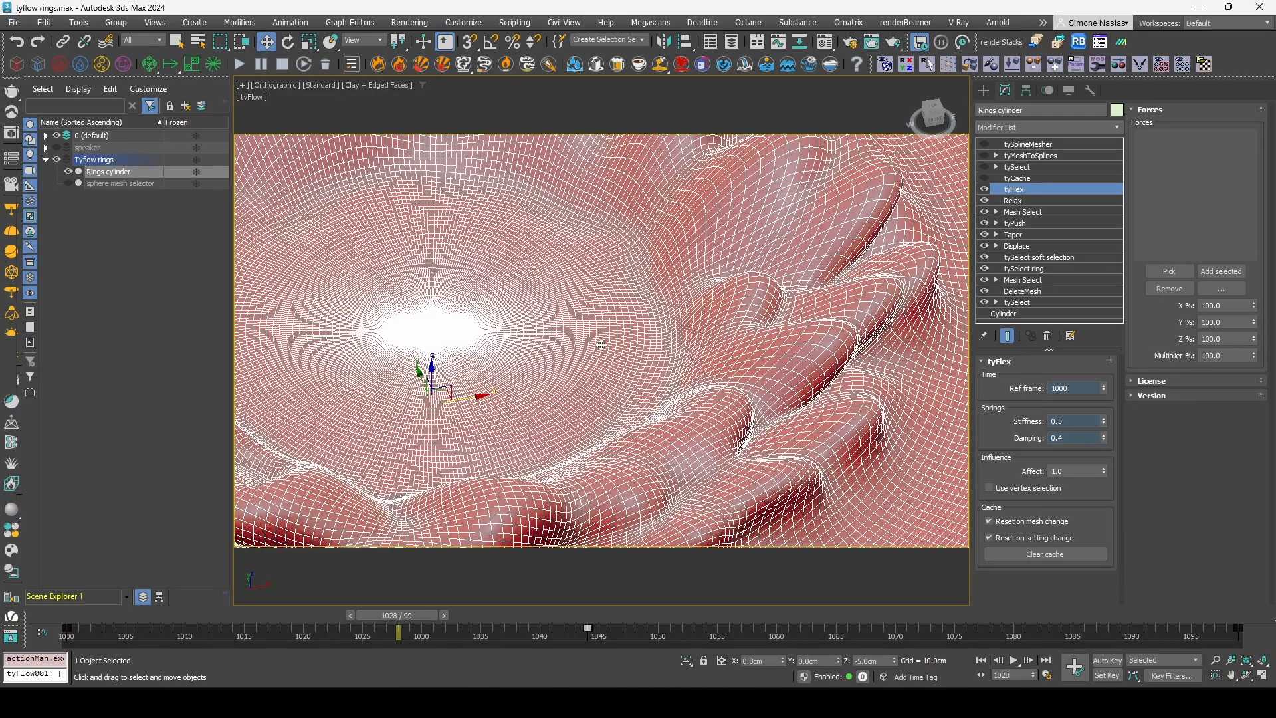
left_click_drag(401, 625, 558, 628)
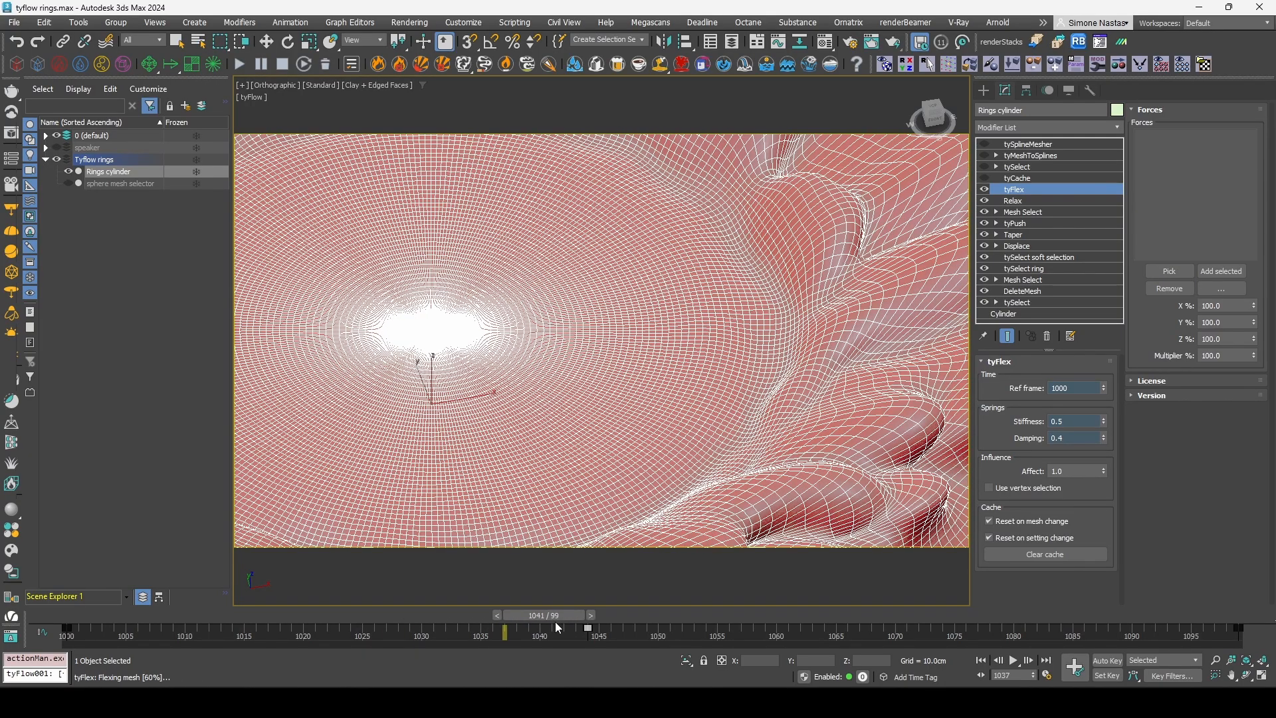
key("w")
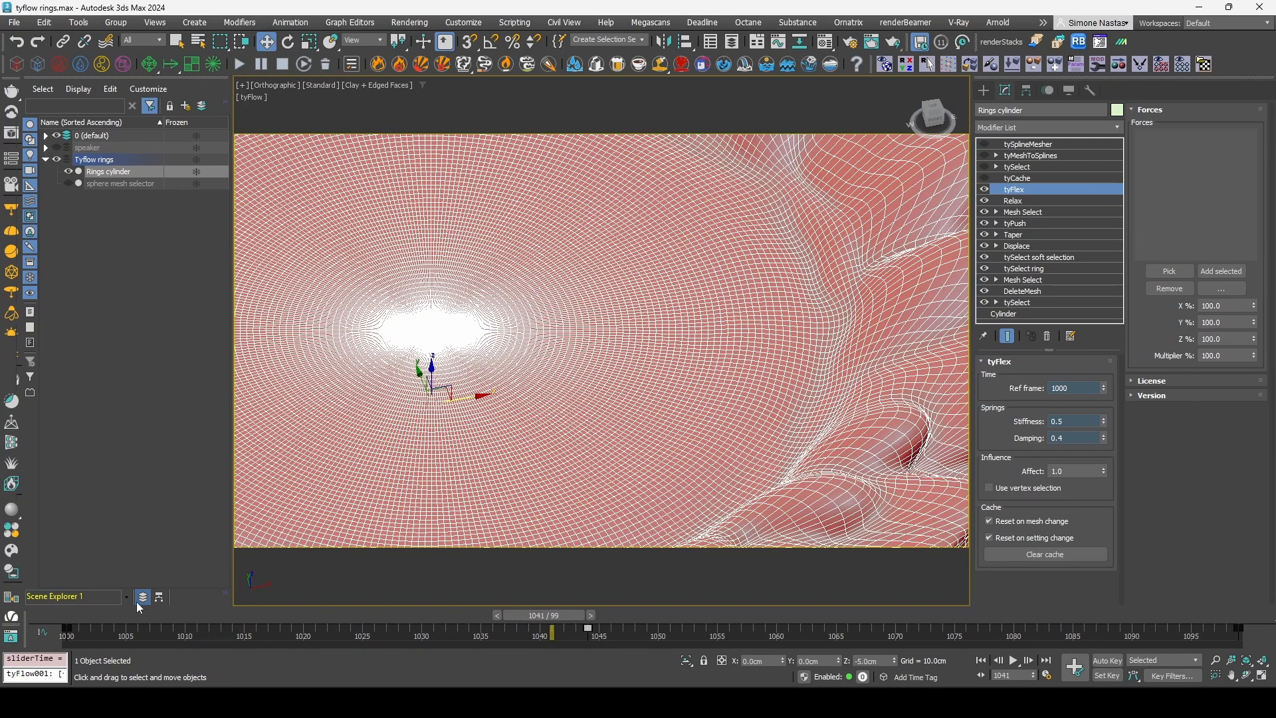
left_click(67, 628)
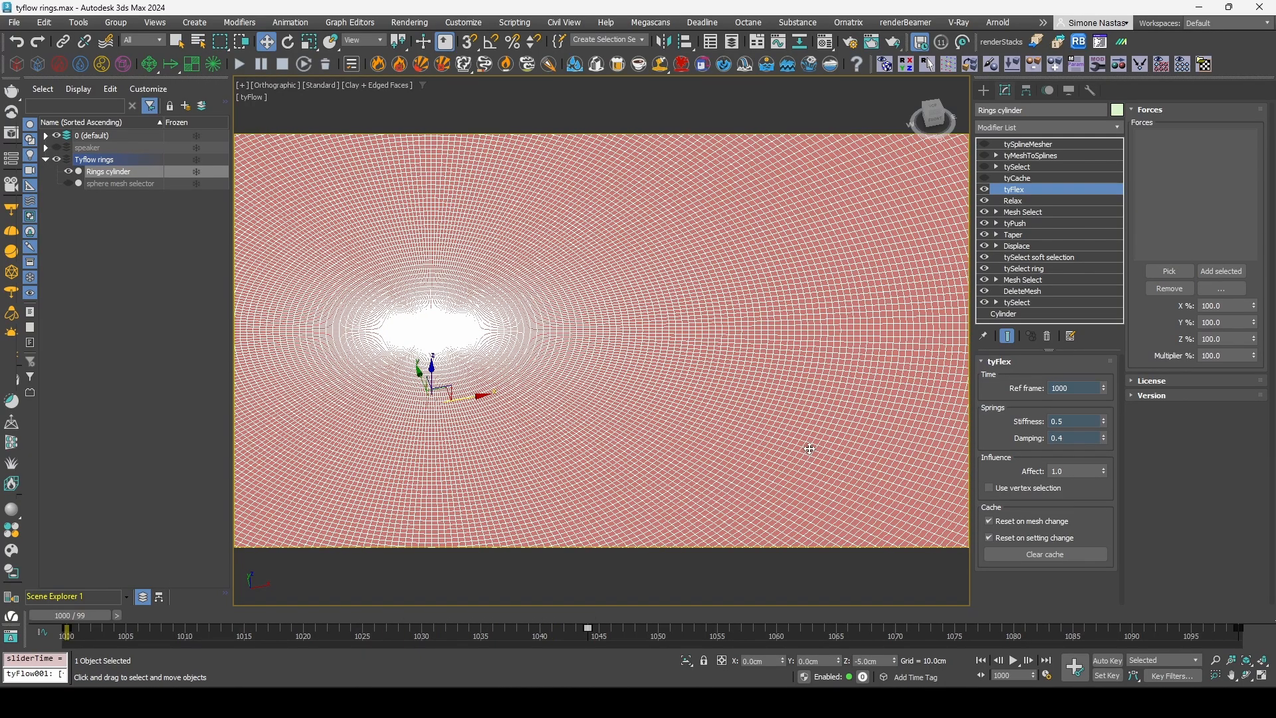
- Enable tyCache on the Rings cylinder and switch off all modifiers beneath it, from tyFlex down to the lowest tySelect
left_click(1051, 177)
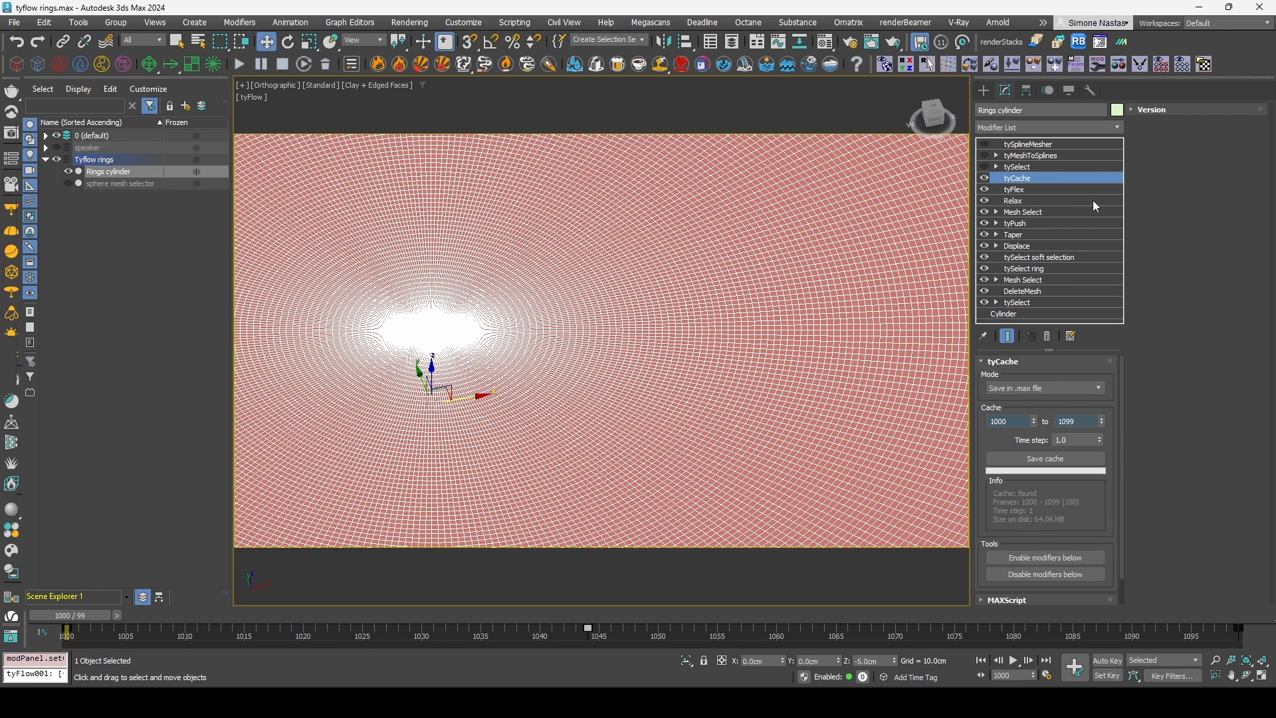
left_click(1063, 303, "shift")
right_click(1063, 302)
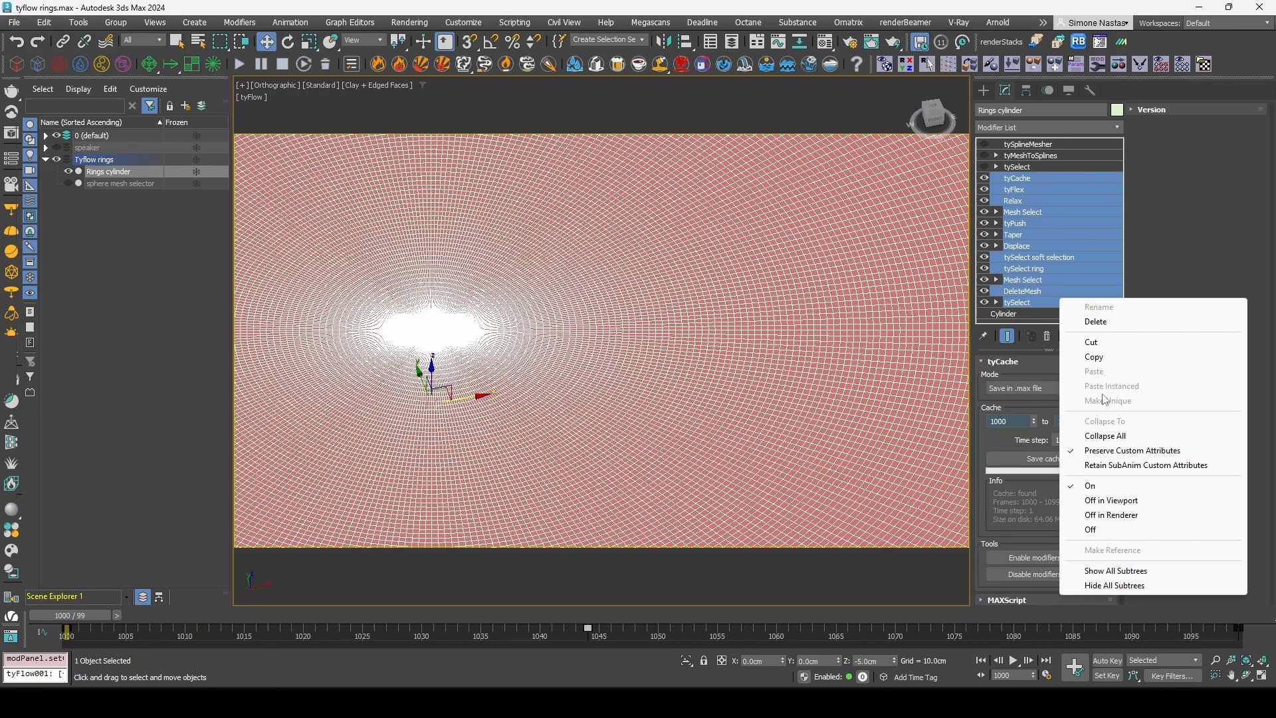
left_click(1139, 531)
left_click(986, 180)
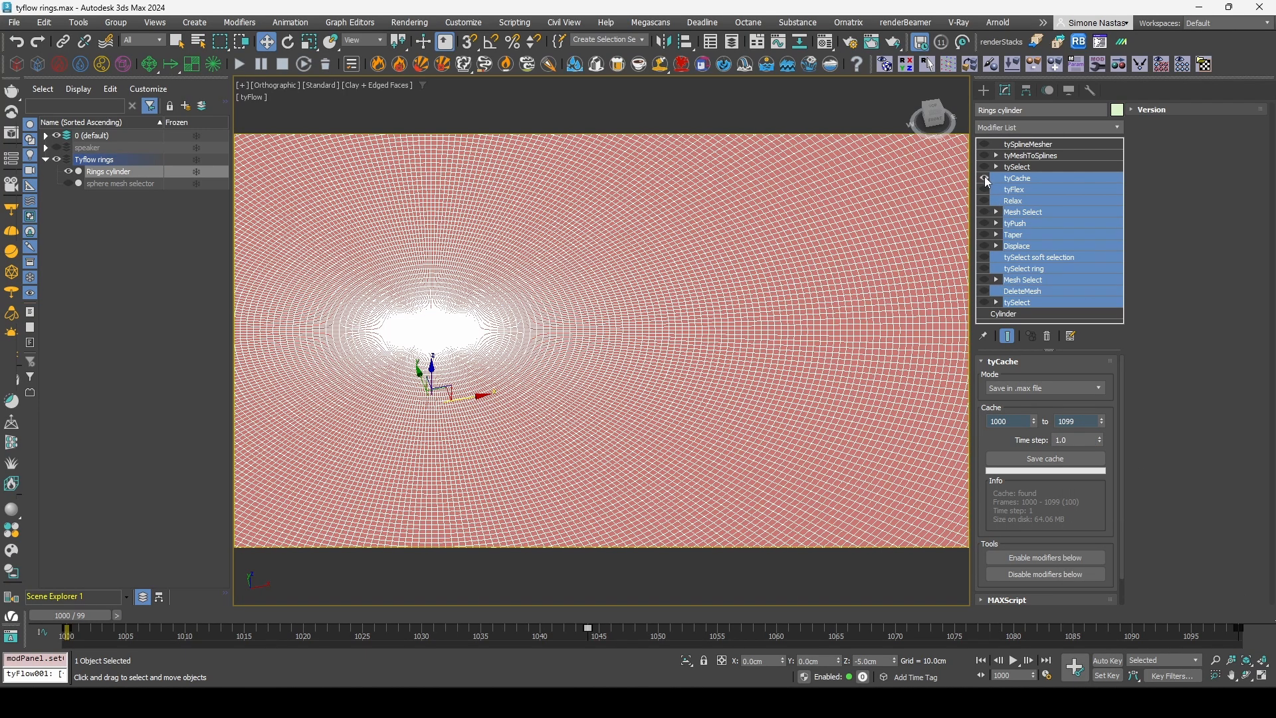
left_click(1014, 185)
- Check the cached Rings cylinder on the timeline, ending at frame 1000, and hide the edged faces
scroll(436, 400, "down", 8)
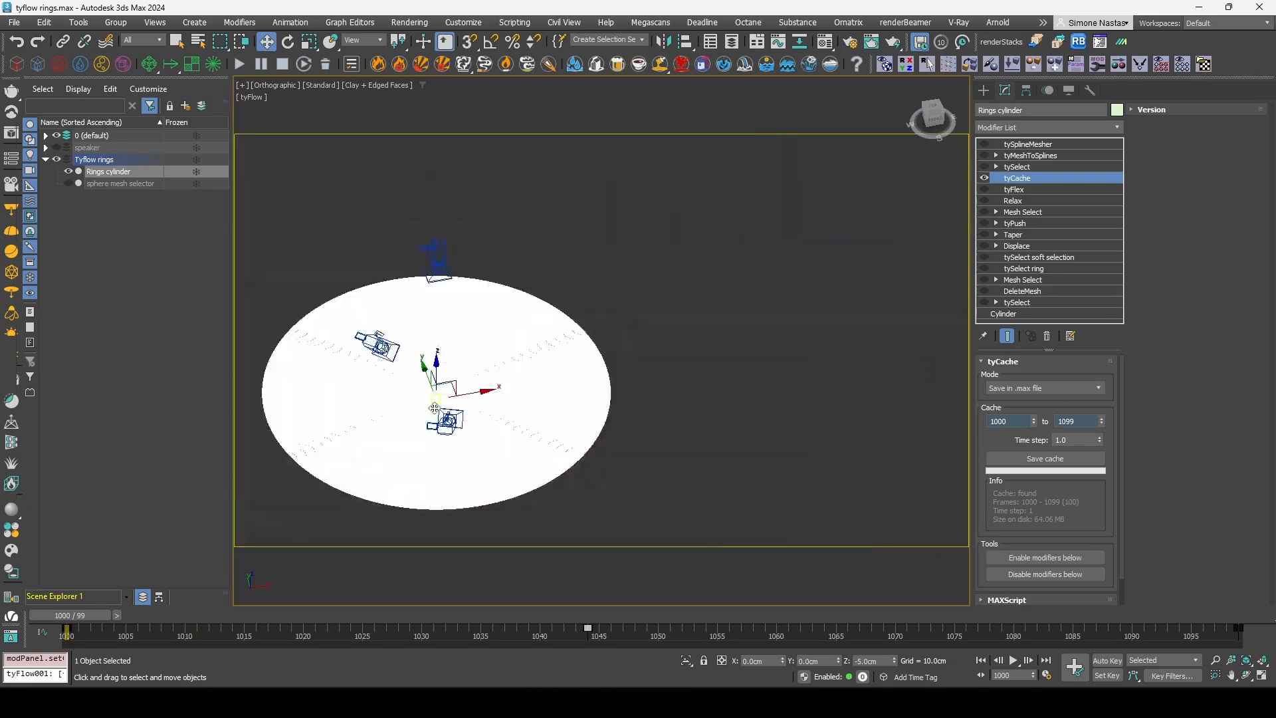
mouse_move(87, 619)
left_mouse_down()
mouse_move(1226, 618)
mouse_move(41, 603)
mouse_move(1255, 596)
mouse_move(78, 593)
left_mouse_up()
key("w")
key("F4")
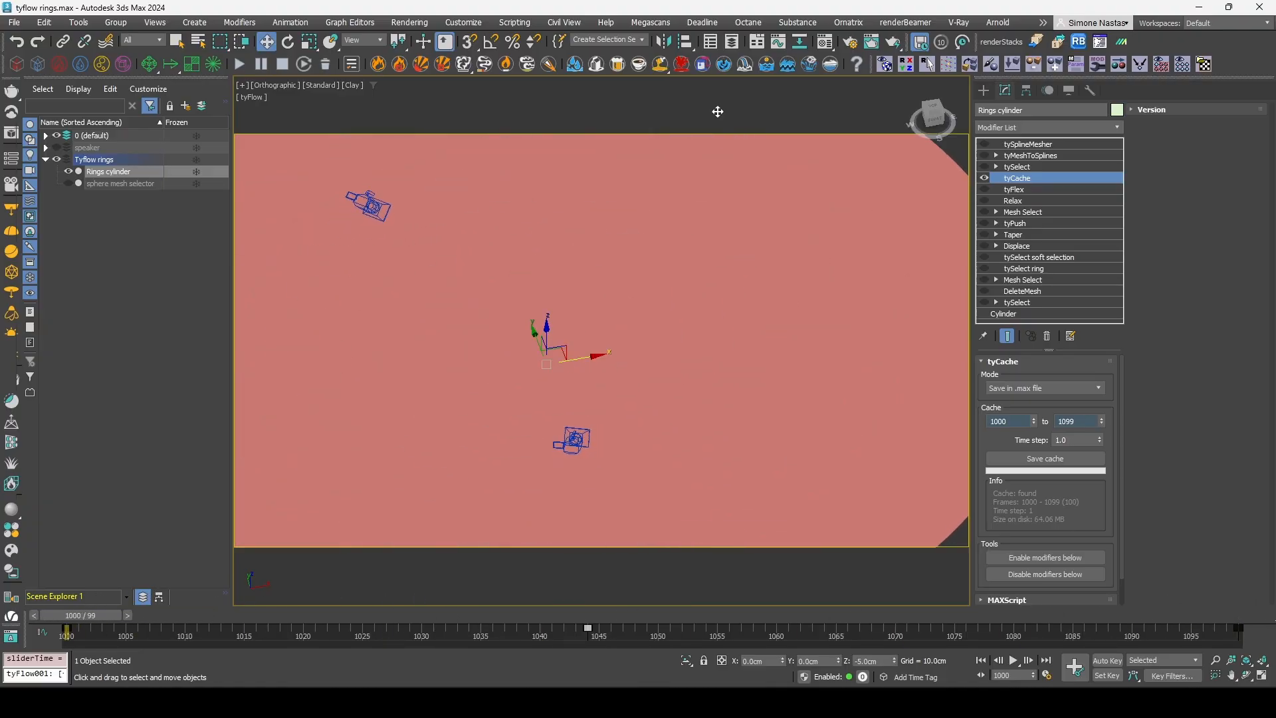
- Switch to the browser, review the Paperman Aura Studio reference video from about 00:27, and return to 3ds Max
left_click(857, 701)
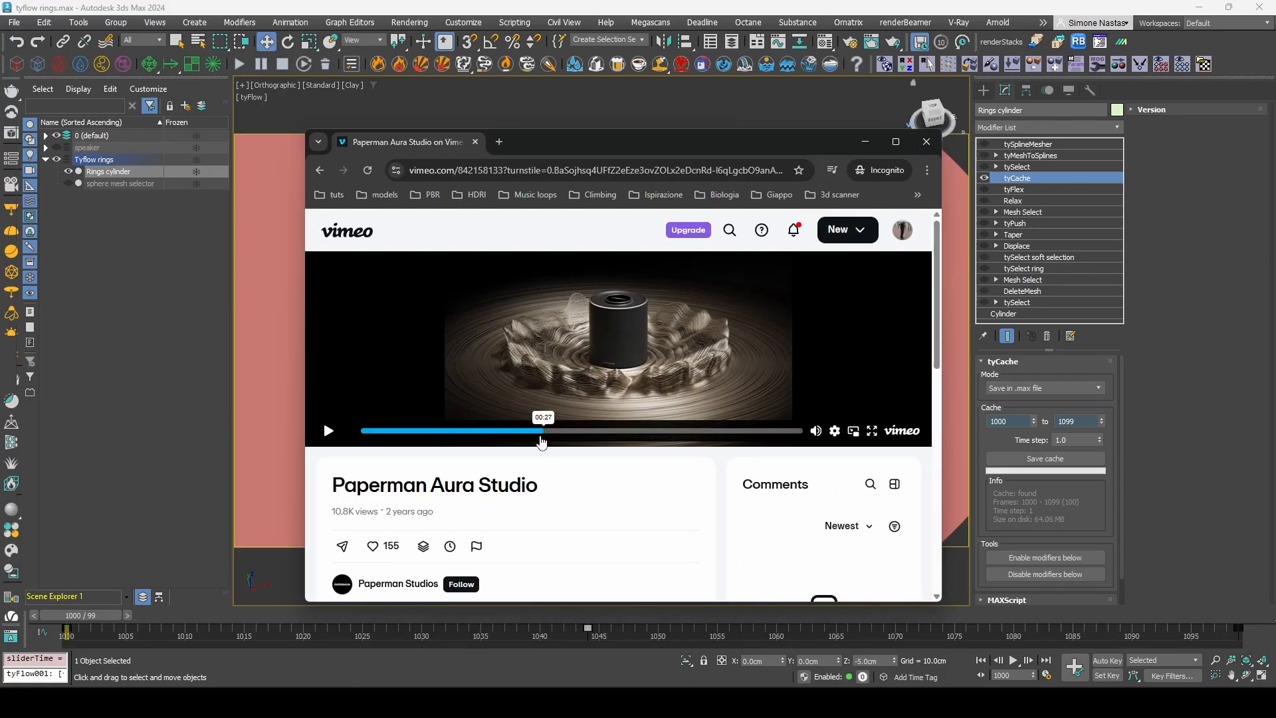
mouse_move(541, 431)
left_mouse_down()
mouse_move(567, 435)
mouse_move(551, 434)
left_mouse_up()
left_click(1265, 90)
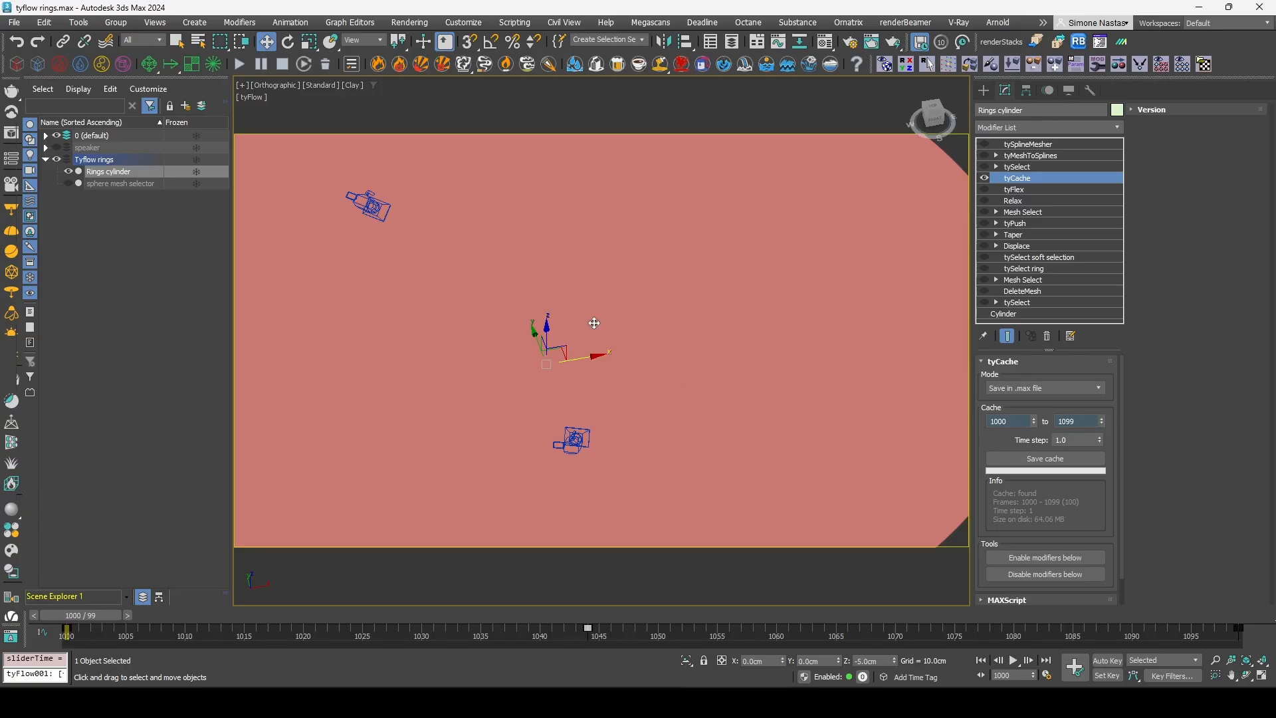
- Show edged faces on the Rings cylinder and enable the tySelect modifier directly above tyCache
key("F4")
scroll(658, 399, "up", 5)
scroll(648, 412, "up", 2)
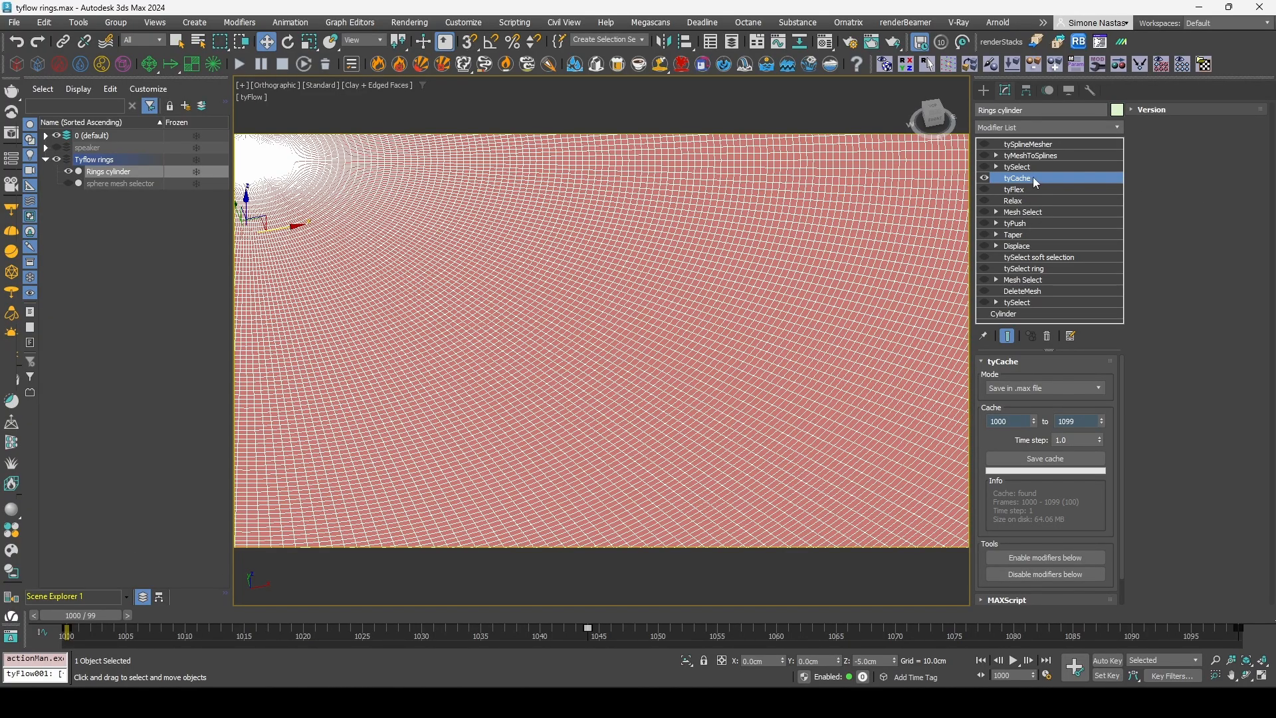
left_click(1024, 167)
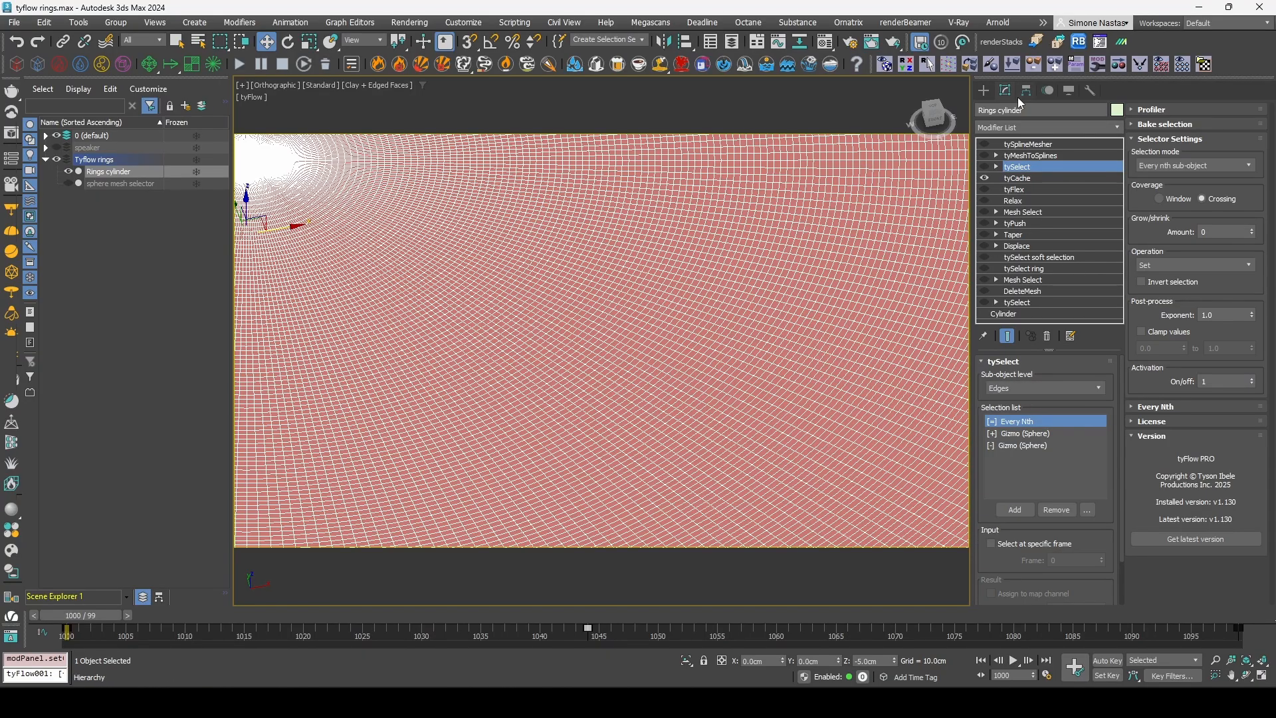
left_click(985, 167)
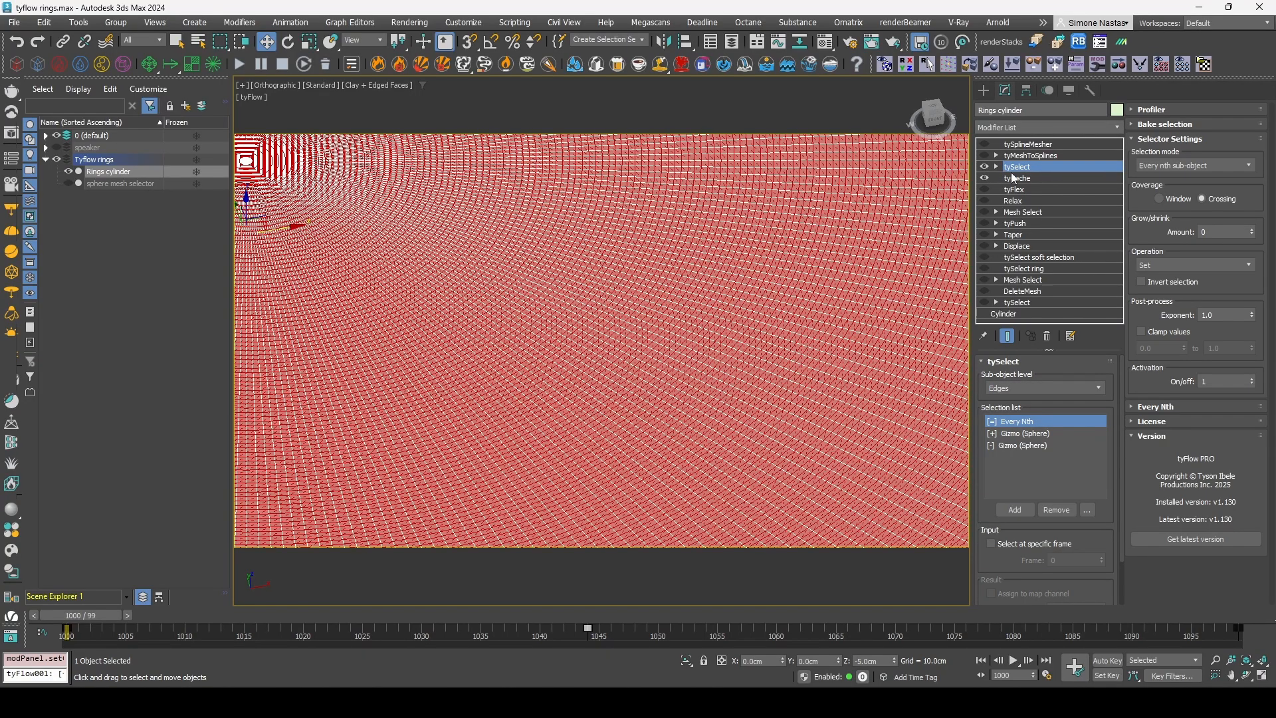
- Examine the edges selected by tySelect out to the disc's rim and open its Every Nth settings
scroll(786, 356, "down", 3)
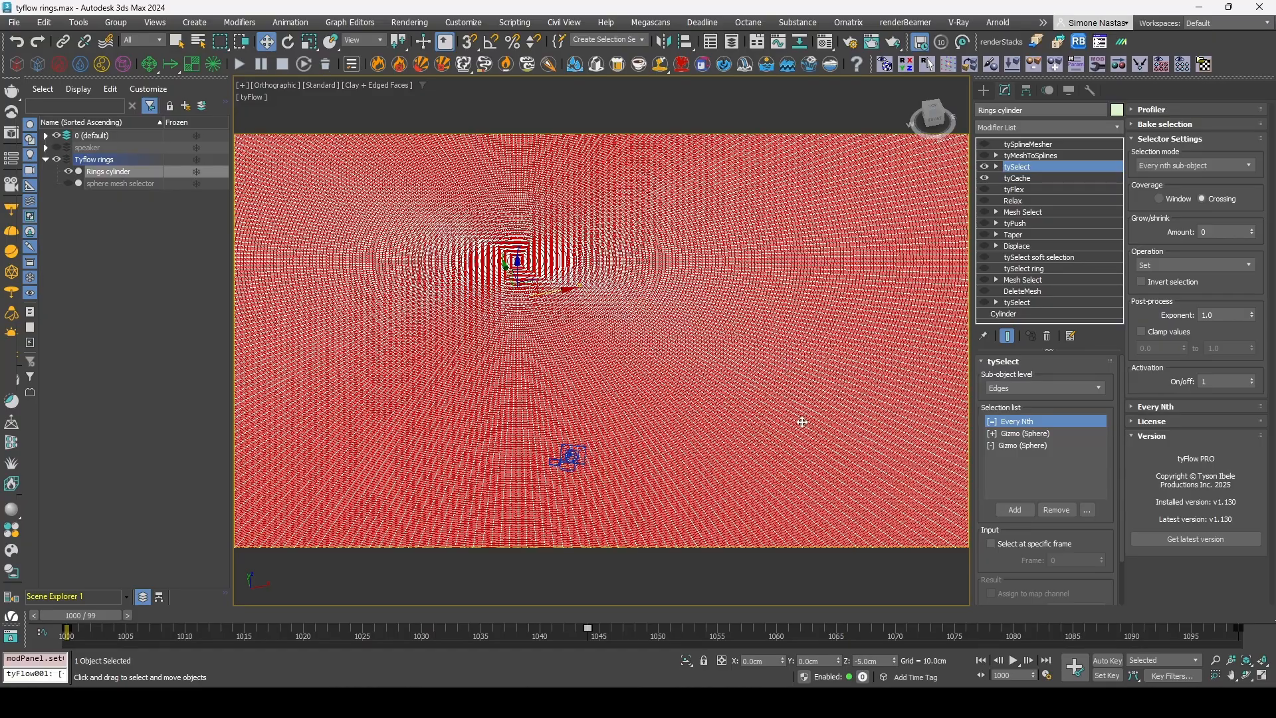
middle_click_drag(872, 459, 505, 157)
scroll(699, 389, "up", 8)
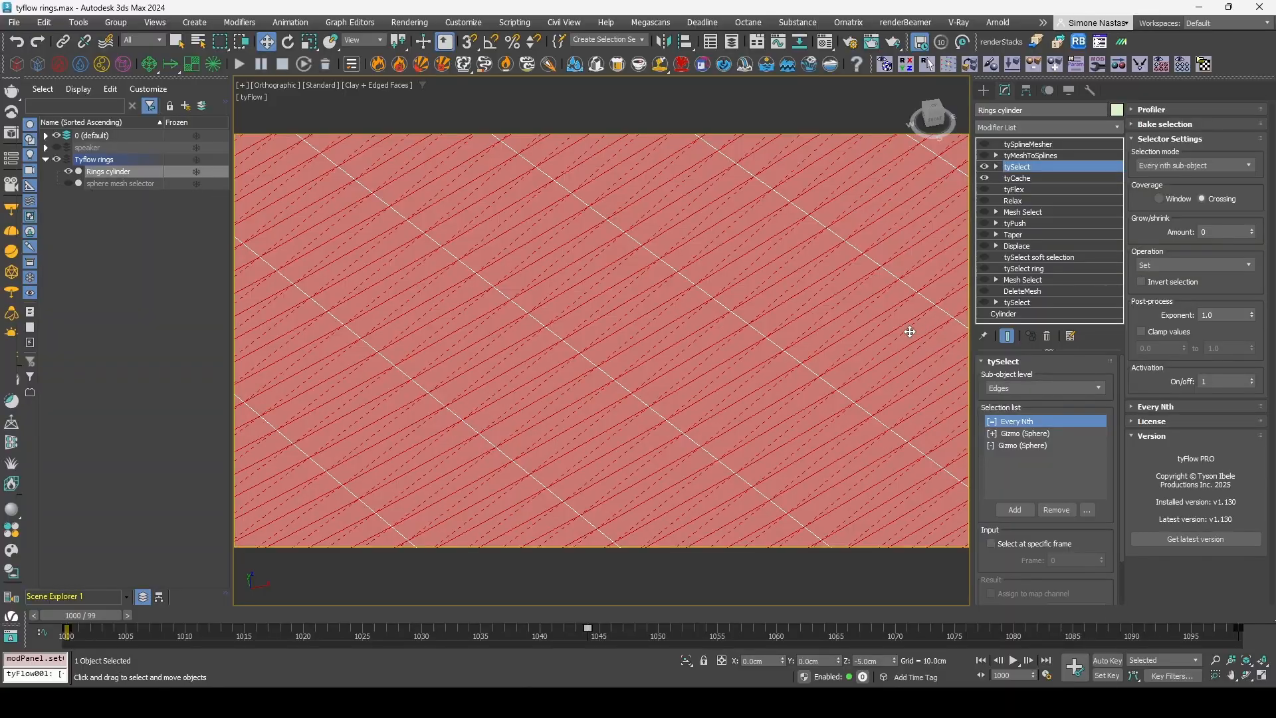
scroll(692, 337, "down", 2)
scroll(692, 337, "up", 6)
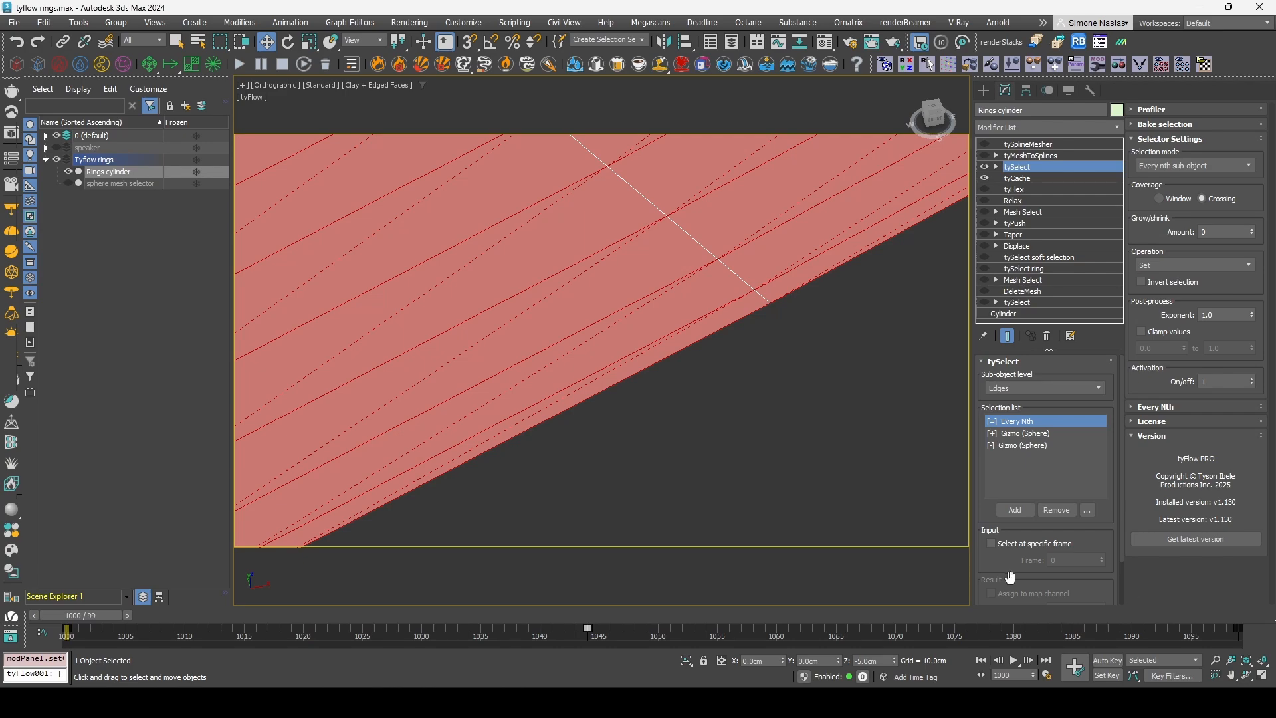
mouse_move(1010, 578)
left_mouse_down()
mouse_move(972, 363)
mouse_move(989, 564)
left_mouse_up()
left_click(1165, 407)
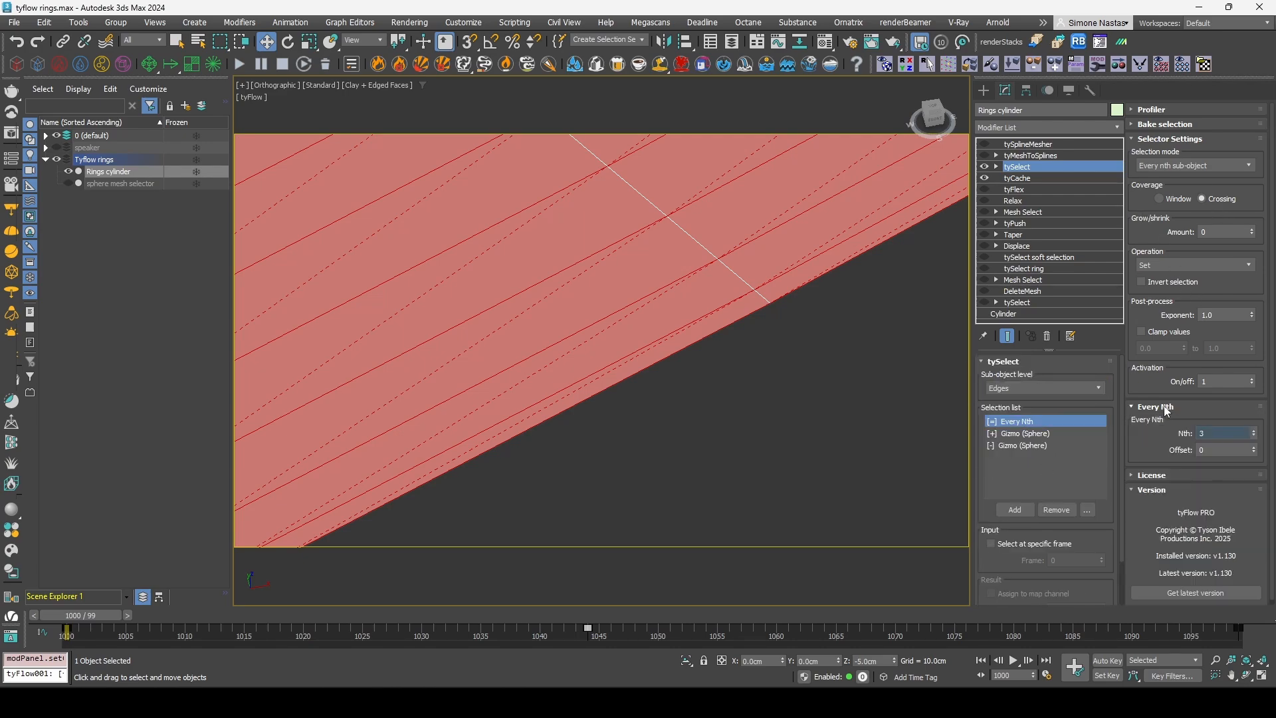
- Try an Nth value of 1 for the Every Nth edge selector, set it to 2, and compare the selected edges
right_click(1257, 437)
right_click(1258, 437)
scroll(697, 284, "down", 6)
scroll(557, 323, "up", 7)
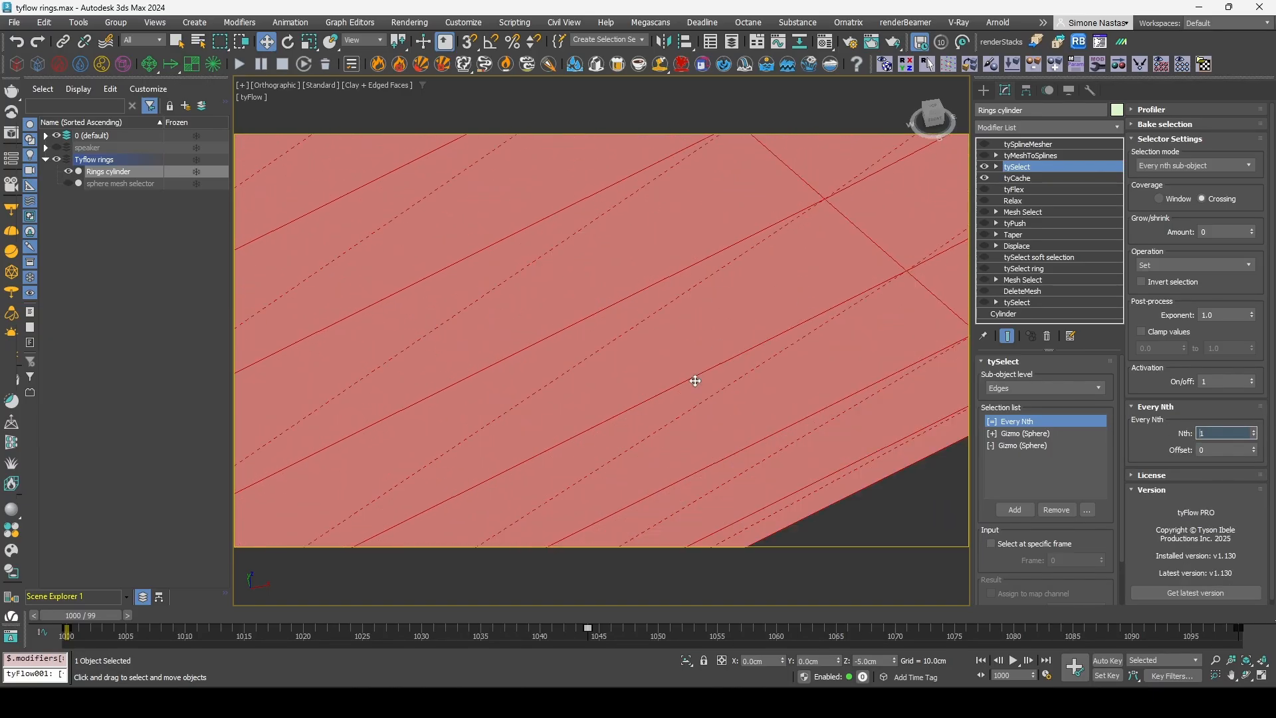
scroll(818, 338, "down", 3)
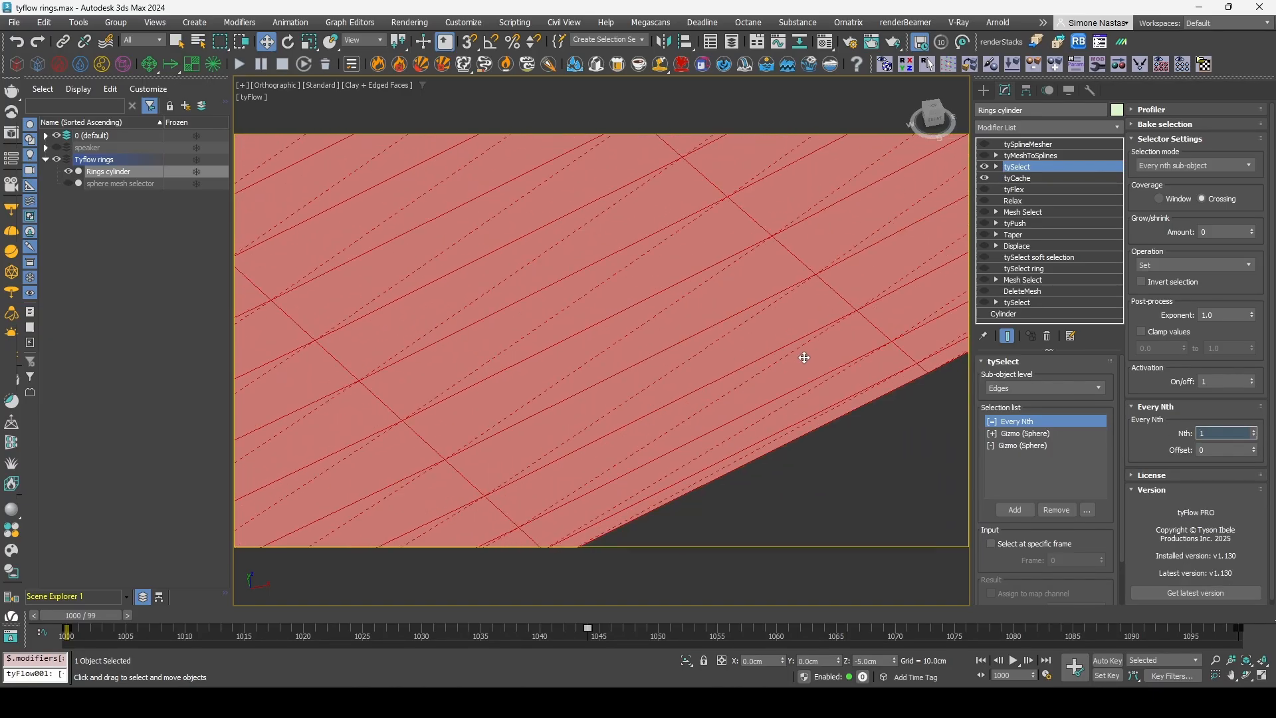
left_click(1255, 433)
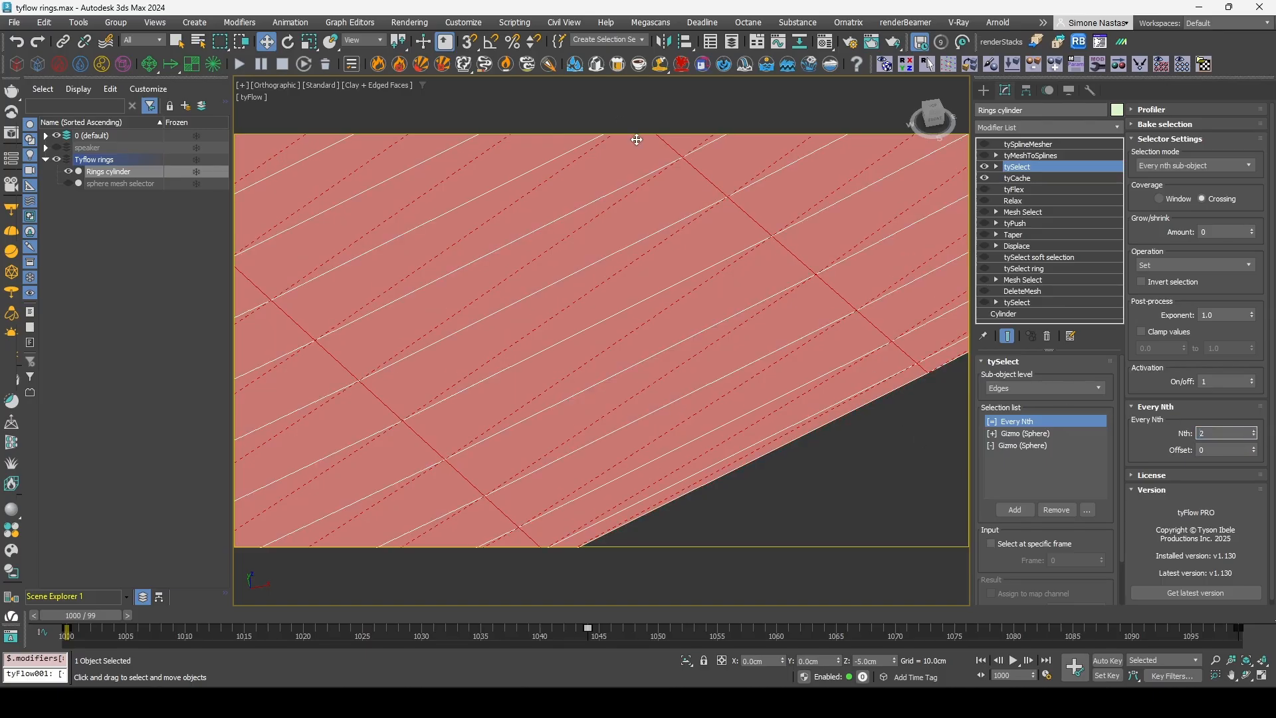
scroll(746, 299, "down", 3)
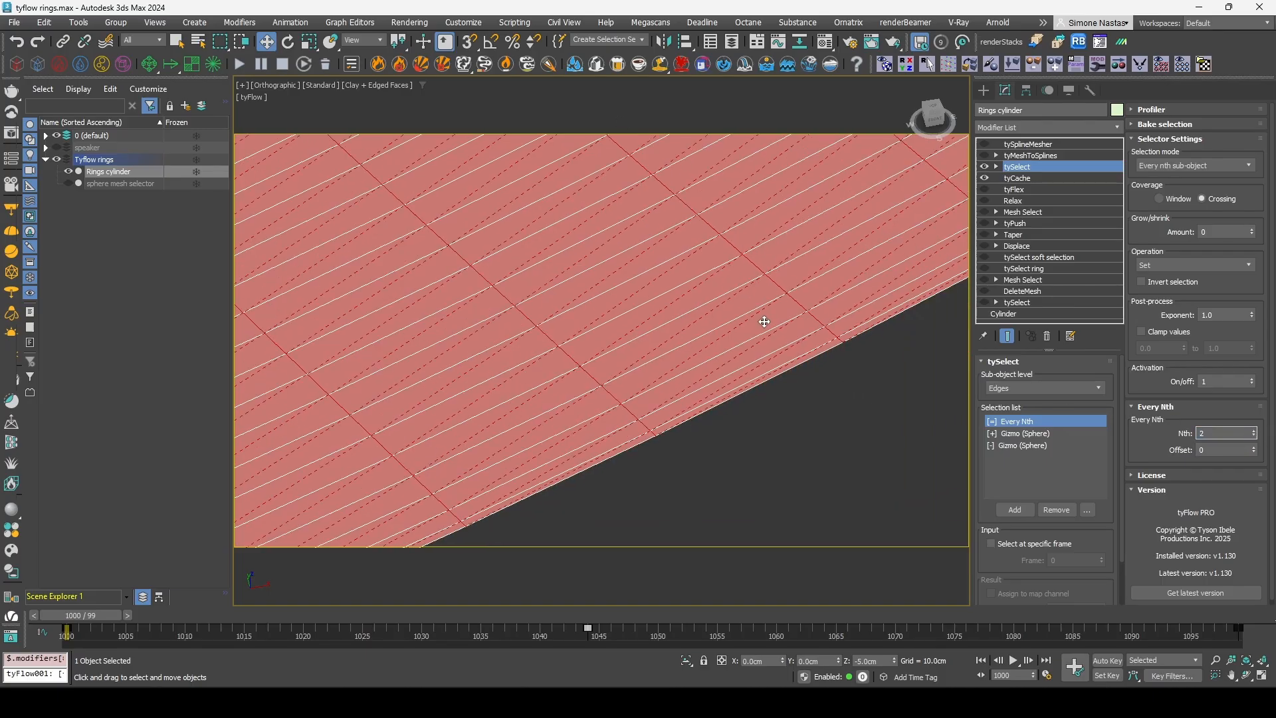
- Set the Every Nth edge selector's Nth value to 3 and examine the selected edges near the disc's rim
left_click(1255, 430)
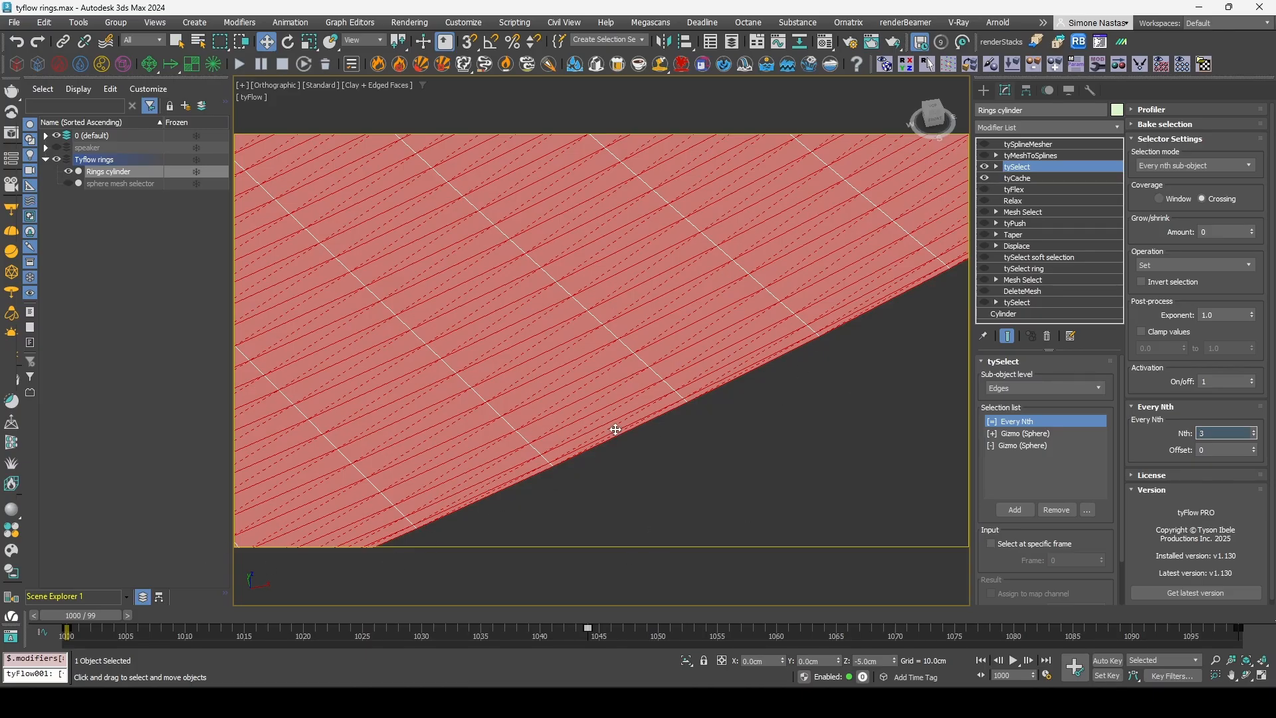
scroll(615, 429, "down", 2)
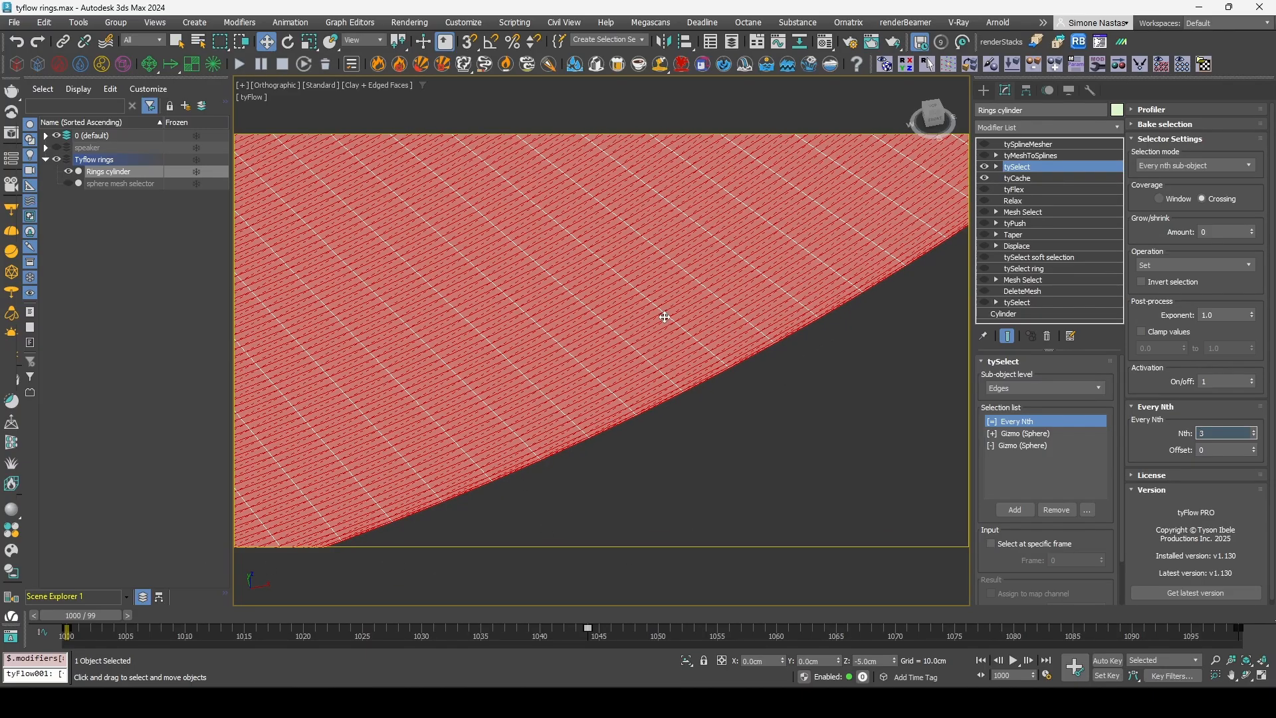
scroll(555, 453, "up", 4)
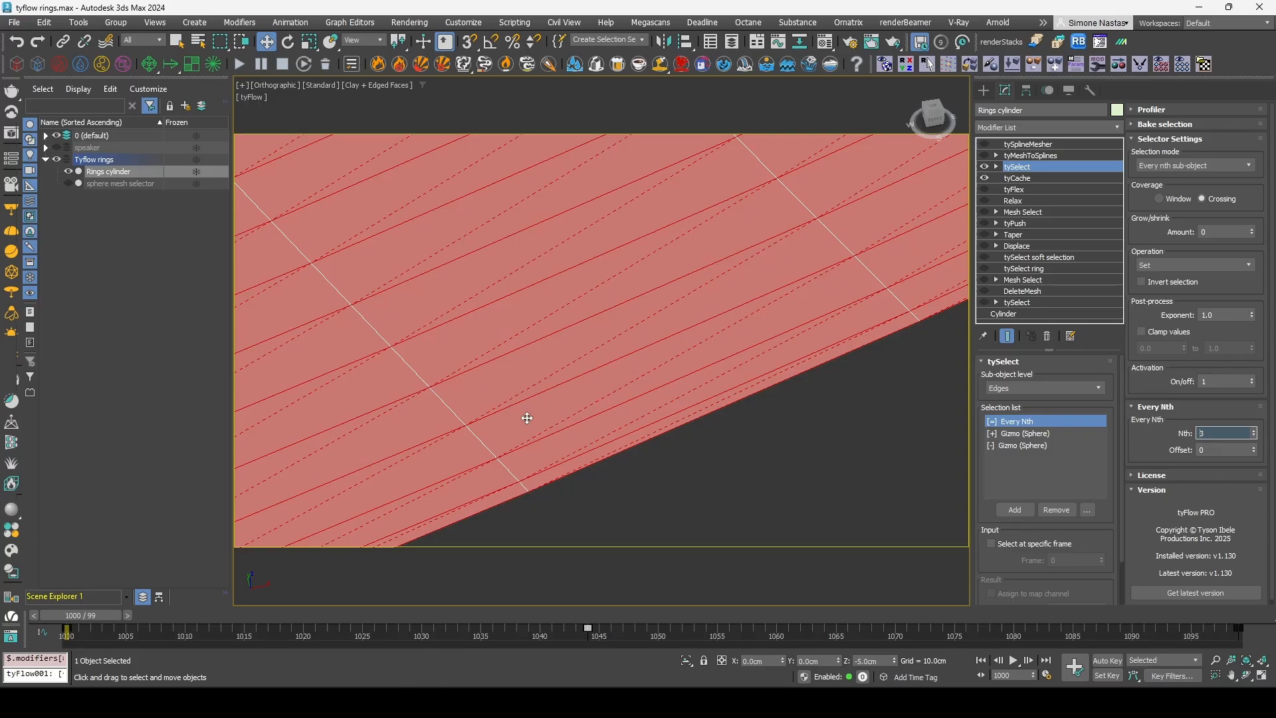
- Enable the tyMeshToSplines modifier, examine the splines near the disc's rim, and review the base Cylinder's parameters
left_click(1082, 155)
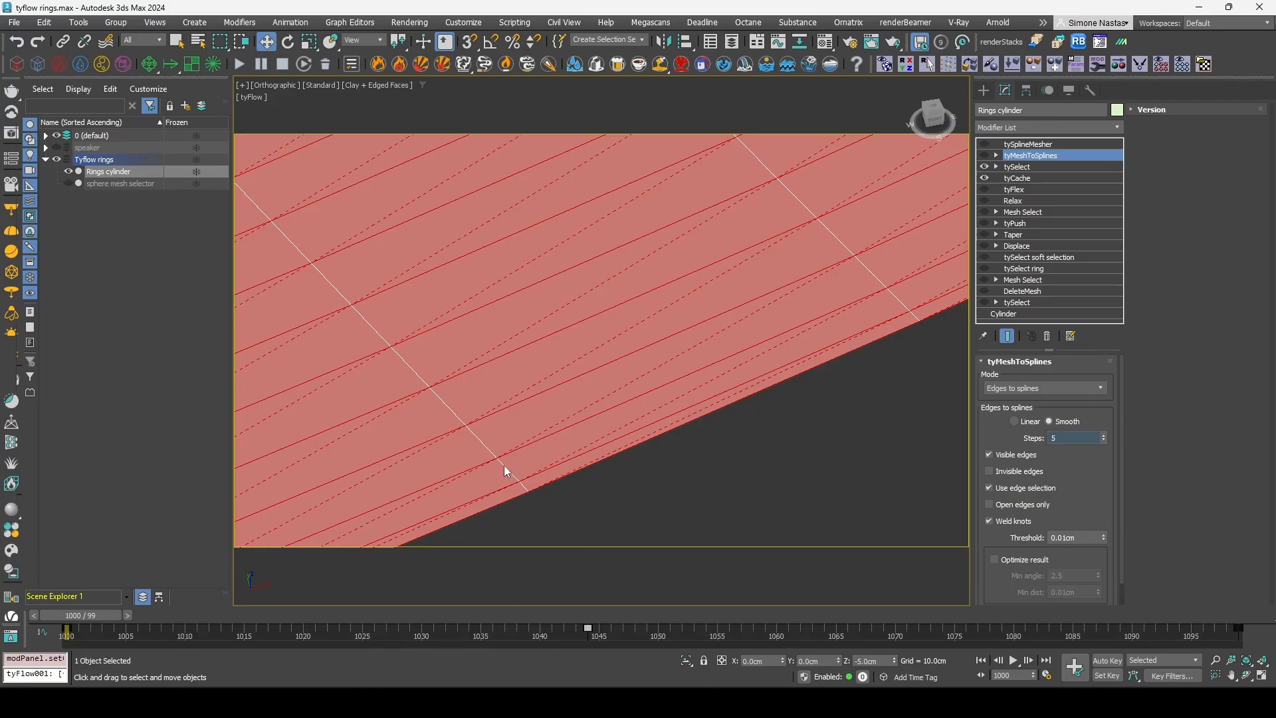
left_click(984, 166)
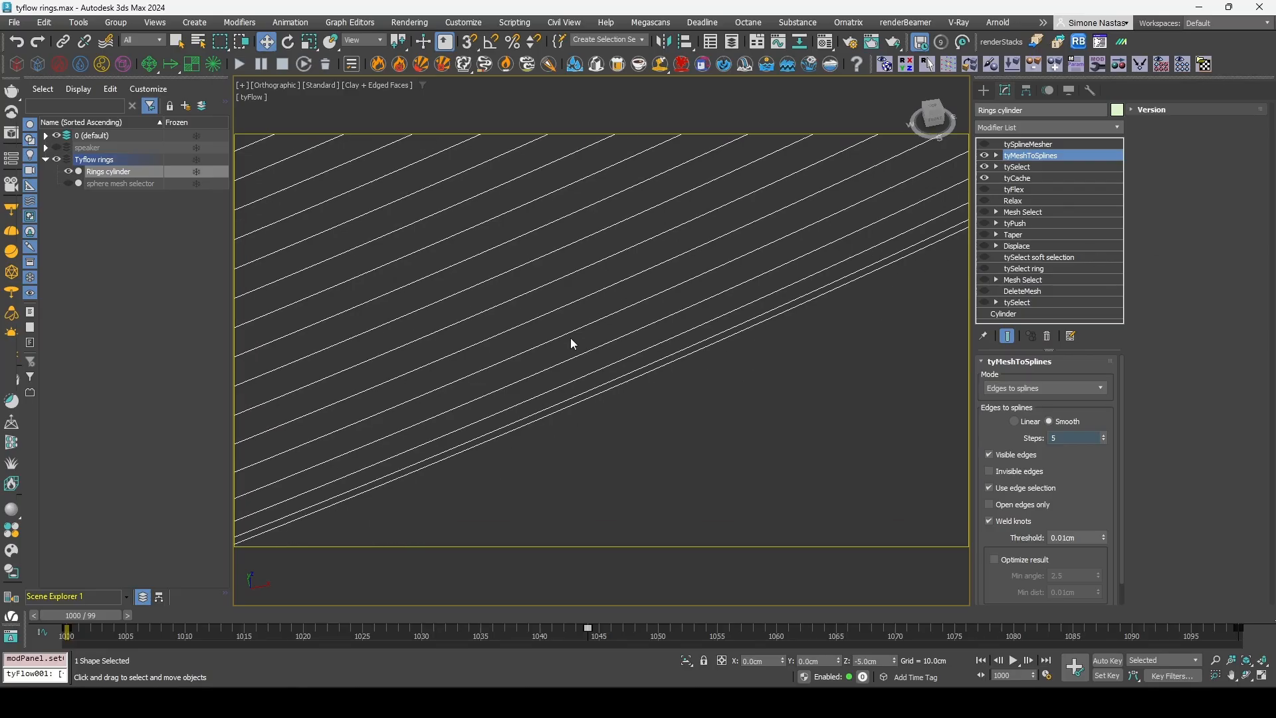
middle_click_drag(474, 275, 716, 527)
scroll(432, 291, "down", 4)
scroll(617, 371, "up", 4)
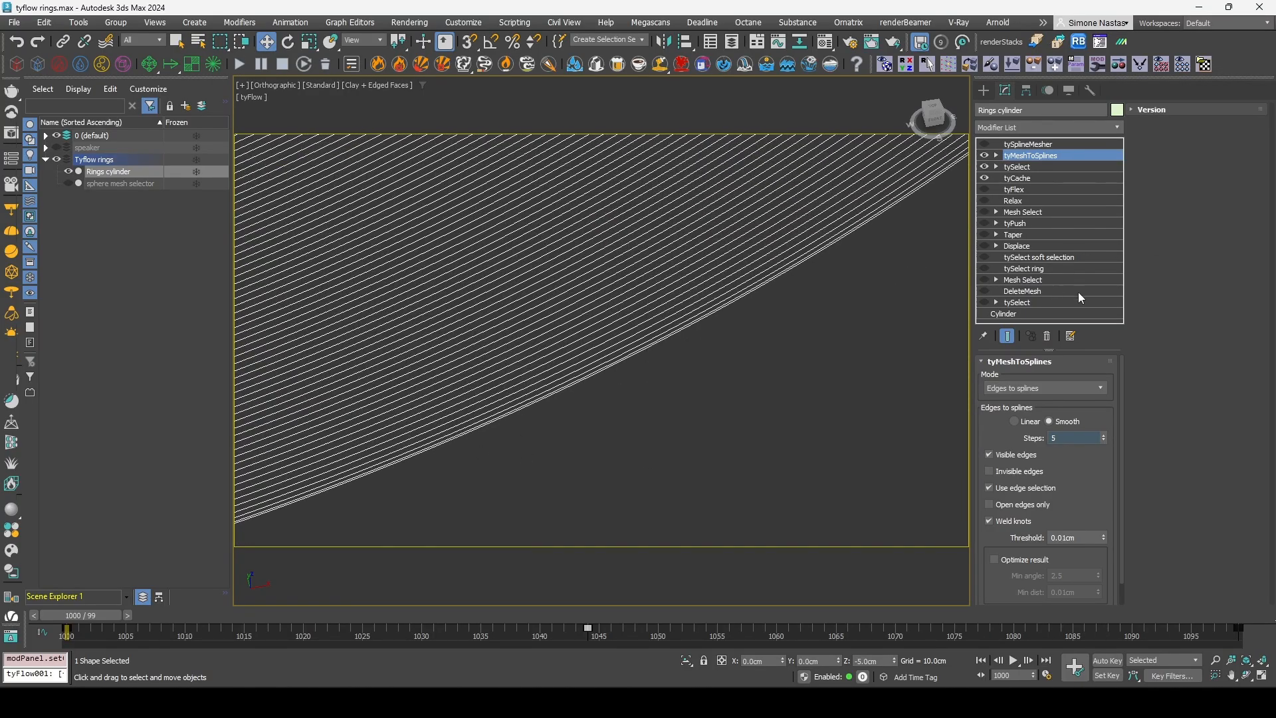
left_click(1029, 313)
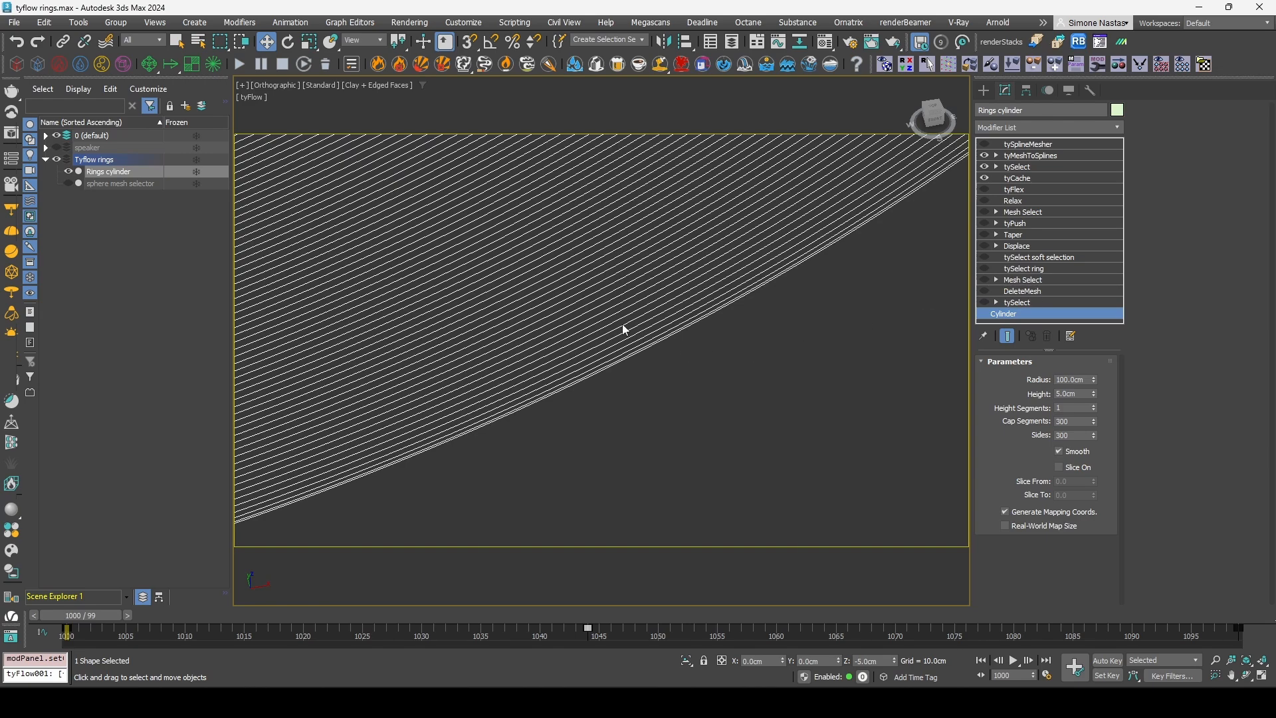
- Reopen the upper tySelect modifier, inspect its sphere gizmo selectors, and disable tyMeshToSplines
left_click(1037, 167)
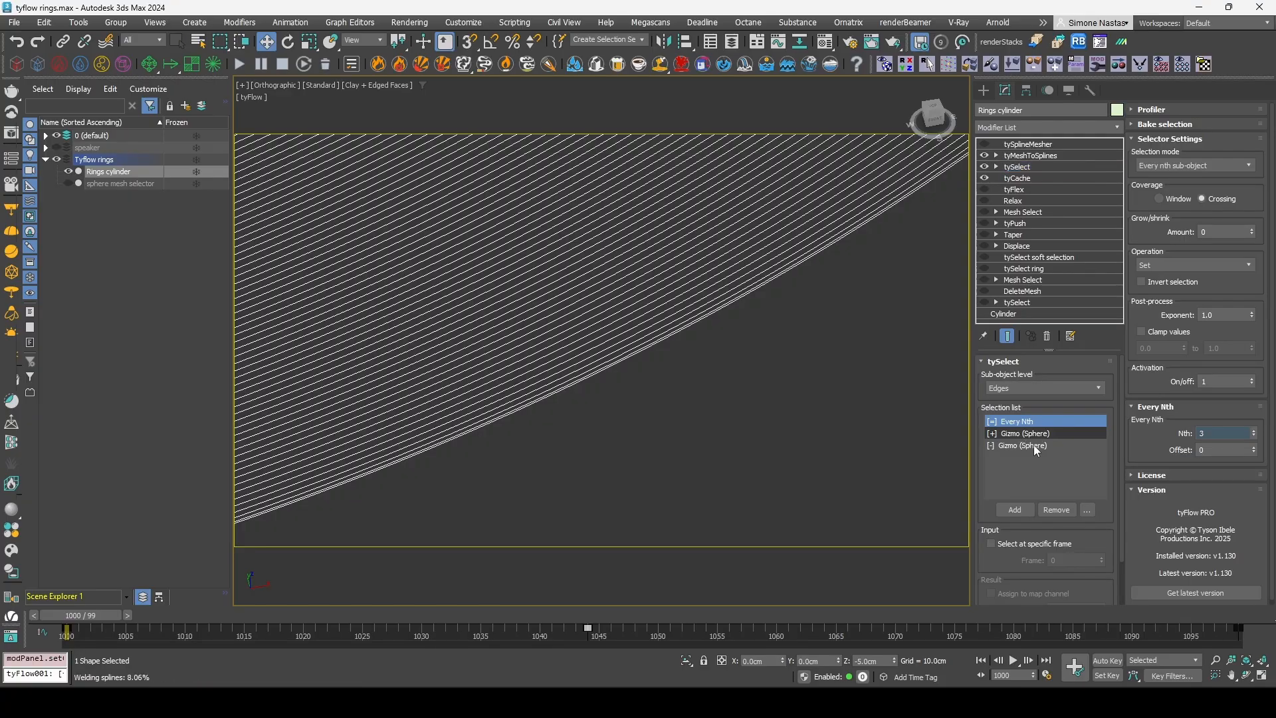
left_click(1035, 441)
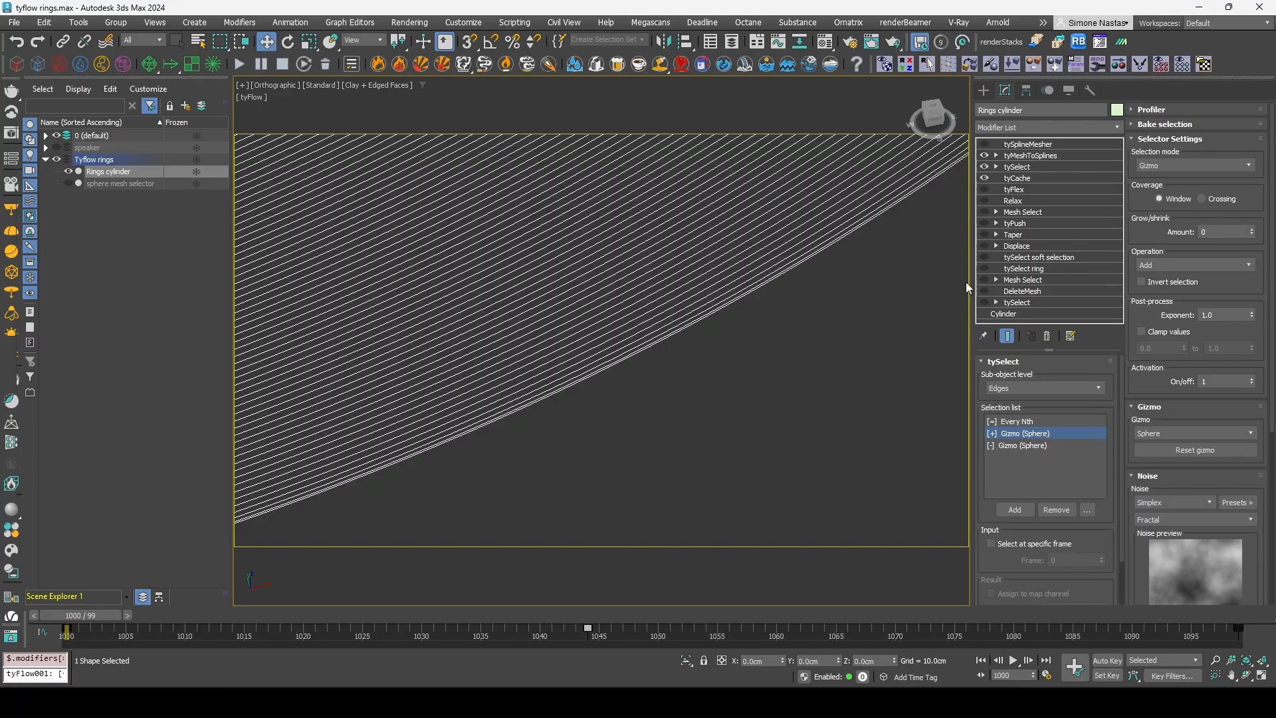
left_click(985, 155)
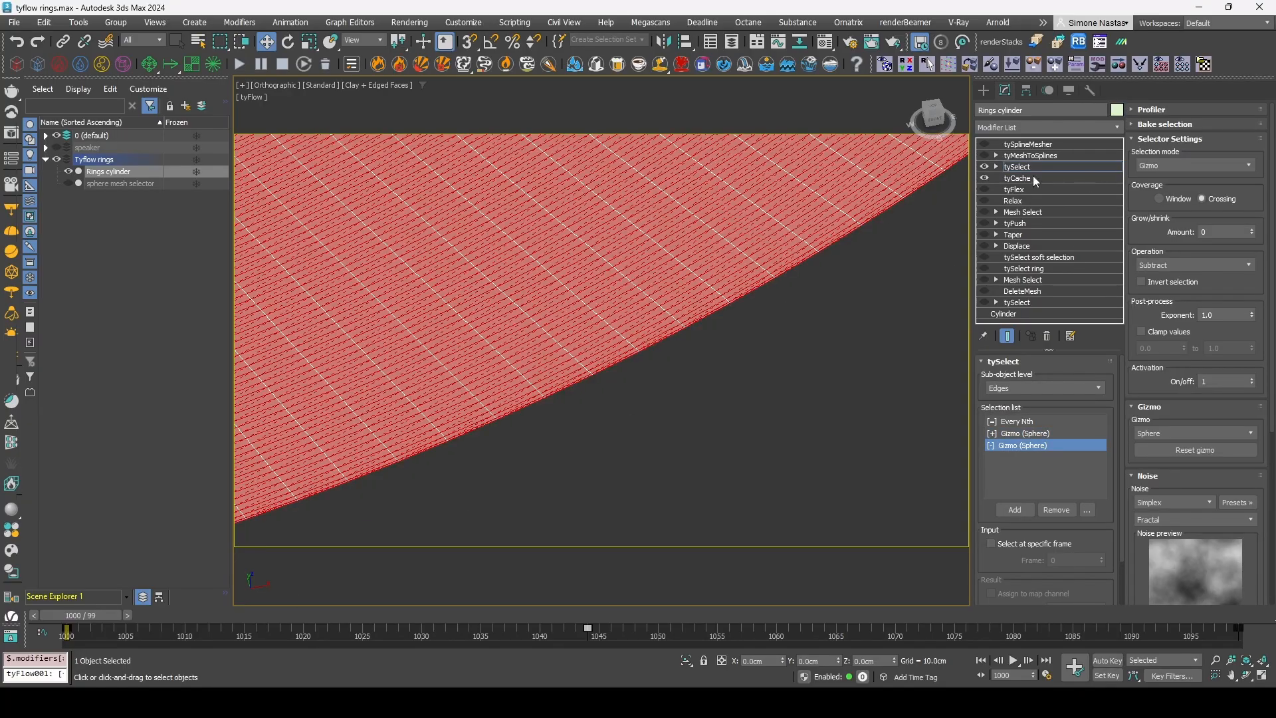
- Focus on the disc's centre and disable both the subtracting and adding Gizmo (Sphere) selectors in tySelect
scroll(545, 260, "down", 10)
scroll(561, 333, "up", 15)
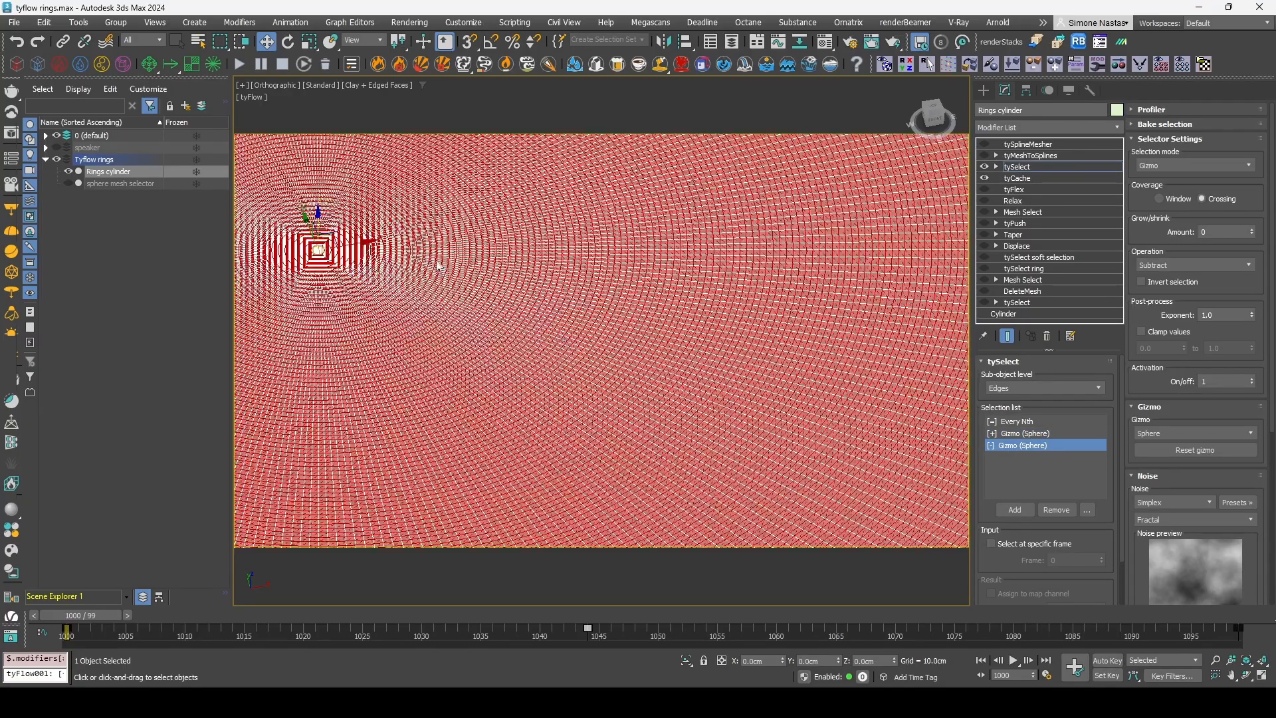
scroll(511, 362, "up", 5)
scroll(465, 302, "up", 7)
scroll(465, 303, "down", 4)
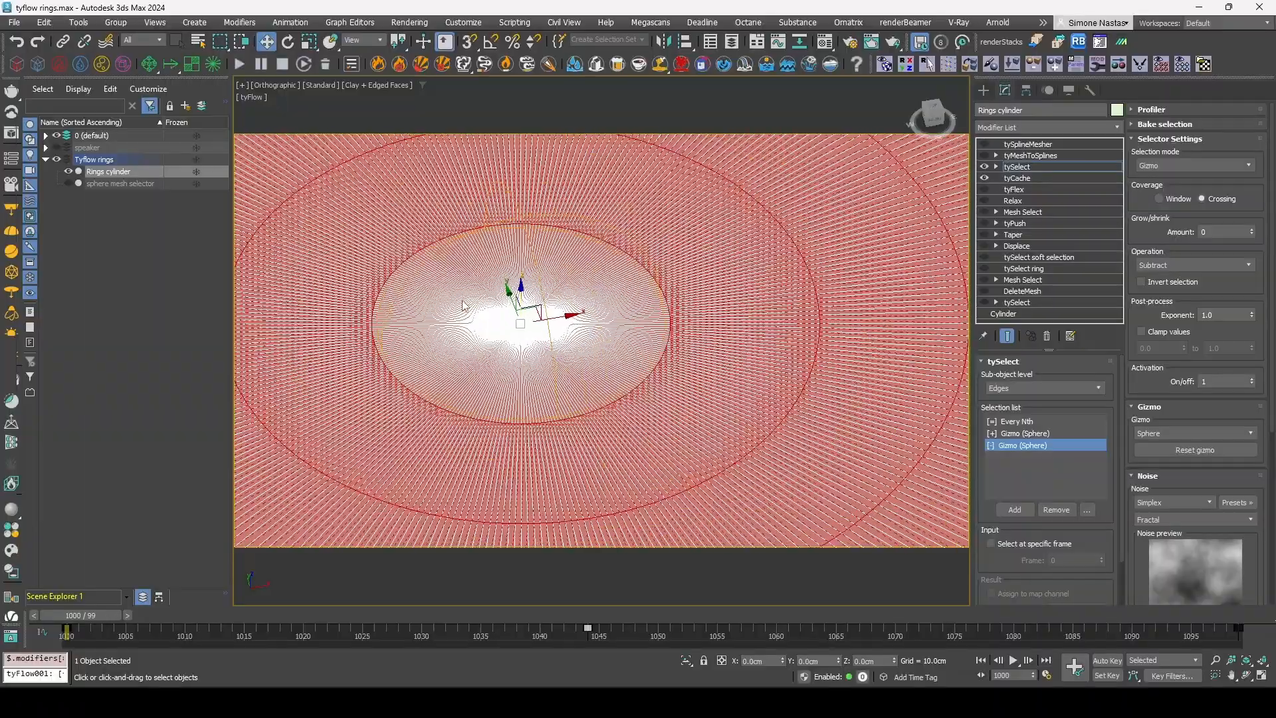
scroll(474, 321, "up", 4)
scroll(473, 322, "down", 2)
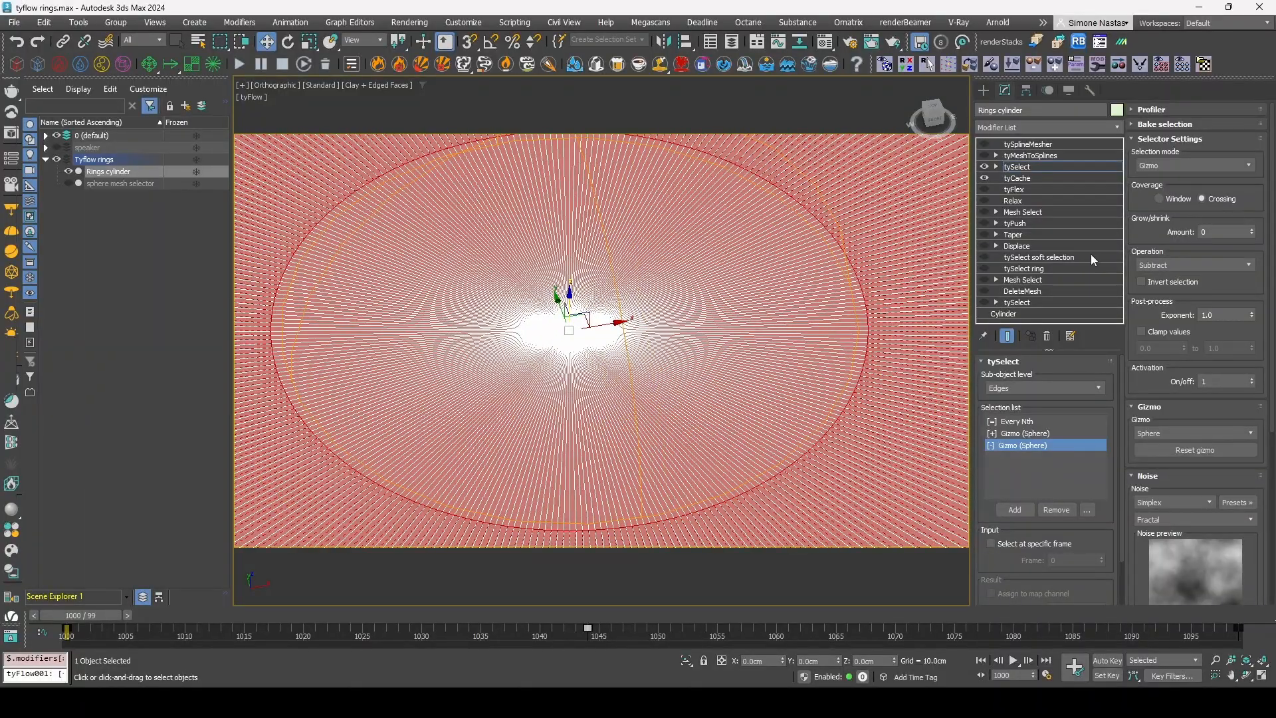
left_click(1089, 512)
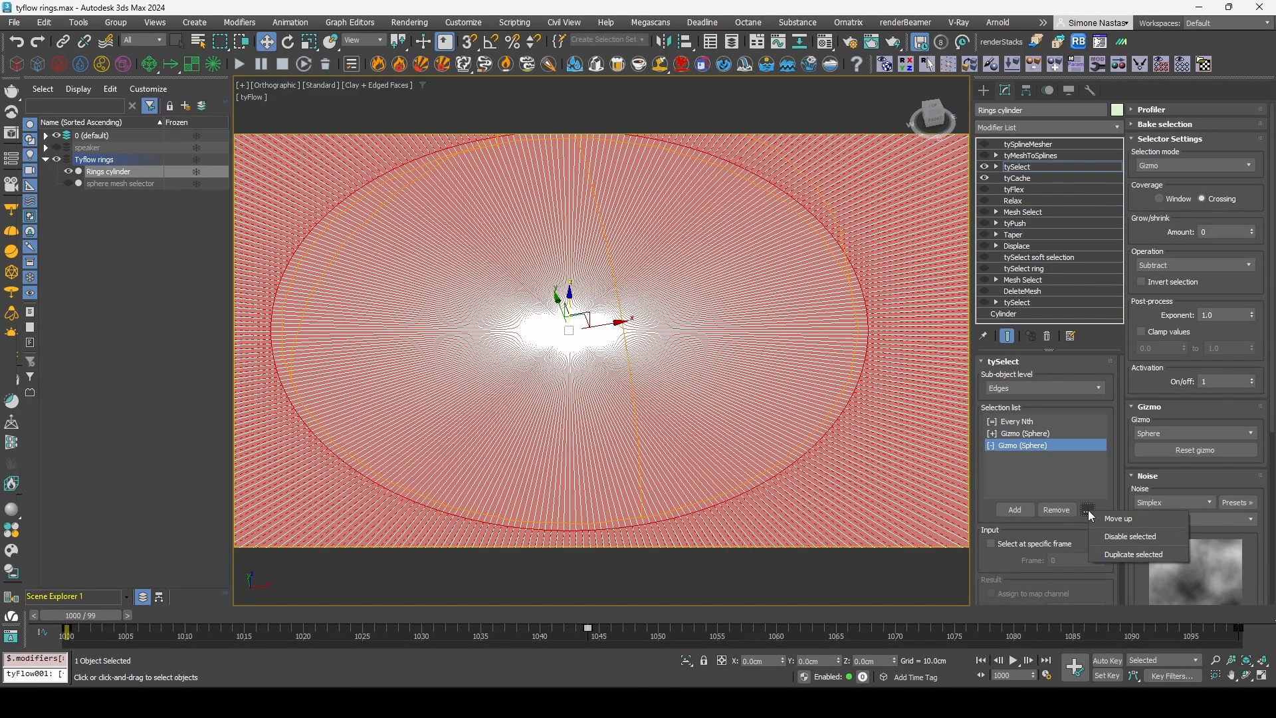
left_click(1123, 535)
left_click(1062, 435)
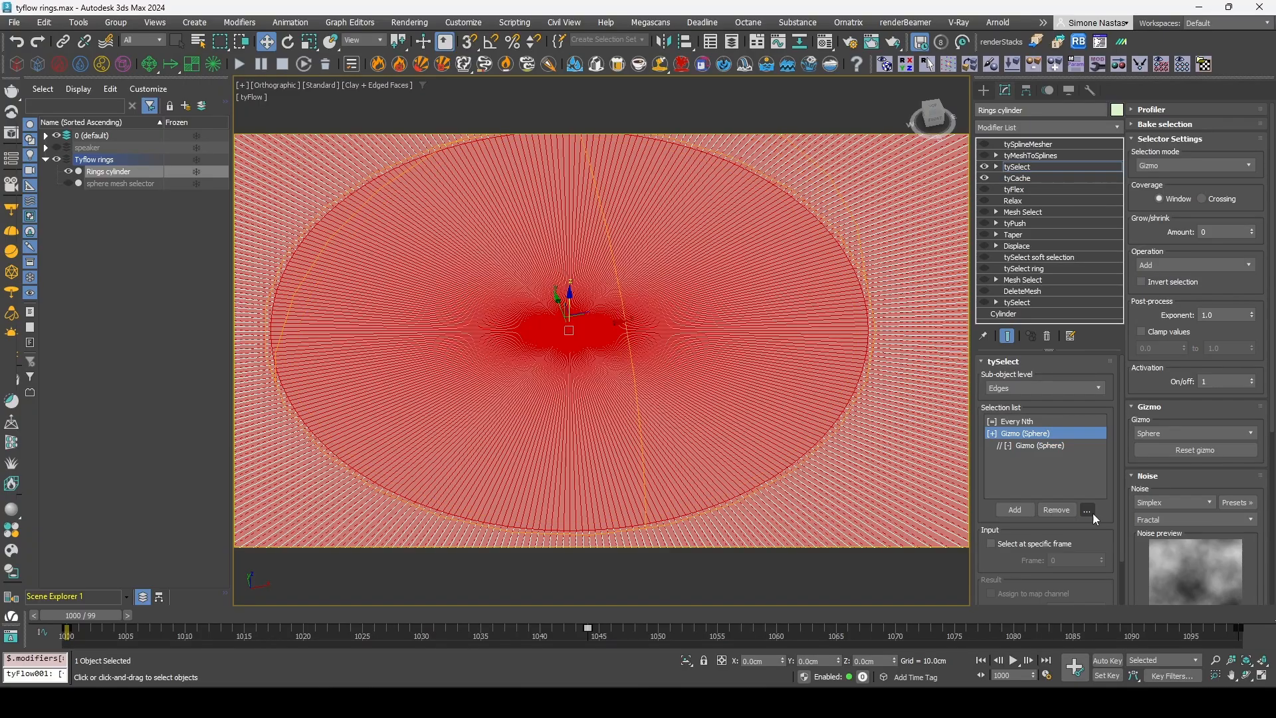
left_click(1087, 511)
left_click(1147, 550)
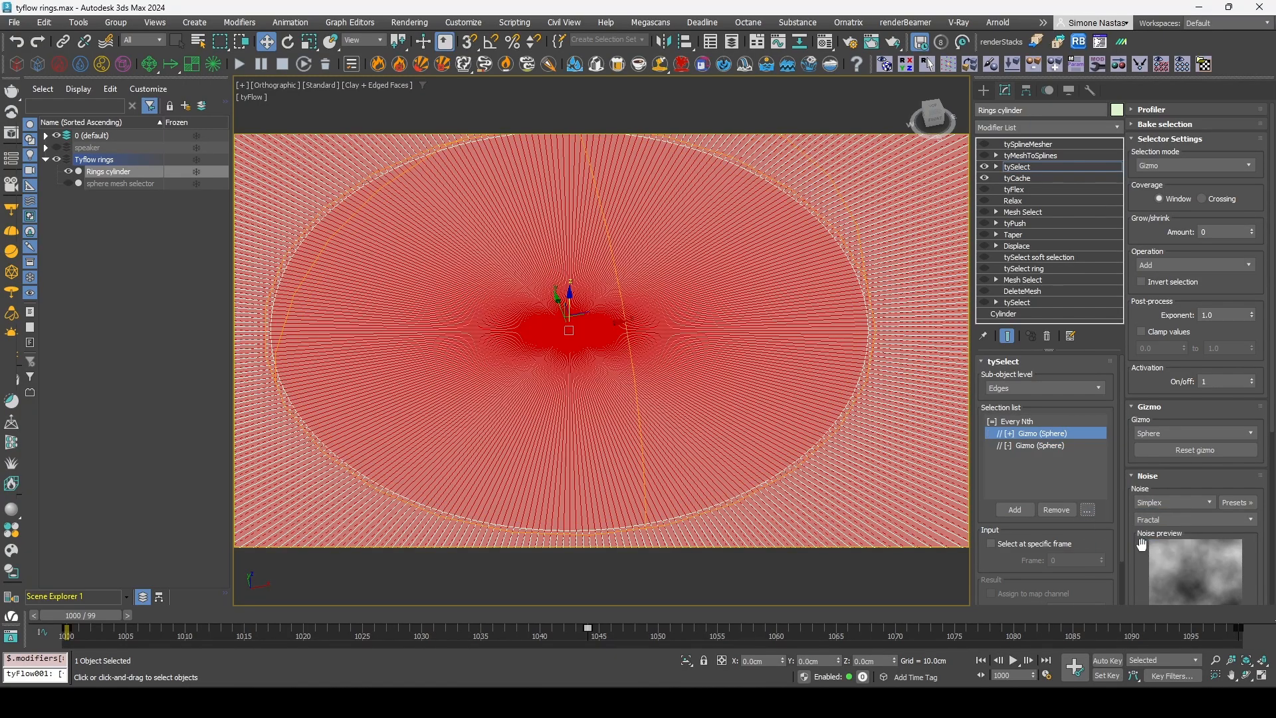
- Examine the edge selection around the disc's centre and review the adding gizmo's noise and the Every Nth settings
scroll(618, 339, "up", 3)
scroll(719, 380, "up", 5)
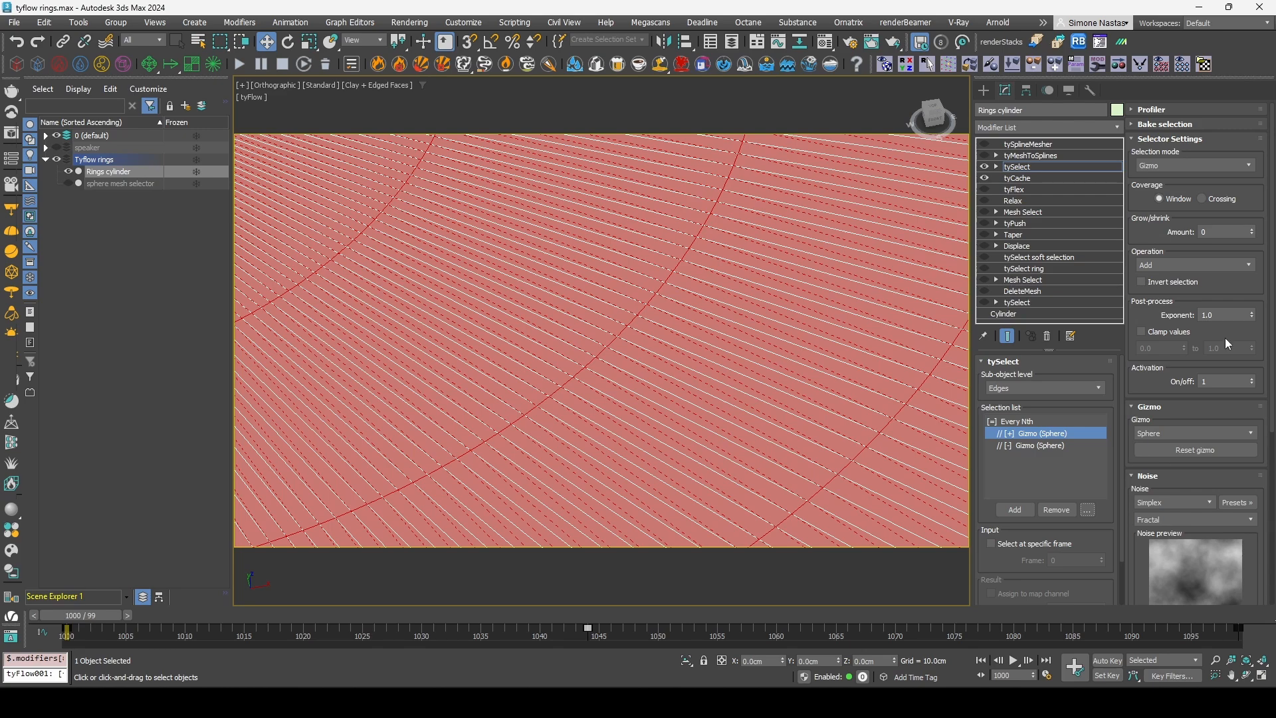
left_click_drag(1181, 367, 1145, 14)
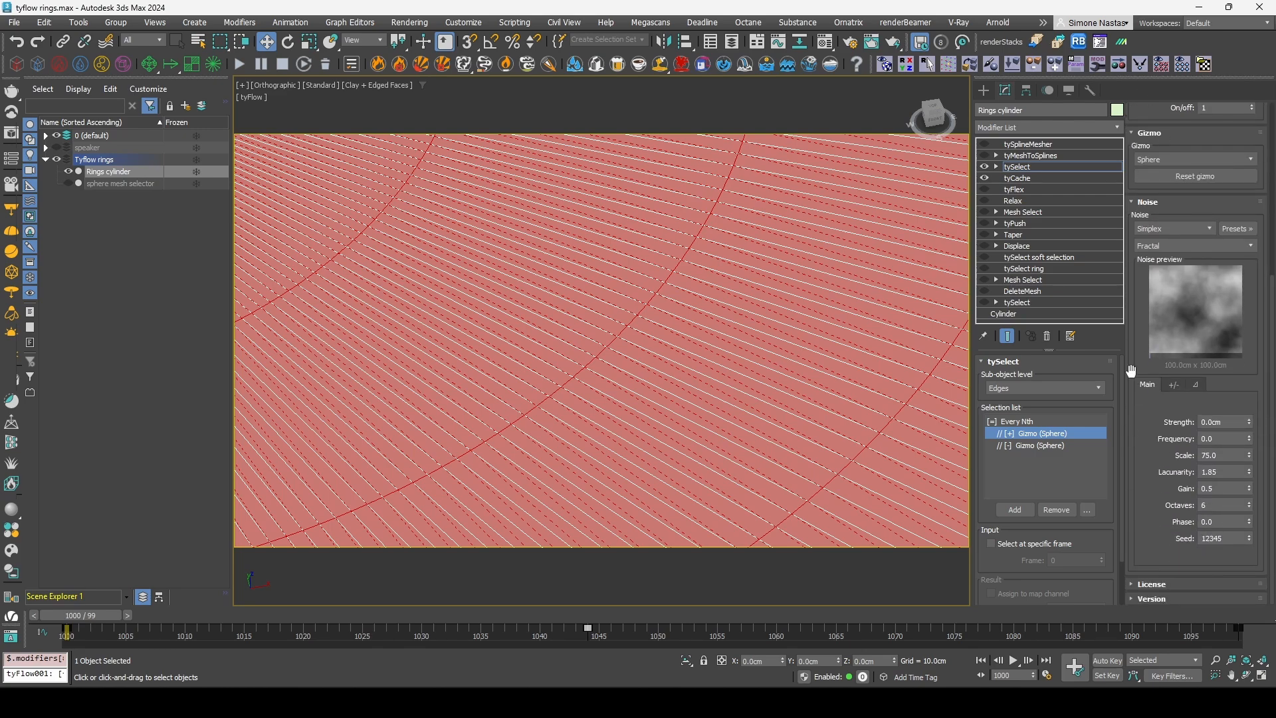
left_click(1034, 422)
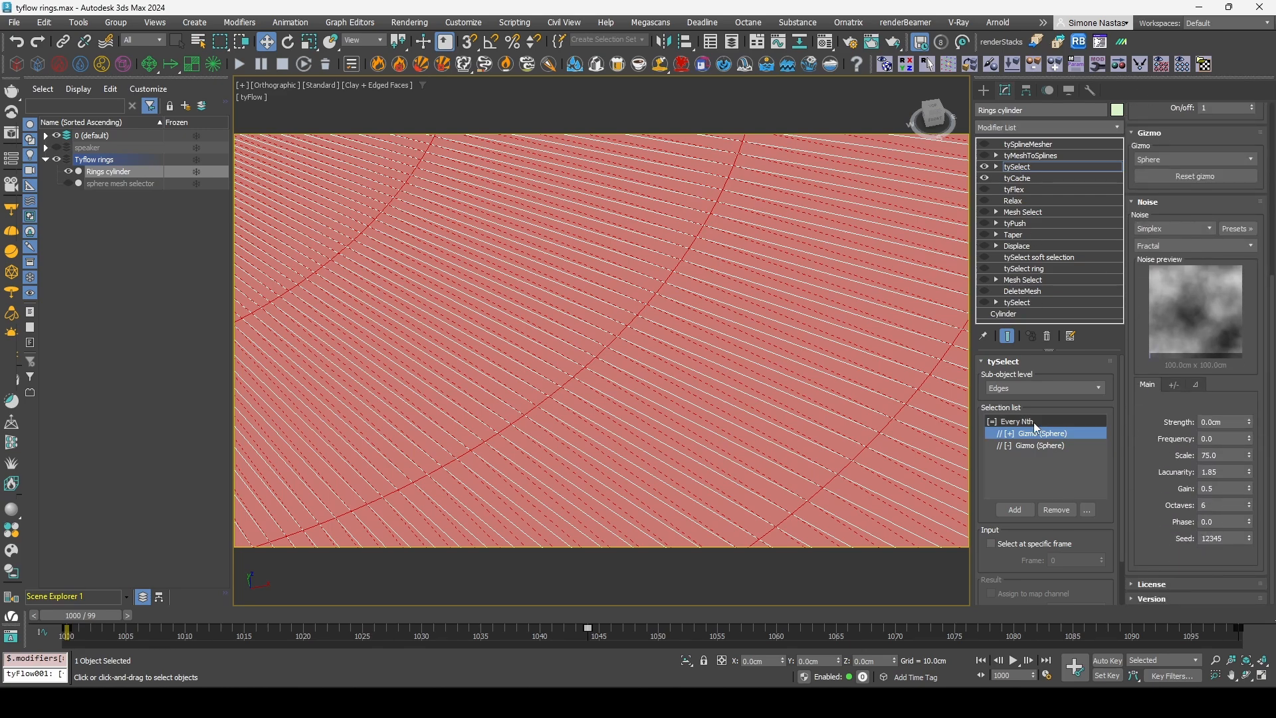
scroll(791, 411, "down", 5)
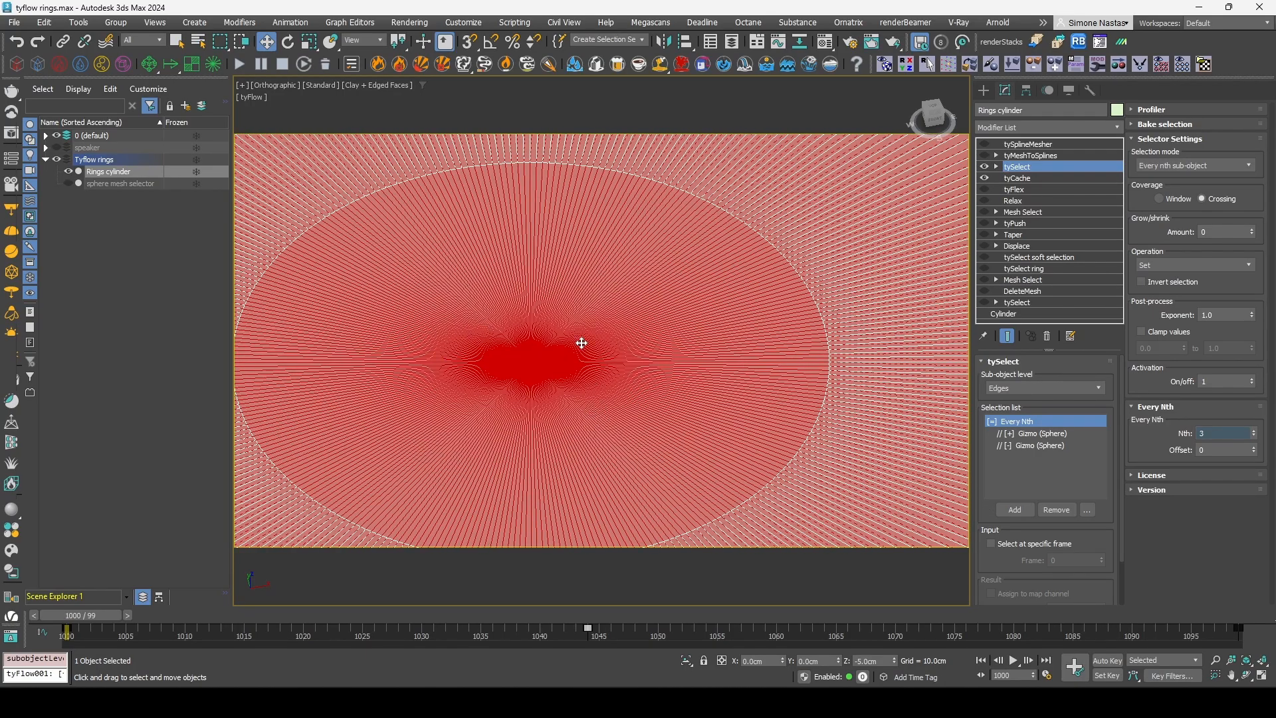
- Re-enable the adding and subtracting Gizmo (Sphere) selectors in the tySelect selection list
left_click(1031, 434)
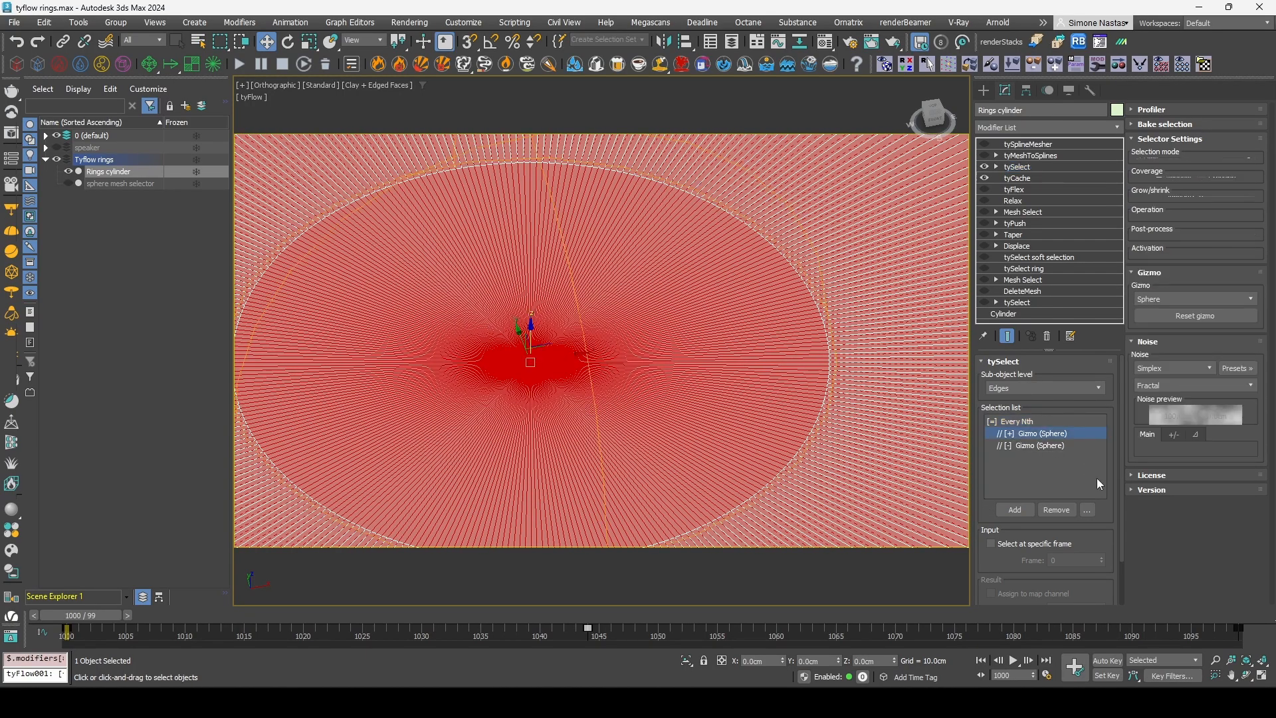
left_click(1090, 511)
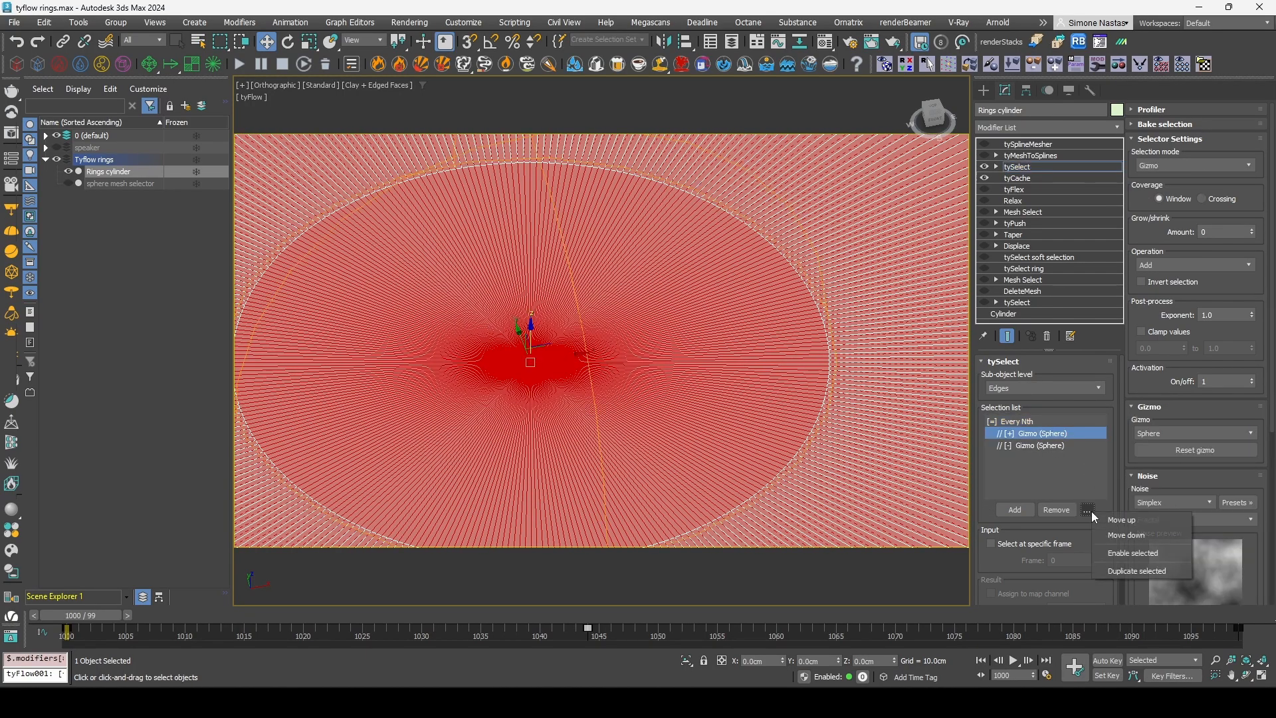
left_click(1162, 549)
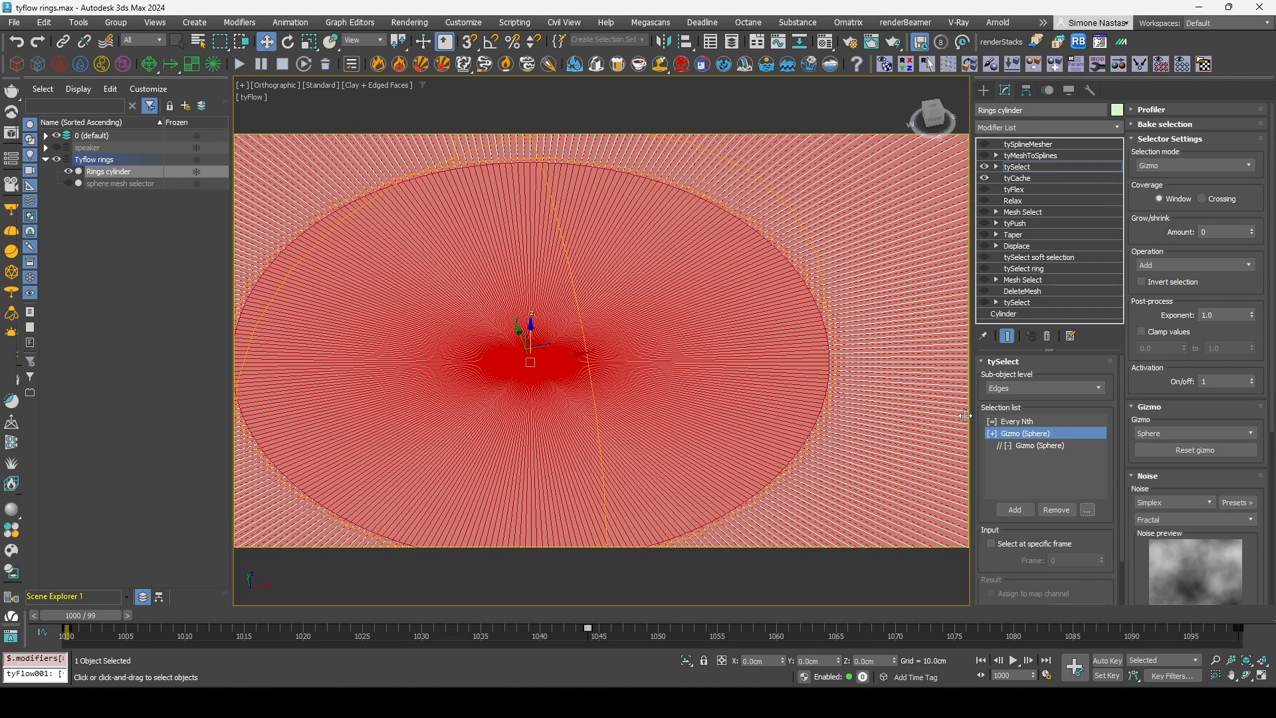
left_click(1048, 445)
left_click(1088, 509)
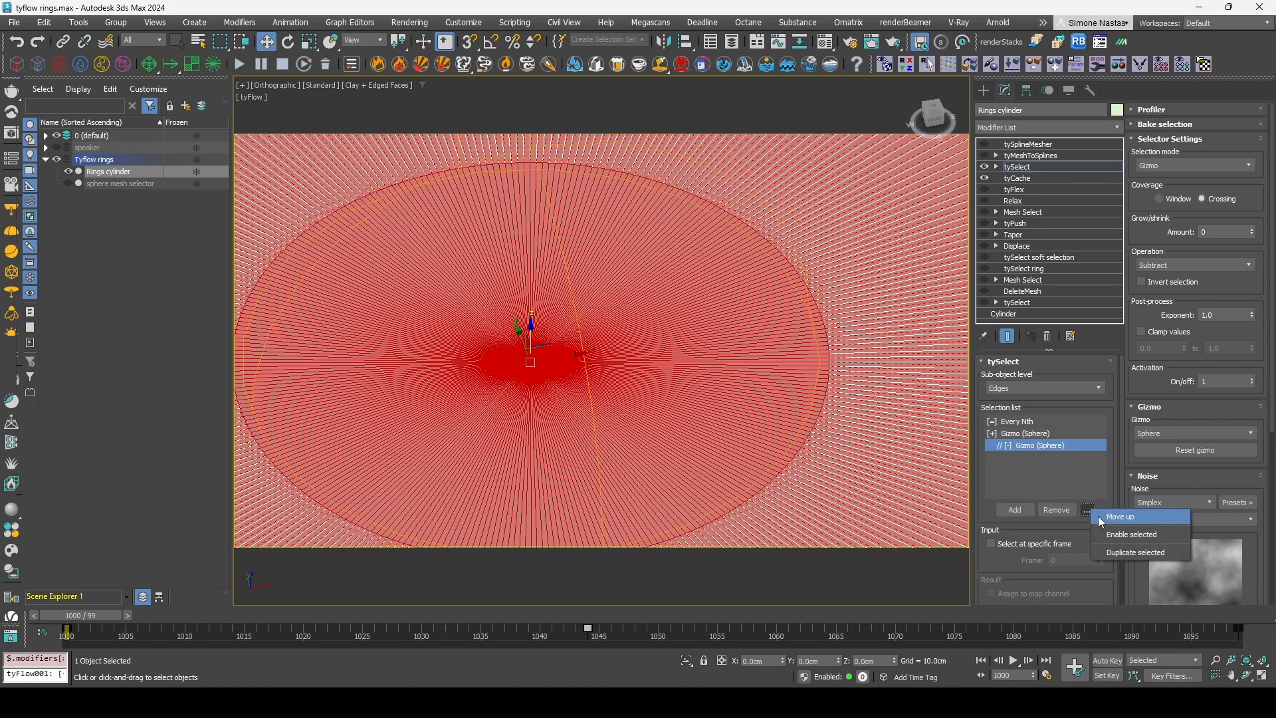
left_click(1129, 537)
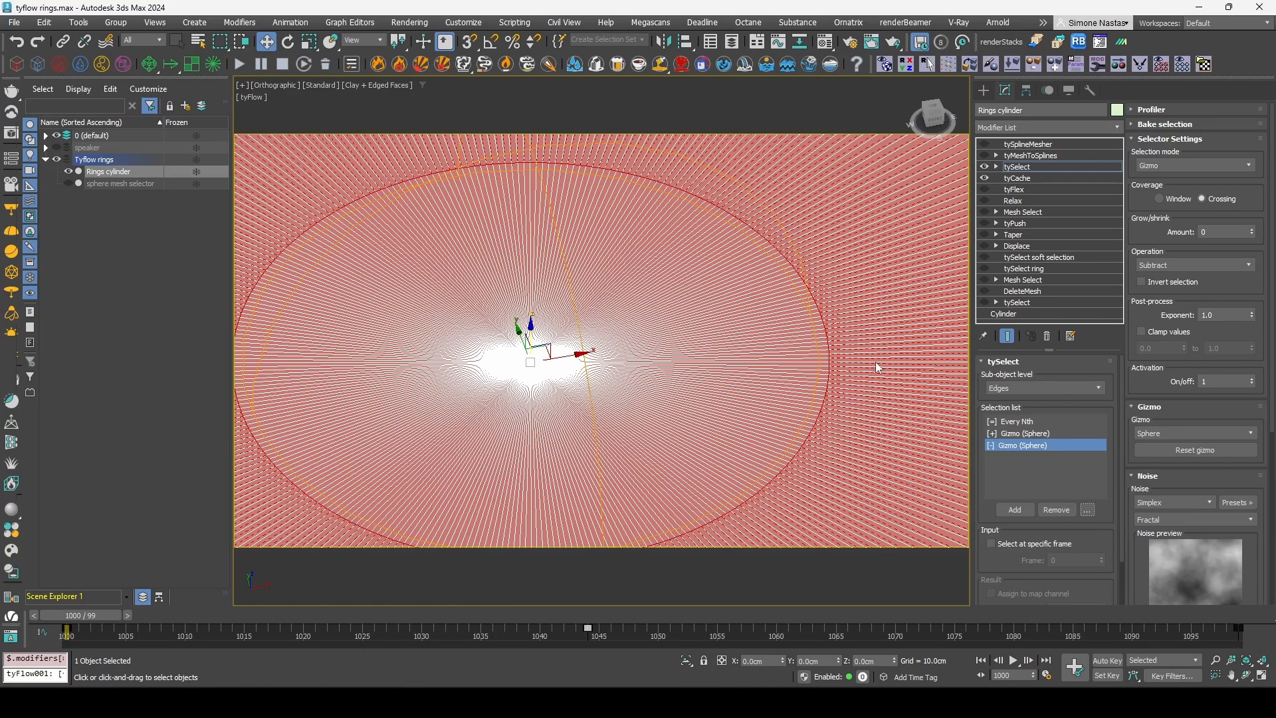
- Examine the adding sphere gizmo and the first ring of edges around the disc's centre from a higher angle
scroll(671, 368, "down", 5)
scroll(604, 402, "up", 5)
scroll(599, 374, "up", 3)
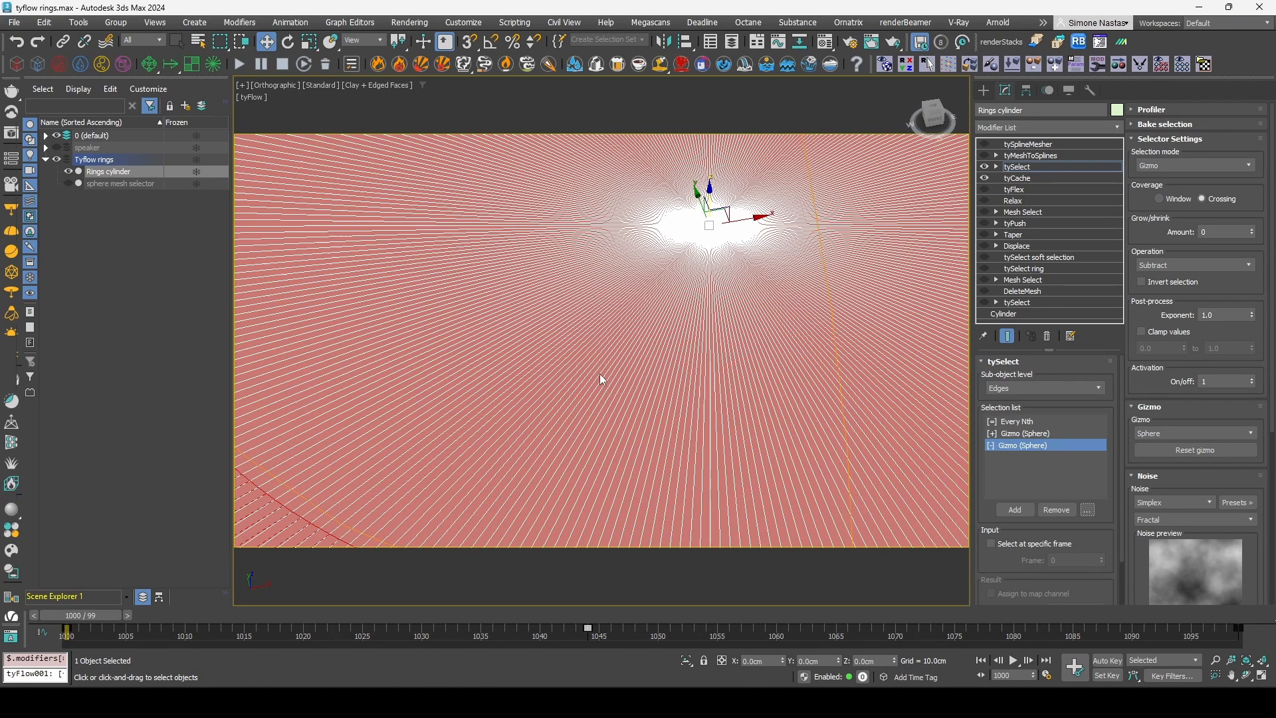
scroll(617, 383, "up", 2)
left_click(1020, 433)
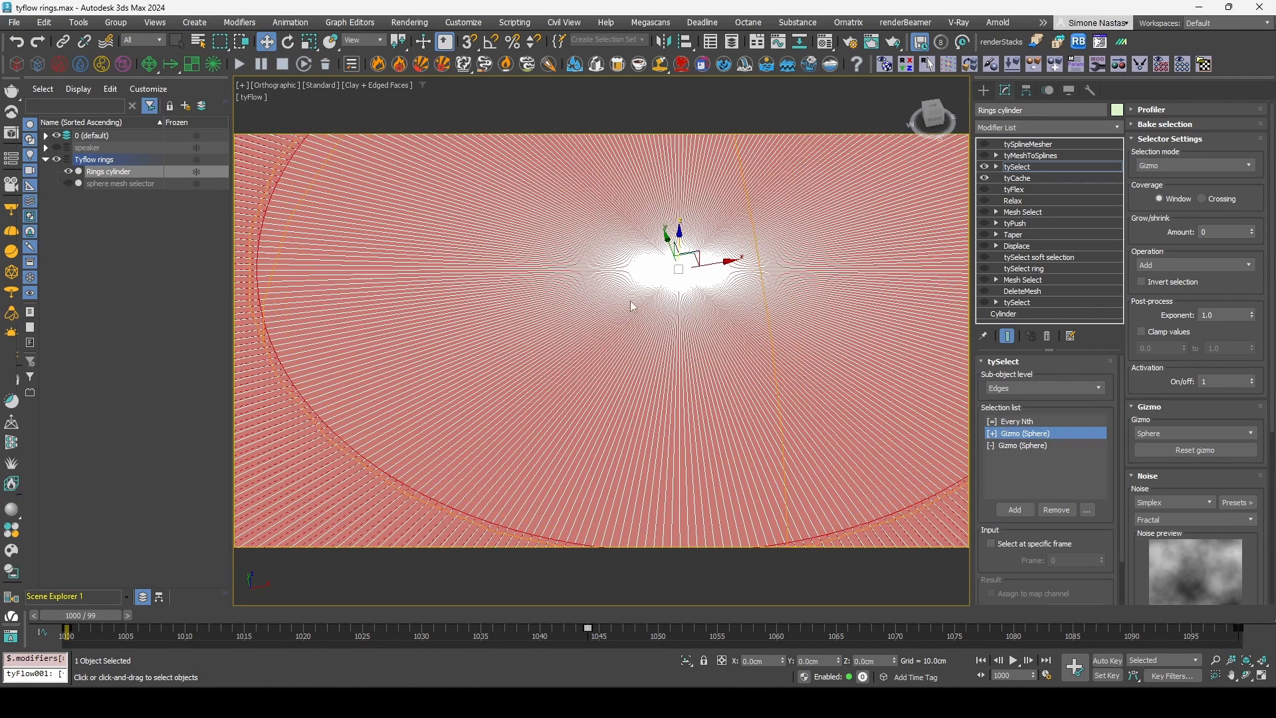
scroll(632, 302, "down", 3)
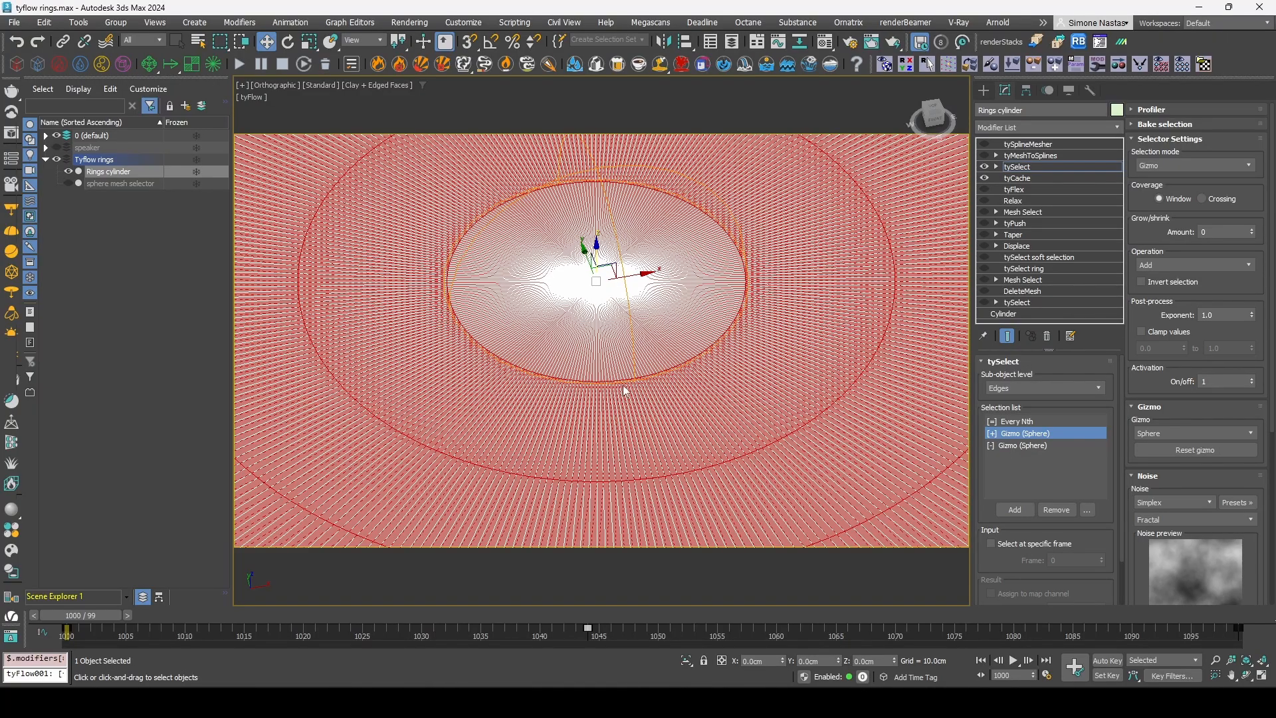
middle_click_drag(698, 353, 699, 394, "alt")
scroll(698, 393, "up", 5)
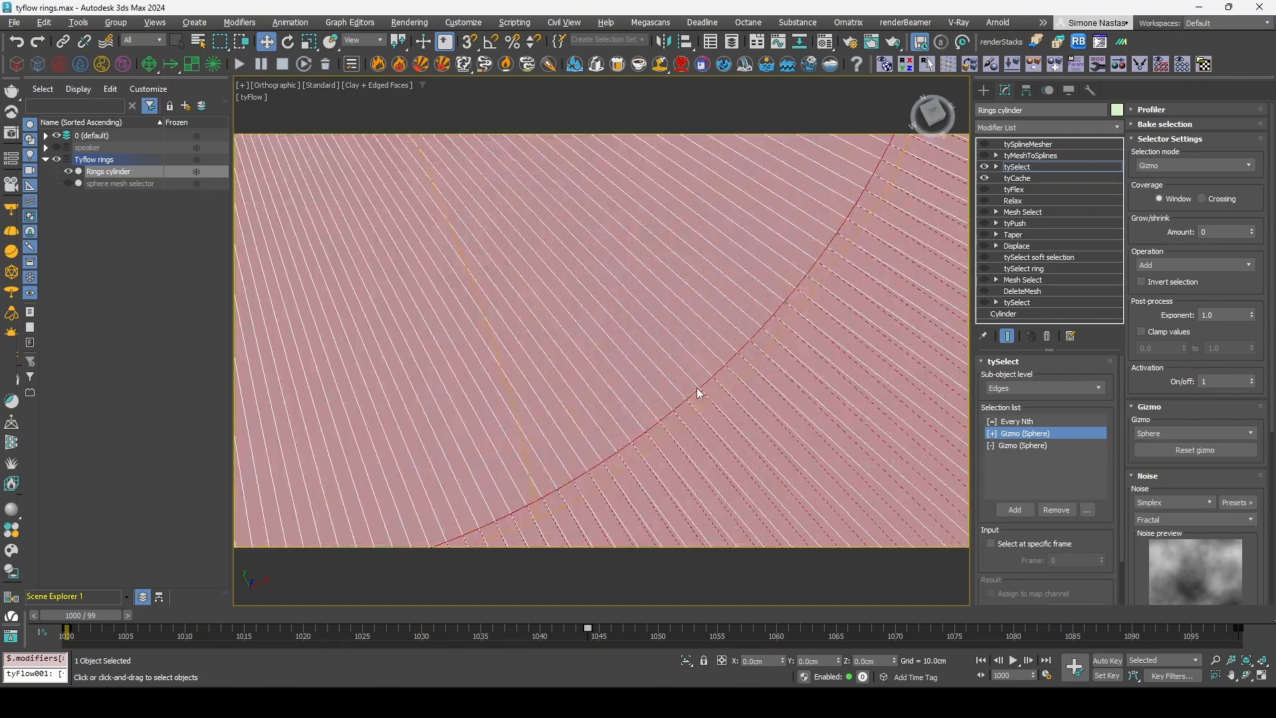
scroll(627, 421, "down", 4)
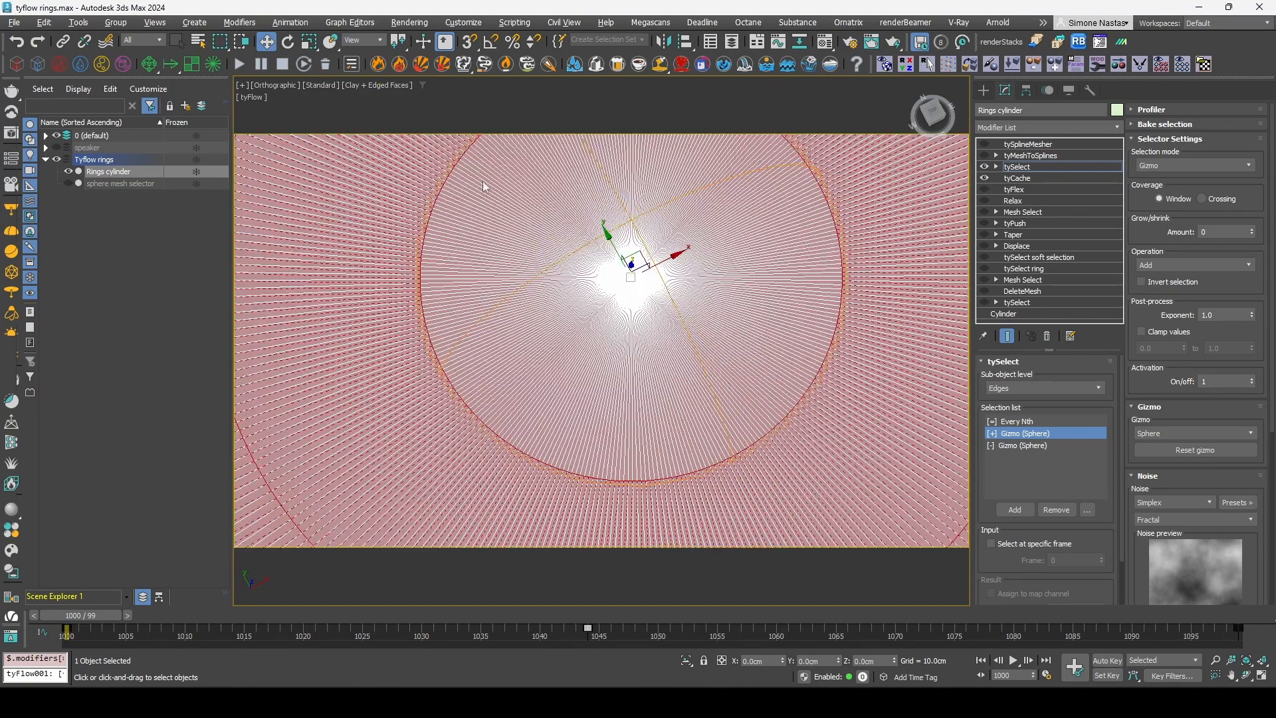
- Compare the sizes of the subtracting and adding sphere gizmos around the innermost ring
left_click(1003, 449)
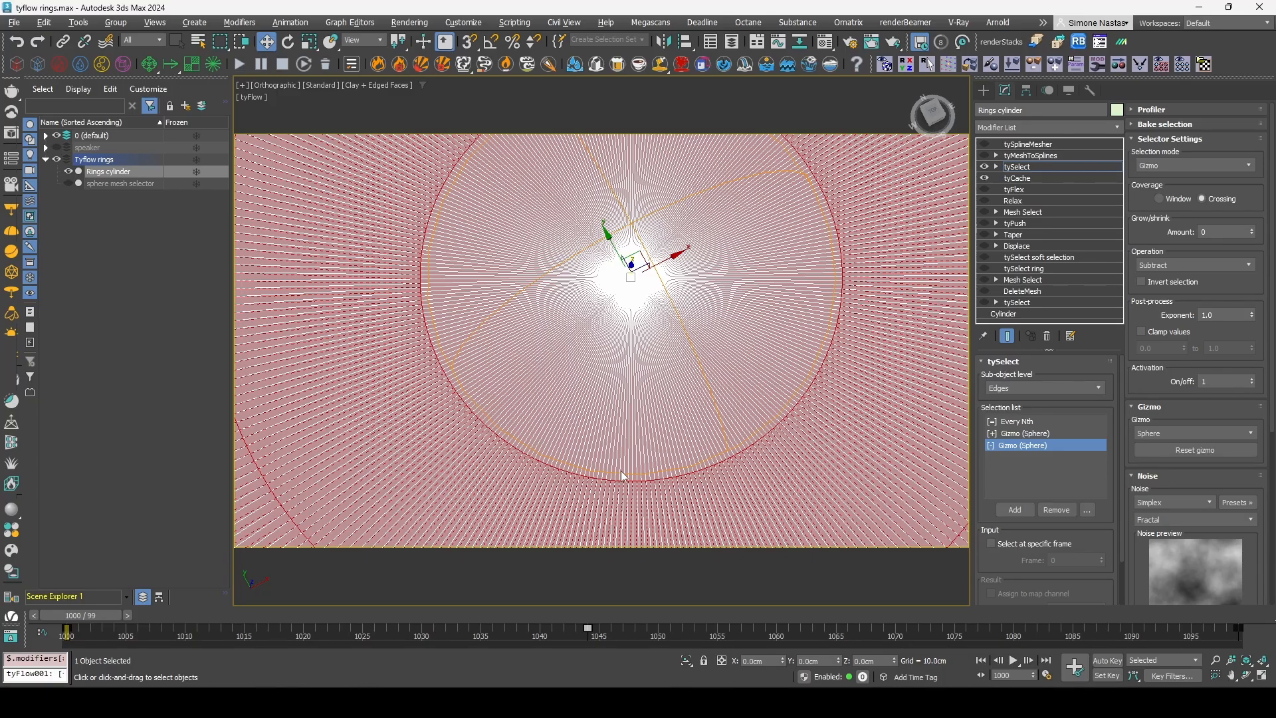
left_click(1070, 434)
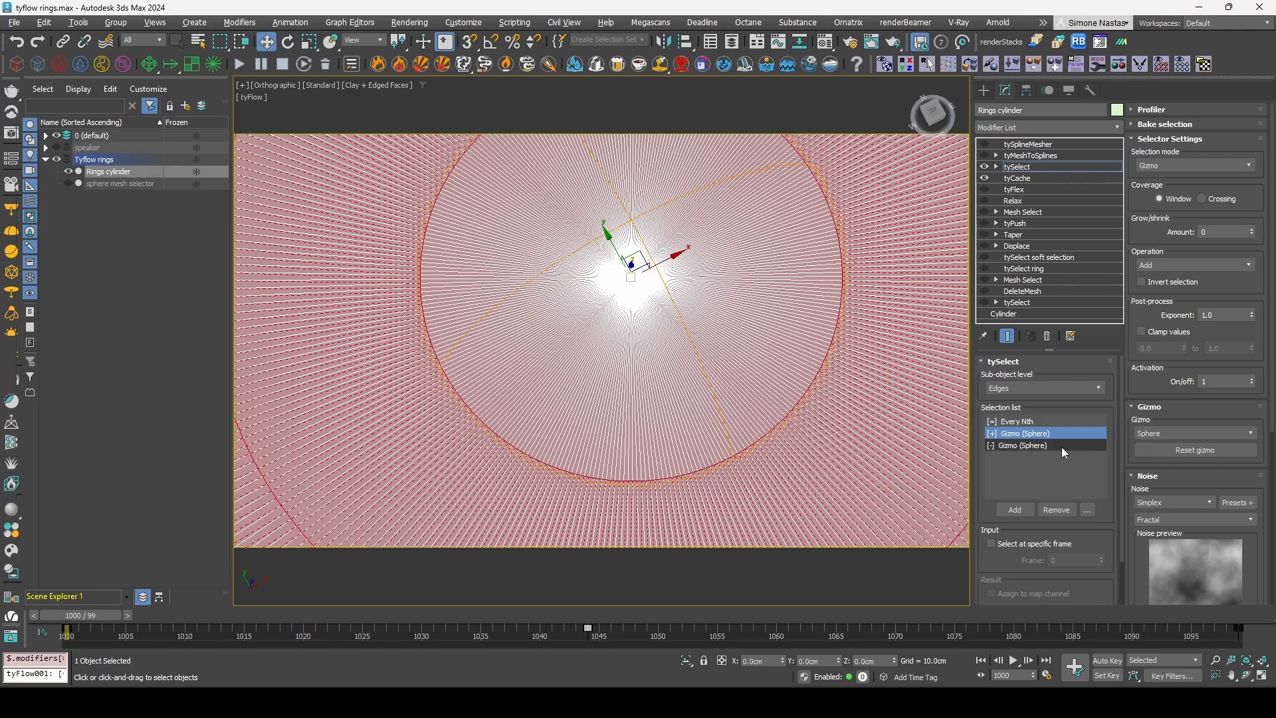
left_click(1062, 447)
left_click(1068, 432)
- Disable both sphere gizmo selectors so only Every Nth drives the edge selection
left_click(1090, 511)
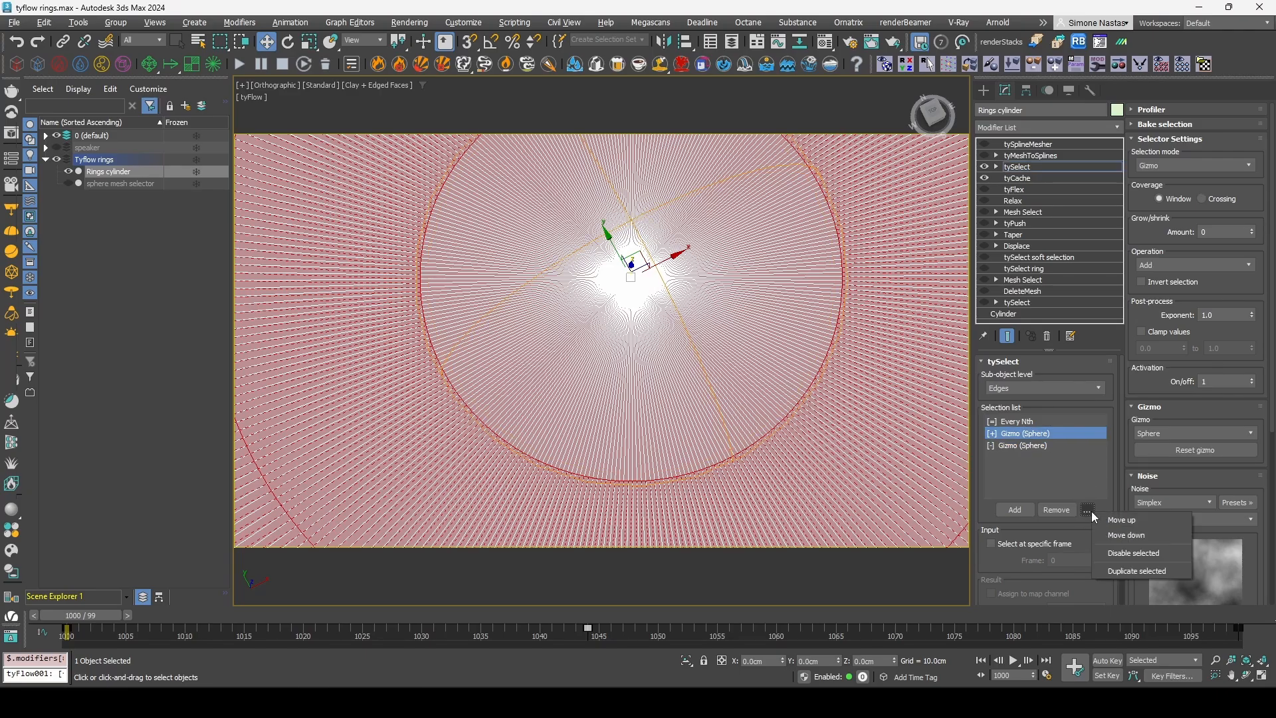
left_click(1139, 548)
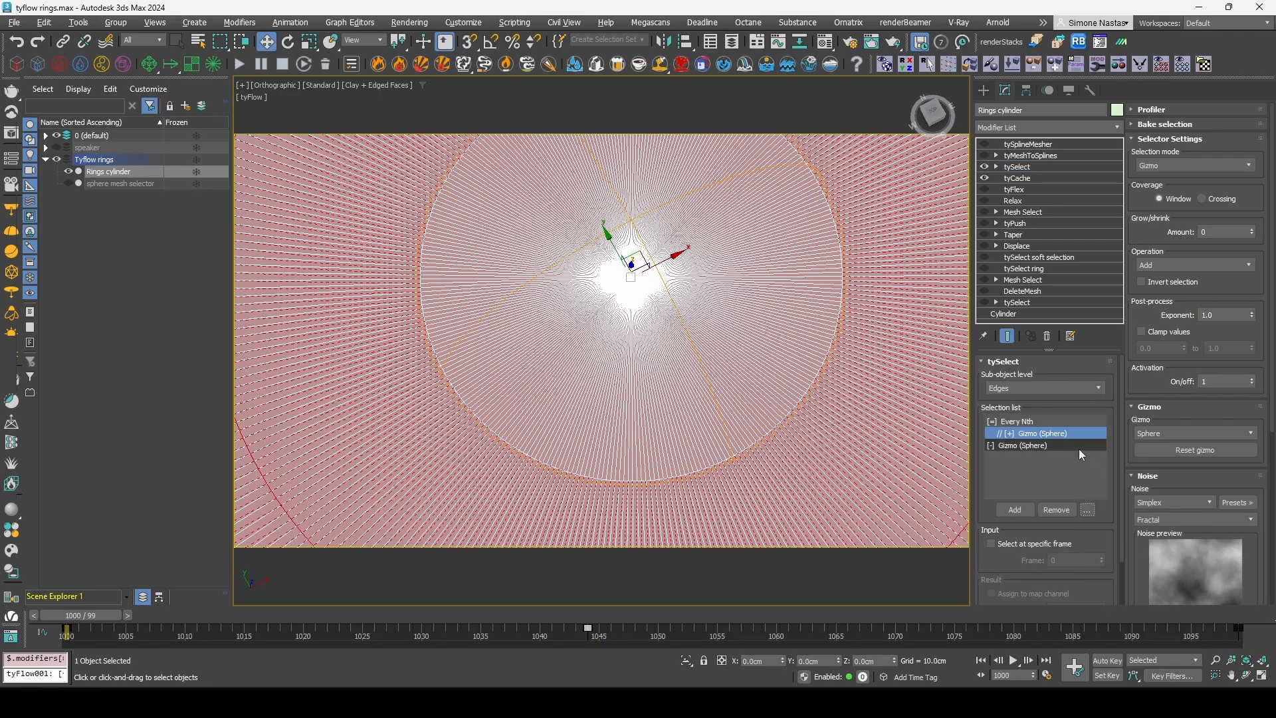
left_click(1079, 449)
left_click(1087, 511)
left_click(1116, 540)
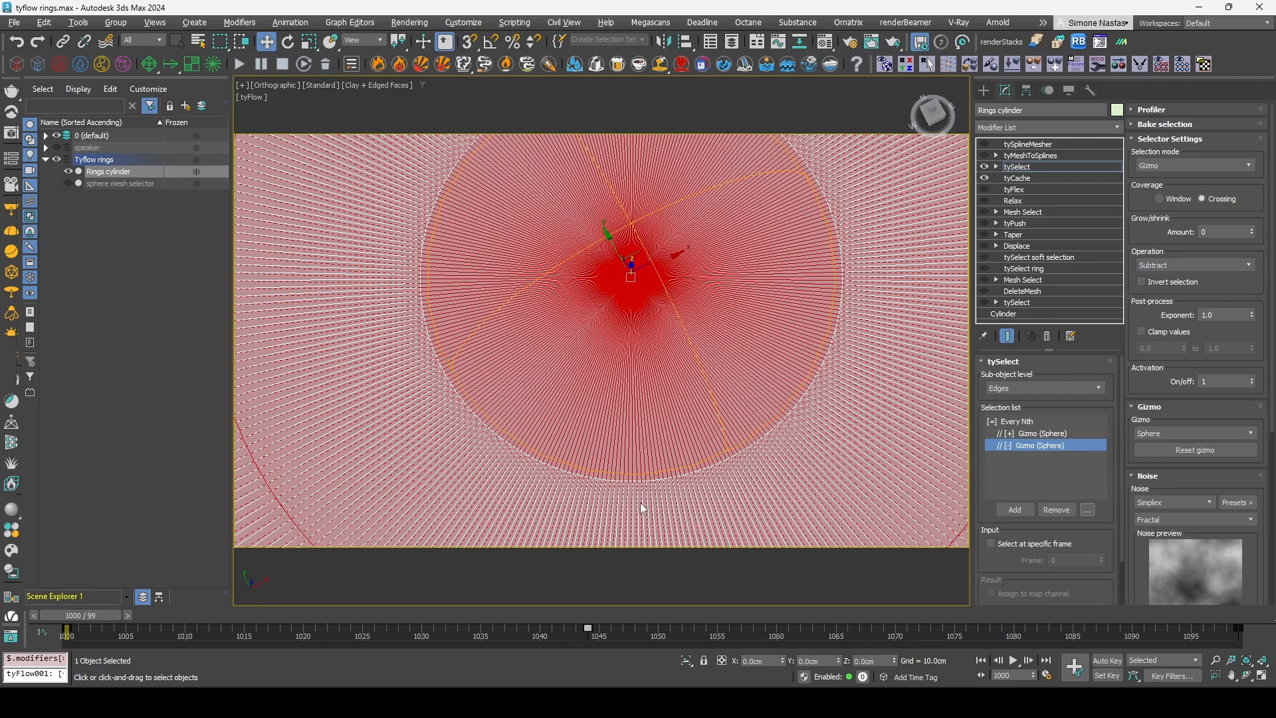
- Enable the adding and subtracting Gizmo (Sphere) selectors again in the tySelect selection list
left_click(1050, 431)
left_click(1087, 509)
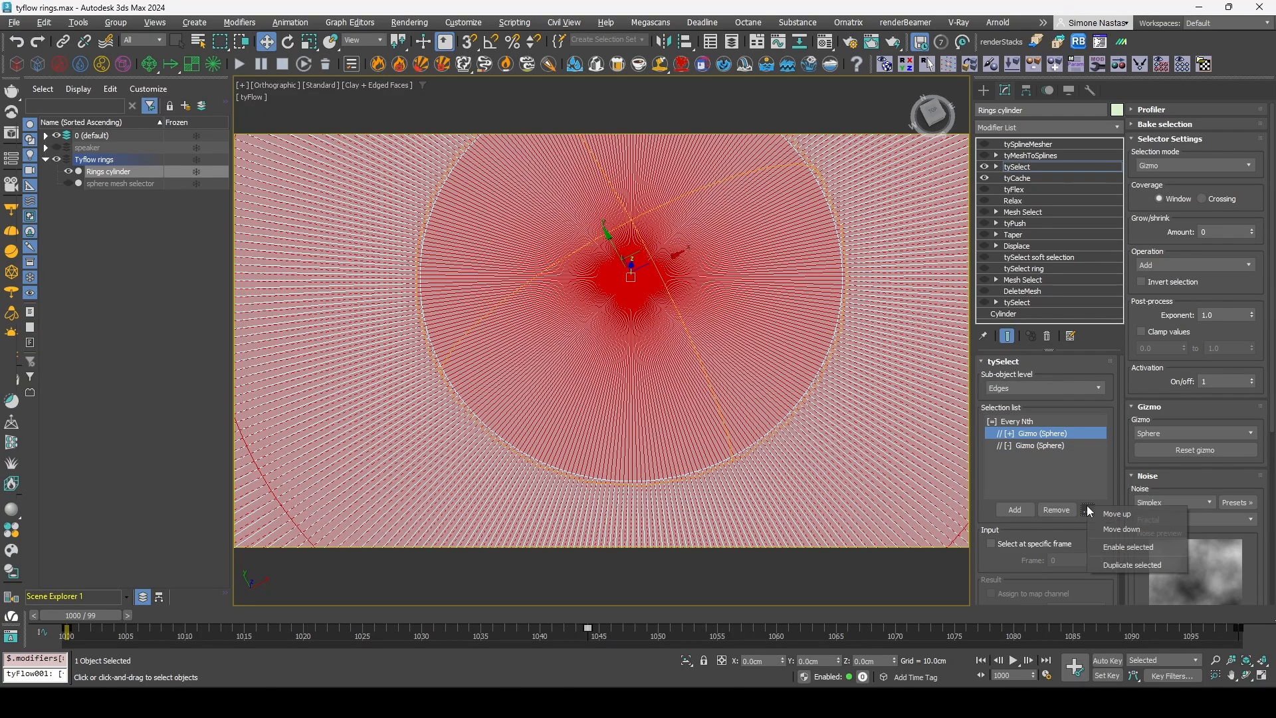
left_click(1134, 550)
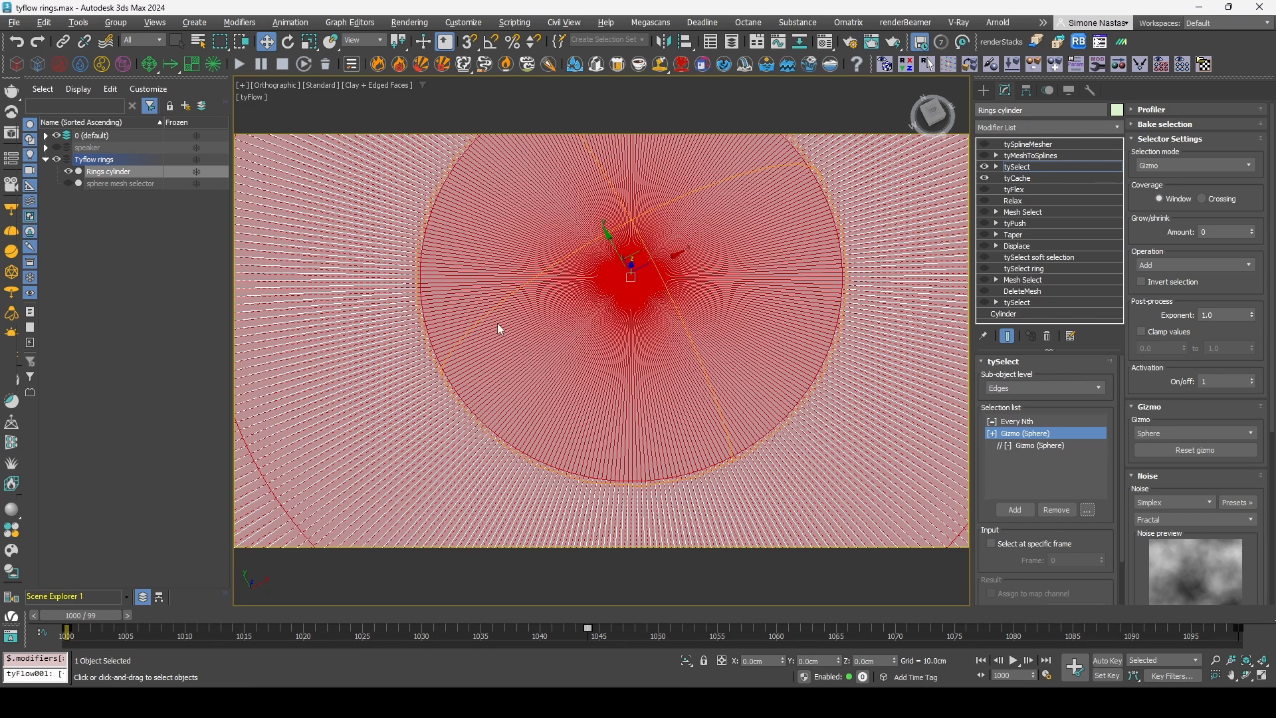
left_click(1037, 445)
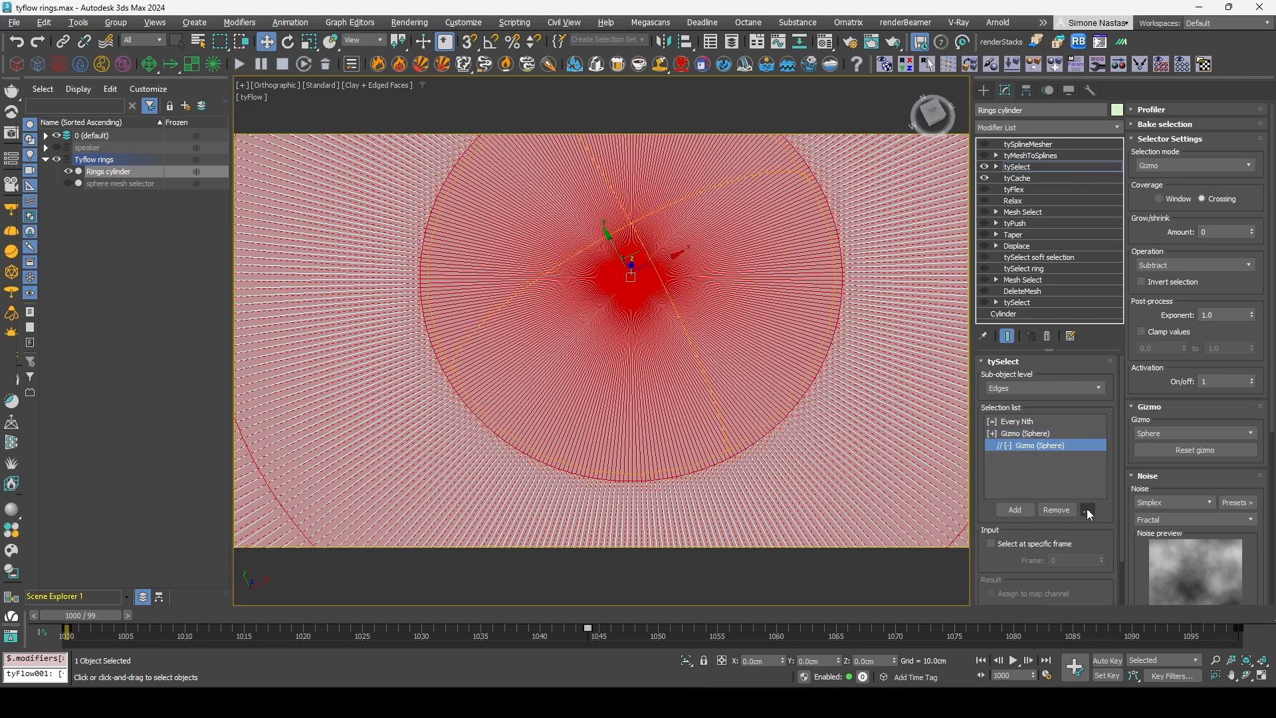
left_click(1088, 510)
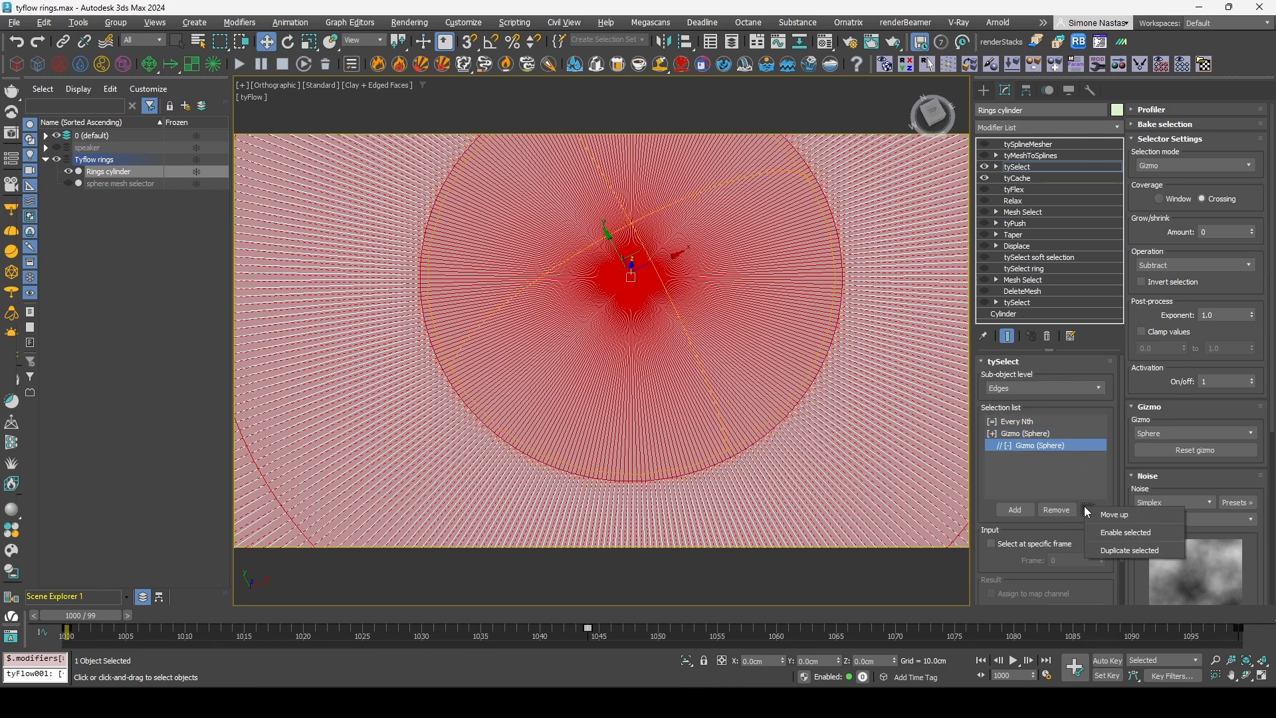
left_click(1125, 534)
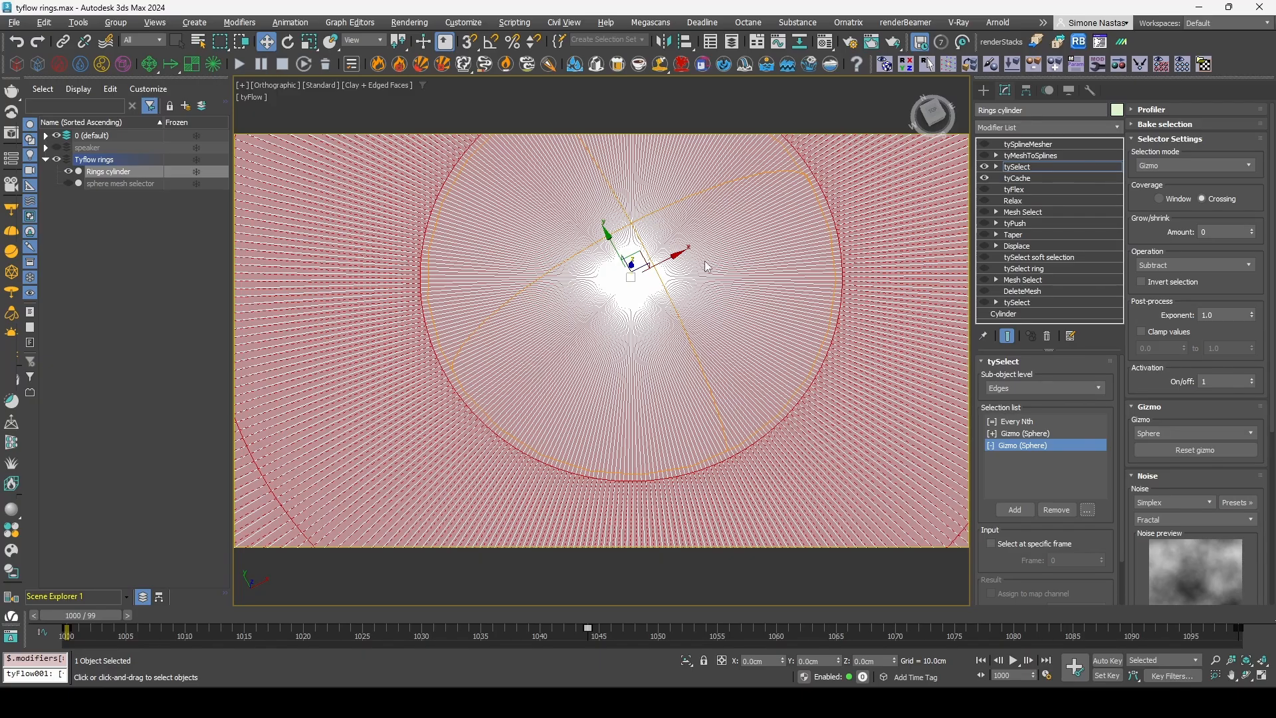
- Turn on the tyMeshToSplines and tySplineMesher modifiers so the selected edges of the Rings cylinder become tubes
left_click(1032, 157)
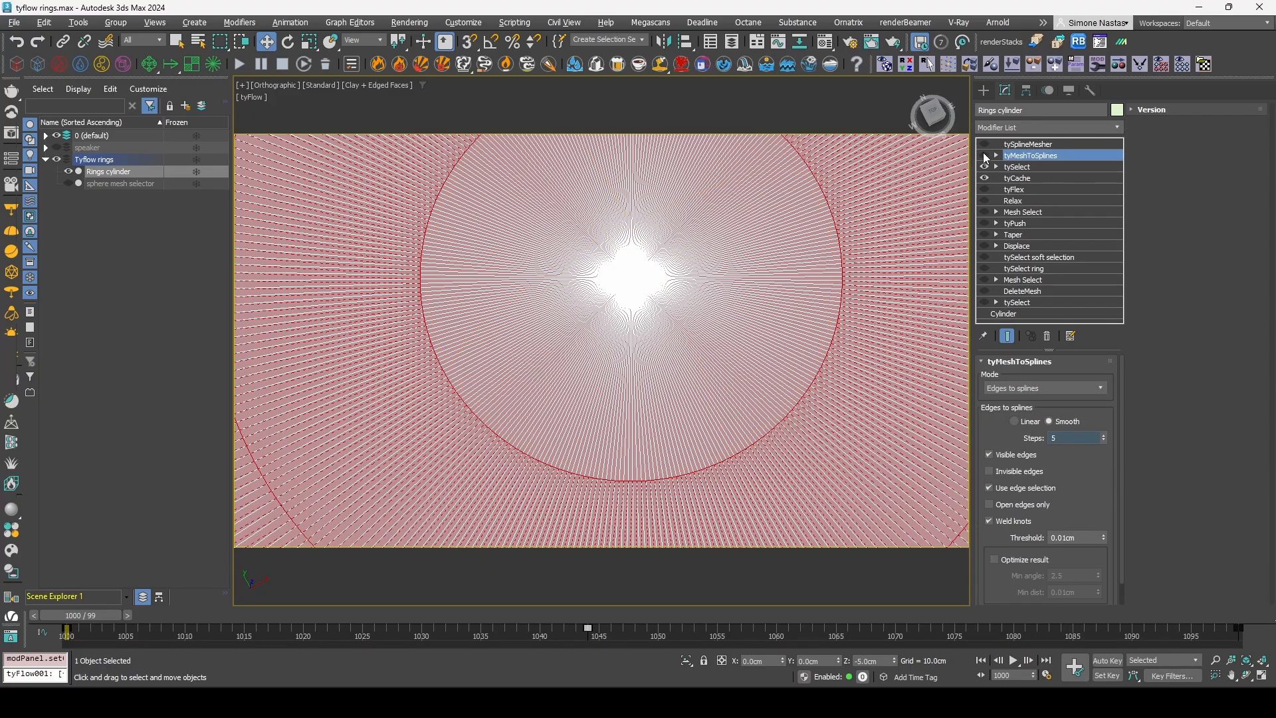
left_click(984, 155)
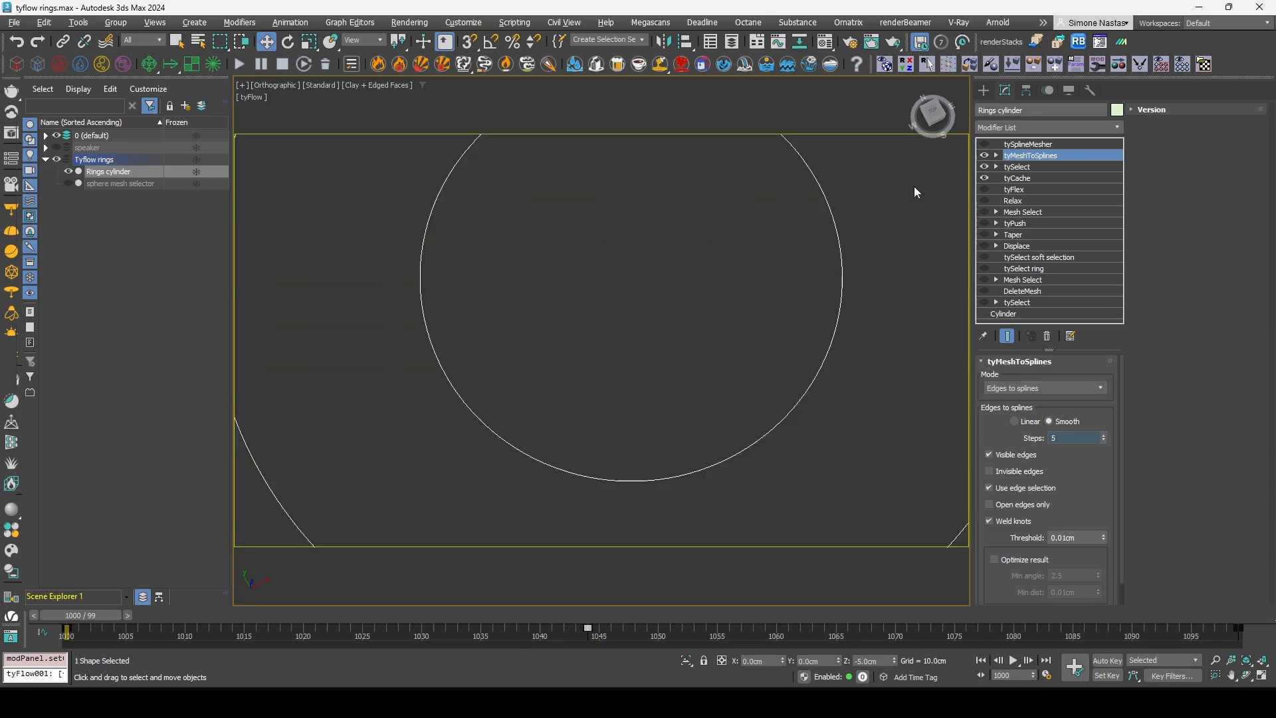
left_click(1043, 144)
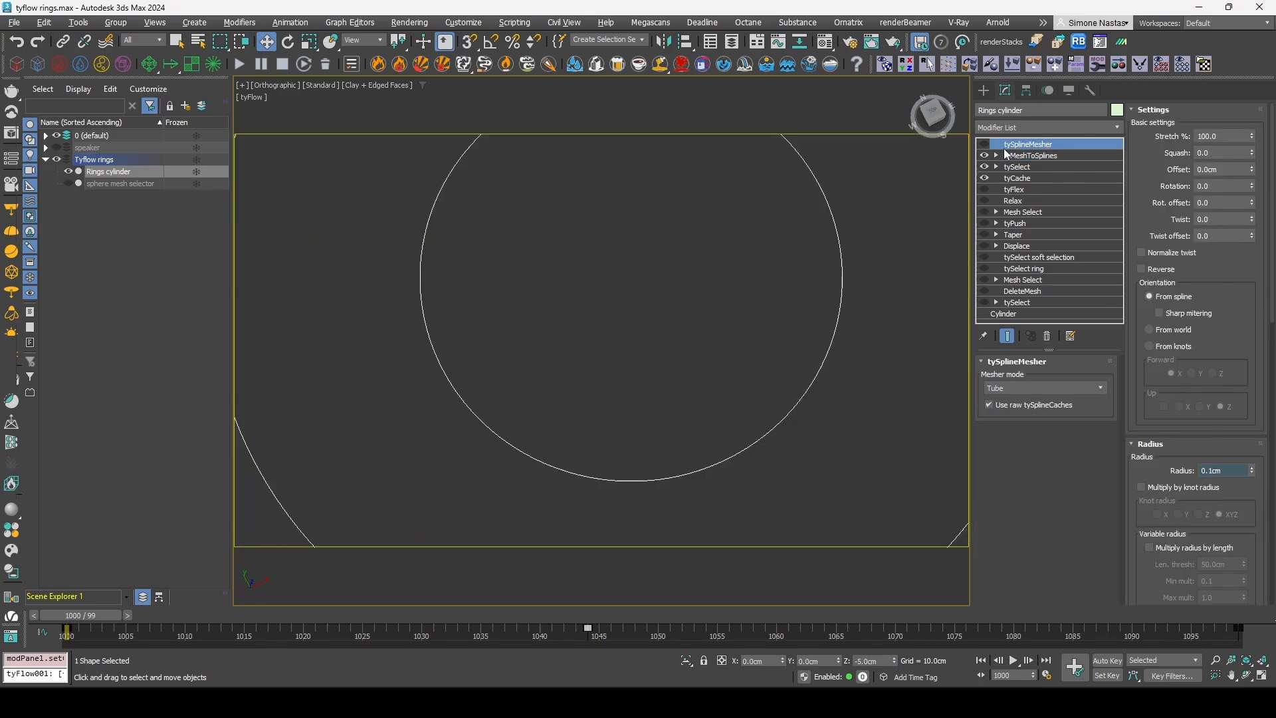
left_click(984, 144)
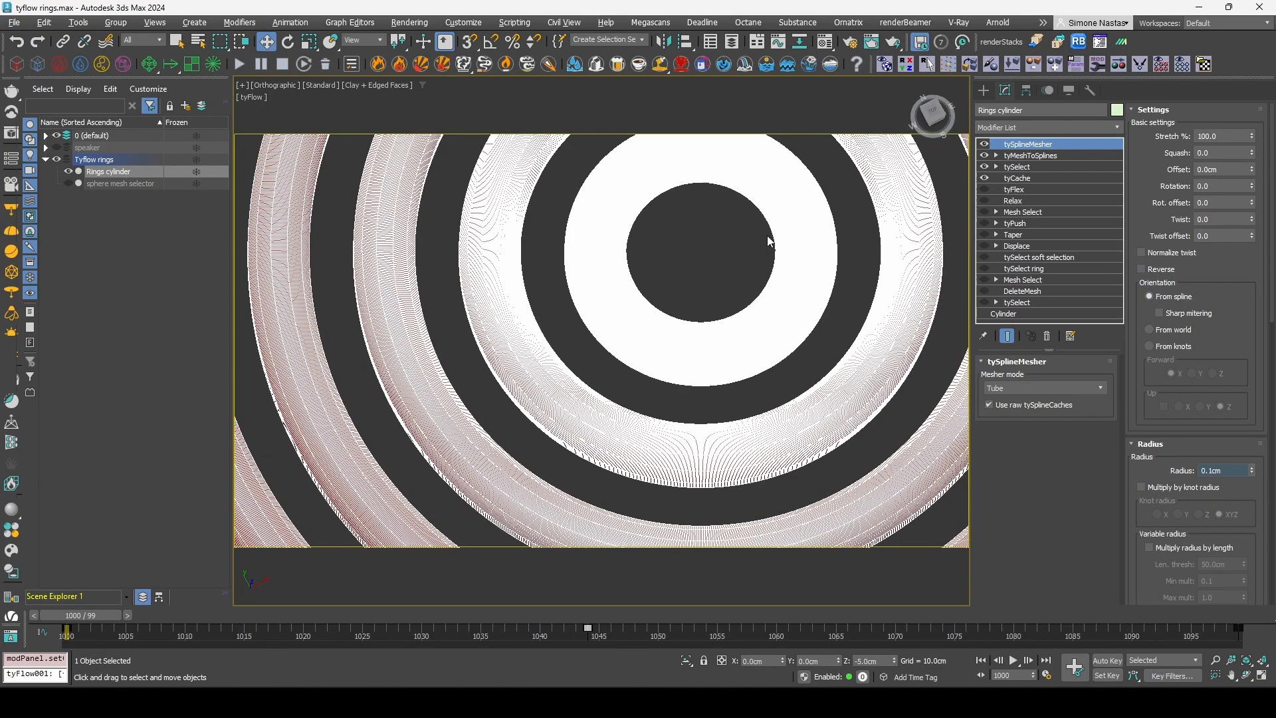
- Hide the edged faces in the viewport and review tySplineMesher's radius and tube side settings against the finished rings
scroll(769, 241, "up", 8)
key("F4")
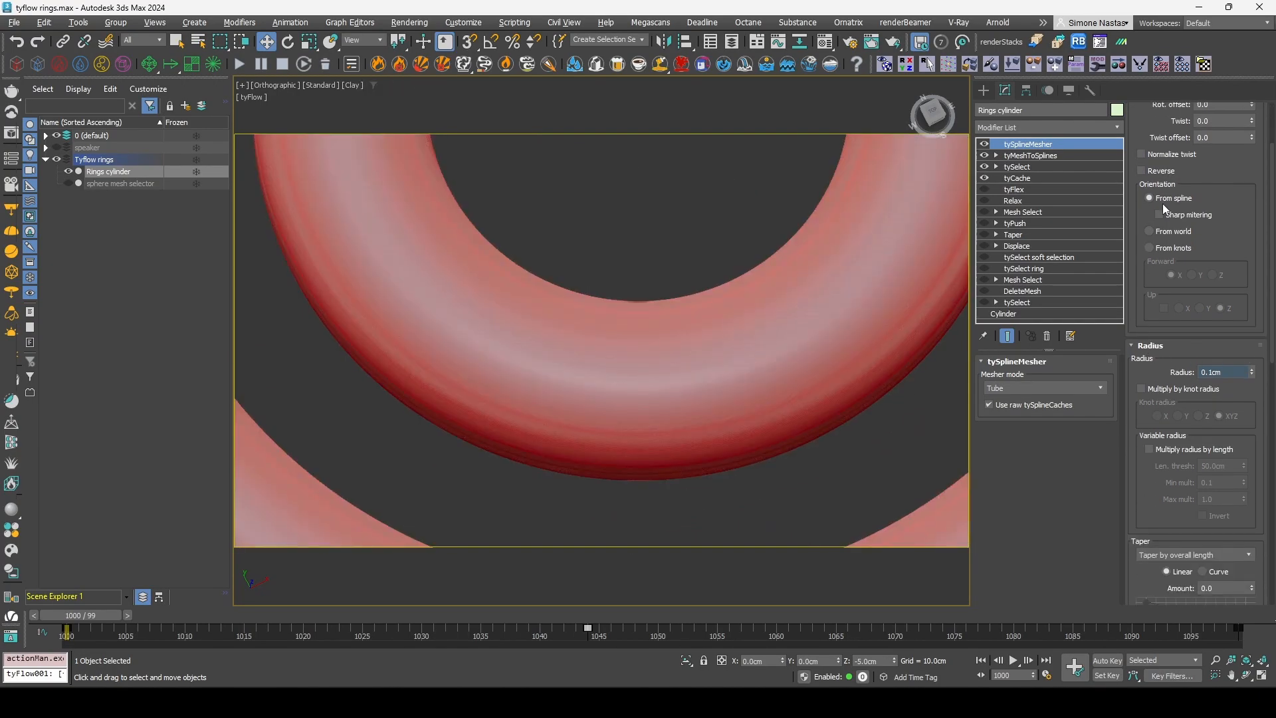
scroll(1156, 510, "down", 10)
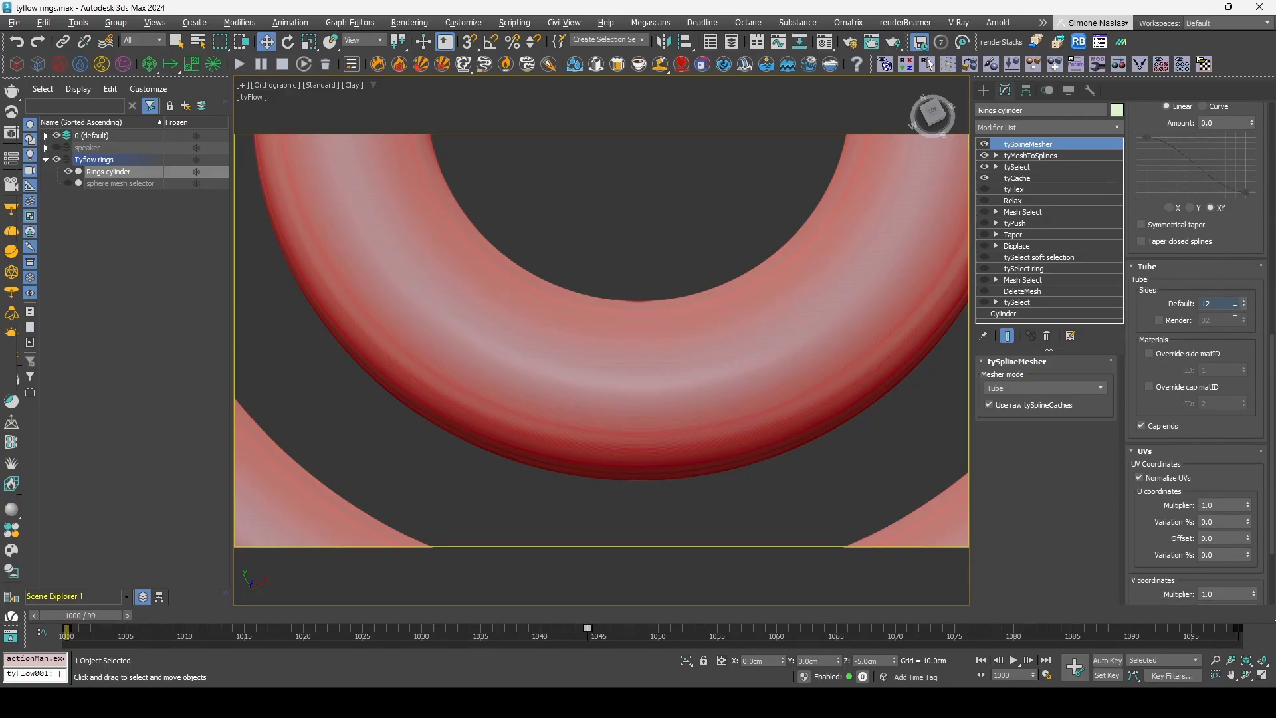
scroll(647, 292, "down", 15)
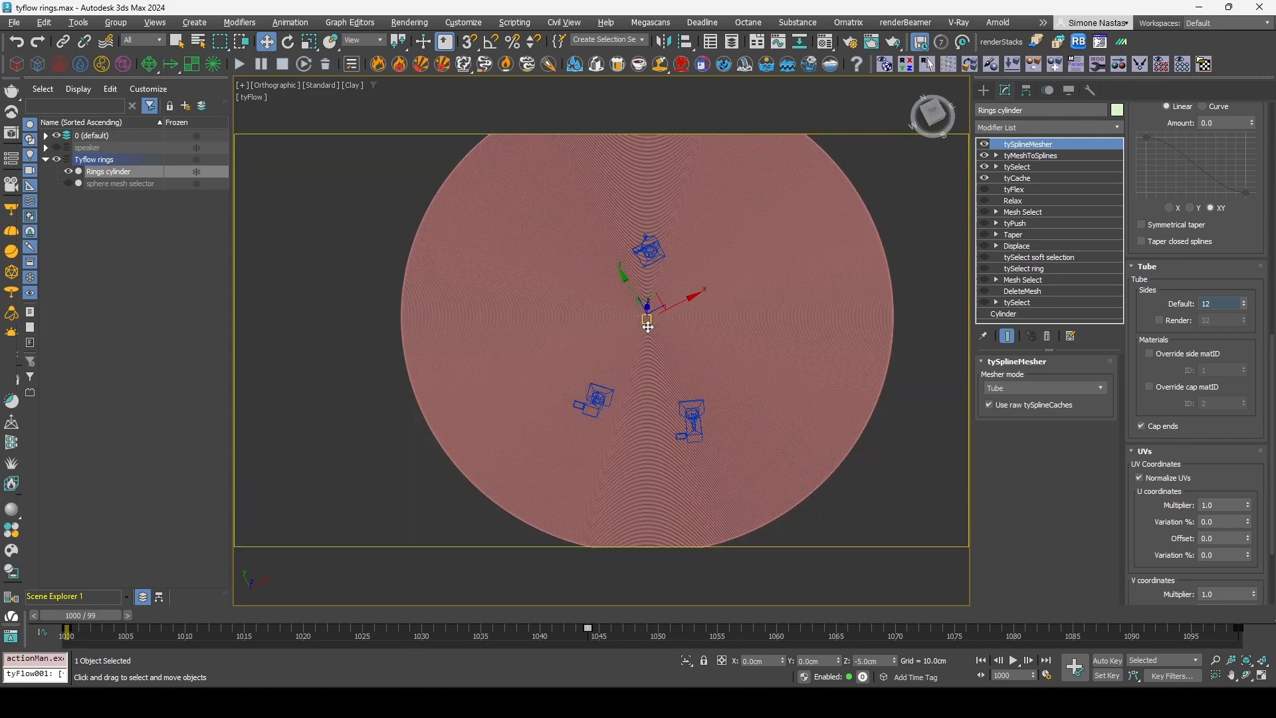
scroll(647, 328, "down", 5)
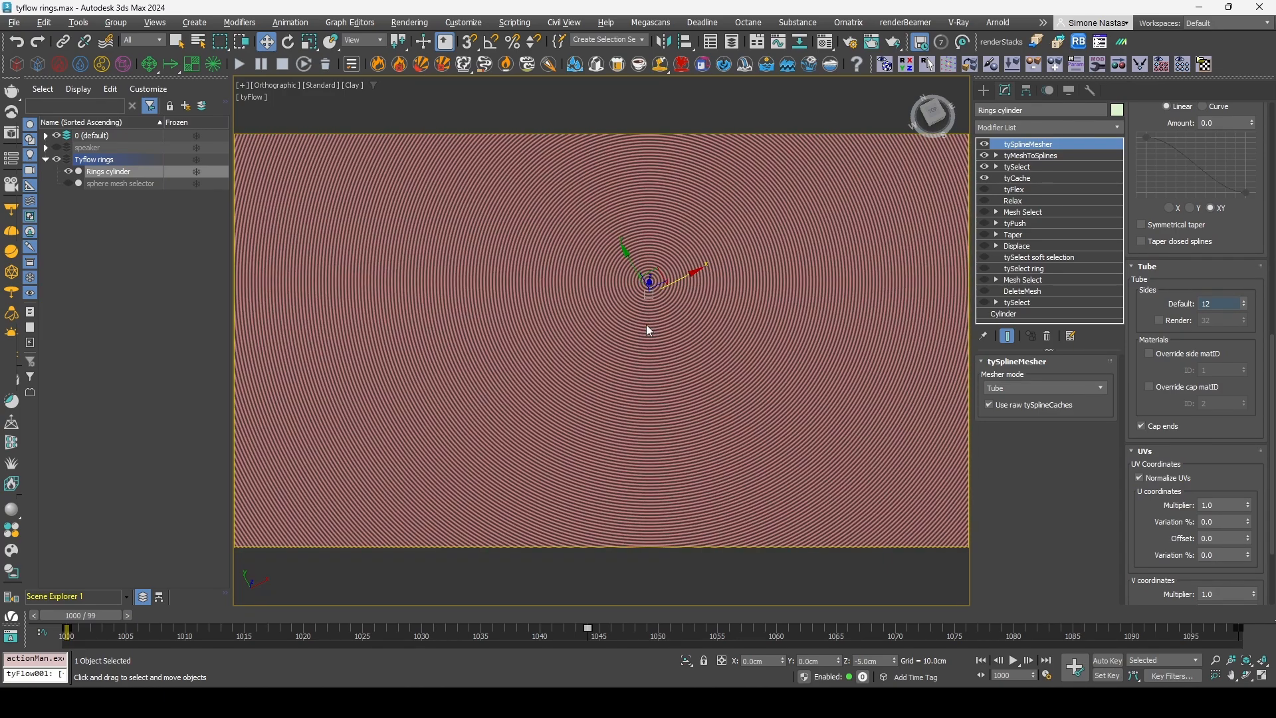
- Scrub the rings to frame 1023 and compare them with the Paperman Aura Studio video on Vimeo around 00:27
left_click(229, 617)
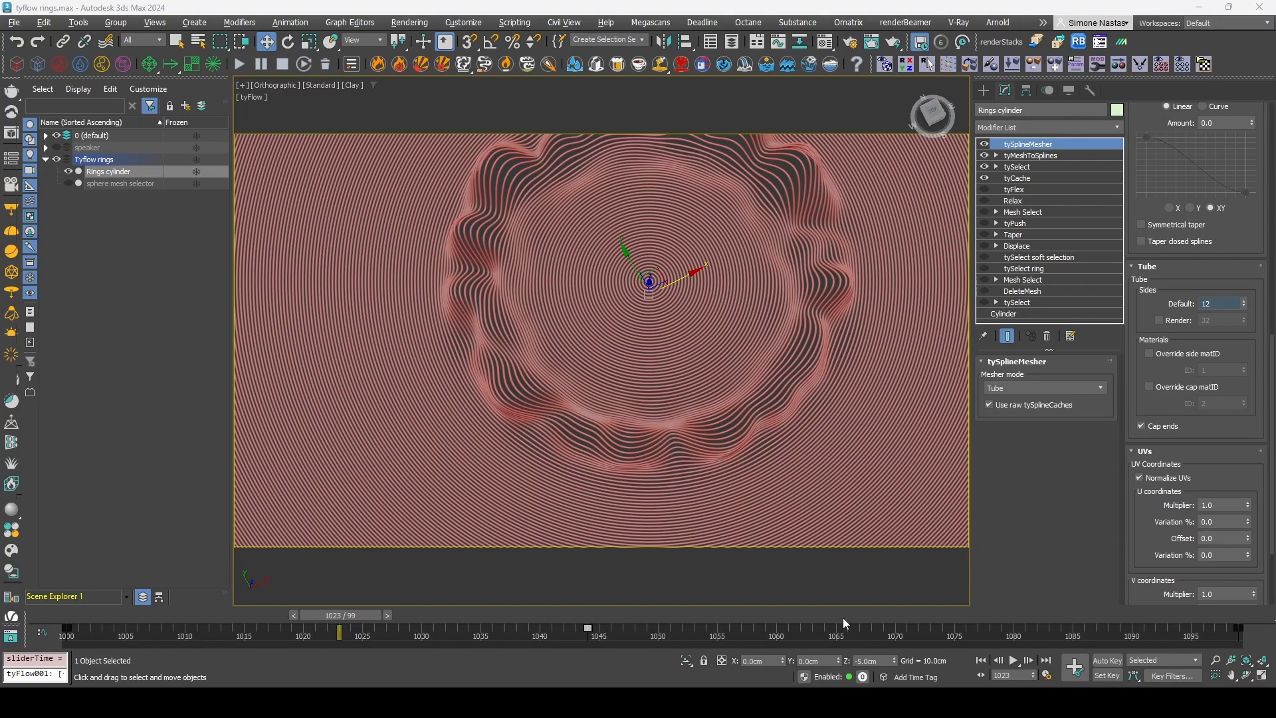
left_click(874, 702)
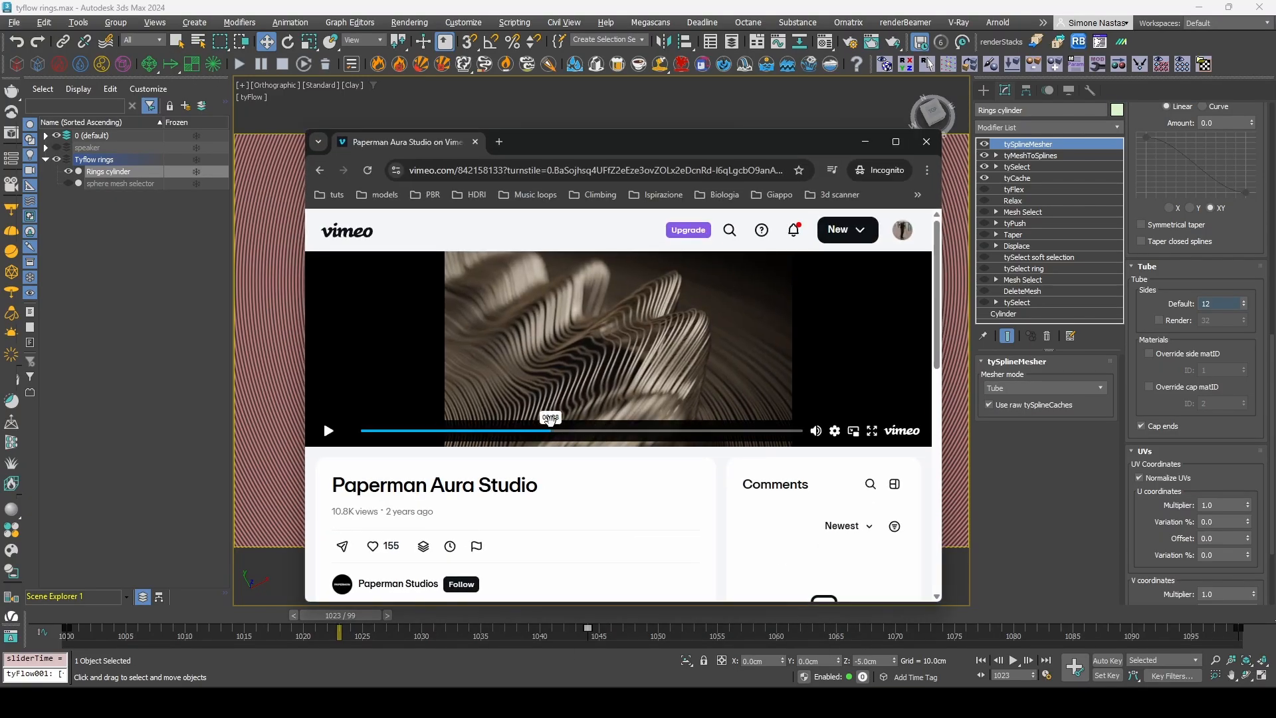
left_click(547, 432)
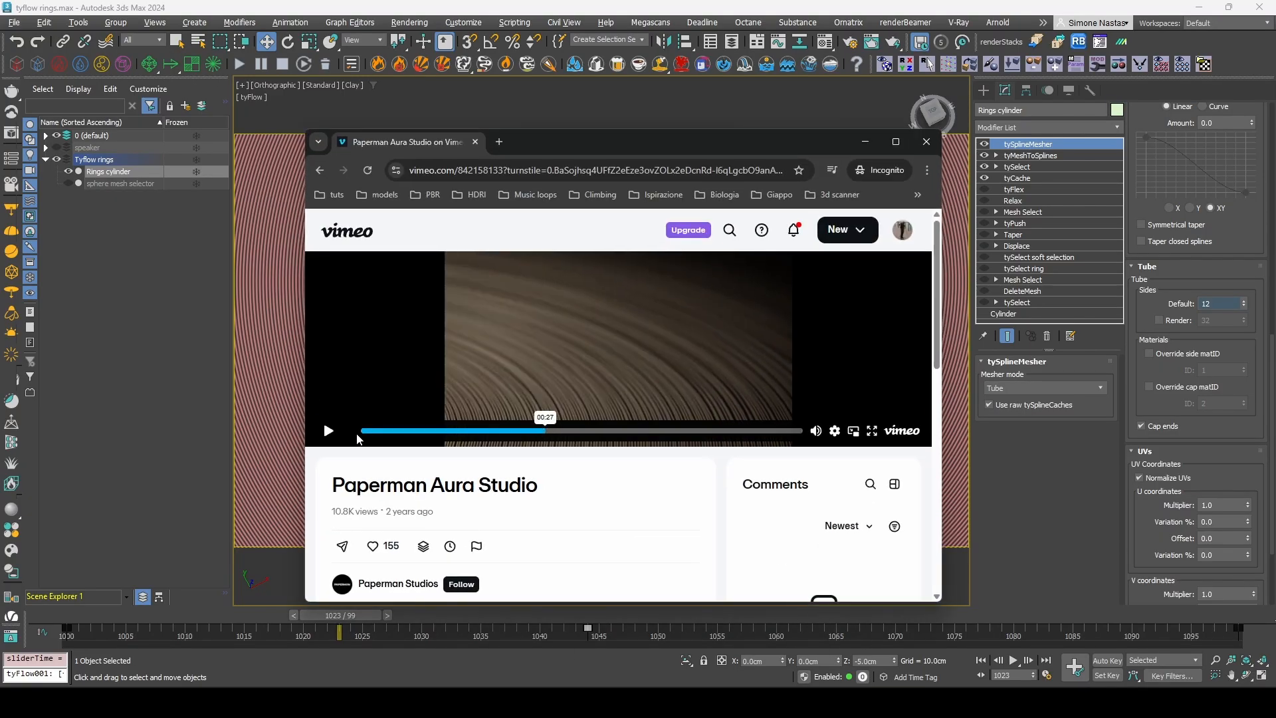
left_click(327, 431)
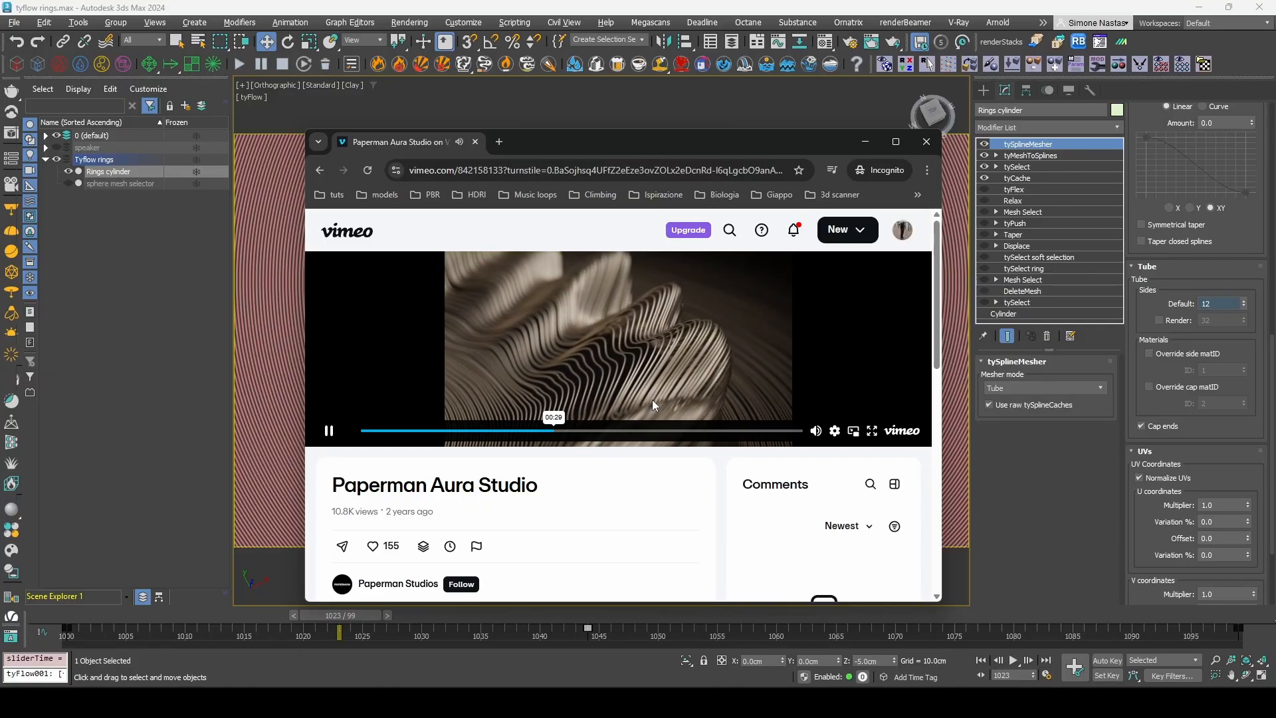
left_click(329, 433)
left_click(869, 143)
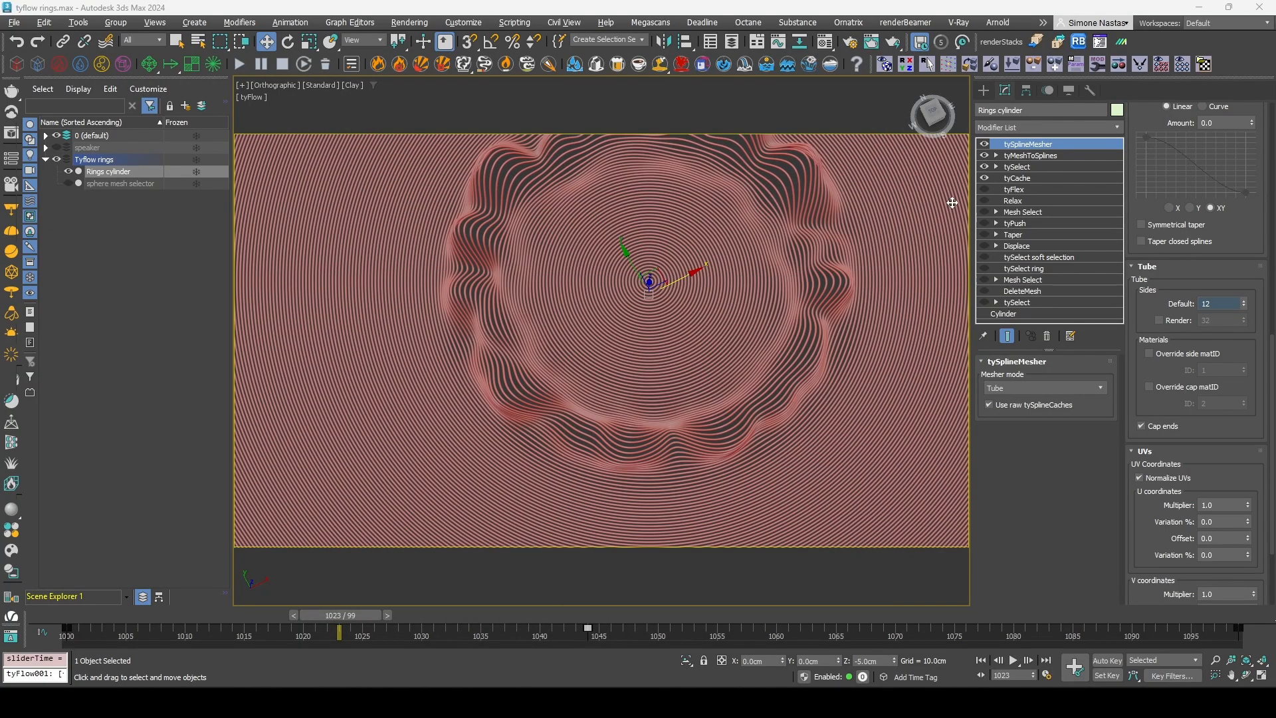
- Enable tyCache's cache retimer in By frame mode and check the animation at frames 1000 and 1099
left_click(1053, 178)
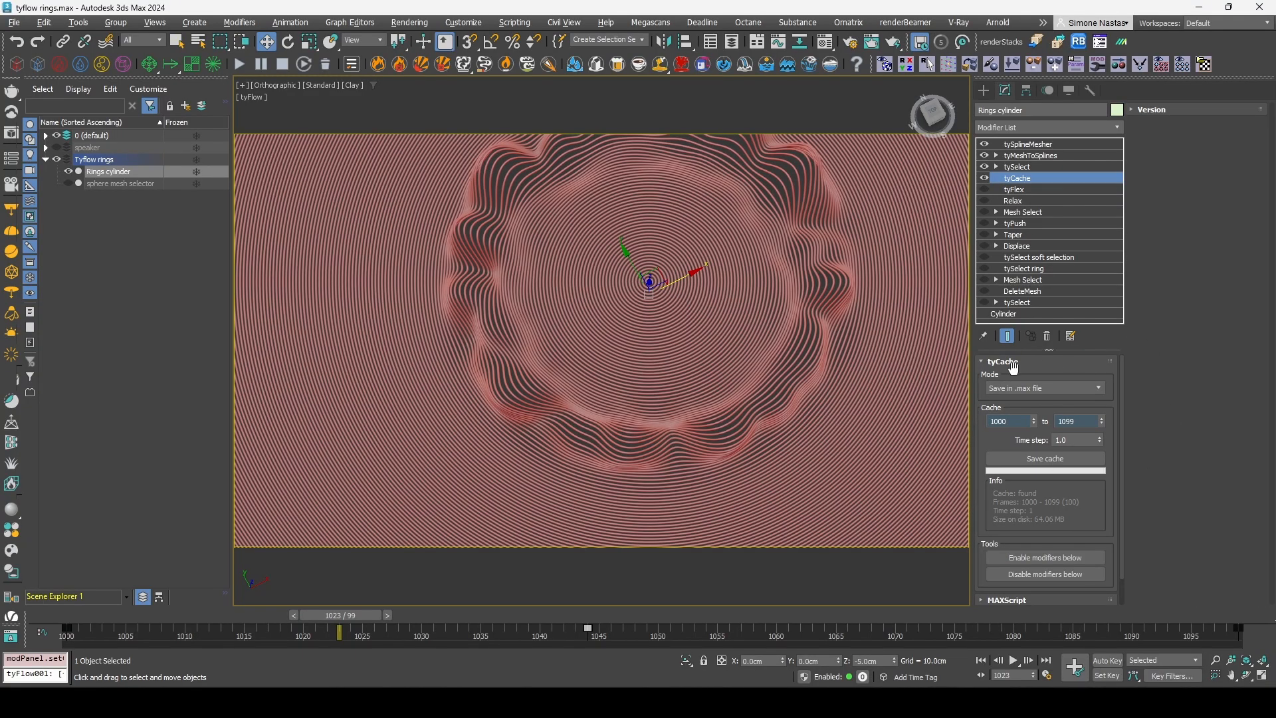
scroll(1055, 374, "down", 1)
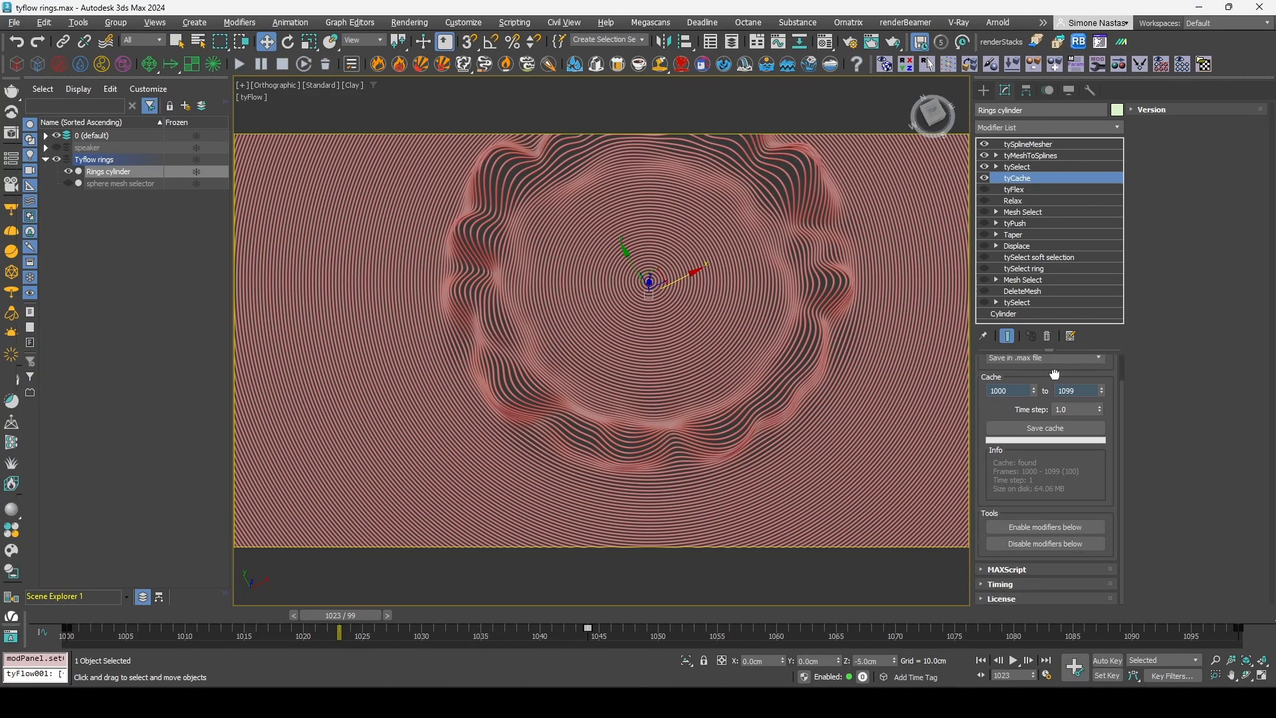
left_click(1031, 583)
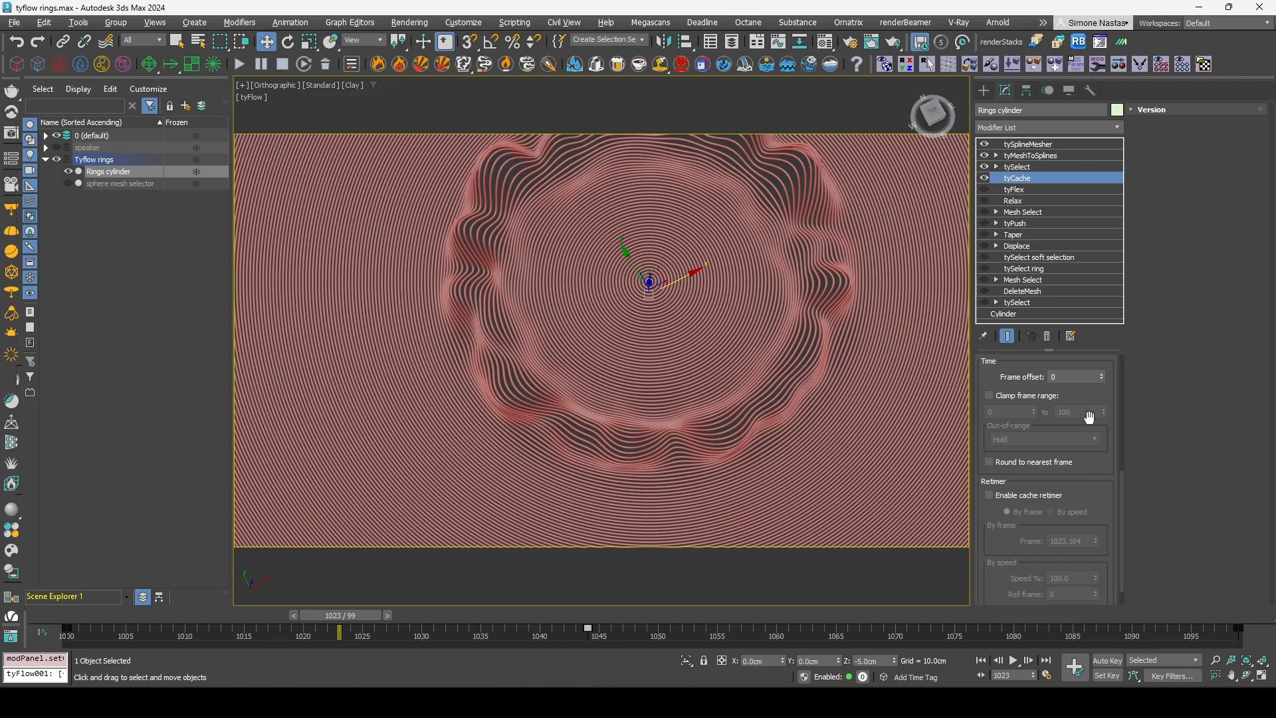
left_click(1031, 495)
left_click_drag(73, 615, 69, 616)
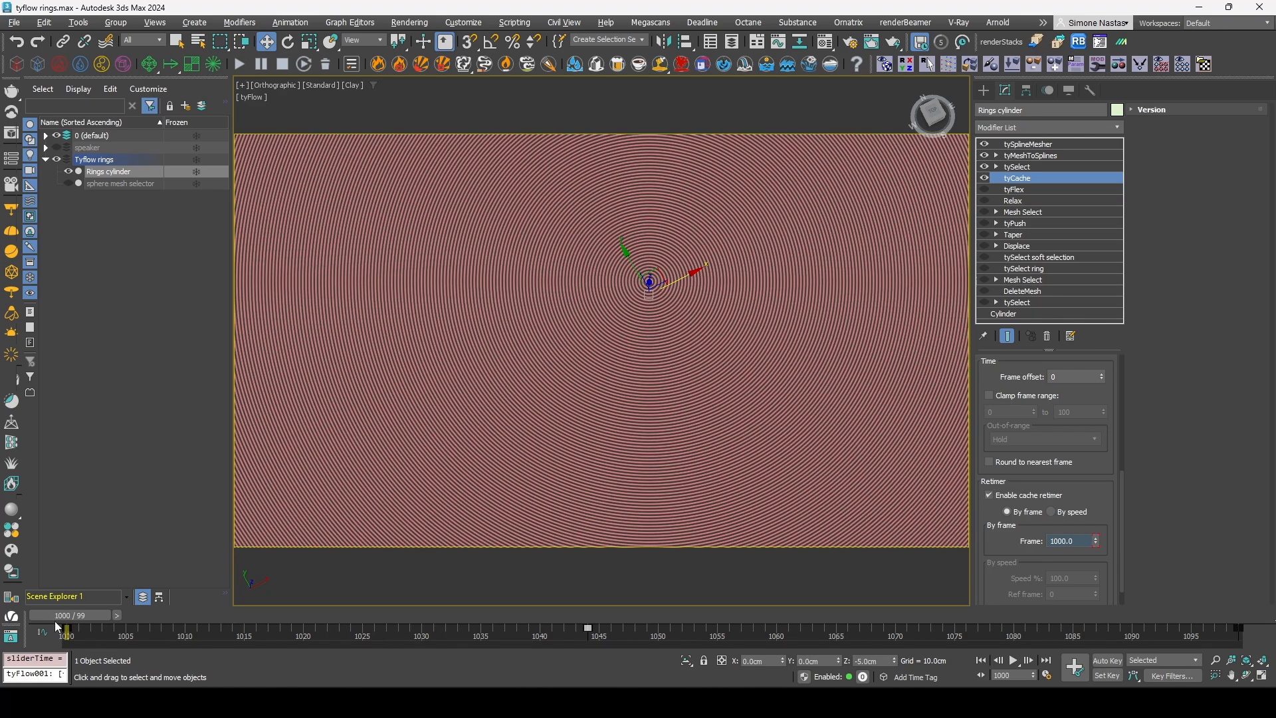
left_click(1248, 620)
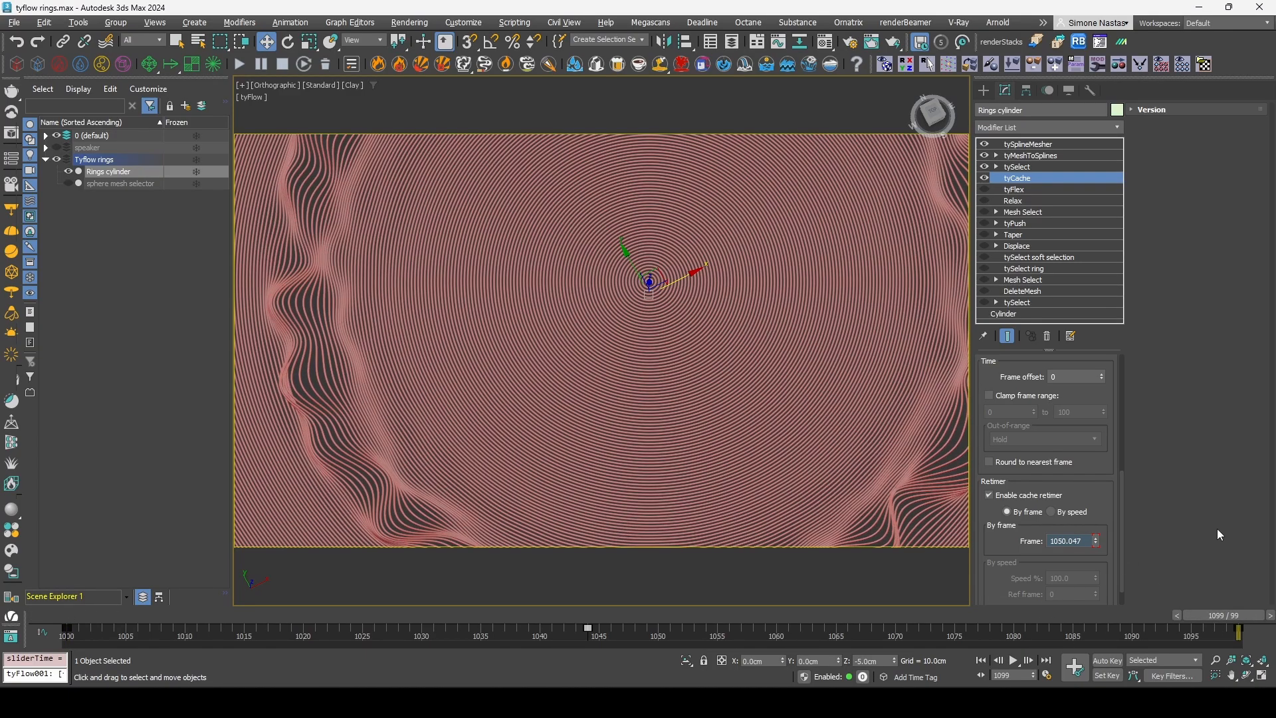
- Show the tyCache retimer's Frame track in Track View and select the Ease Curve under retimerFrame
right_click(1060, 544)
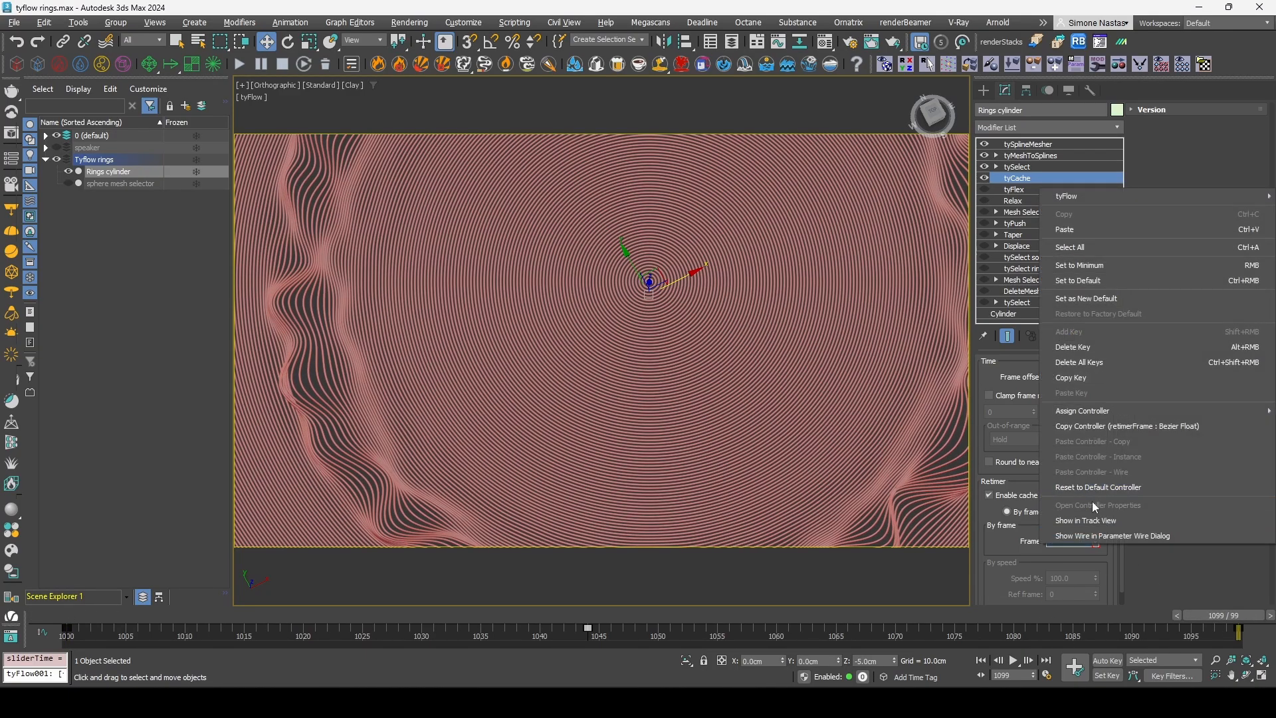
left_click(1102, 524)
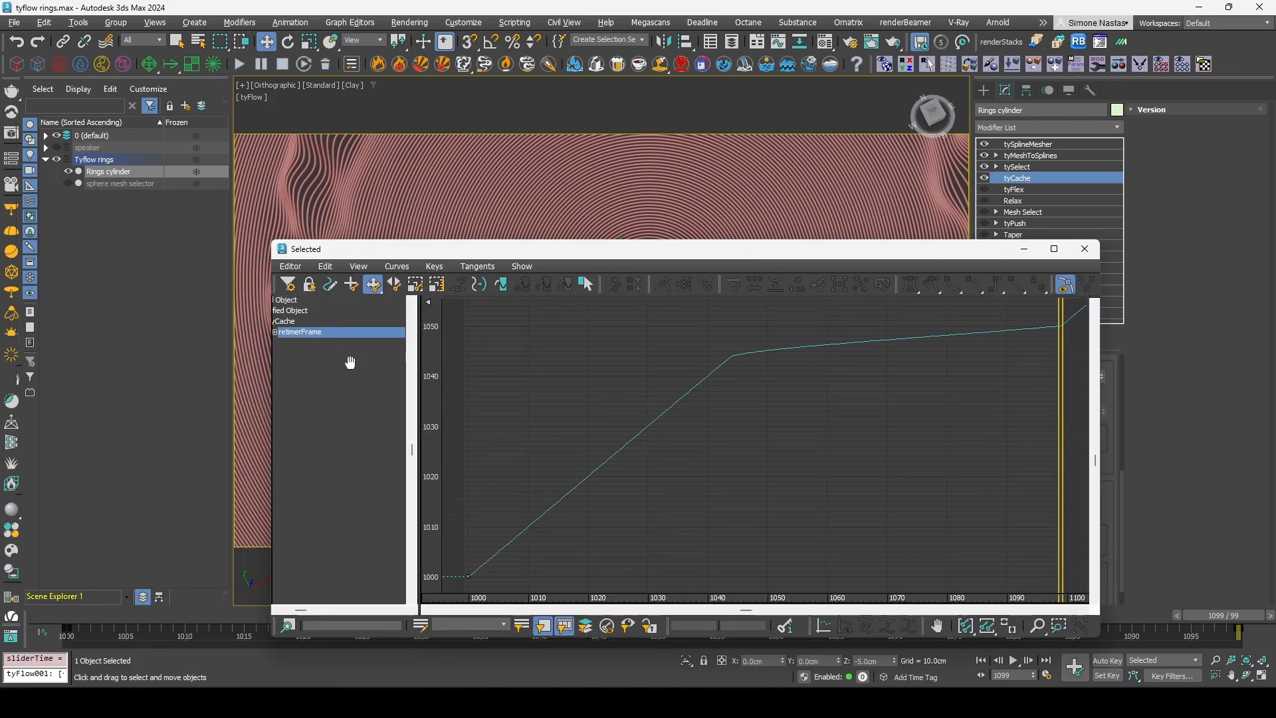
left_click(276, 332)
left_click(306, 344)
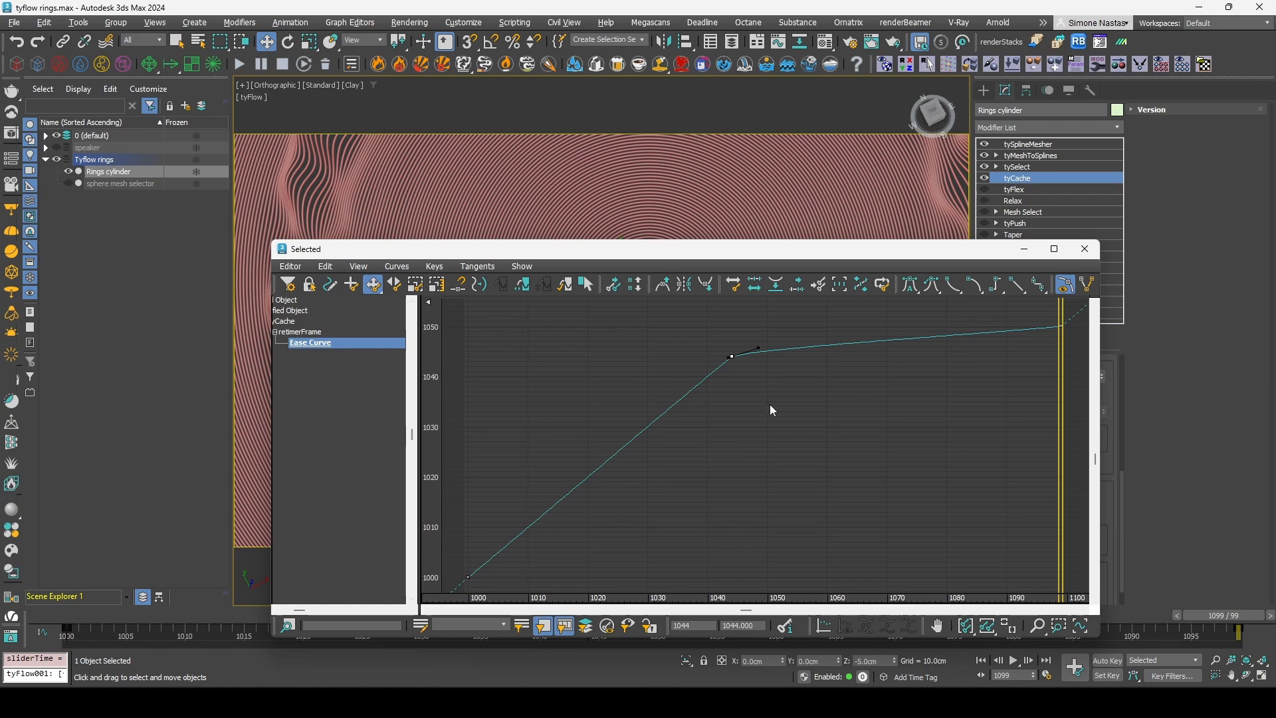
- Inspect the start, middle and end keys of the retimer's ease curve and minimize the curve editor
middle_click_drag(770, 404, 875, 364)
left_click_drag(556, 465, 720, 559)
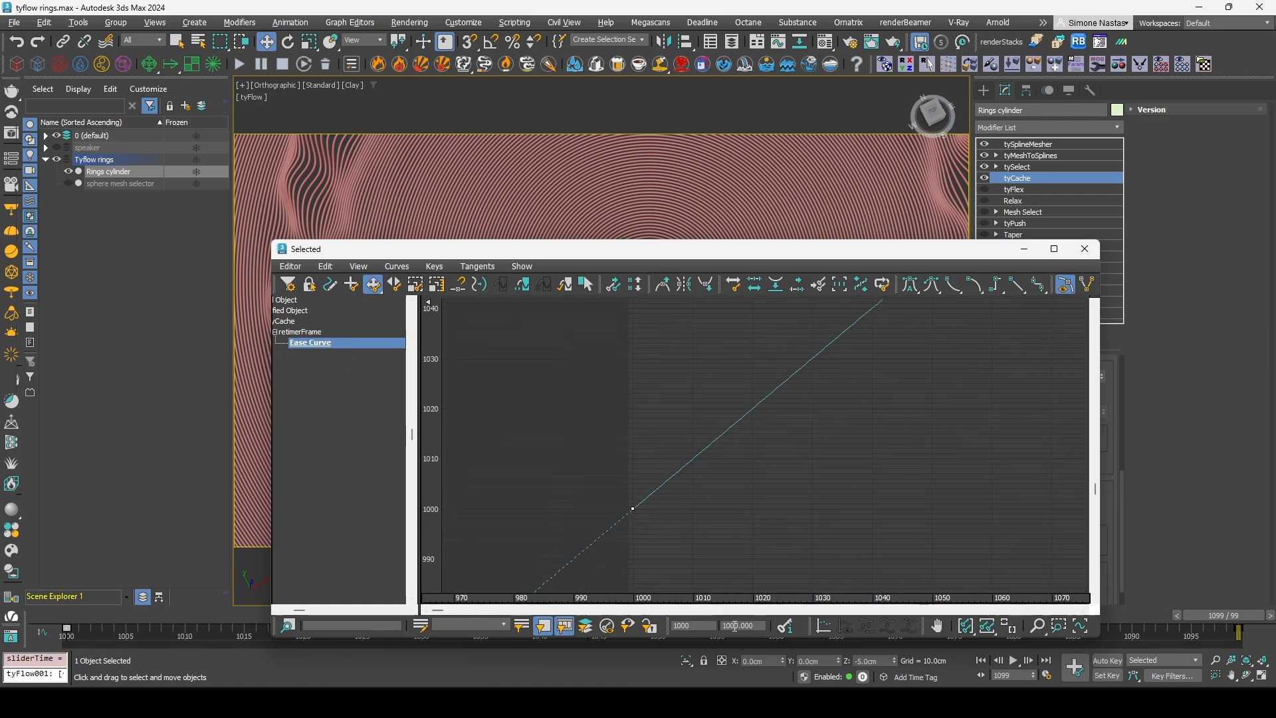
middle_click_drag(938, 366, 651, 469)
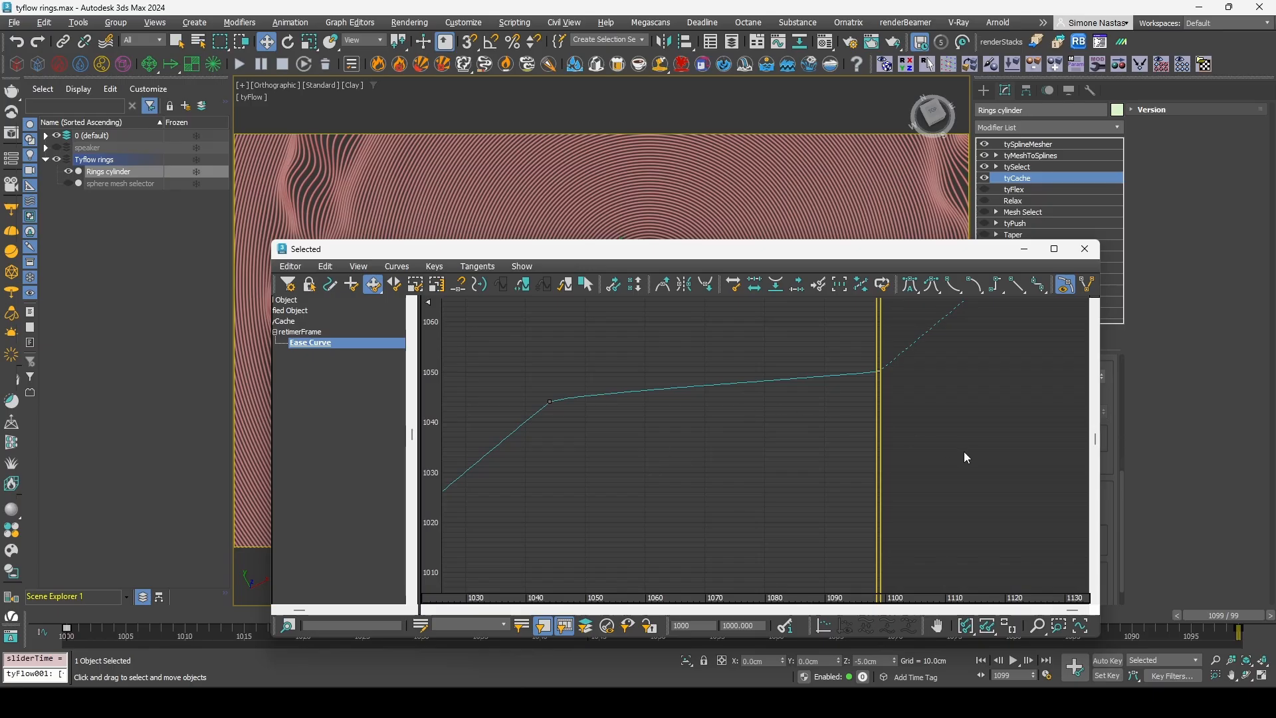
left_click_drag(966, 456, 829, 324)
left_click_drag(518, 362, 594, 449)
middle_click_drag(573, 439, 792, 400)
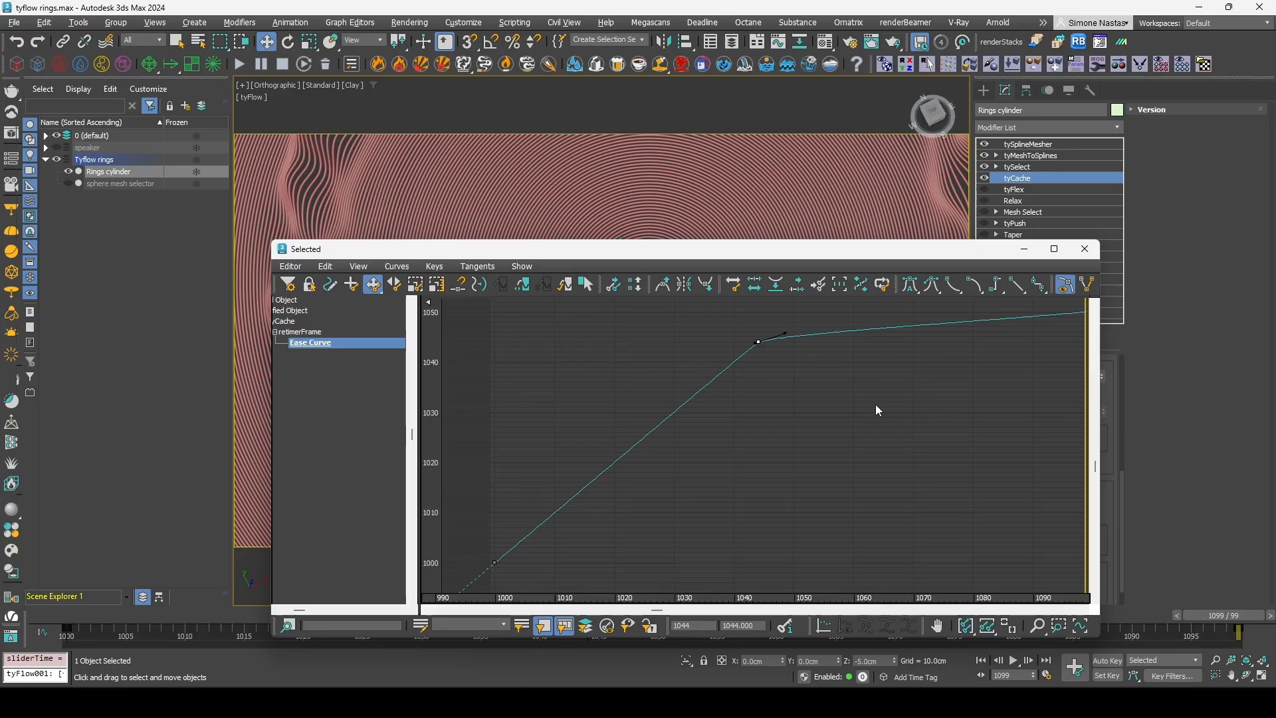
left_click(1025, 248)
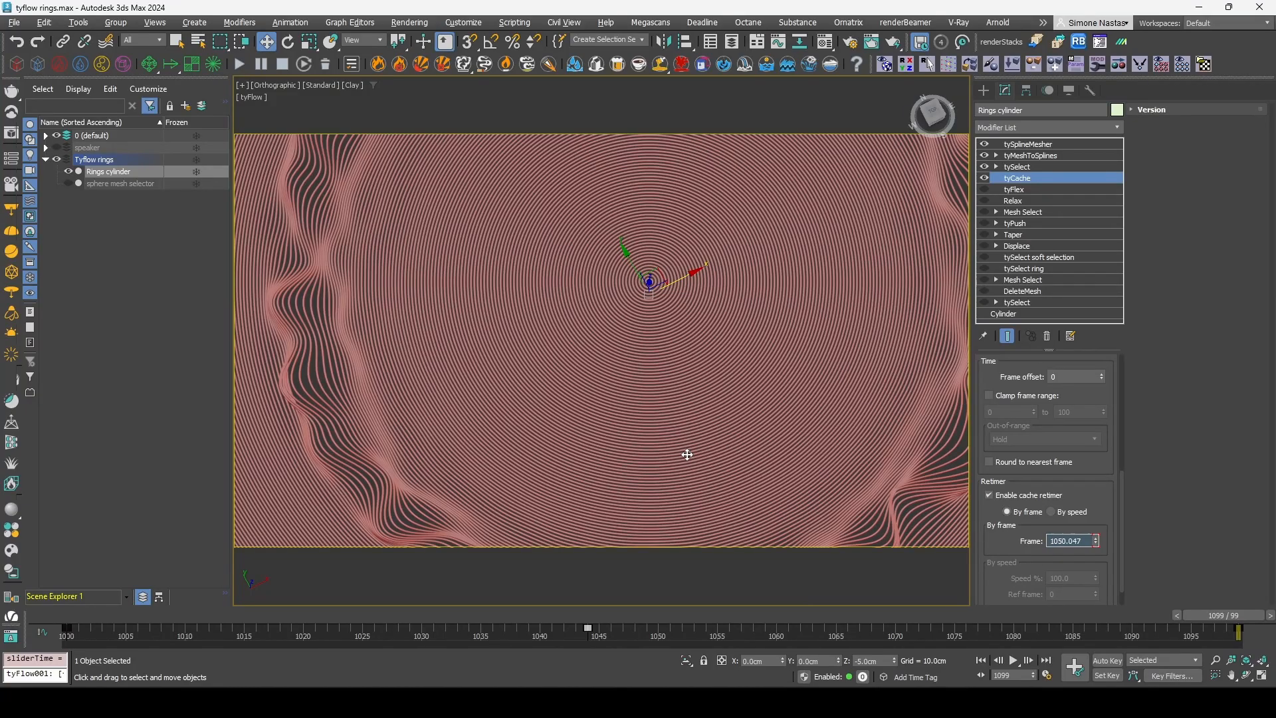
- Scrub the retimed ripples up close from frame 1044 to 1050 and disable the tySplineMesher modifier
scroll(684, 450, "down", 3)
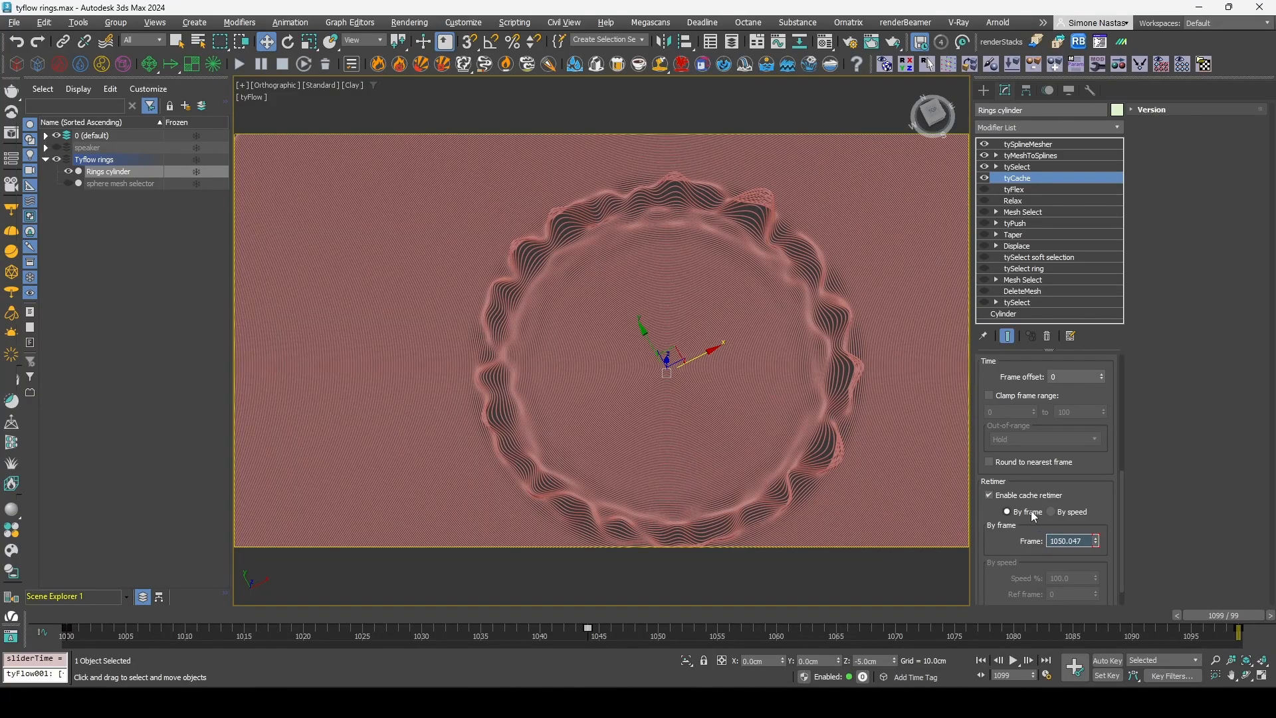
middle_click_drag(789, 470, 814, 401, "alt")
scroll(823, 374, "up", 5)
scroll(828, 368, "up", 3)
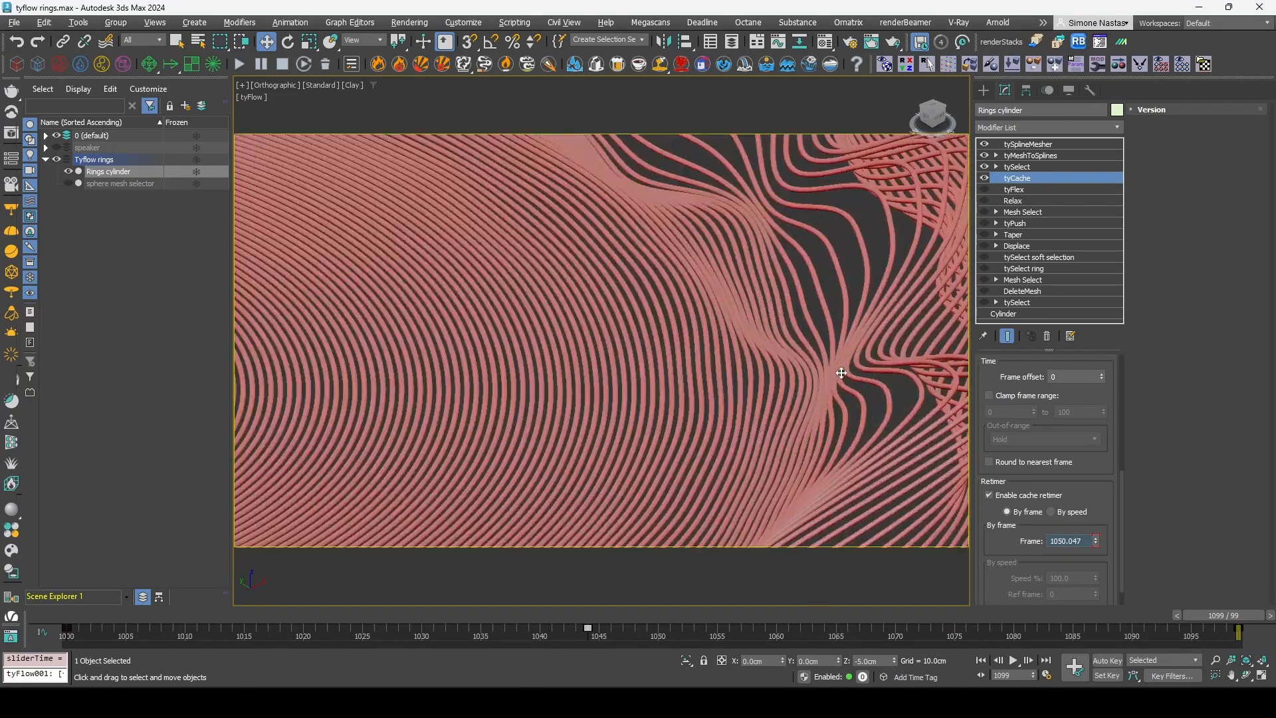
left_click(597, 613)
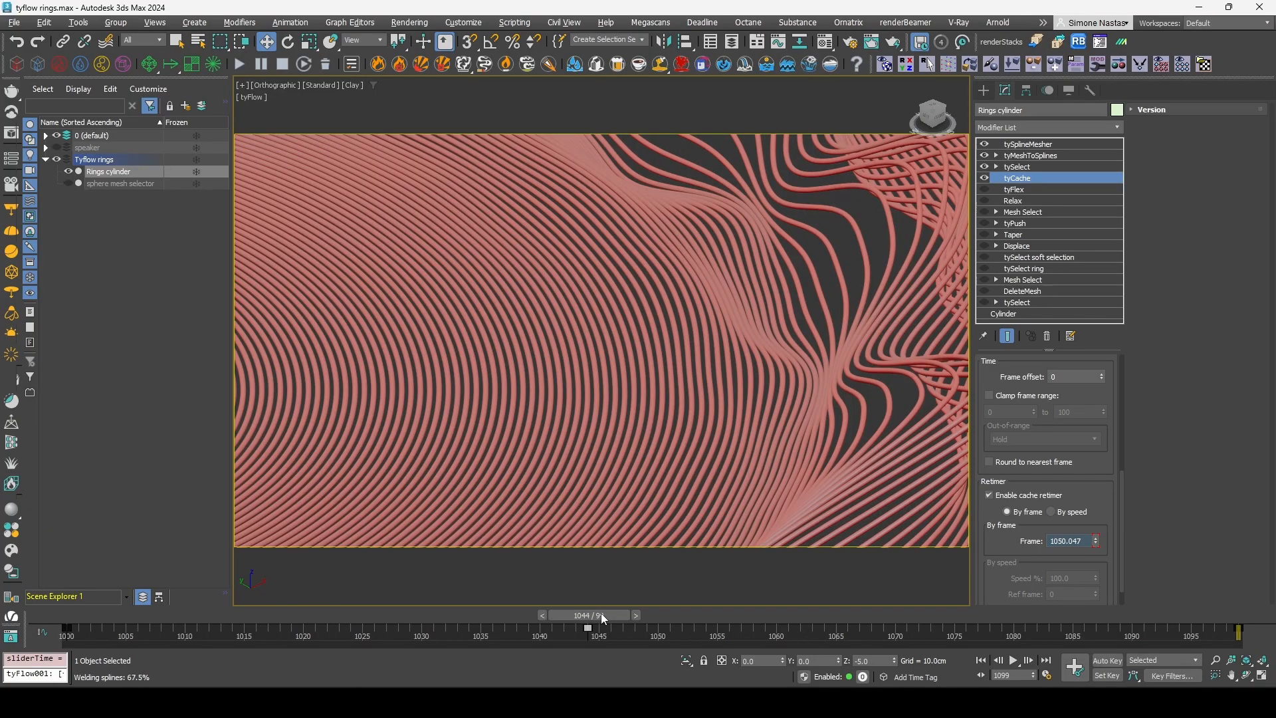
left_click_drag(601, 613, 664, 619)
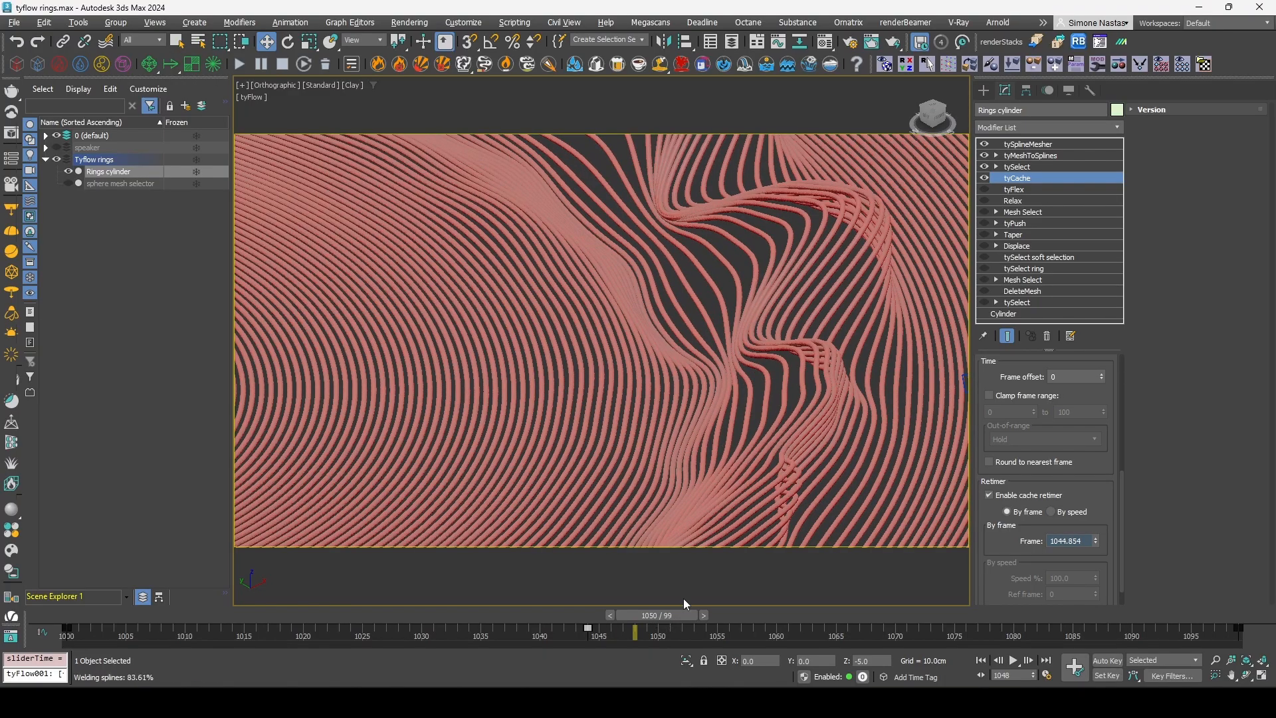
left_click(984, 145)
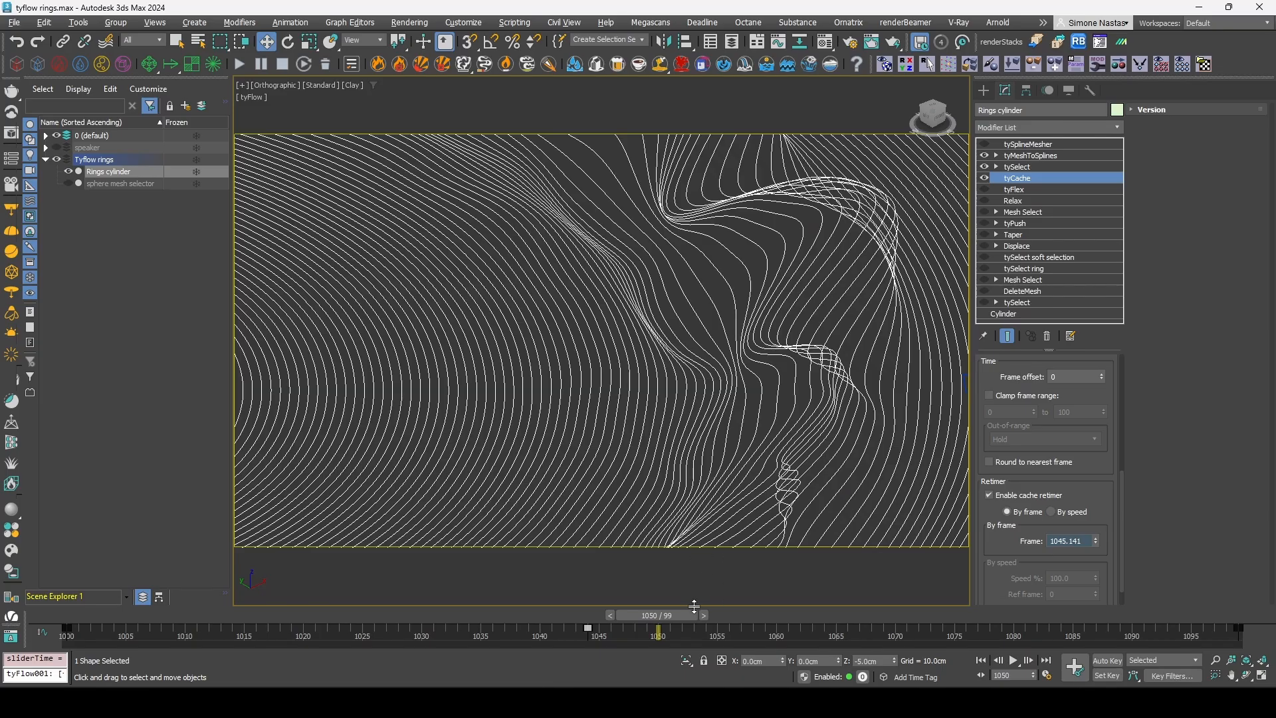
- Disable the tyMeshToSplines modifier and play the retimed mesh animation from frame 1035, stopping at frame 1082
left_click_drag(692, 615, 700, 614)
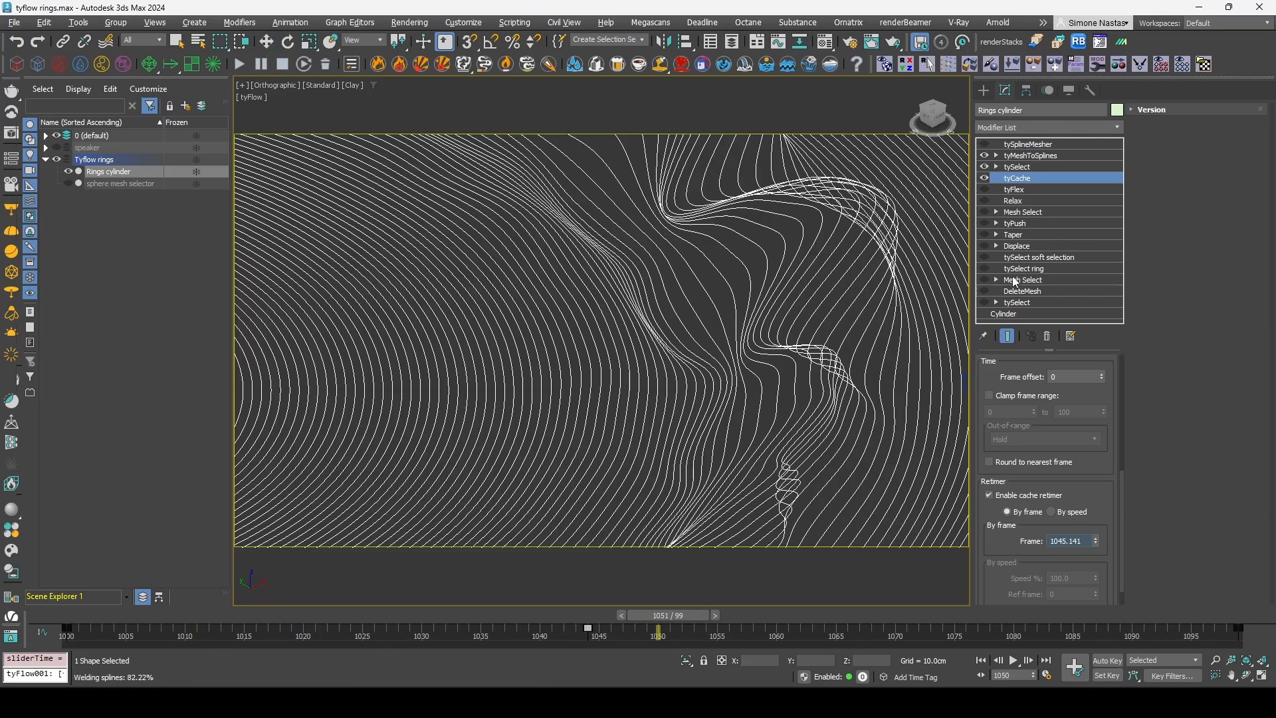
left_click(985, 155)
left_click_drag(580, 616, 496, 634)
right_click(1014, 661)
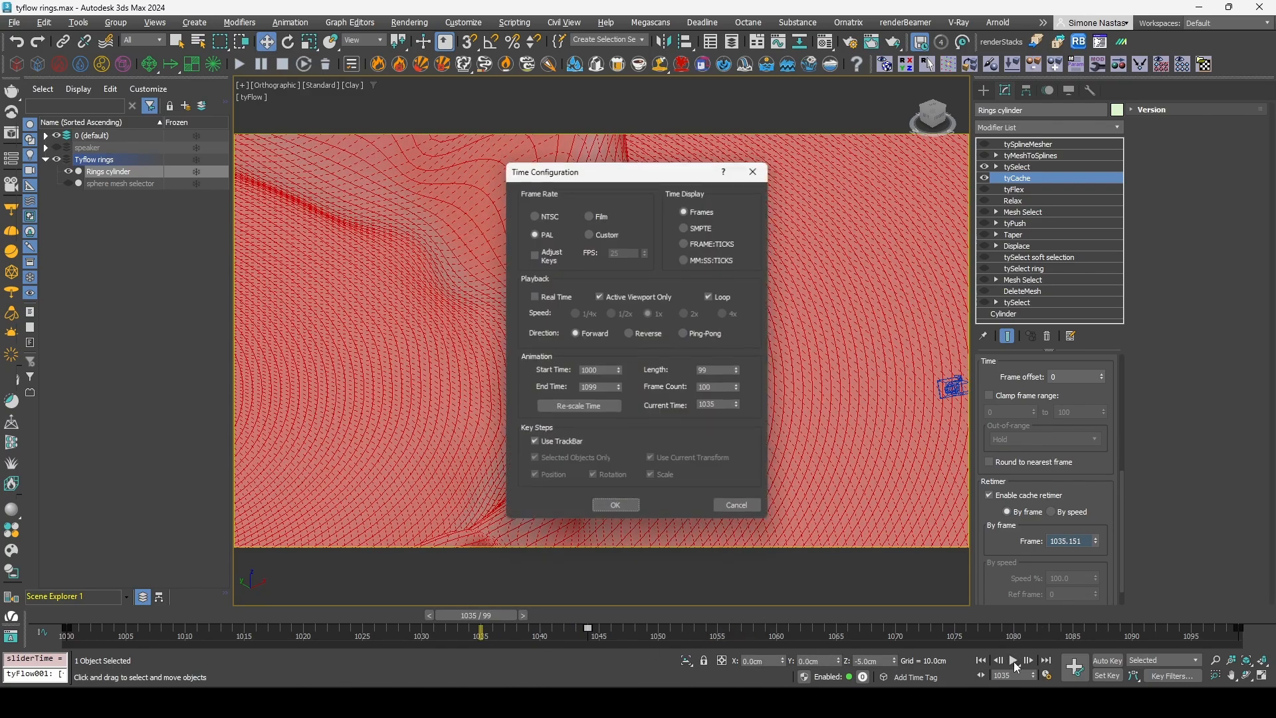
key("Escape")
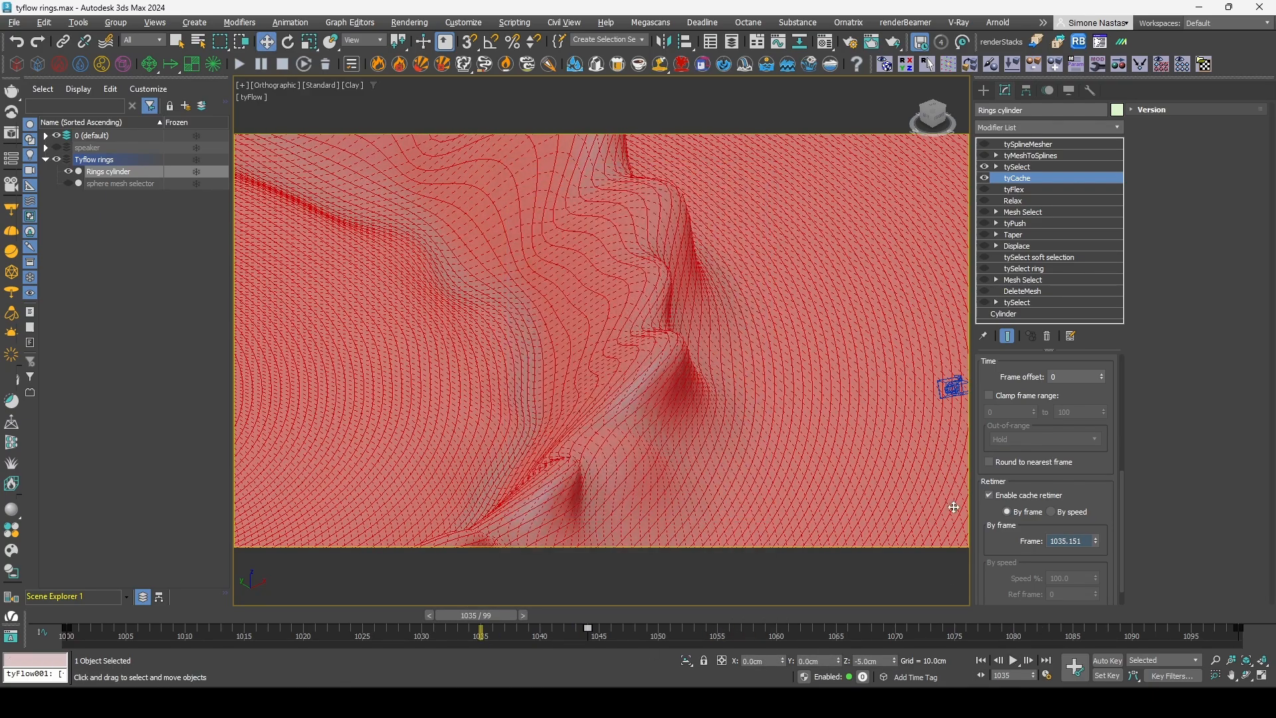
left_click(1015, 661)
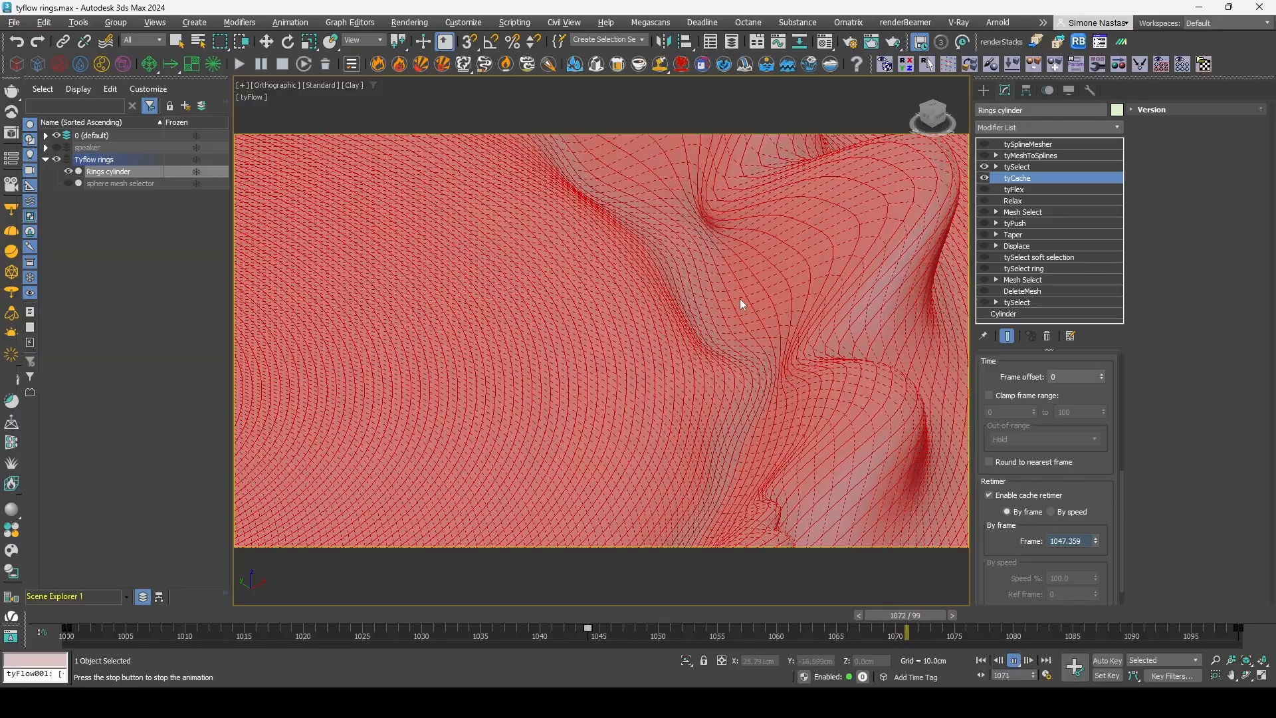
left_click(1015, 661)
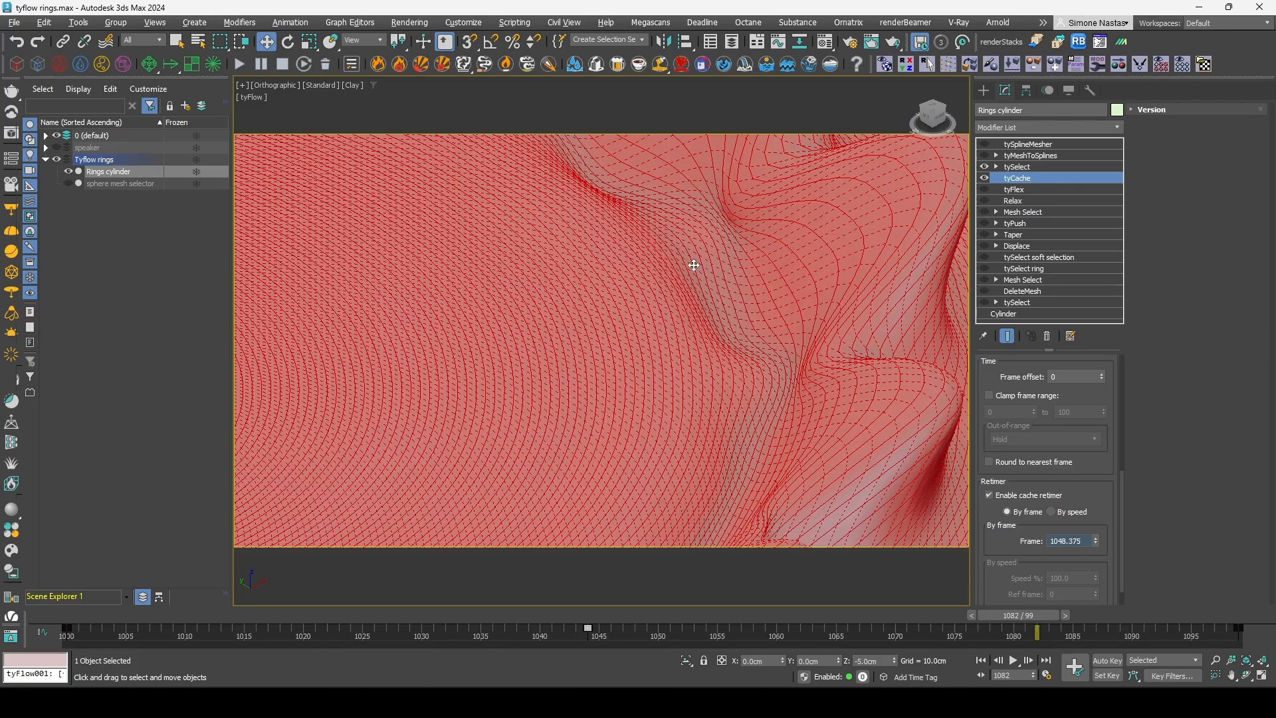
- Examine the rippled ring mesh at frame 1082, from the cylinder's centre out to the raised wave
scroll(692, 265, "down", 4)
scroll(649, 301, "up", 5)
middle_click_drag(438, 248, 761, 219)
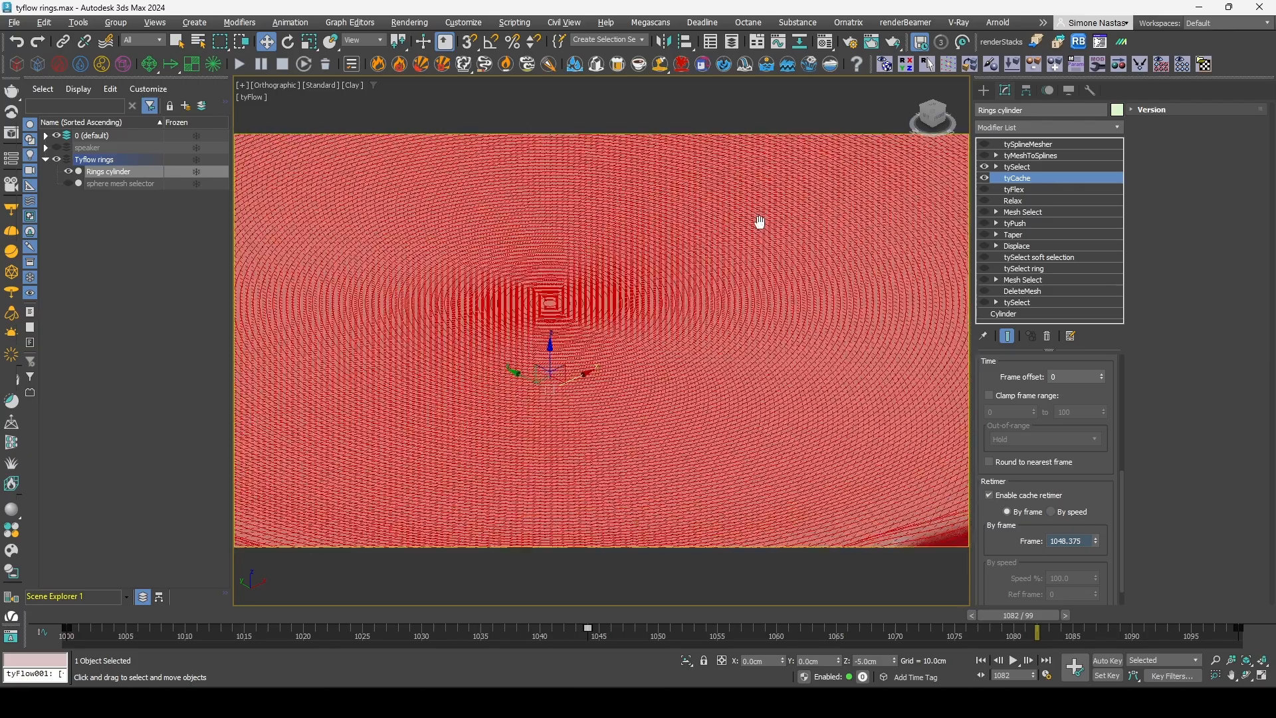
scroll(689, 242, "down", 4)
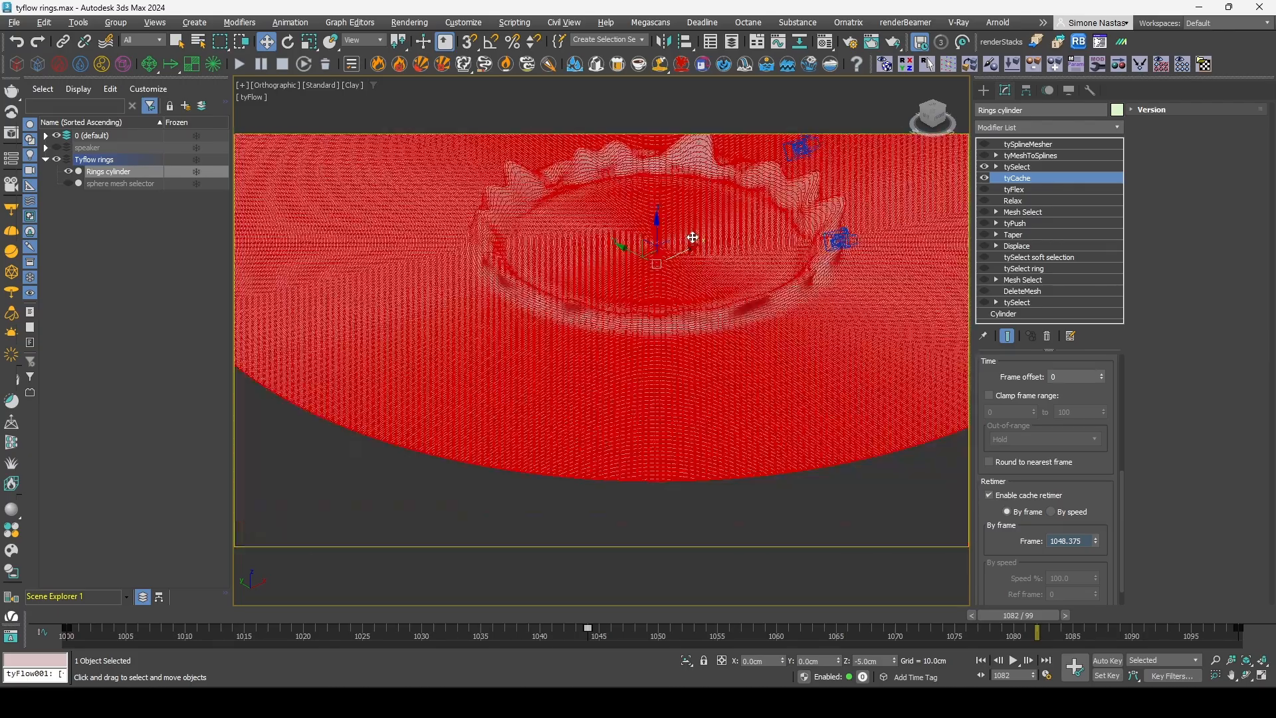
scroll(698, 256, "up", 3)
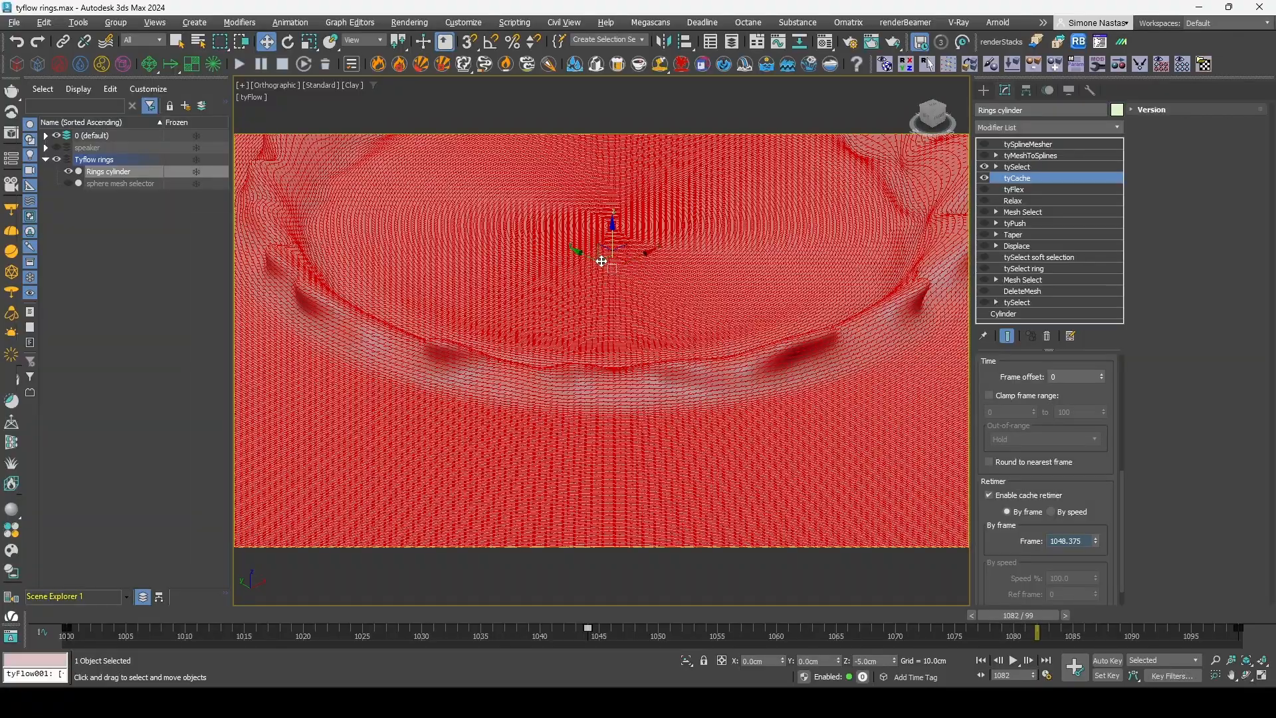